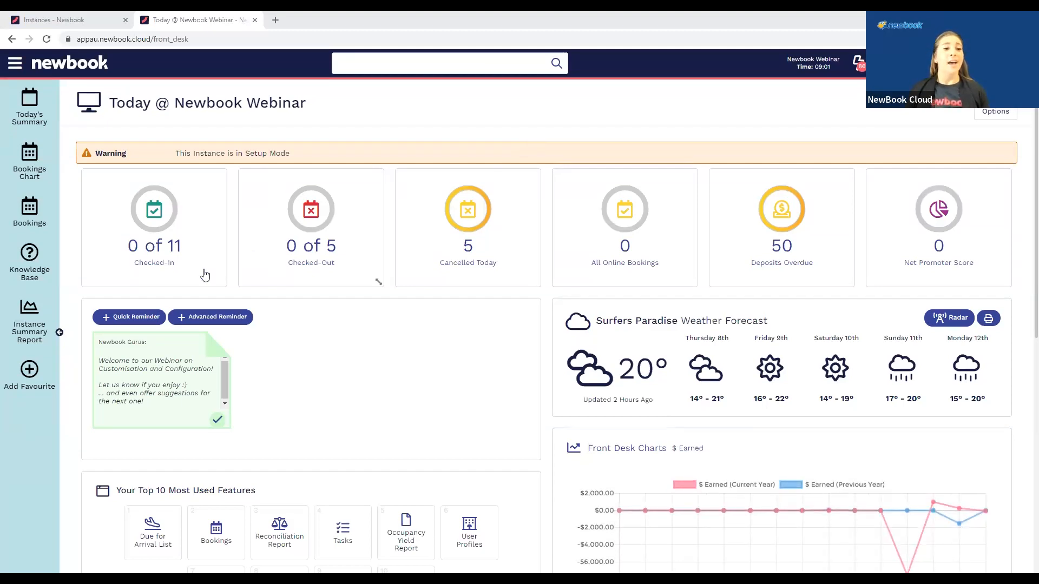
mouse_move(197, 239)
left_mouse_down()
mouse_move(399, 287)
mouse_move(491, 367)
mouse_move(343, 260)
mouse_move(206, 210)
mouse_move(195, 248)
left_mouse_up()
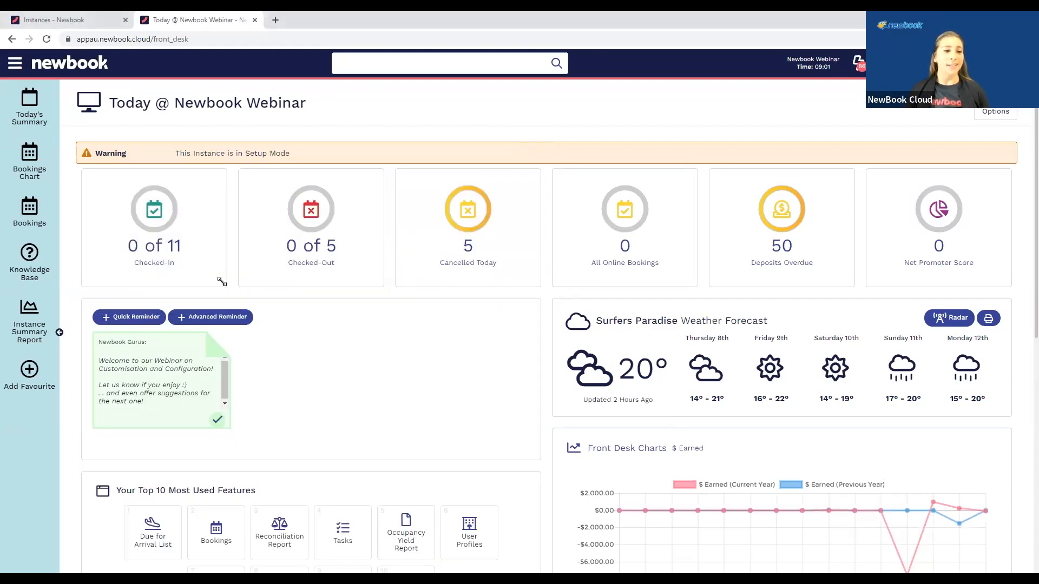
left_click_drag(258, 318, 222, 276)
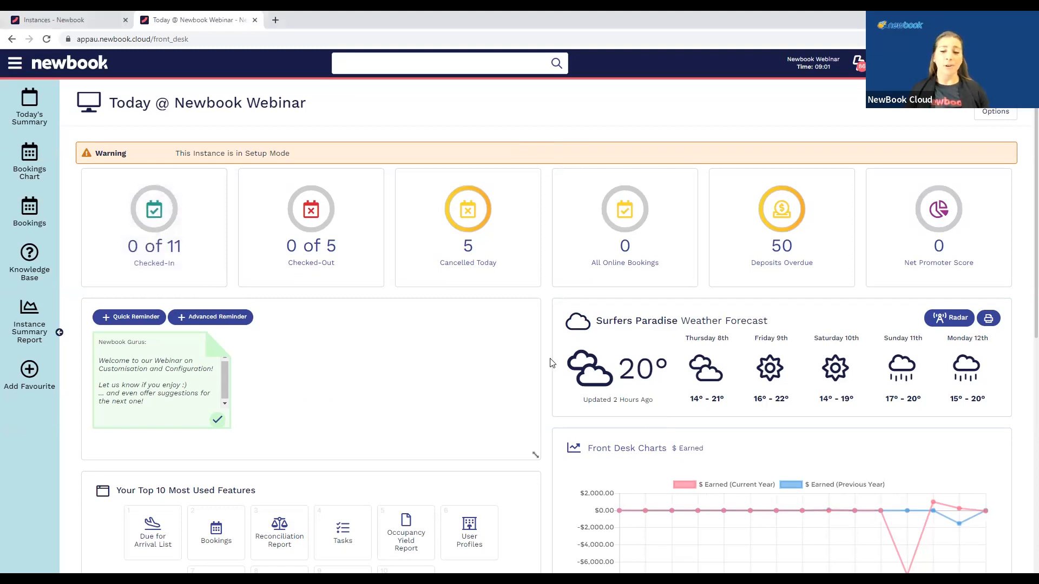
Reorder your Front Desk Charts so Bookings Placed vs Previous Year follows Cash Income vs Previous Year, and save the configuration
scroll(550, 362, "down", 5)
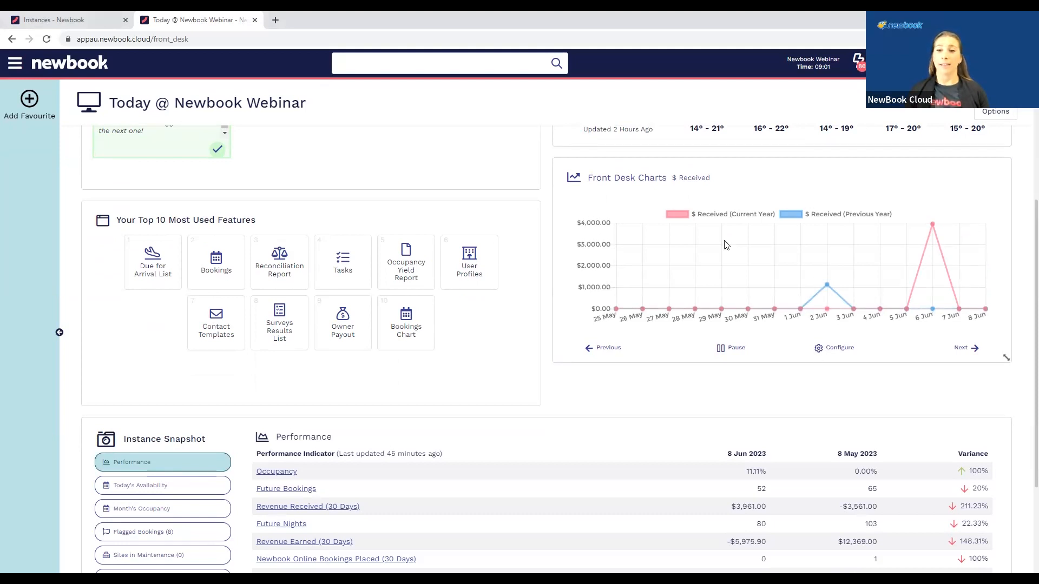
left_click(841, 351)
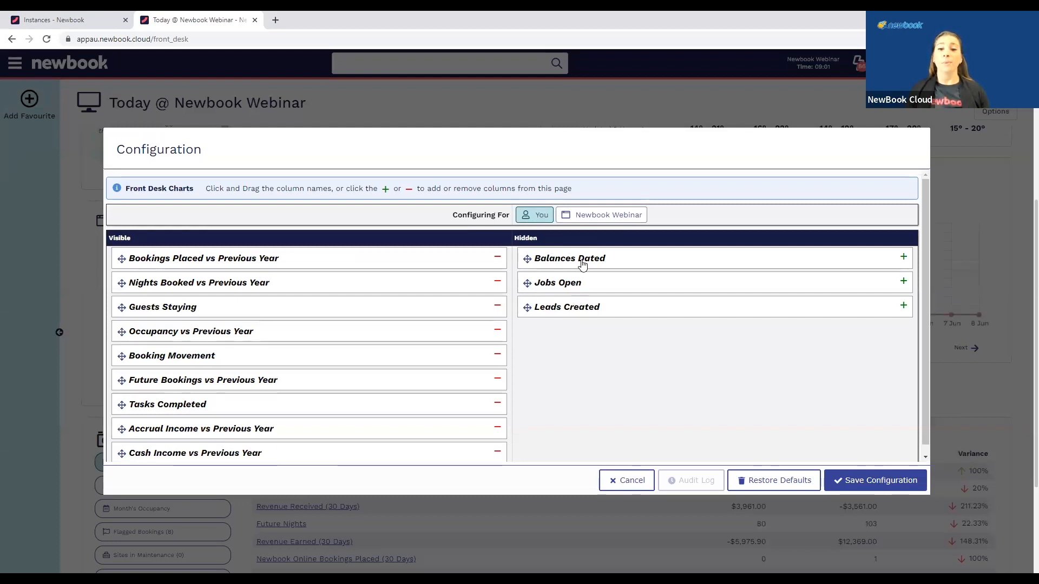
left_click_drag(462, 264, 916, 262)
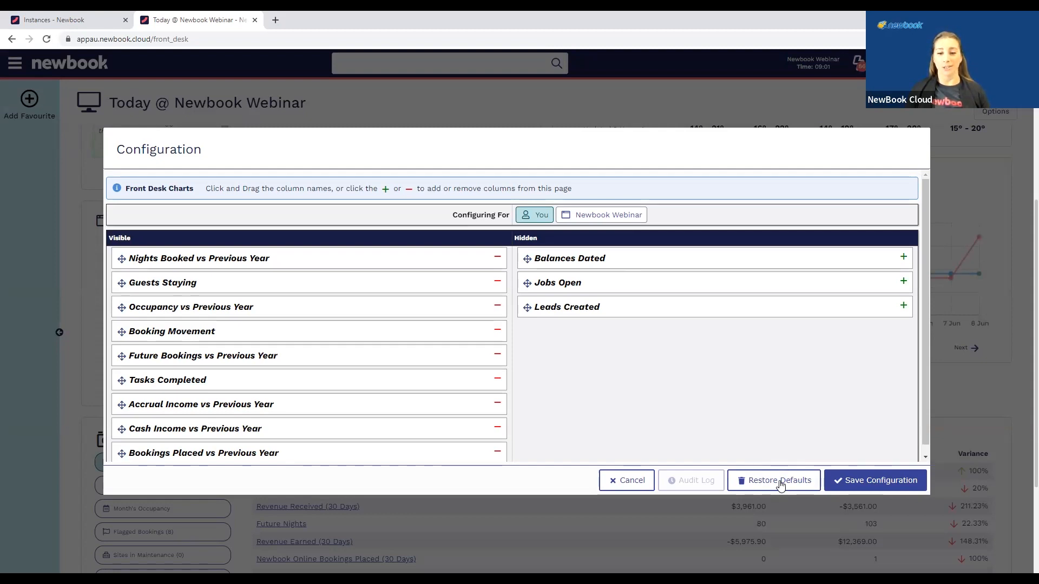
left_click(887, 489)
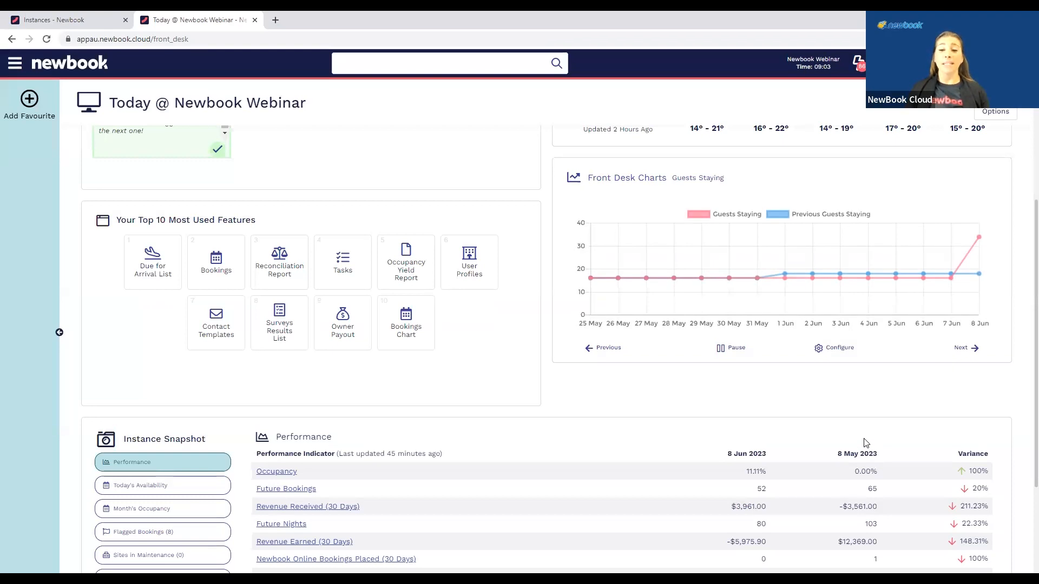
Open the tab configuration of the Today dashboard
scroll(864, 442, "down", 3)
scroll(865, 443, "up", 4)
scroll(865, 443, "up", 5)
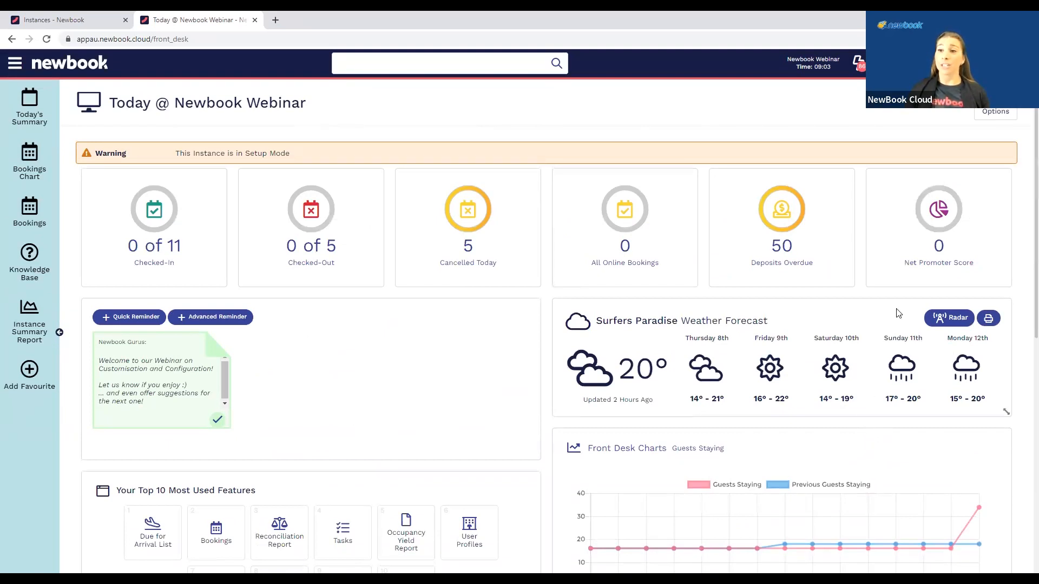
left_click(995, 112)
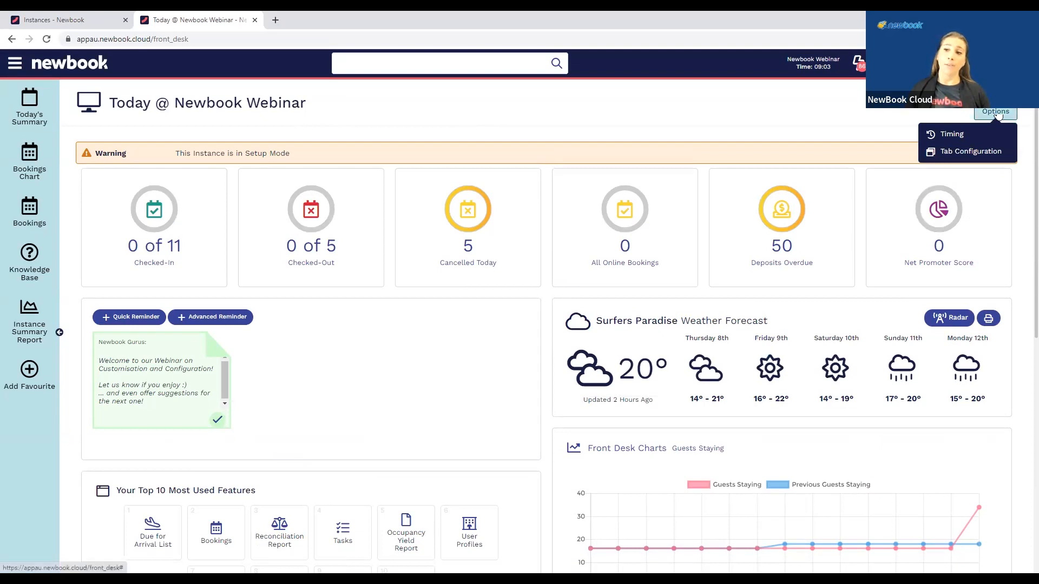
left_click(969, 154)
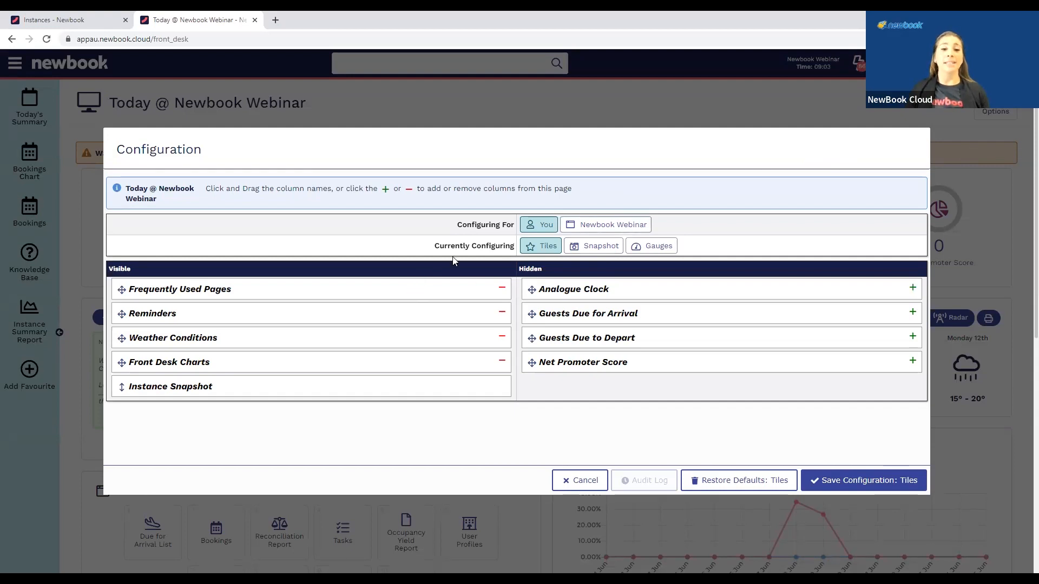
Try adding All Staff Monthly Commission to the visible snapshot items, and view the gauge options
left_click(594, 250)
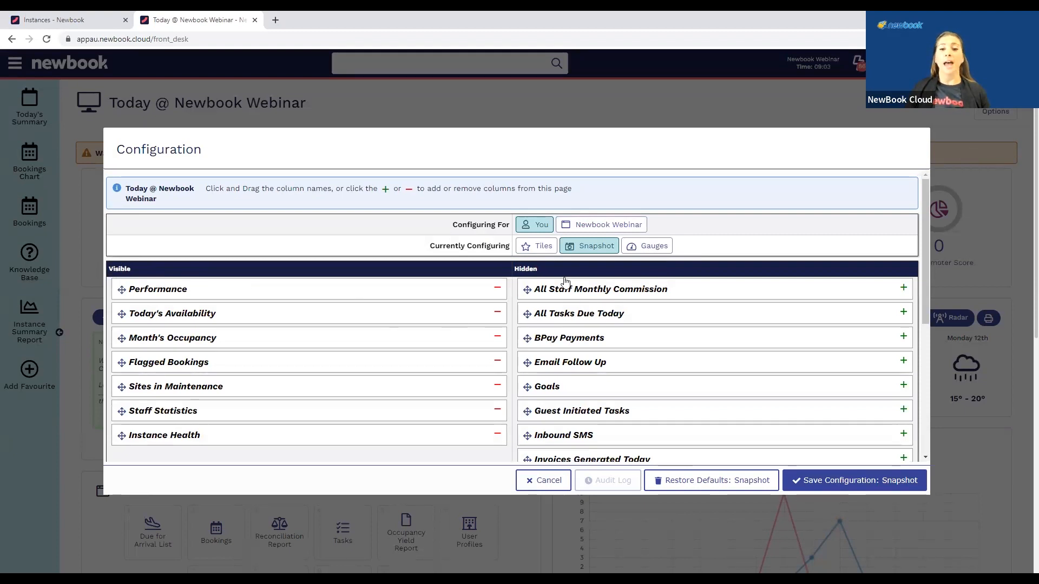
left_click(904, 288)
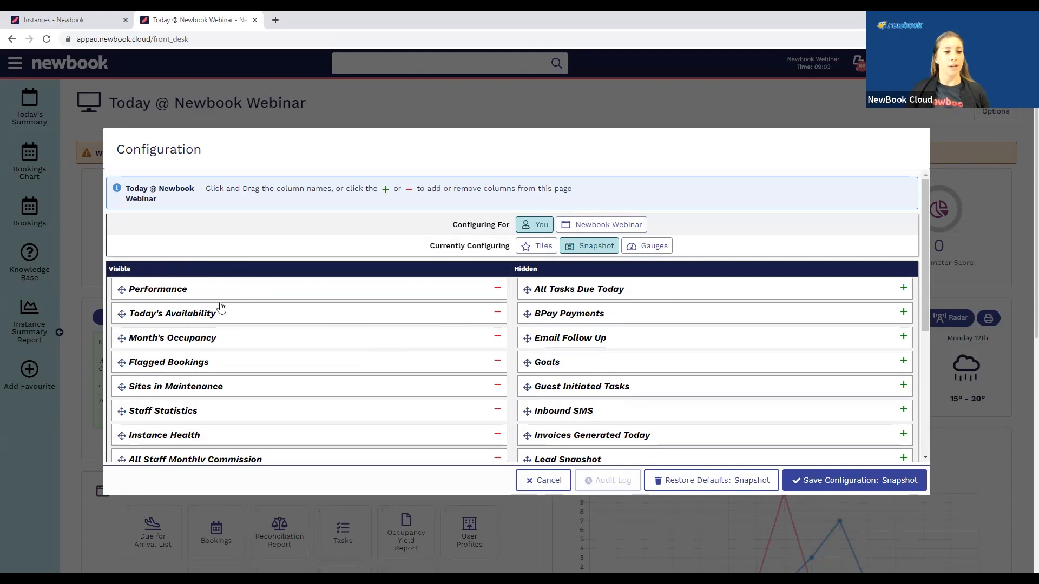
left_click(654, 246)
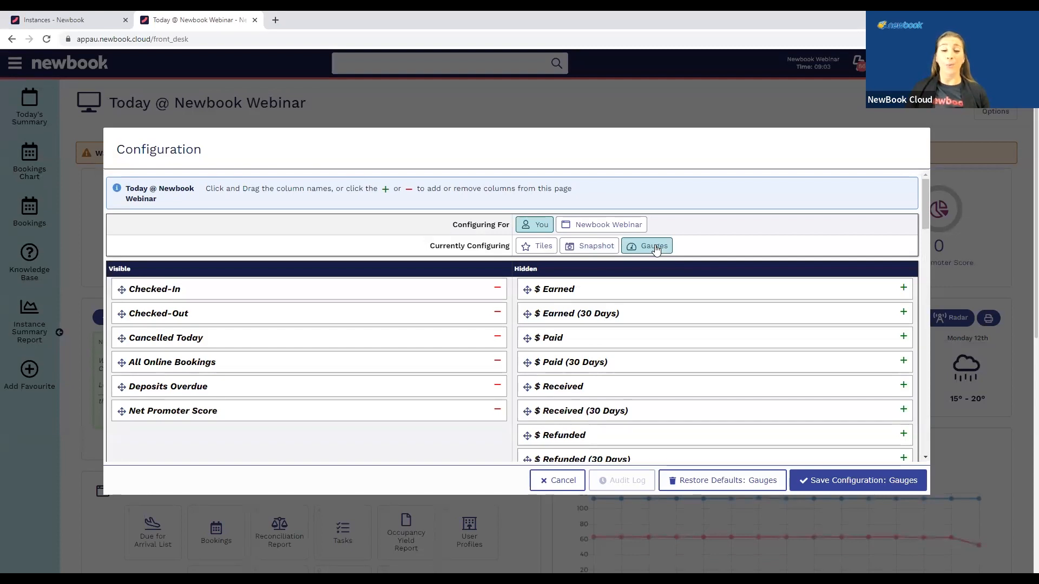
Add Waitlist Bookings as the first visible snapshot item and save the snapshot configuration
left_click(592, 249)
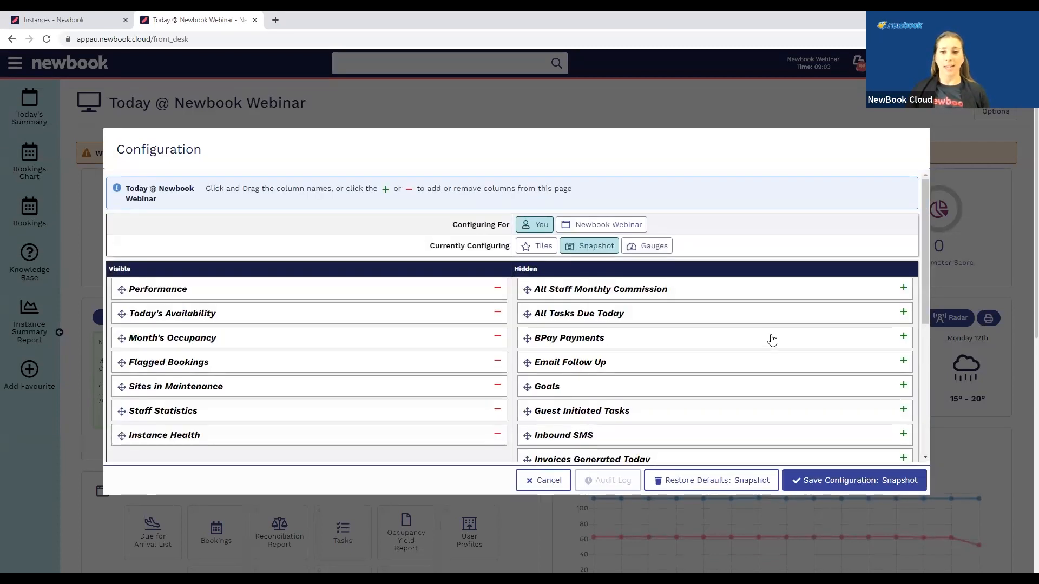
scroll(772, 339, "down", 4)
scroll(773, 340, "down", 1)
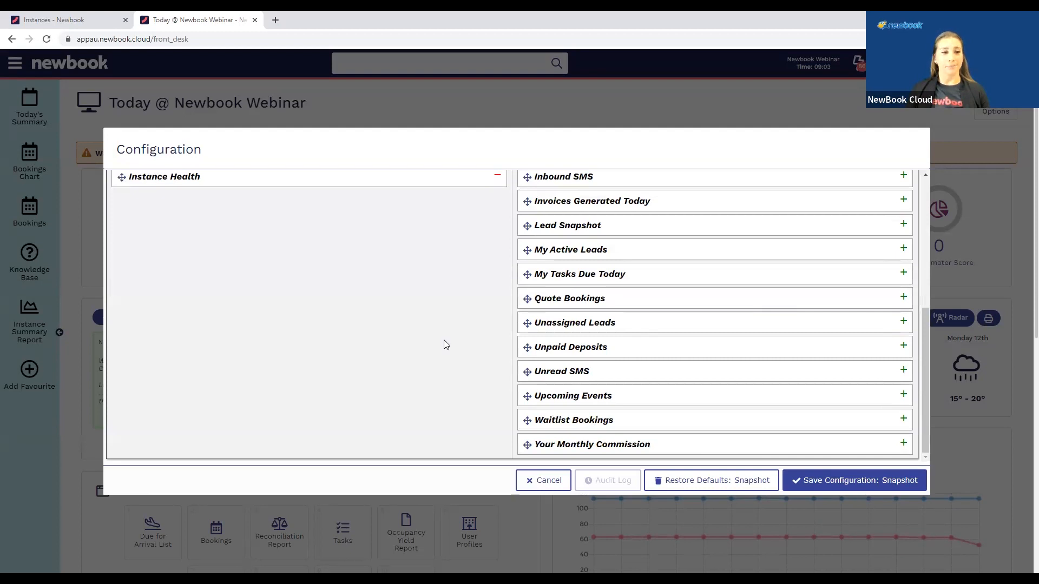
scroll(443, 344, "up", 5)
left_click_drag(144, 389, 139, 219)
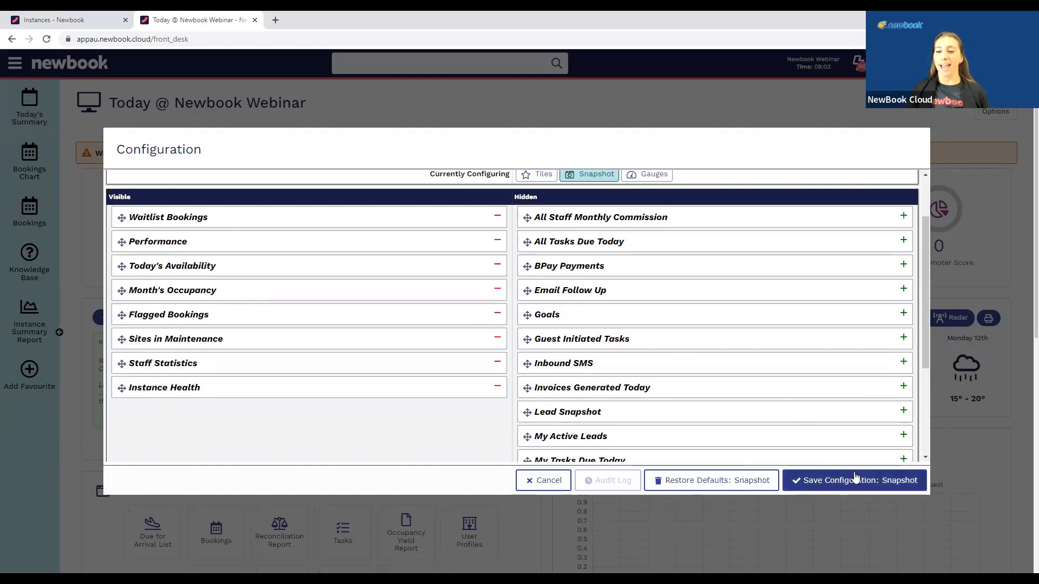
left_click(848, 489)
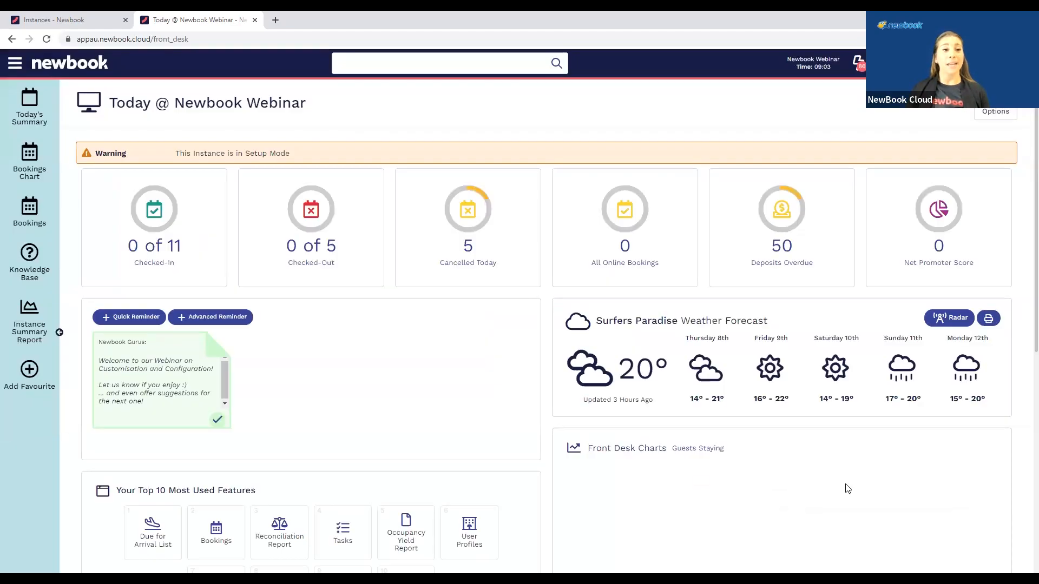
Select the Lake Villa and Hotel Suite 9 bookings in the Waitlist Bookings snapshot, and clear both selections
scroll(827, 440, "down", 2)
scroll(827, 440, "down", 4)
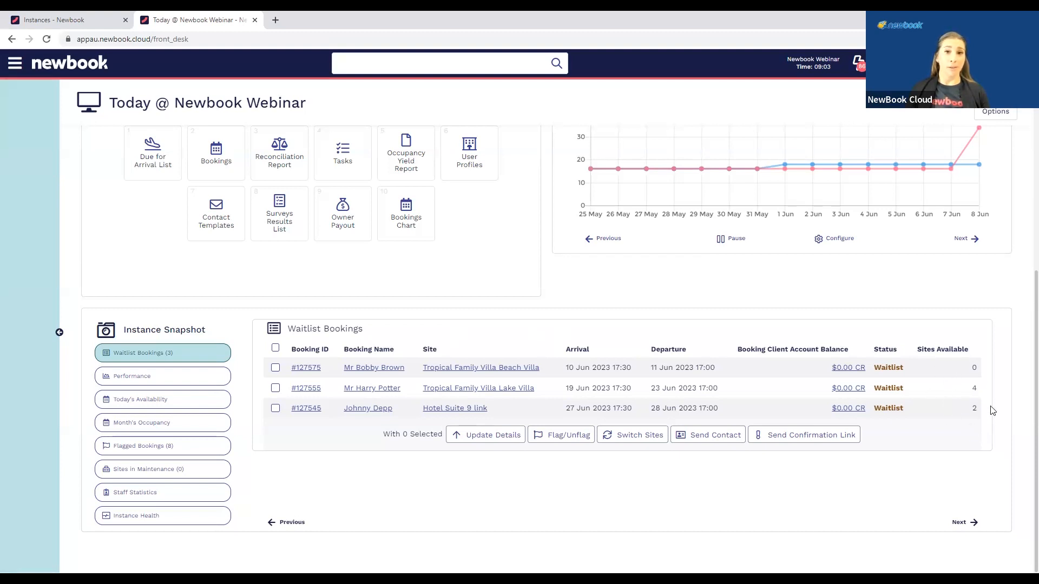
left_click(276, 388)
left_click(275, 408)
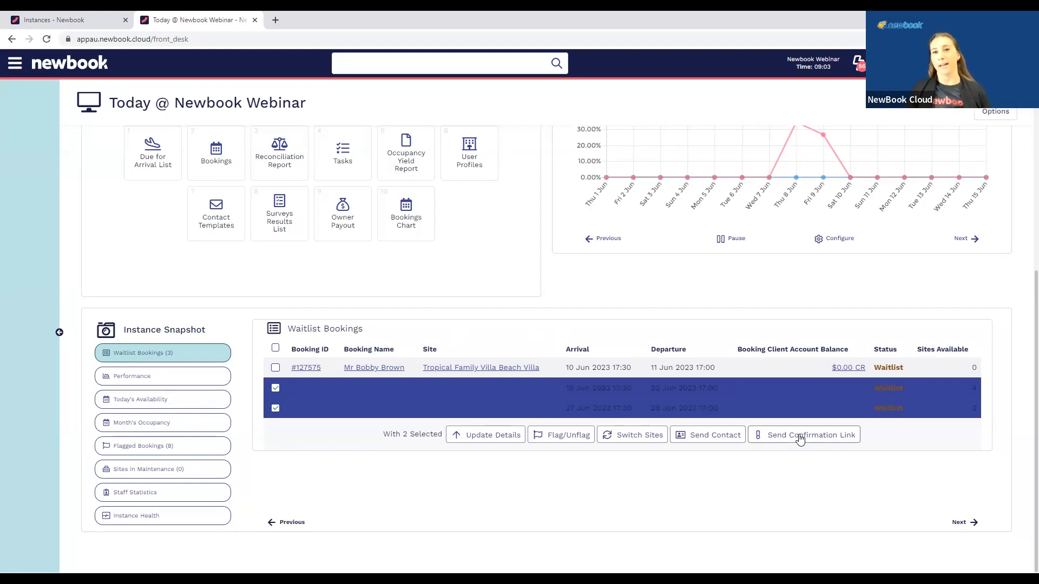
left_click(275, 387)
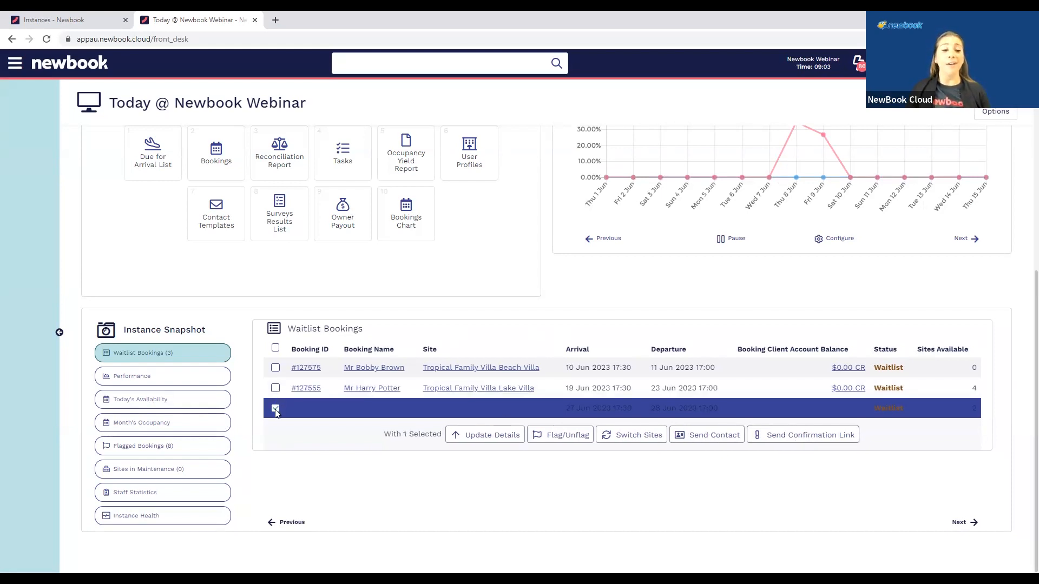
left_click(275, 408)
Open your own user record and review its Newbook Access details, including profile, department and position
scroll(1008, 444, "up", 2)
scroll(1008, 445, "up", 5)
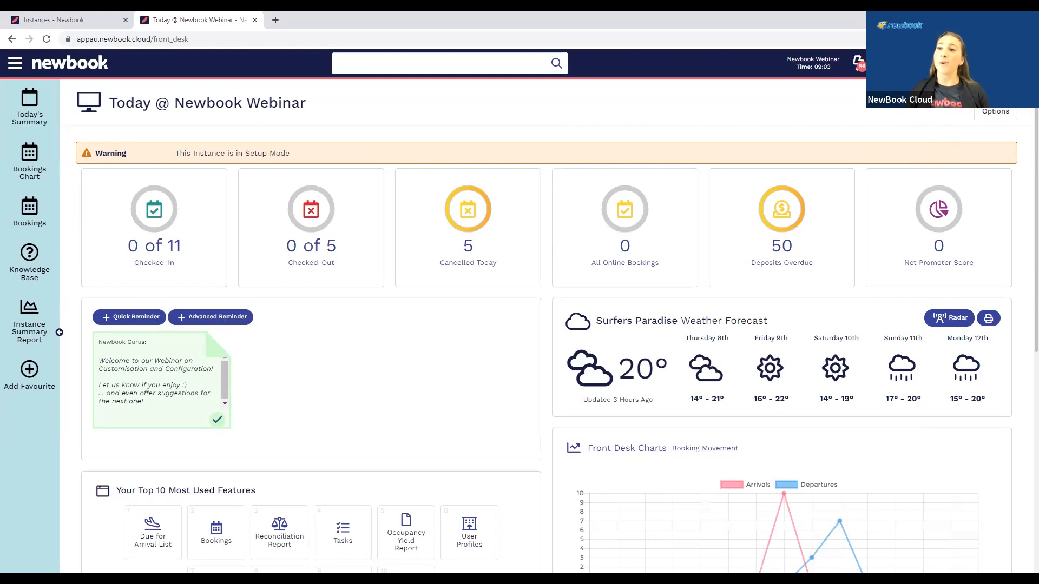
mouse_move(996, 64)
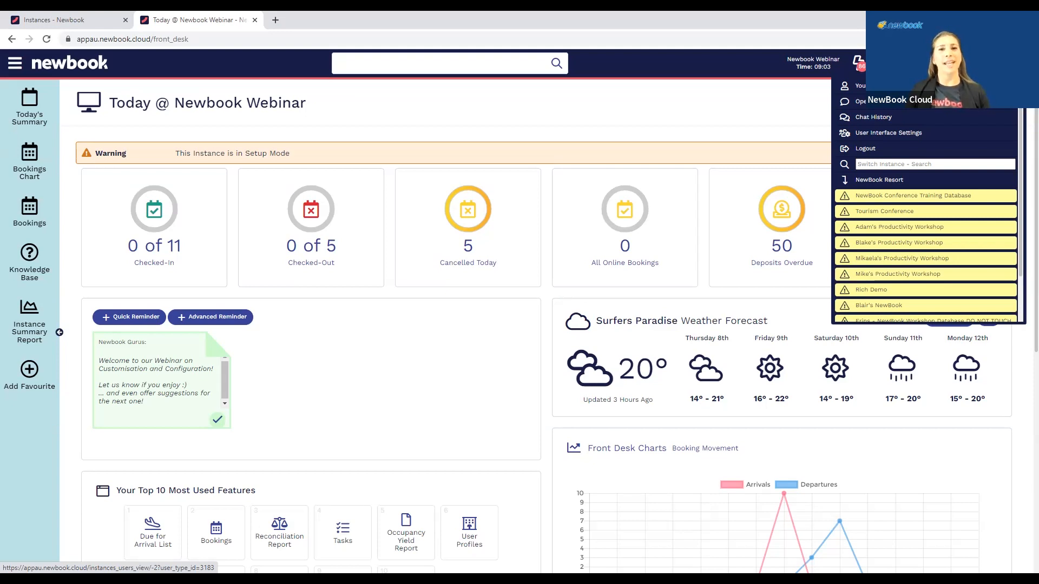
left_click(888, 86)
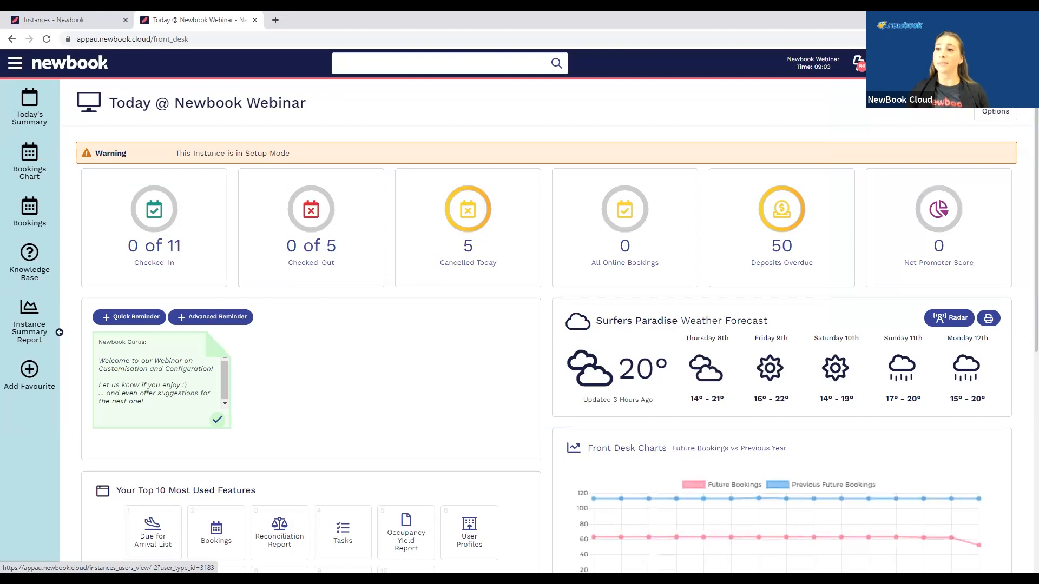
left_click(1001, 64)
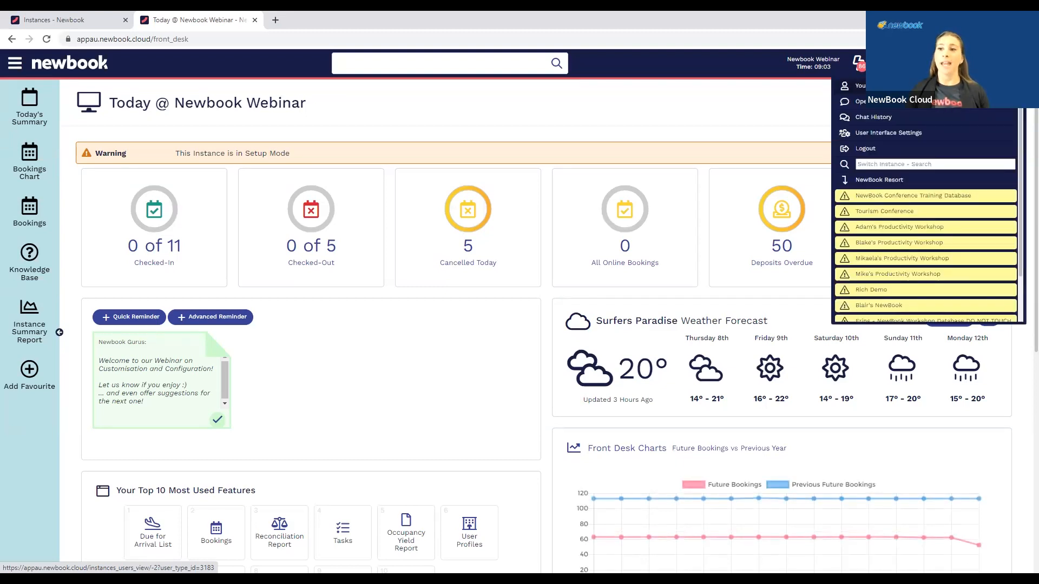
left_click(861, 85)
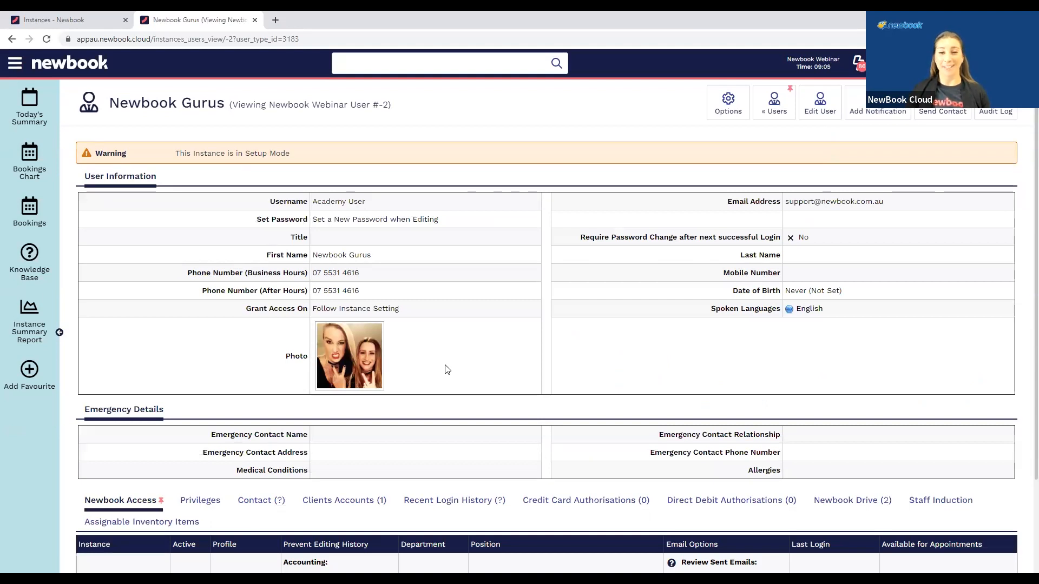
scroll(447, 369, "down", 2)
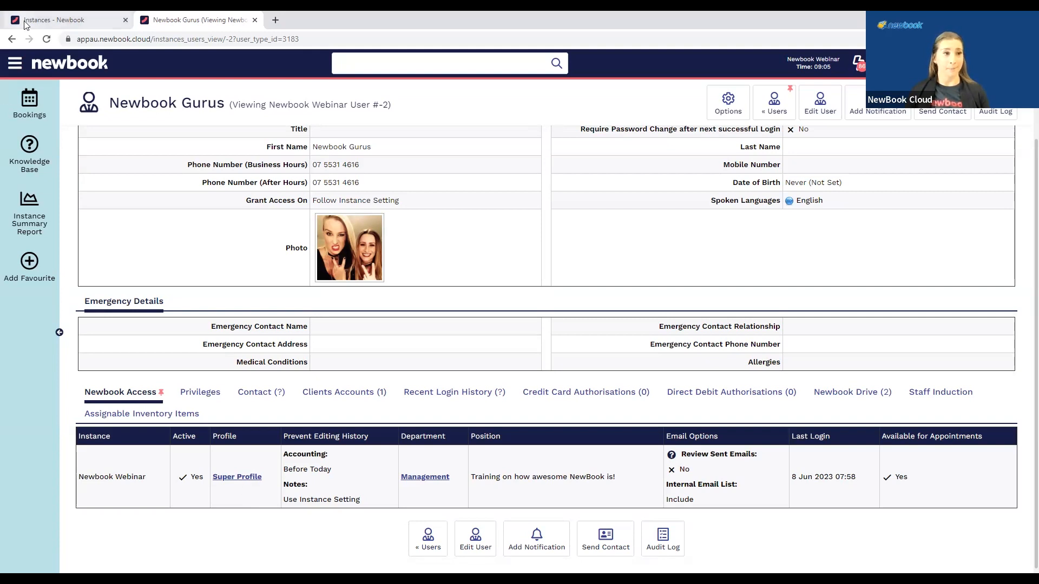
Find User Profiles by searching the main menu for "user", and start adding a new profile
left_click(14, 64)
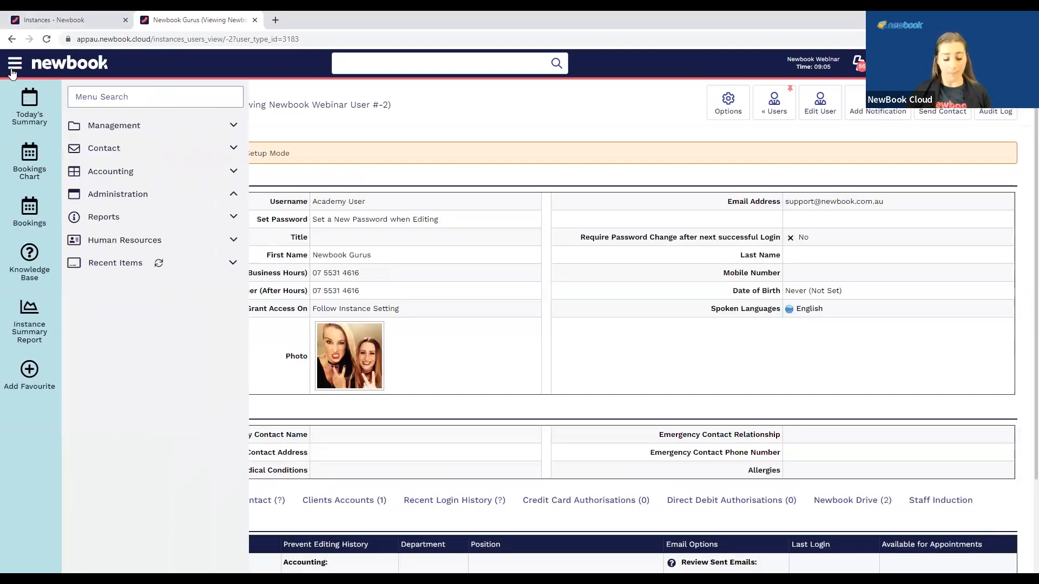
type("user")
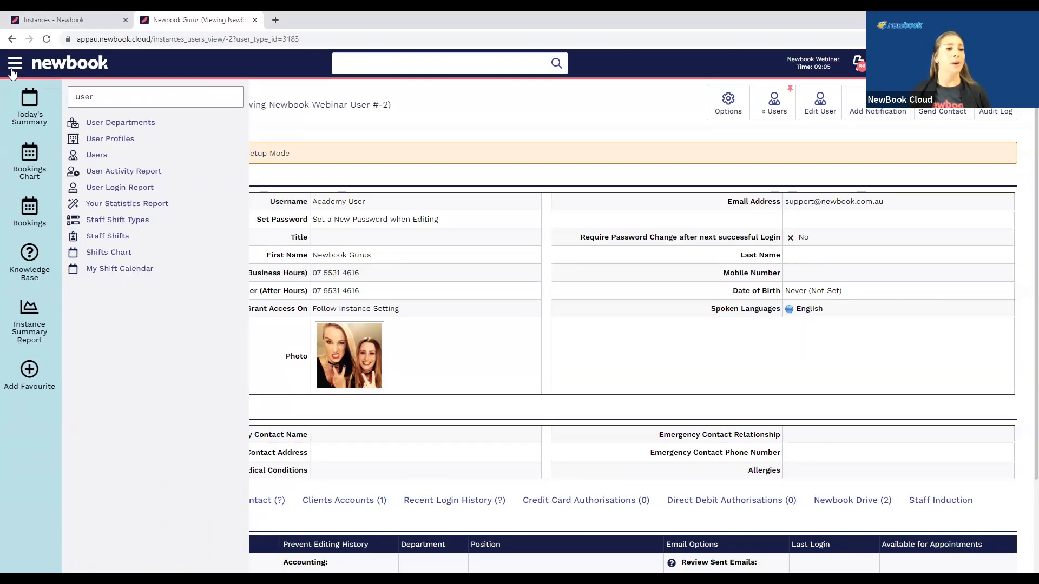
left_click(121, 141)
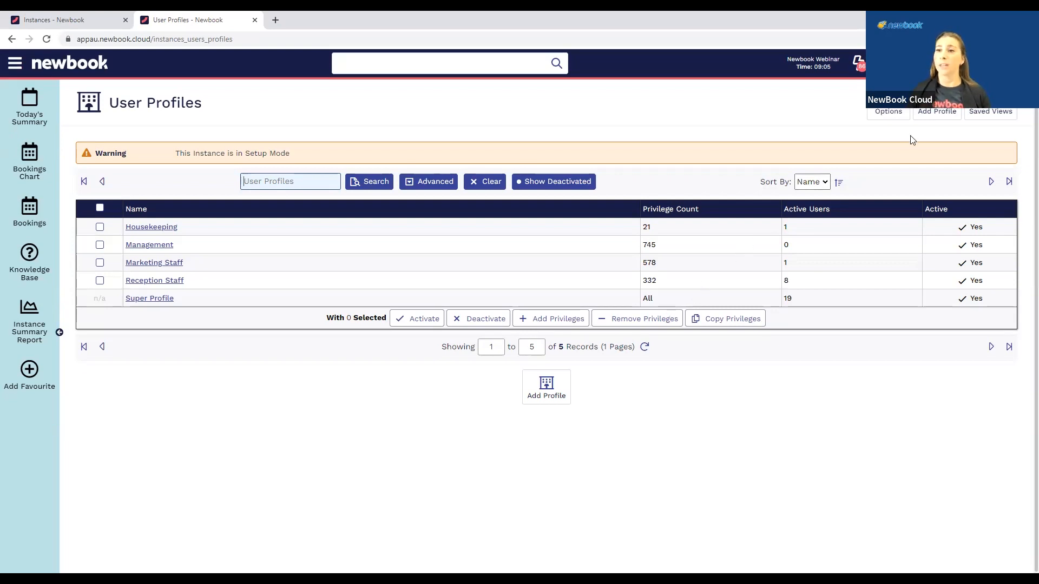
left_click(939, 116)
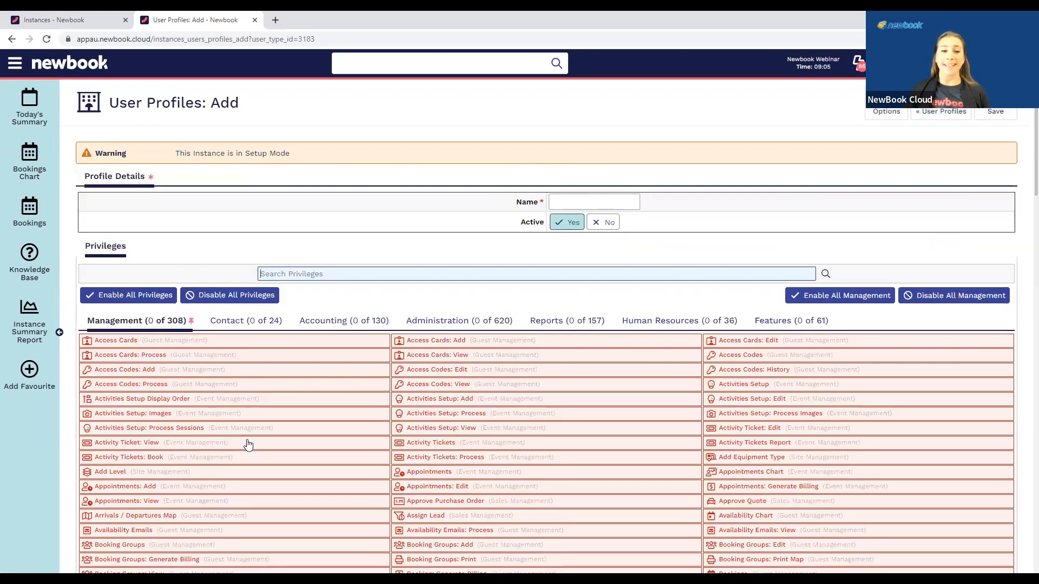
Enable the Access Cards and Access Cards: Process privileges, and name the new profile Training
left_click(200, 345)
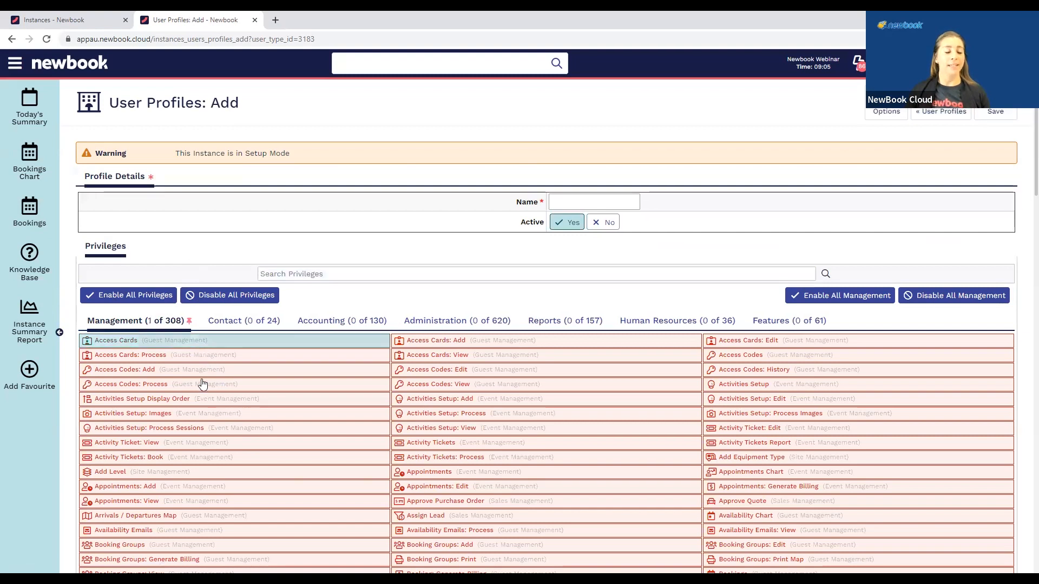
left_click(198, 358)
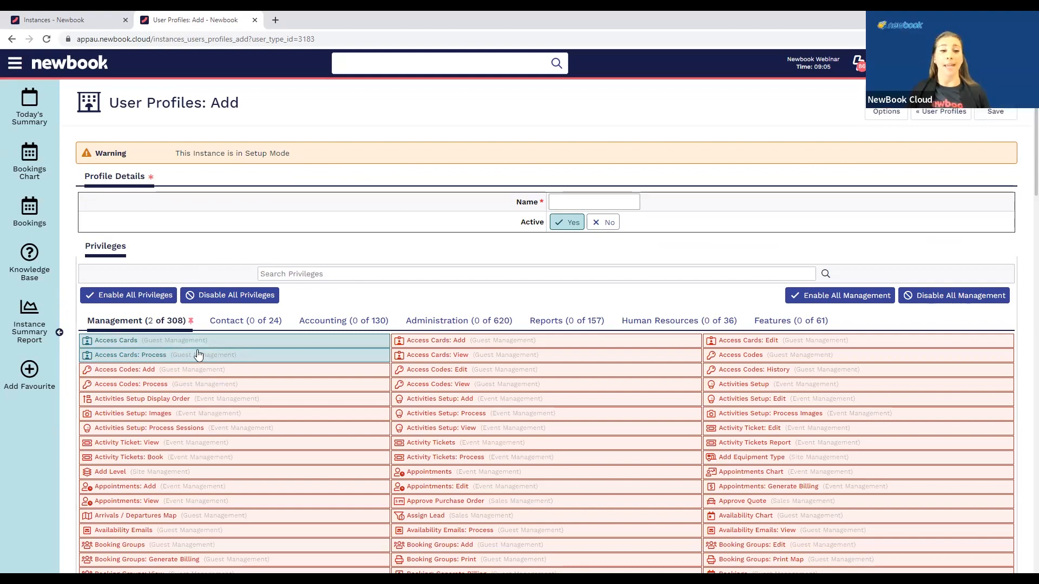
left_click(566, 201)
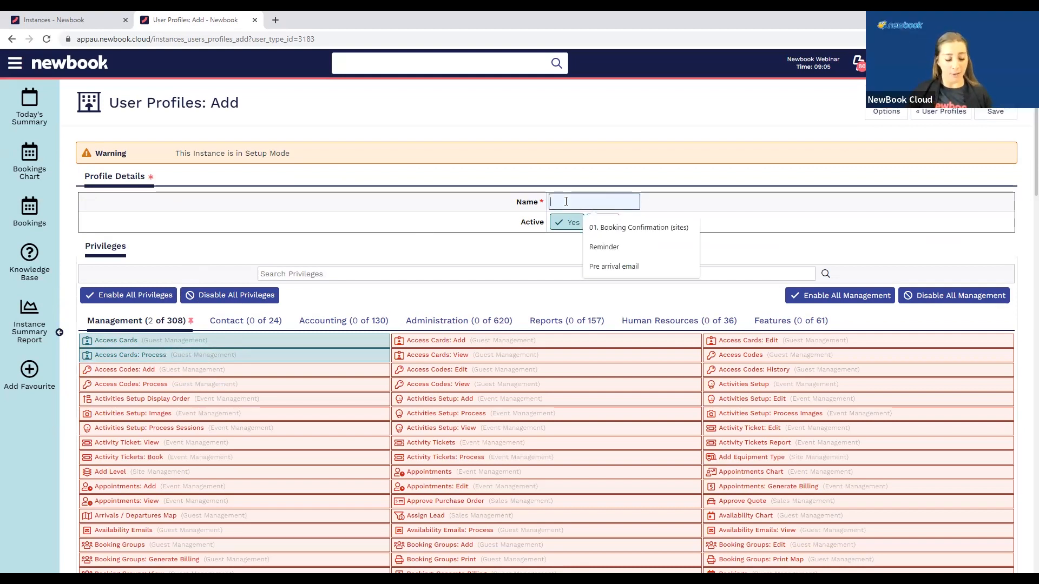
type("Training")
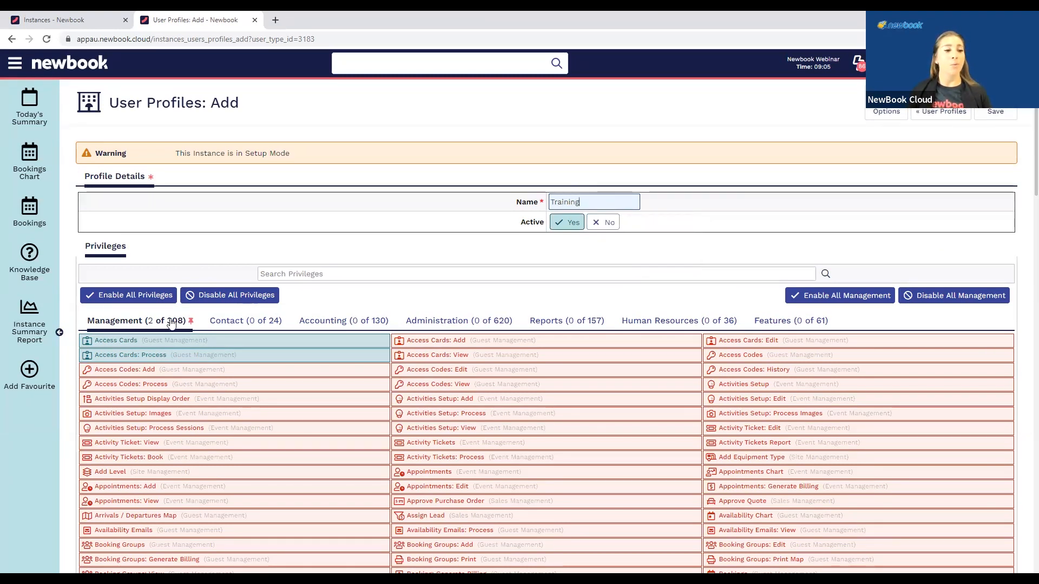
Enable all privileges for the Training profile, and filter the privilege list by "edit"
left_click(143, 297)
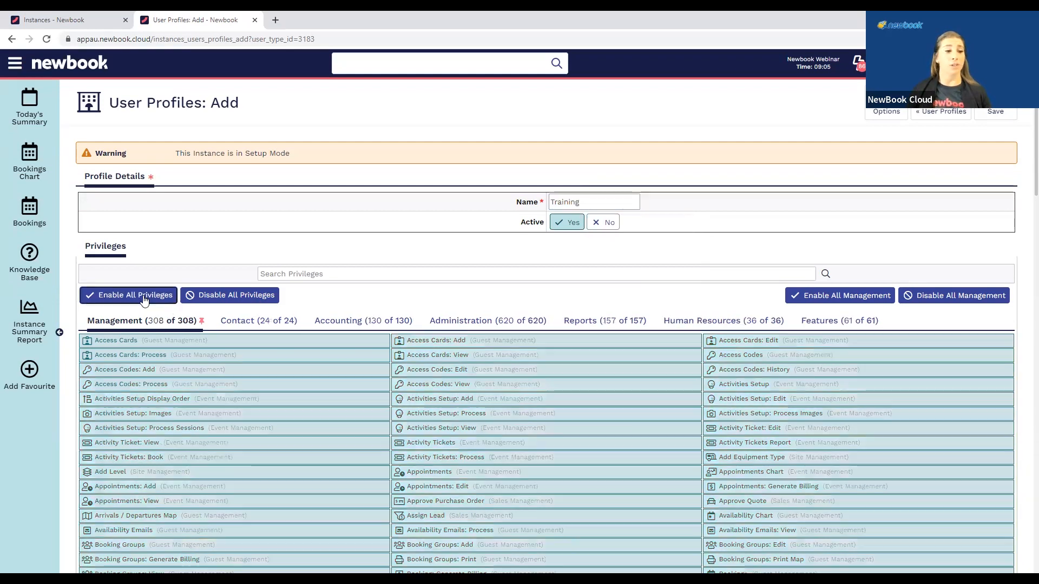
left_click(299, 274)
type("edit")
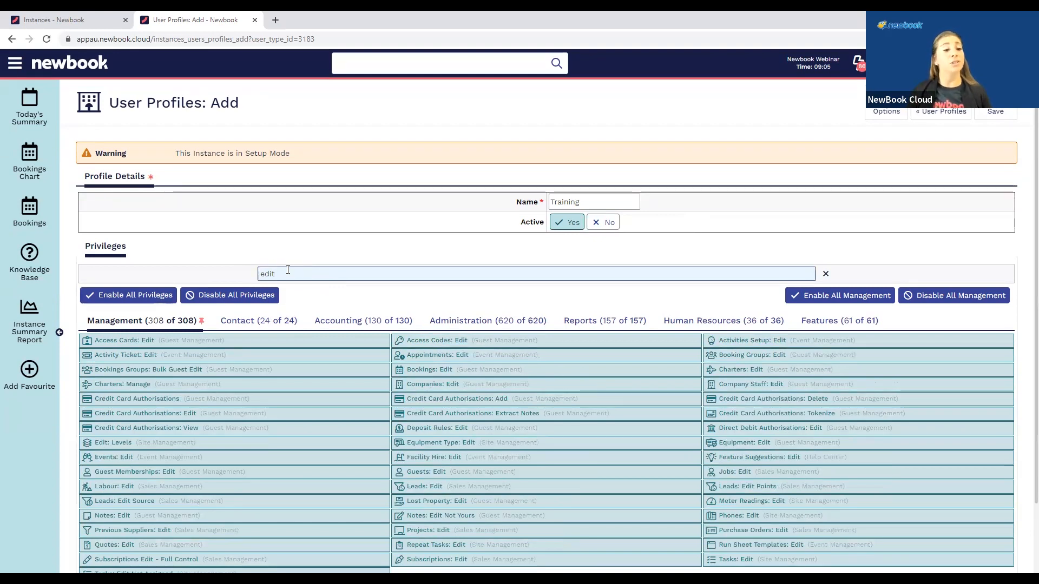
Disable the Access Cards: Edit, Activity Ticket: Edit, Bookings Groups: Bulk Guest Edit, Charters: Manage, Credit Card Authorisations and Credit Card Authorisations: Edit privileges
left_click(192, 343)
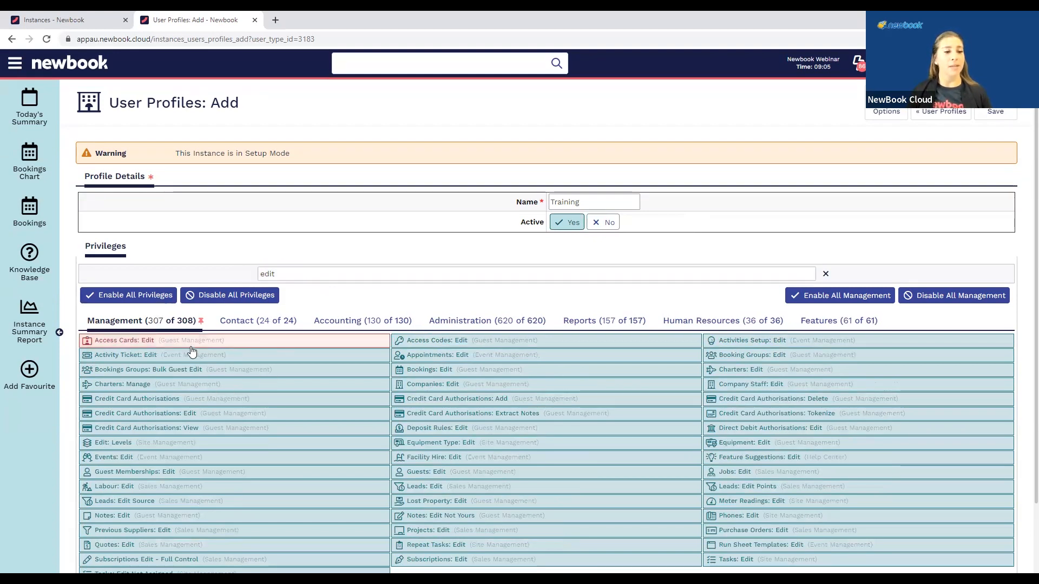
left_click(191, 360)
left_click(194, 372)
left_click(197, 385)
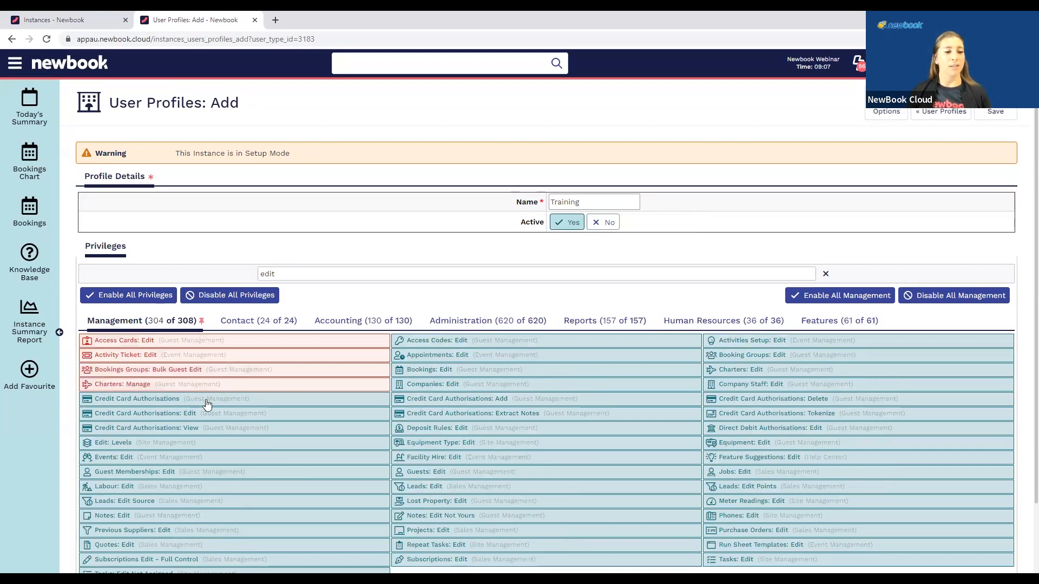
left_click(207, 401)
left_click(209, 415)
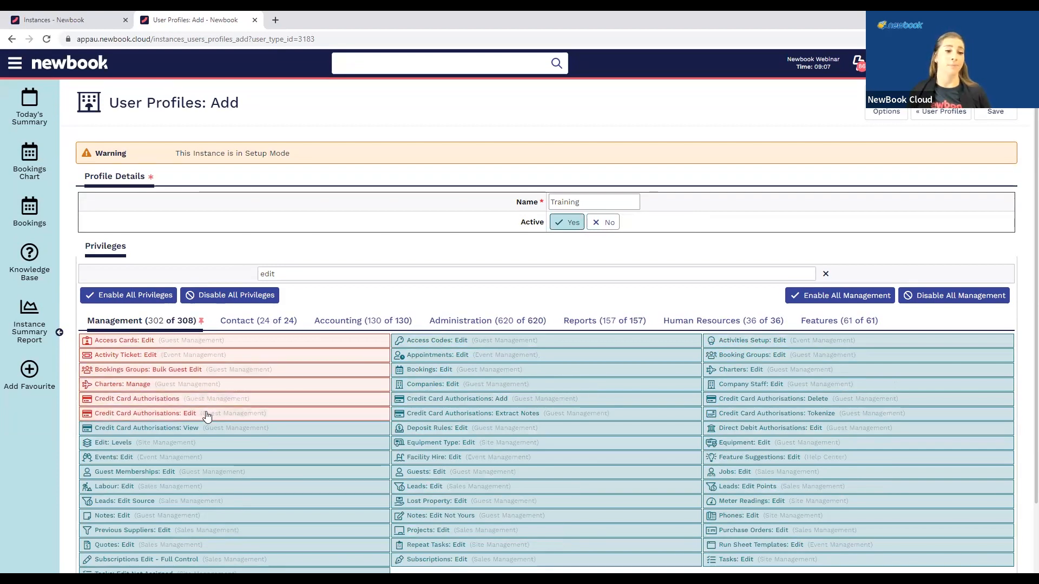
Disable all privileges for the Training profile, and enable every privilege in the Accounting category
left_click(219, 295)
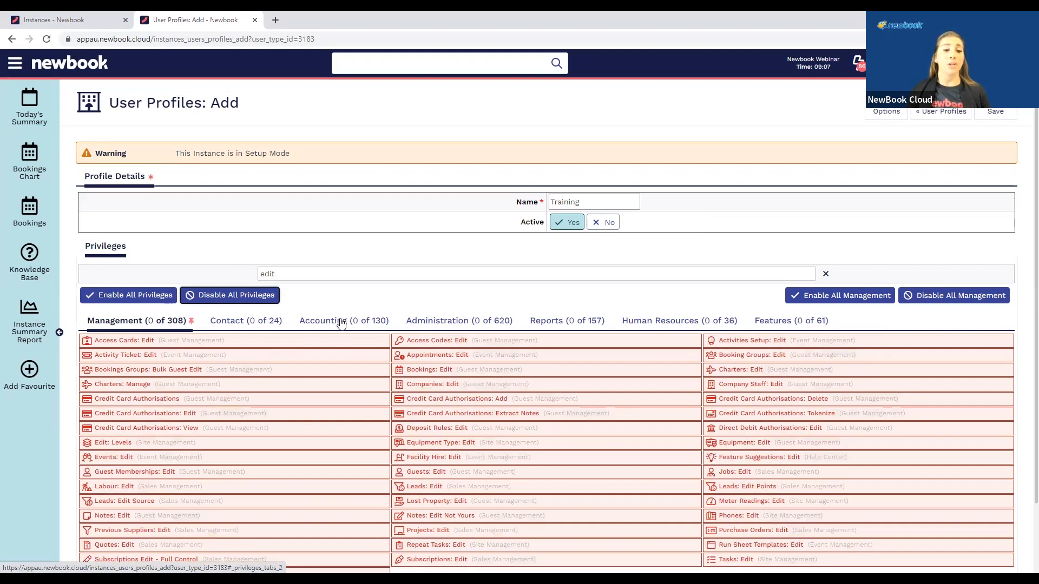
left_click(341, 323)
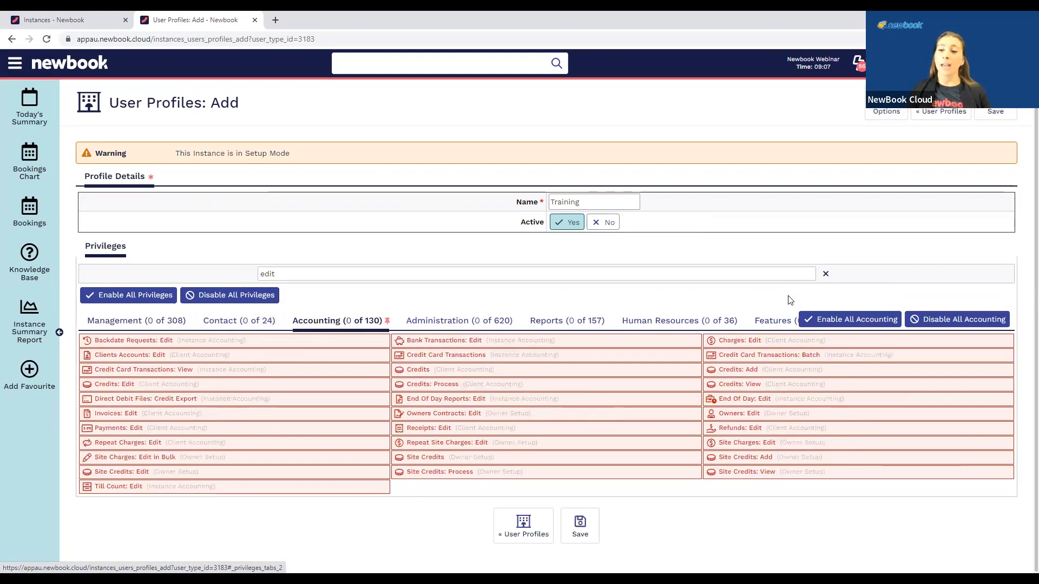
left_click(855, 323)
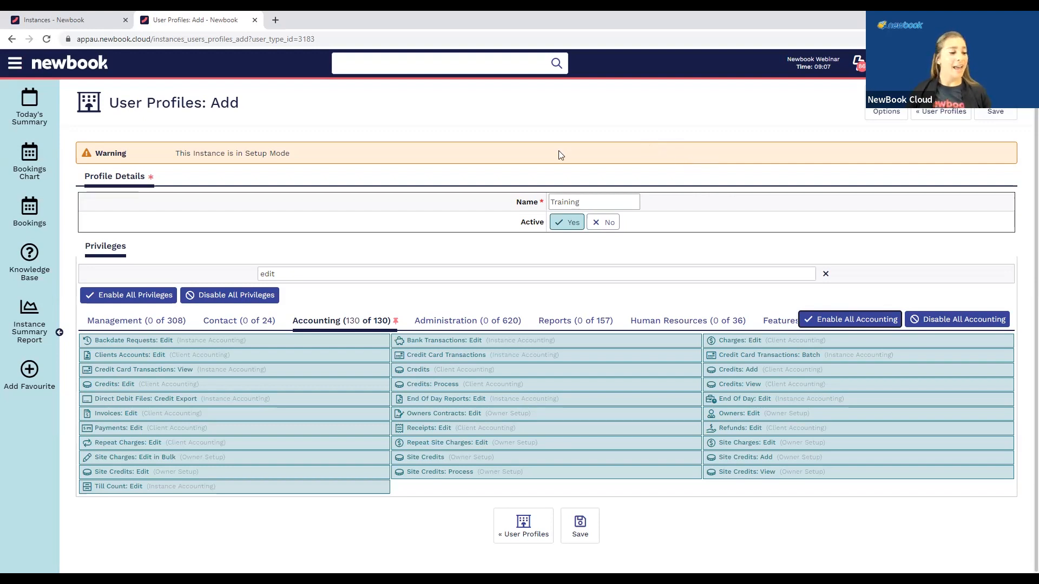
Open the User Interface Settings for your own account
mouse_move(1010, 64)
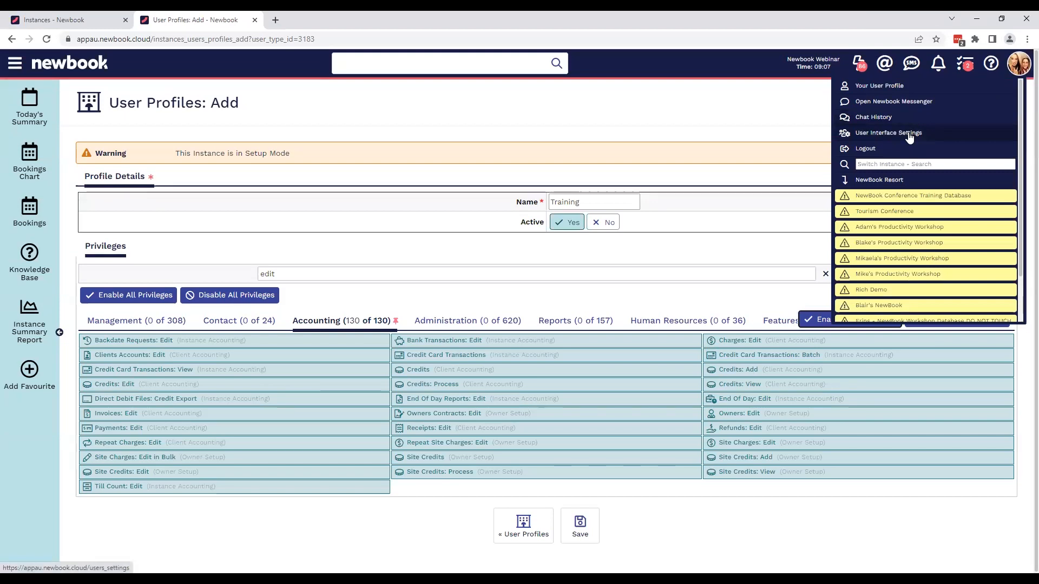
left_click(909, 135)
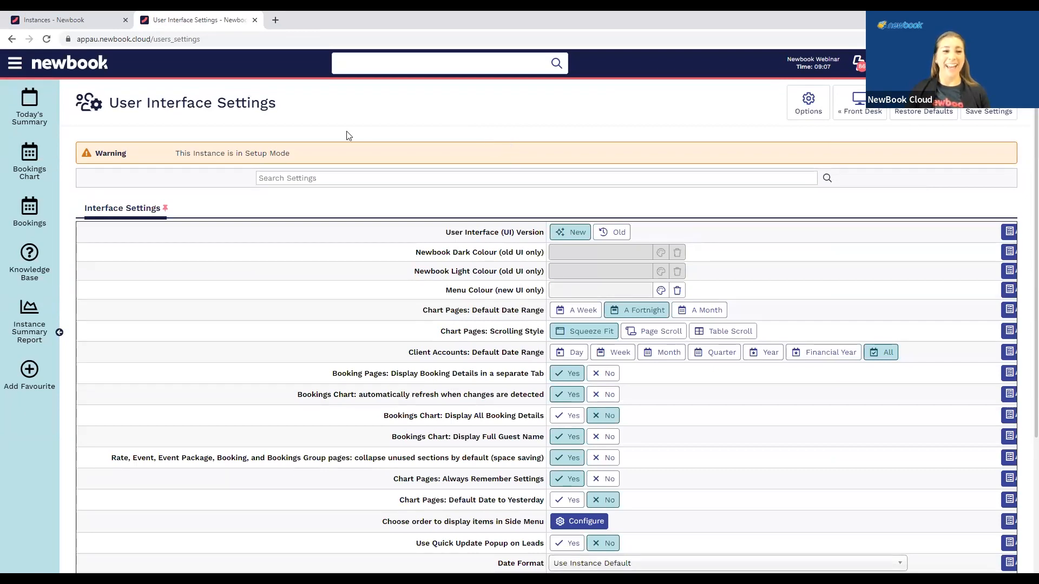
left_click_drag(108, 102, 327, 106)
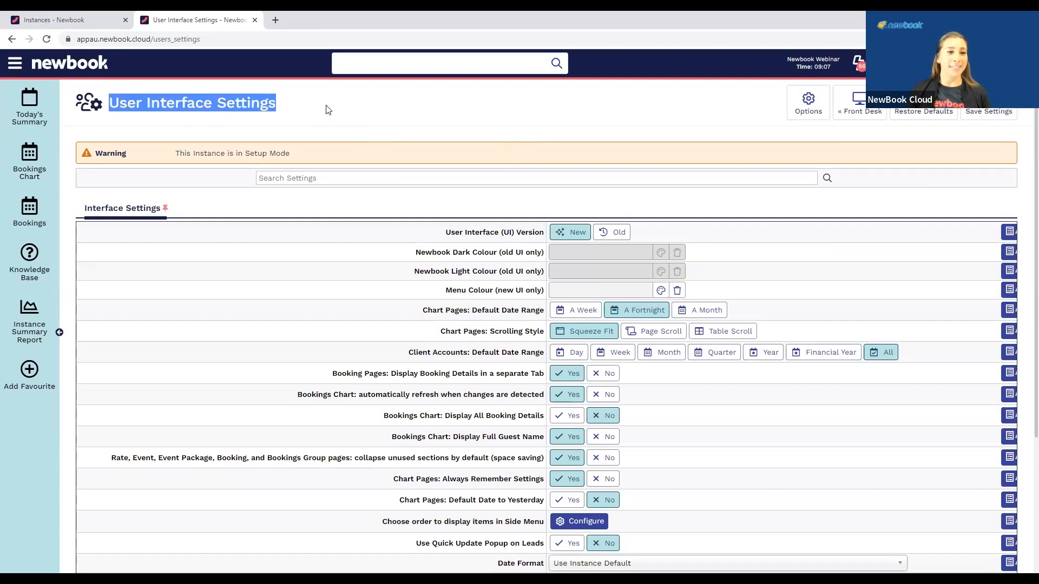
left_click(327, 109)
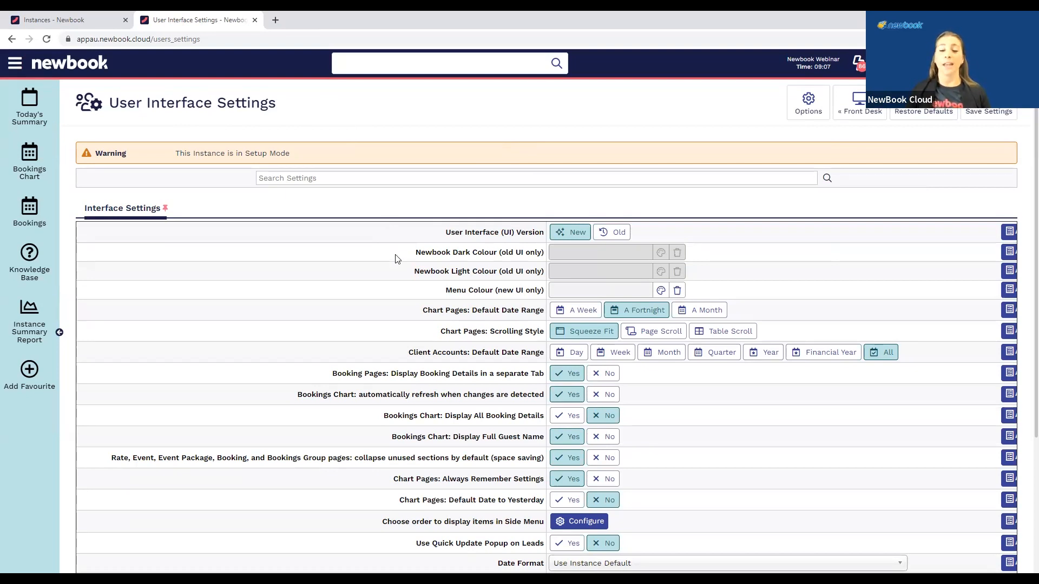
Set the new UI's menu colour to bright magenta and save the settings
left_click_drag(445, 292, 542, 292)
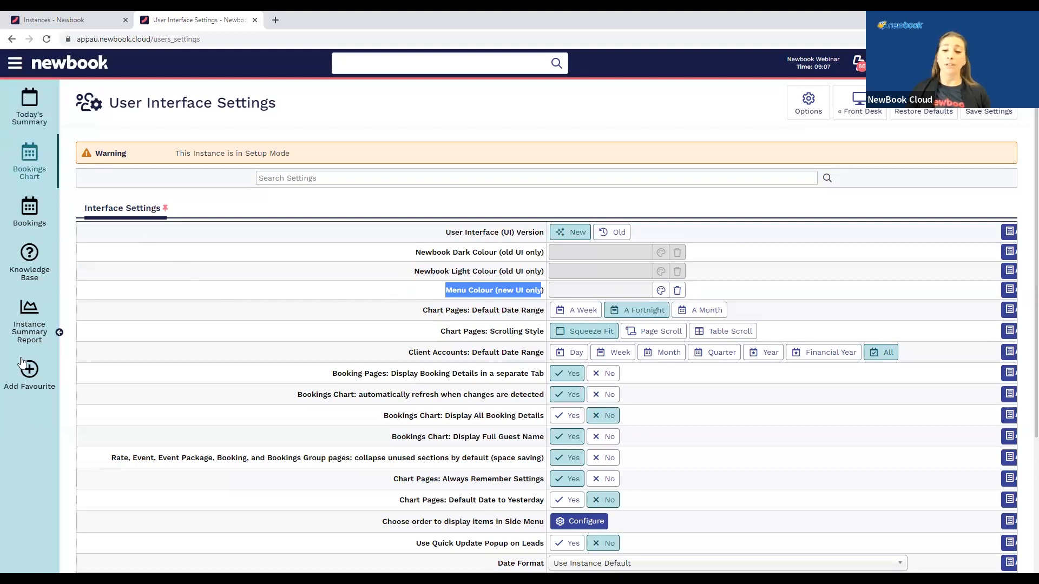
left_click(660, 292)
left_click(657, 327)
left_click_drag(657, 327, 638, 301)
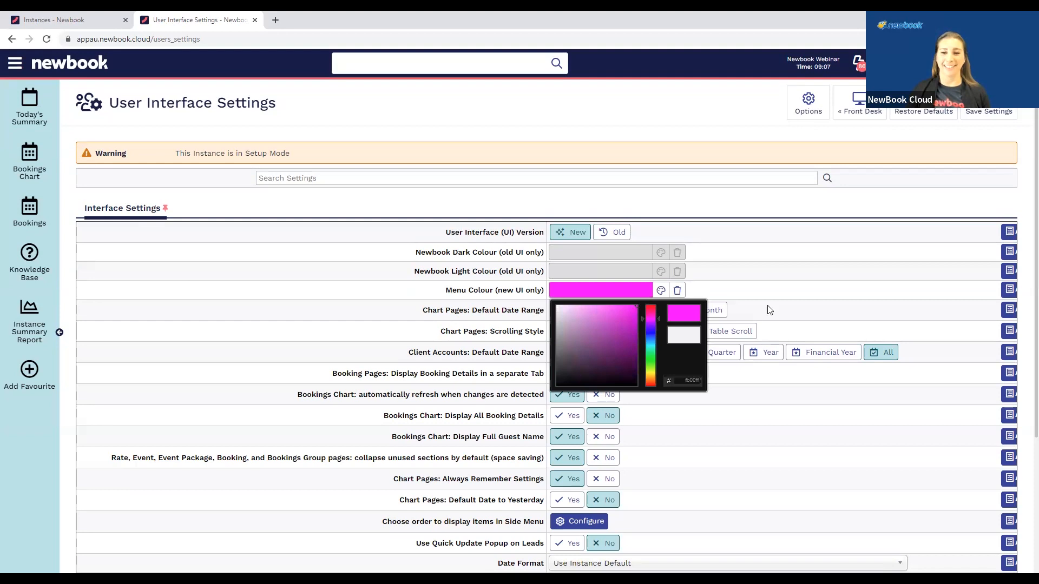
left_click(760, 281)
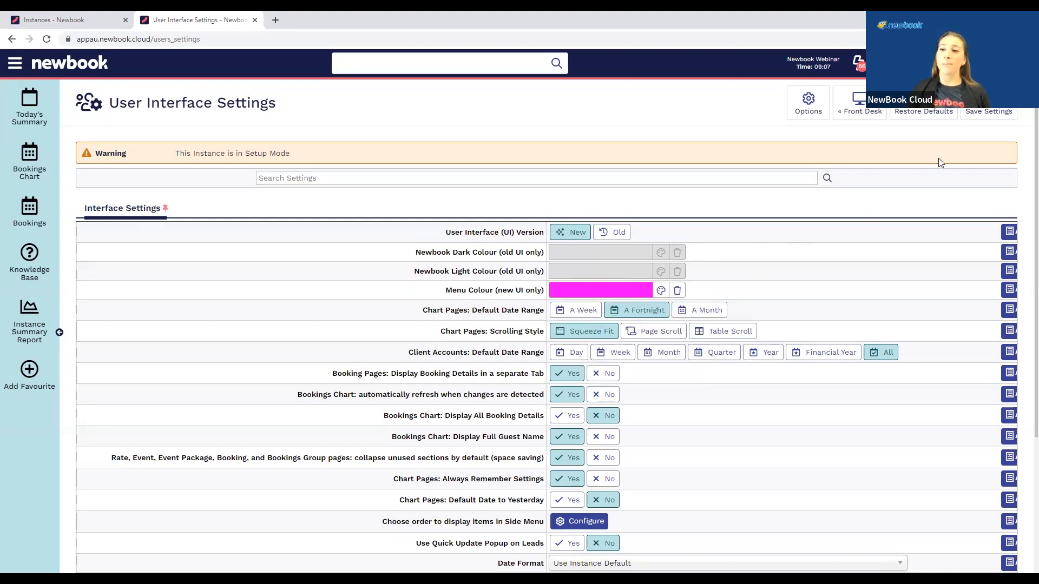
left_click(994, 116)
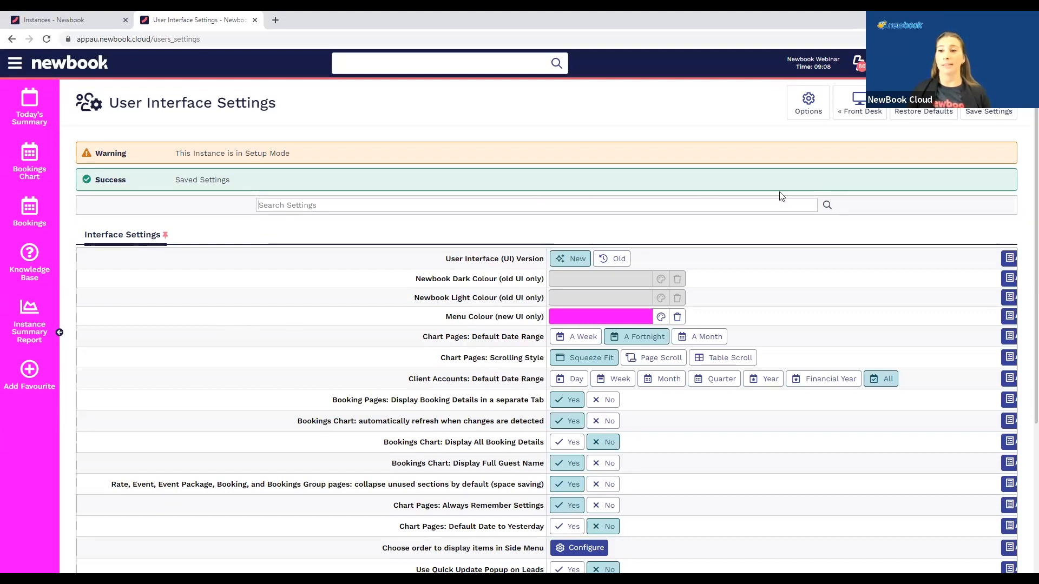
mouse_move(1005, 64)
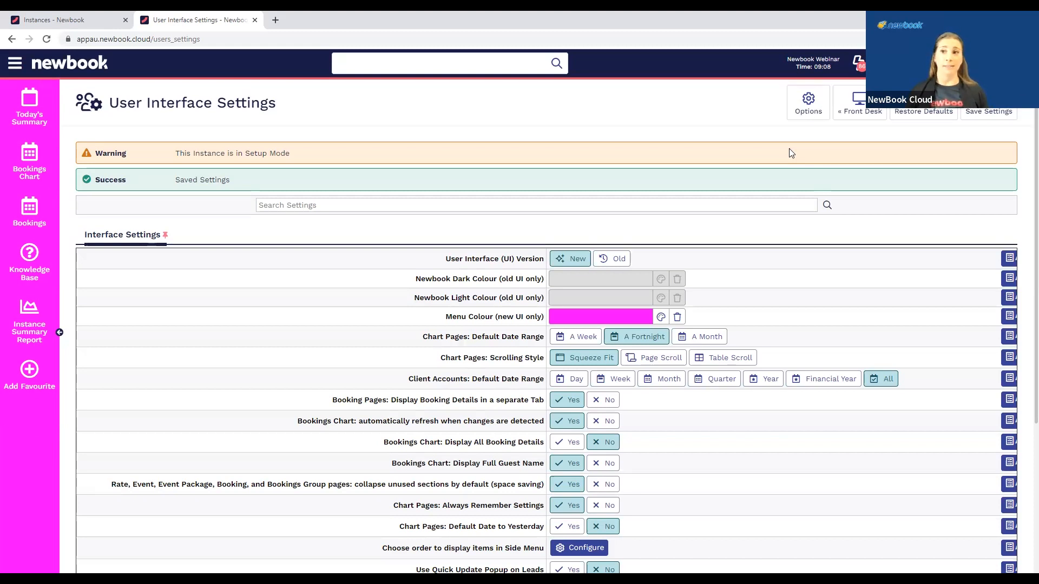
left_click(817, 108)
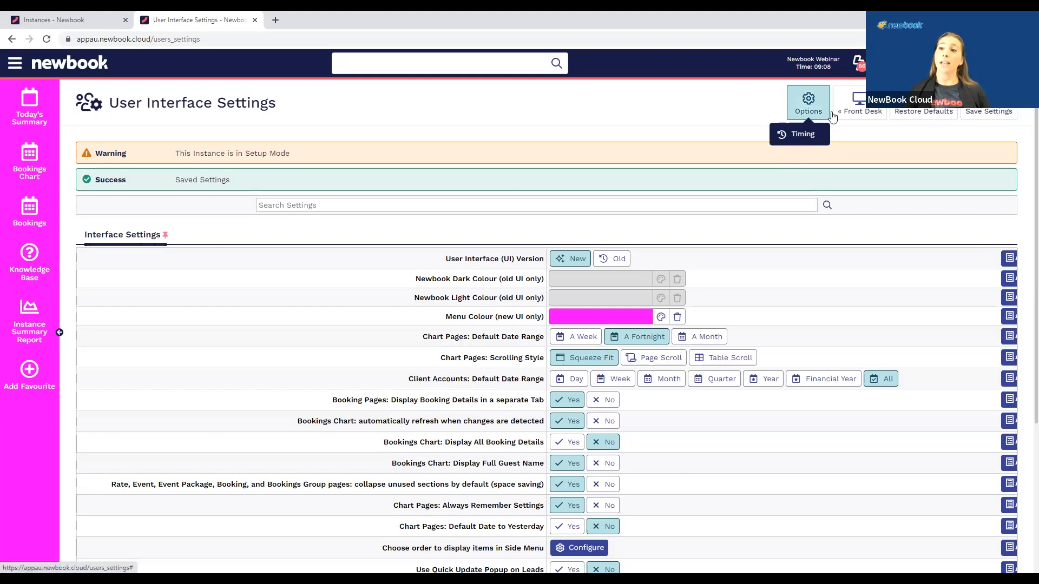
left_click(836, 188)
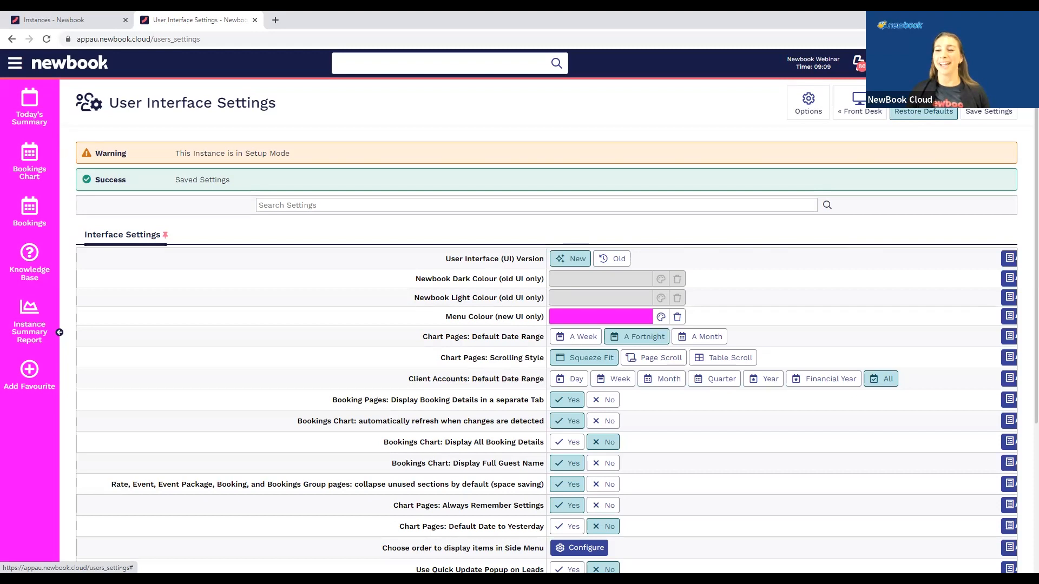
Restore the user interface settings to their defaults and confirm
left_click(946, 113)
left_click(630, 334)
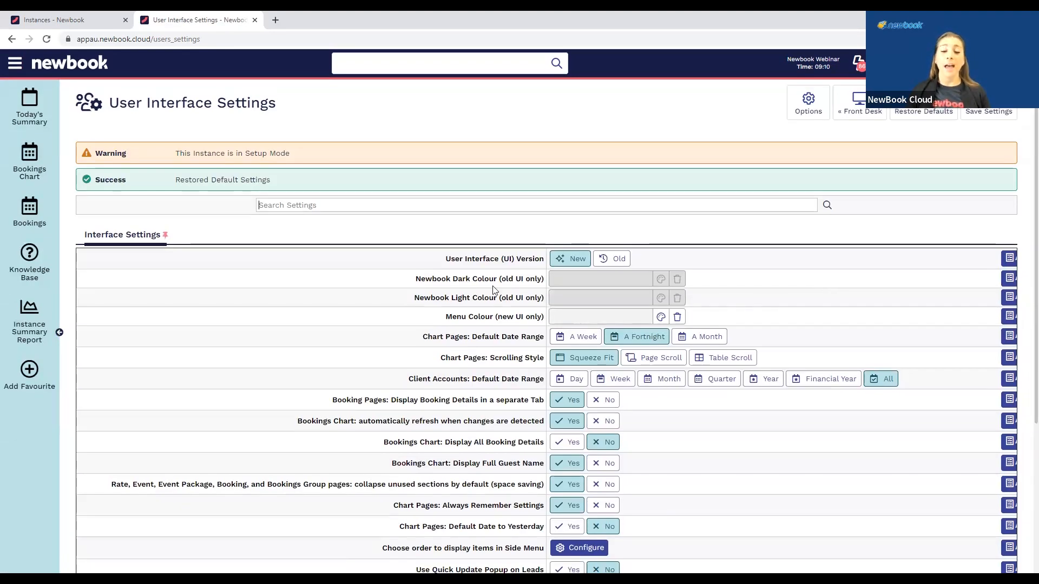
Review the Bookings Chart: Display All Booking Details setting, and search the Default Page on Login options for "chart" without choosing one
scroll(493, 290, "down", 2)
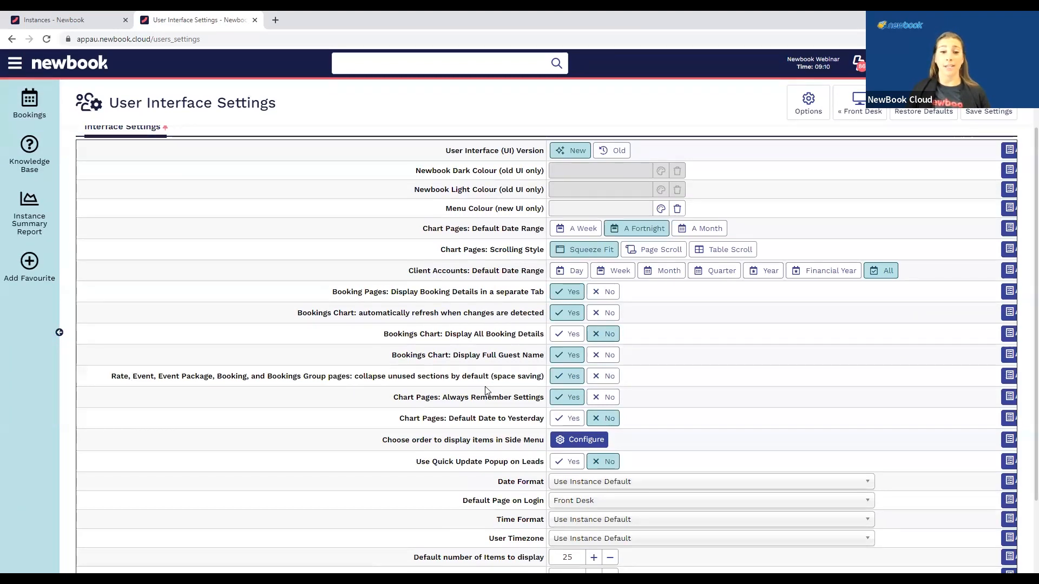
left_click_drag(382, 335, 544, 338)
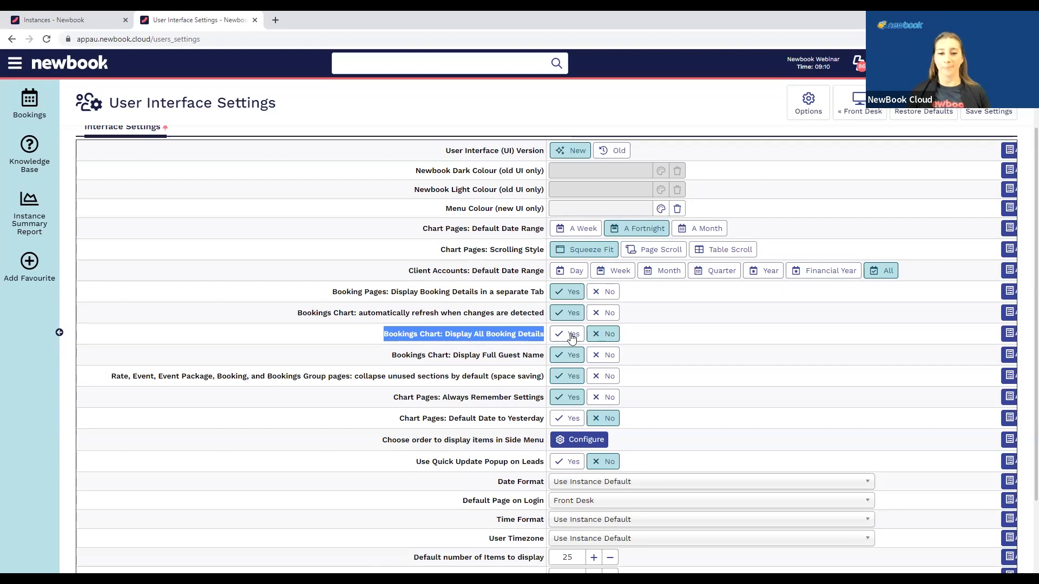
left_click_drag(464, 500, 543, 503)
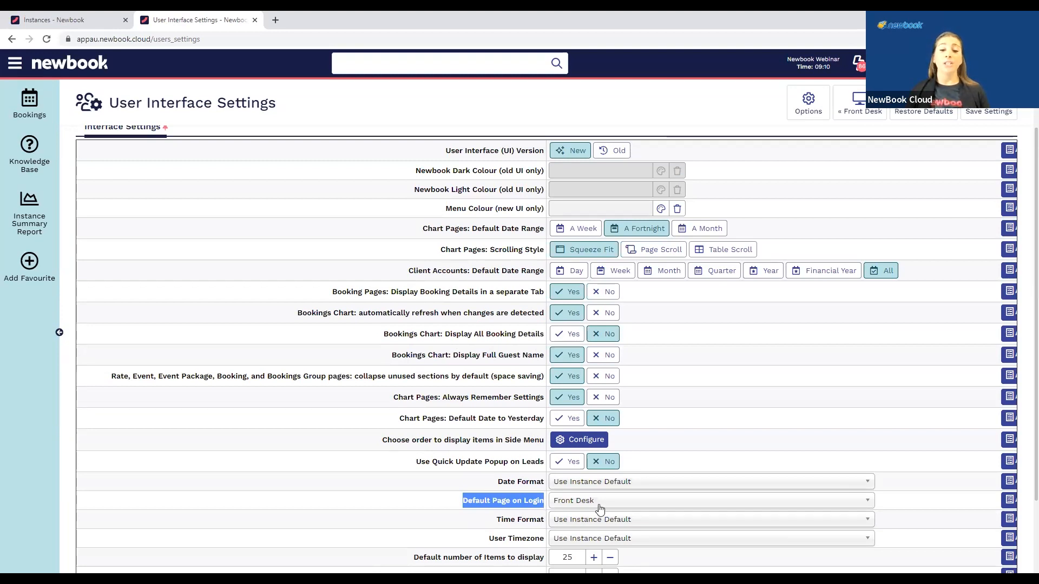
scroll(597, 507, "down", 1)
scroll(600, 507, "down", 1)
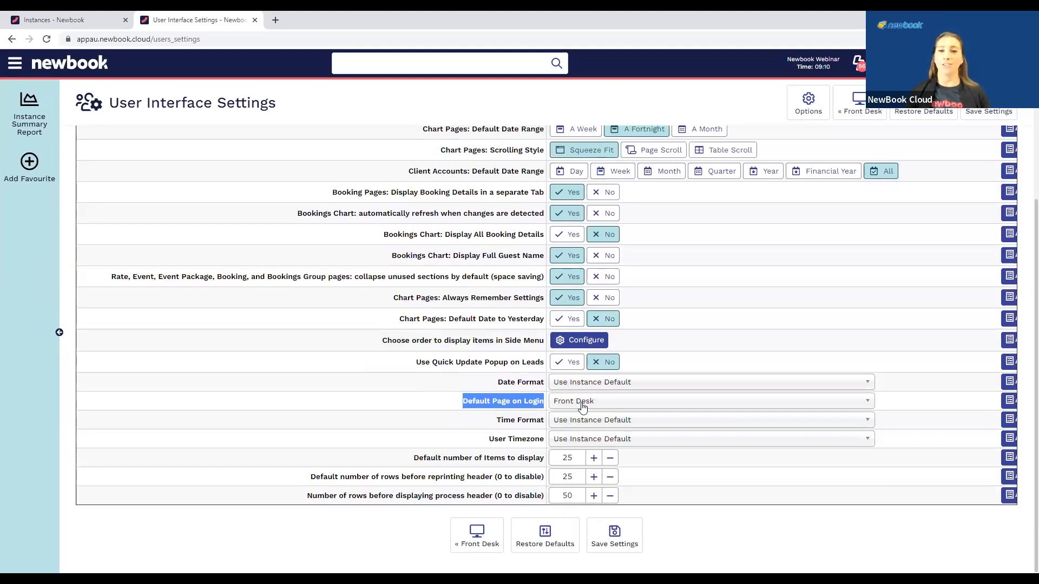
left_click(582, 407)
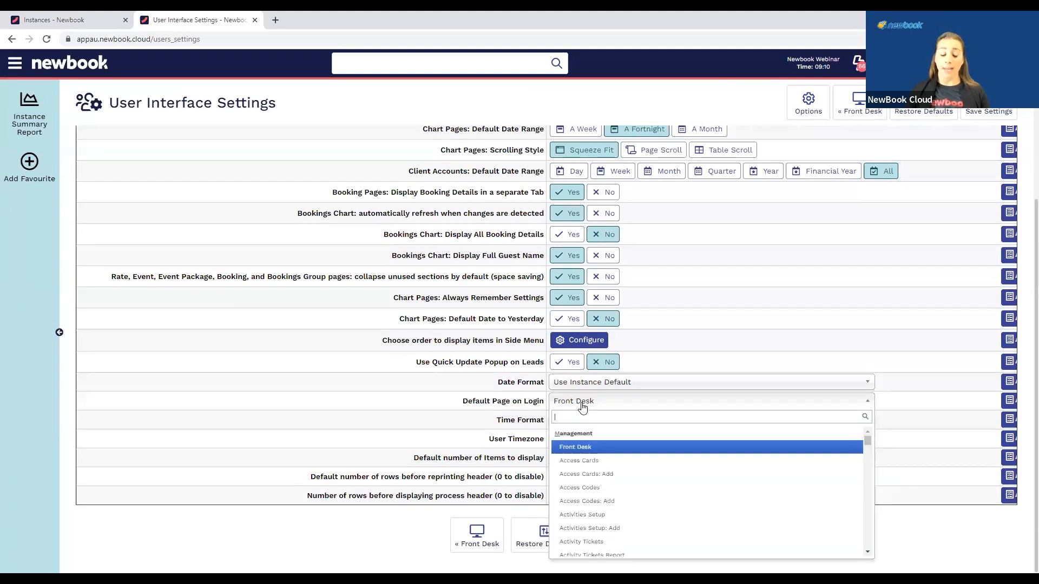
type("chart")
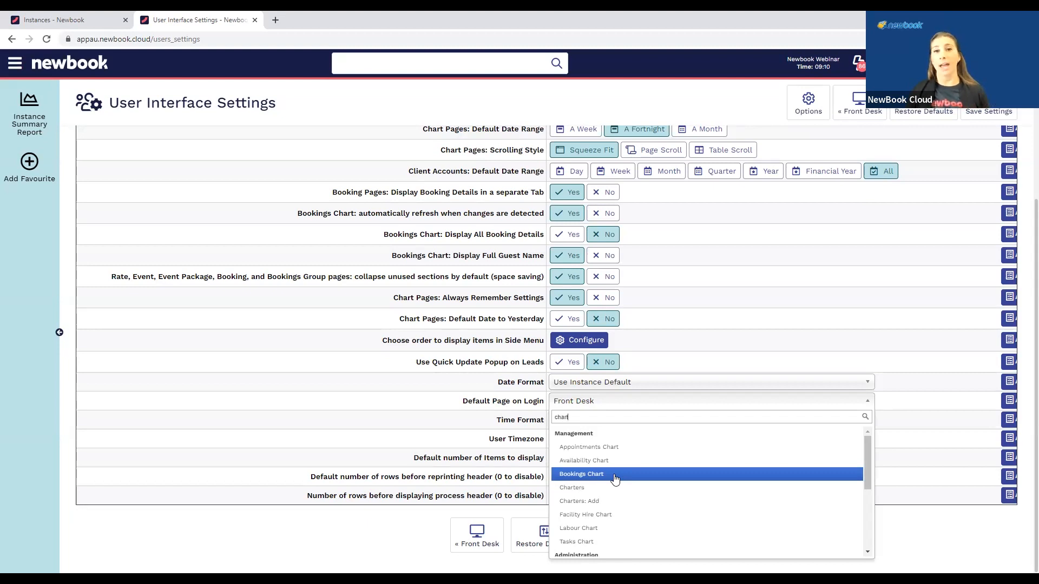
left_click(449, 401)
Make Recent Items visible in the side menu's display order, and save both the configuration and the interface settings
left_click_drag(377, 347, 524, 347)
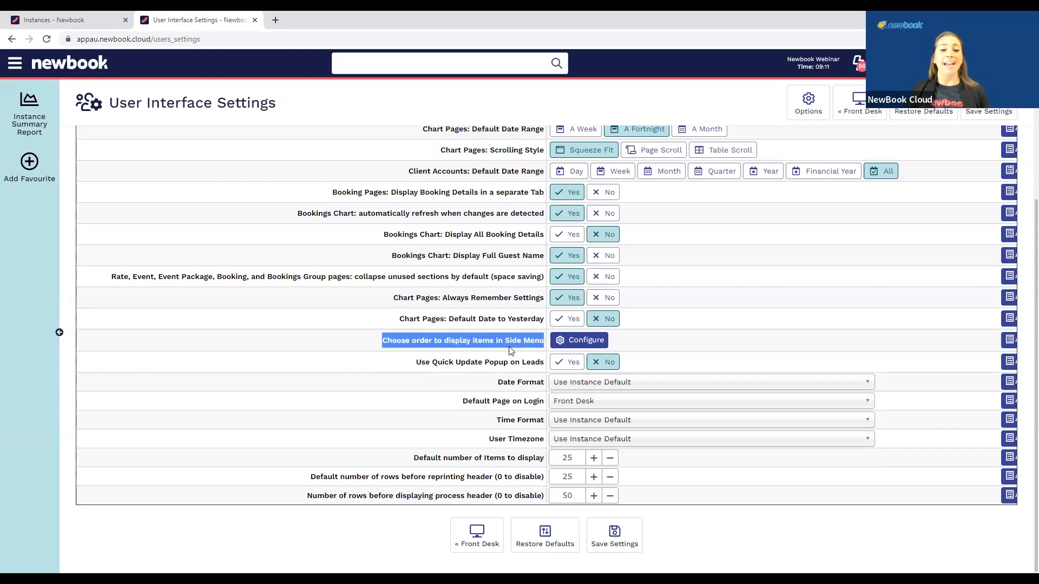
left_click(582, 341)
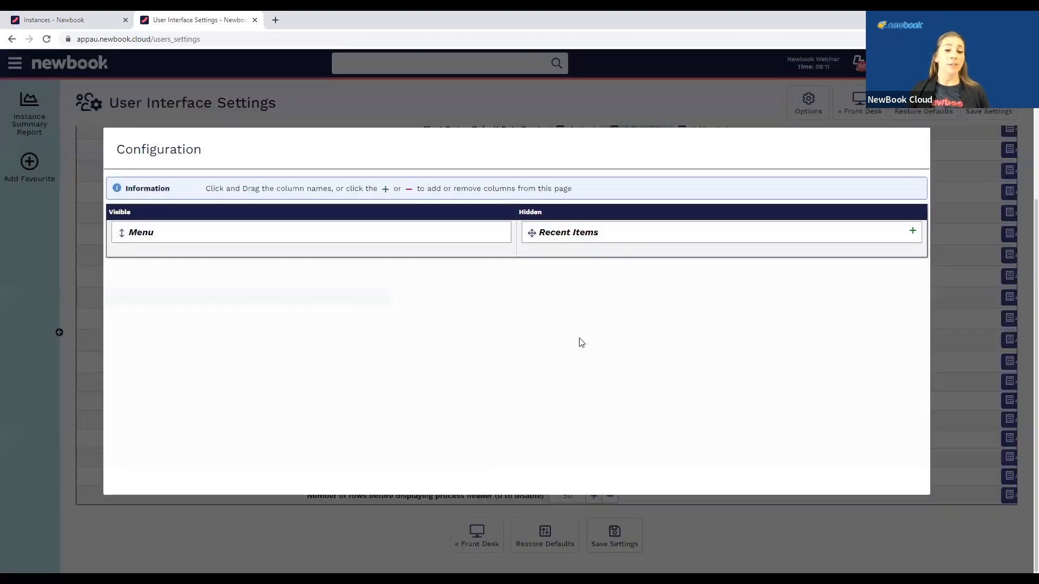
left_click(917, 234)
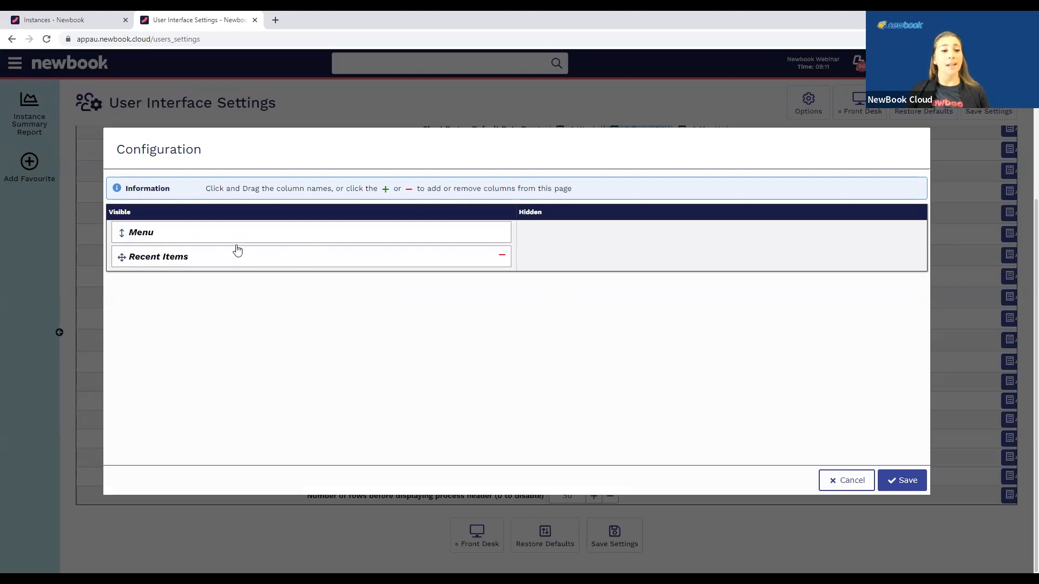
left_click(904, 482)
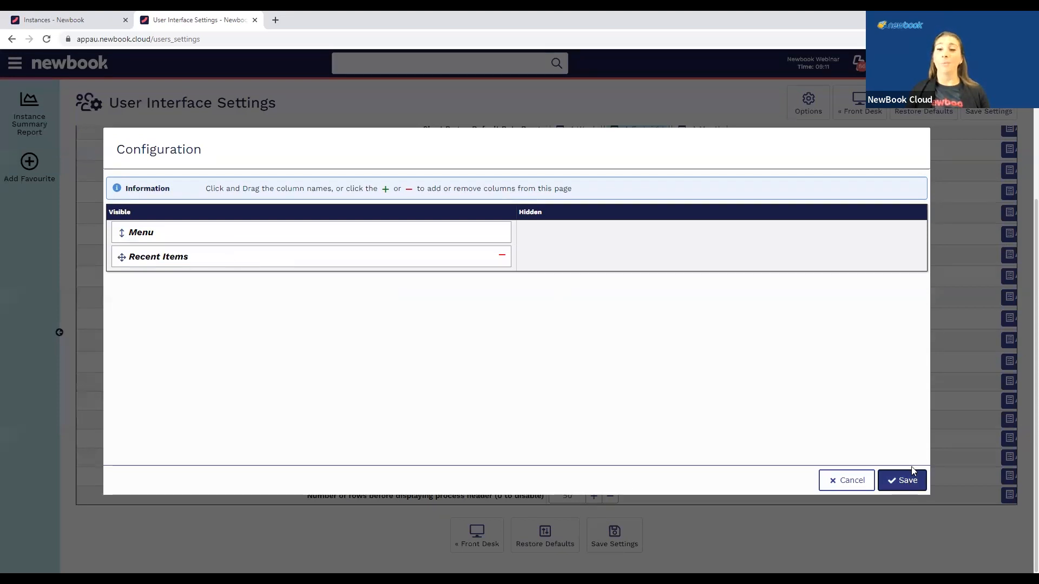
left_click(613, 537)
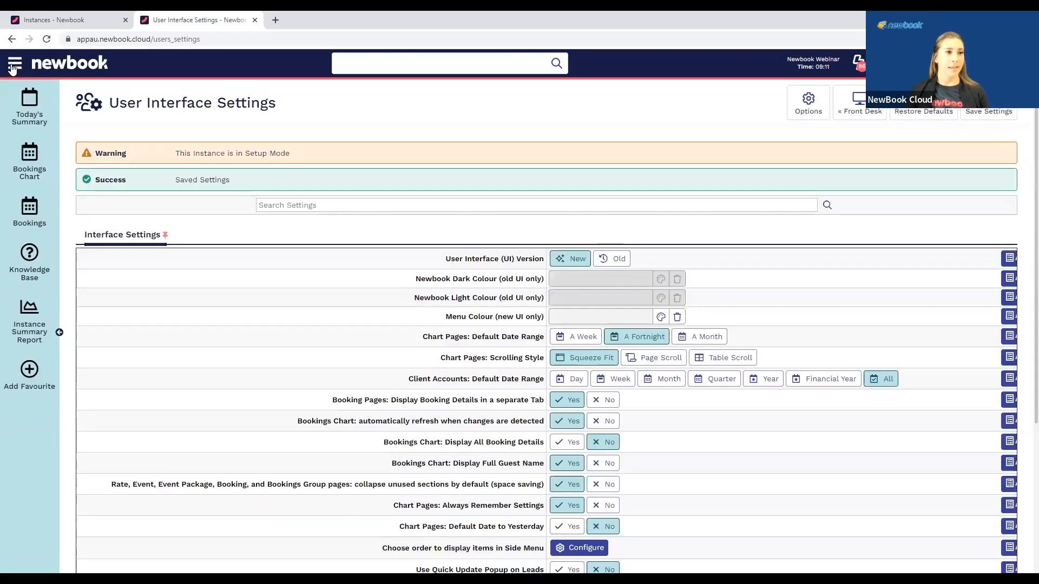
Examine the Recent Items list in the main menu, and close the menu
left_click(13, 67)
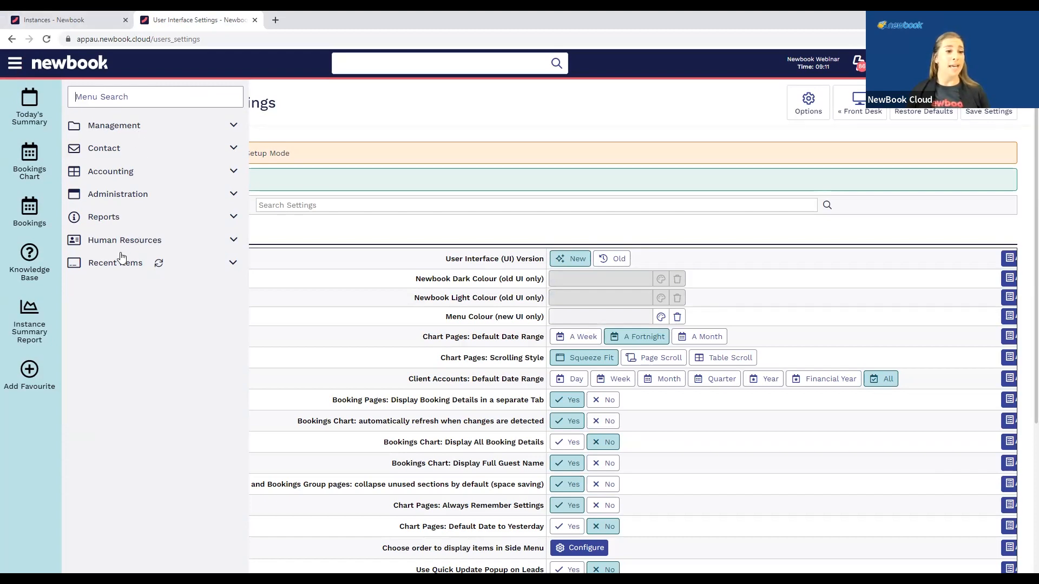
left_click(219, 265)
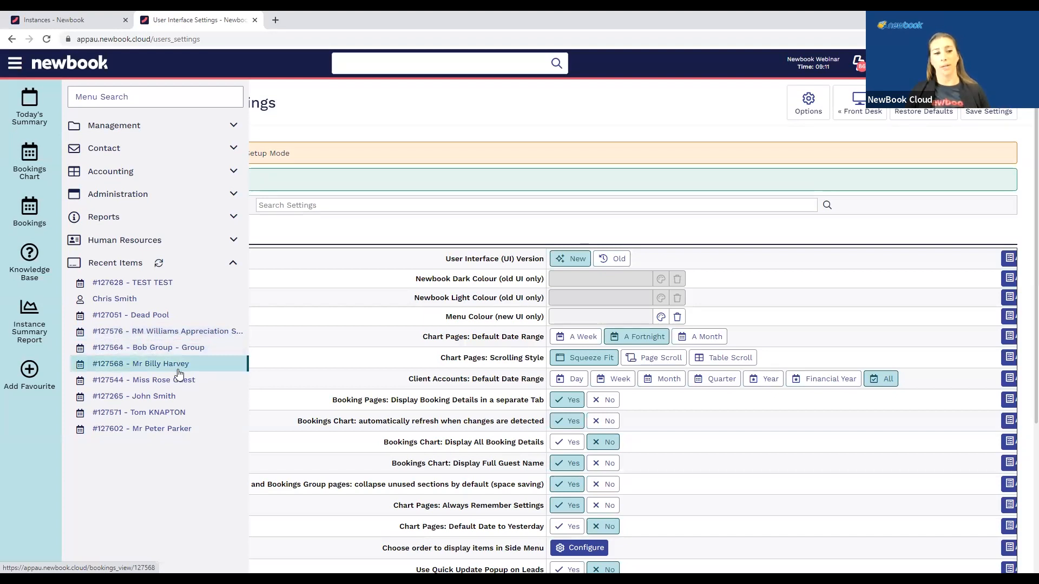
left_click(231, 264)
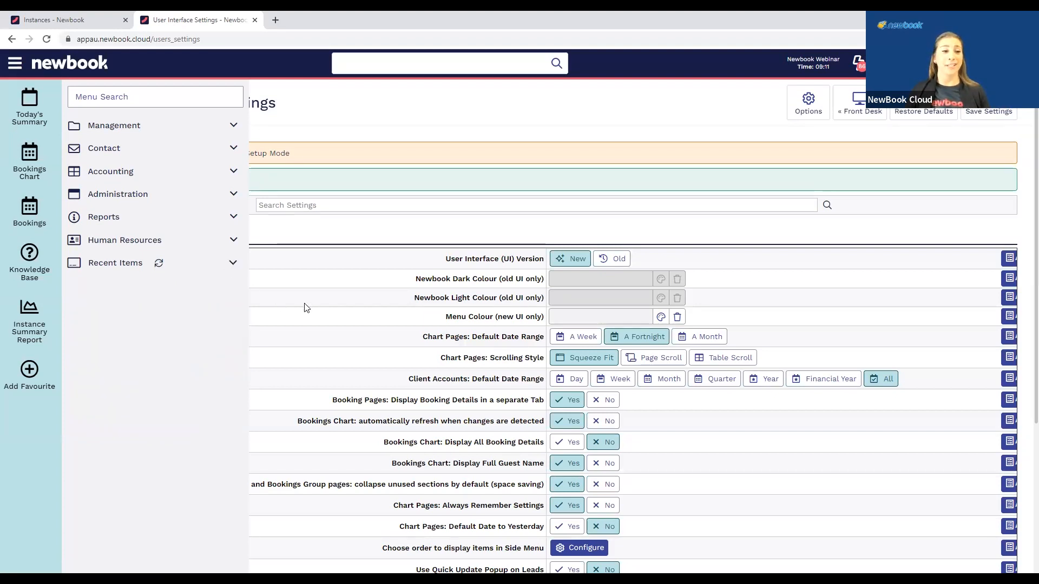
left_click(13, 65)
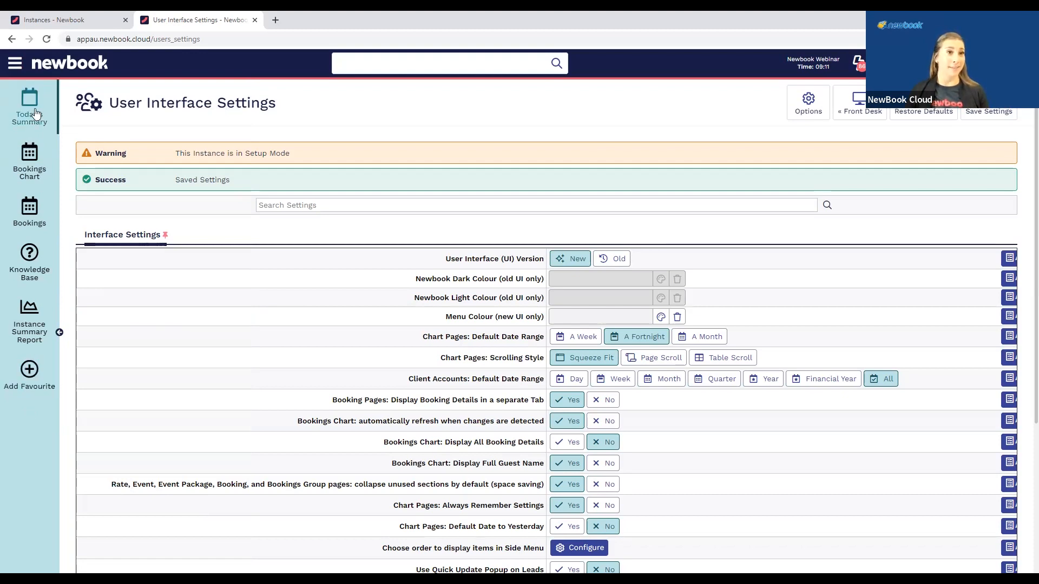
Search the available favourites for "quote" and add Quote Booking to the favourites
left_click(35, 373)
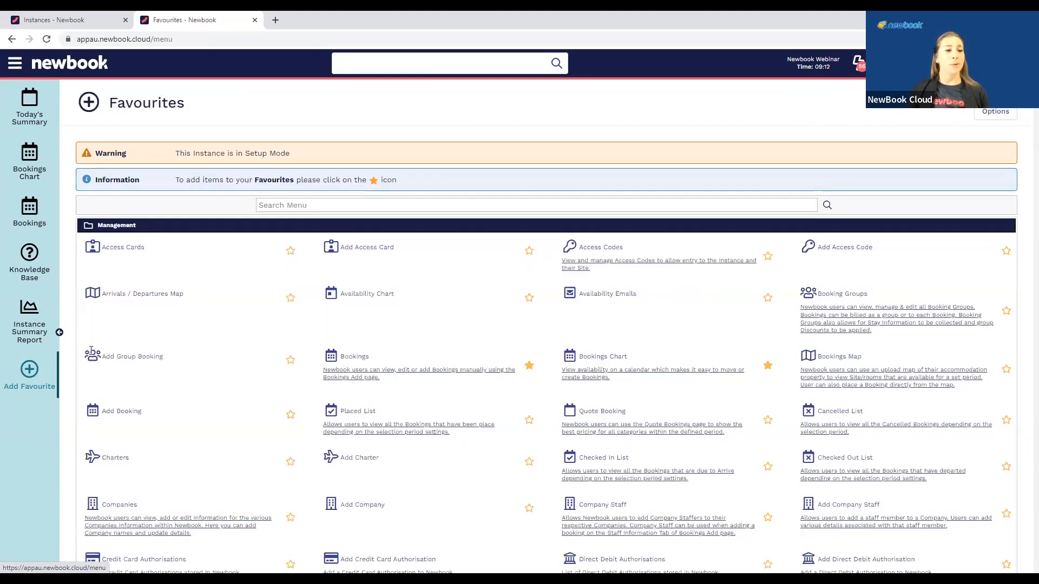
left_click(352, 207)
type("qu")
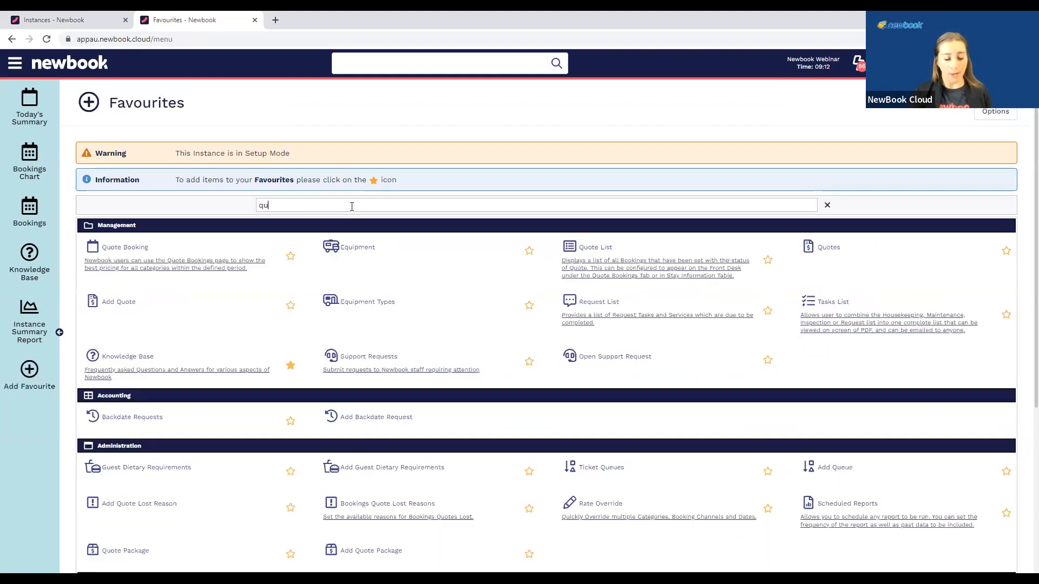
type("teote")
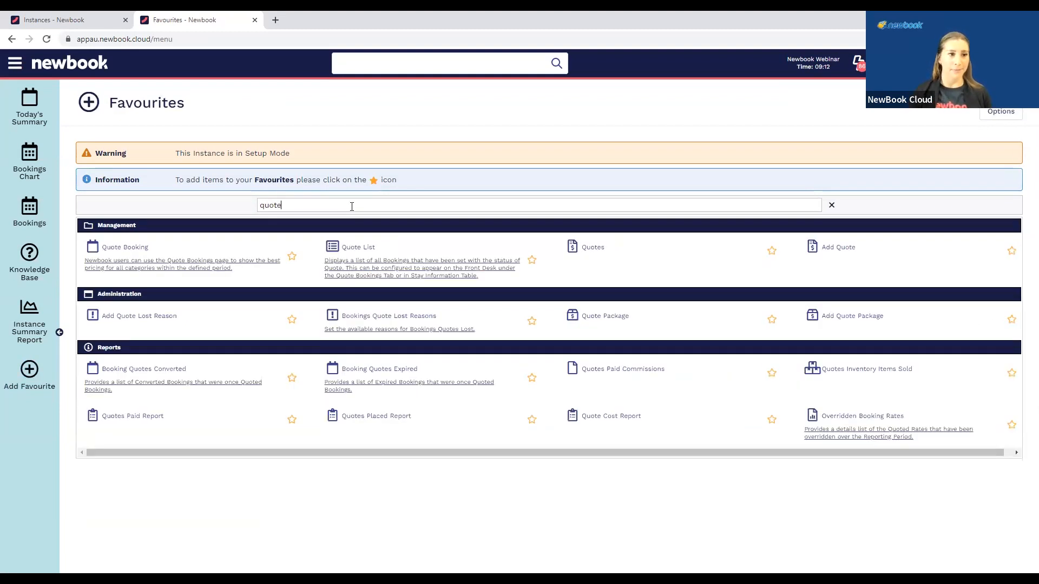
left_click(292, 258)
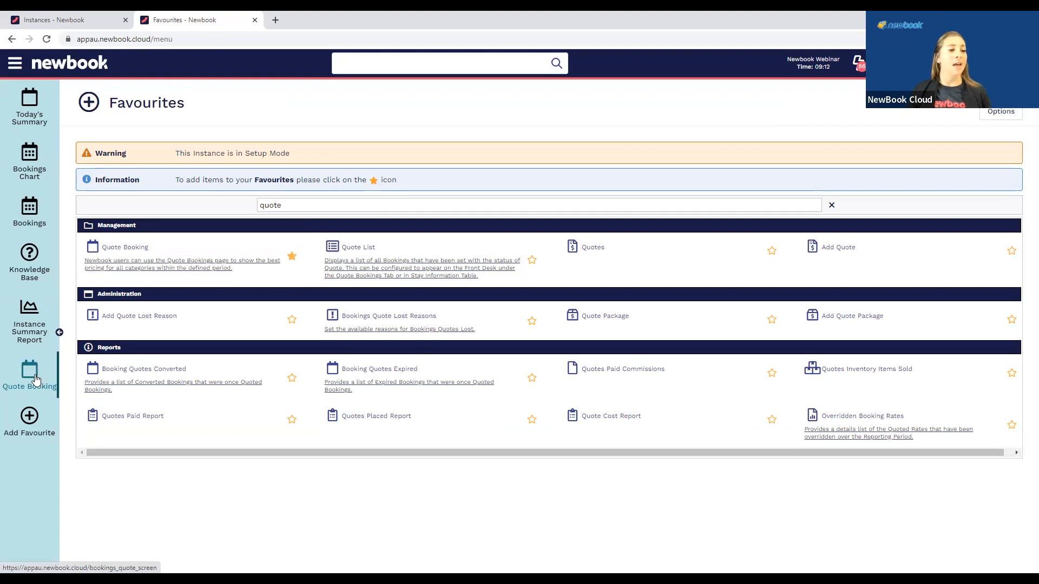
Move the Quote Booking favourite directly below Today's Summary, and unpin it
left_click_drag(38, 379, 41, 157)
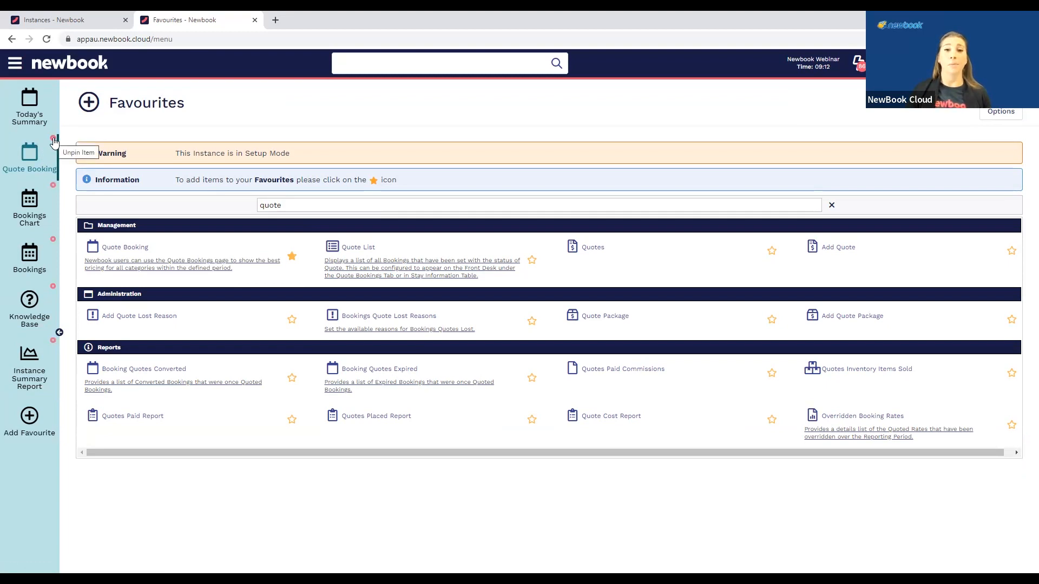
left_click(53, 140)
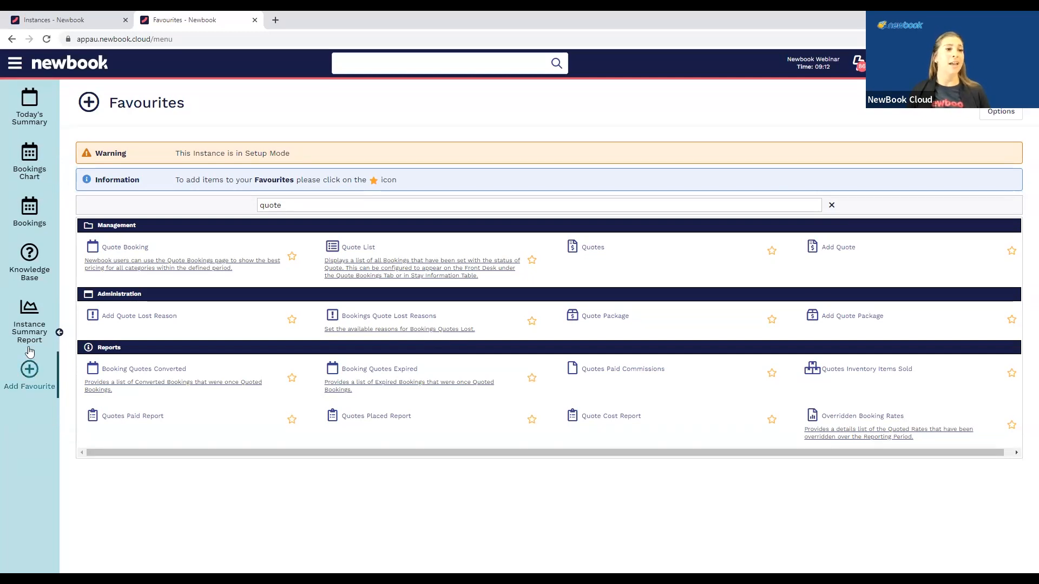
Search the main menu for "report" and clear the search term
left_click(15, 64)
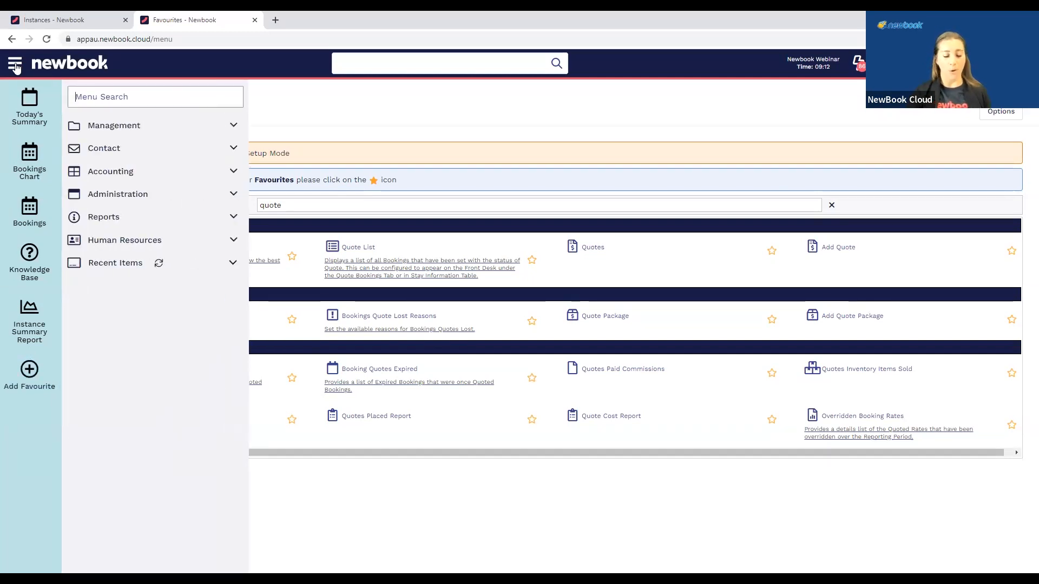
type("report")
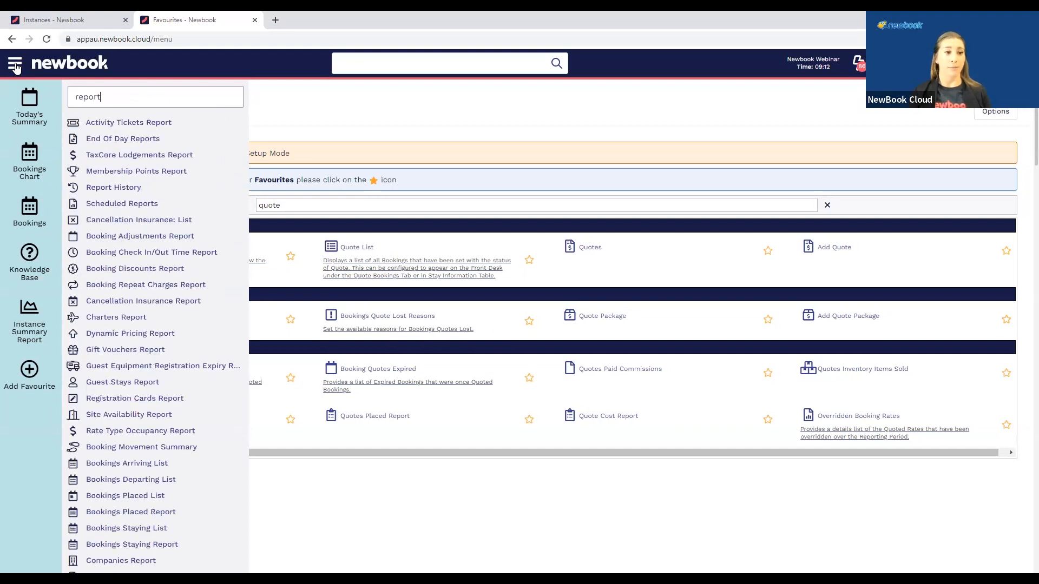
key("BackSpace")
key("BackSpace")
key("BackSpace")
key("BackSpace")
key("BackSpace")
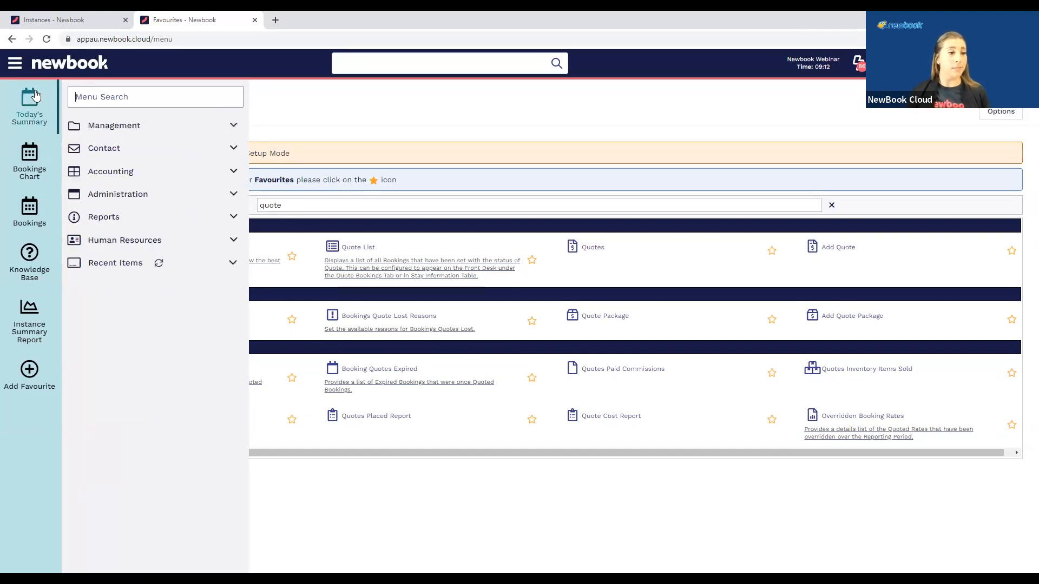
Open the Today's Summary configuration and hide the Notifications item for your own user
left_click(38, 111)
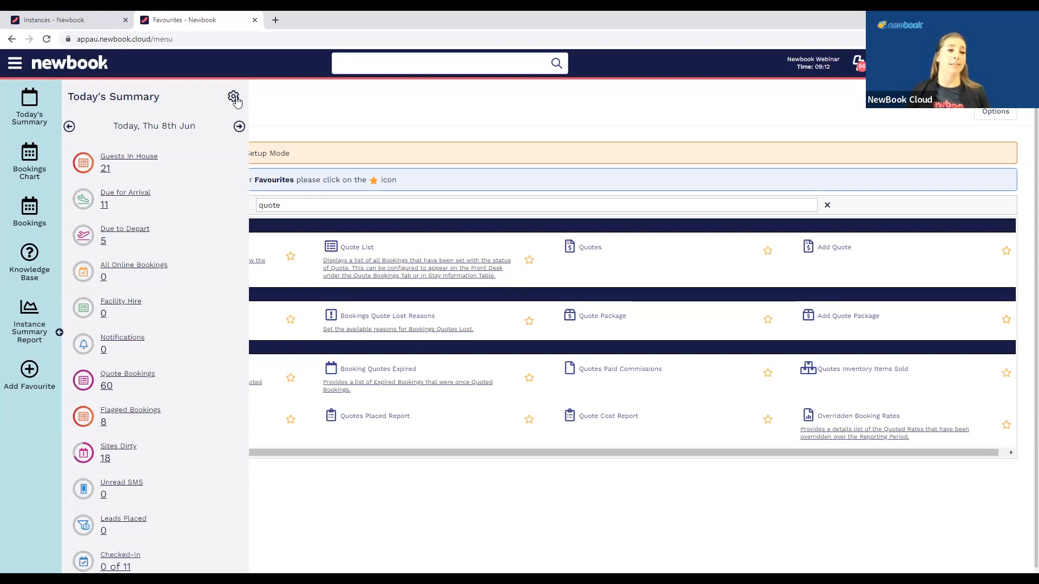
left_click(233, 98)
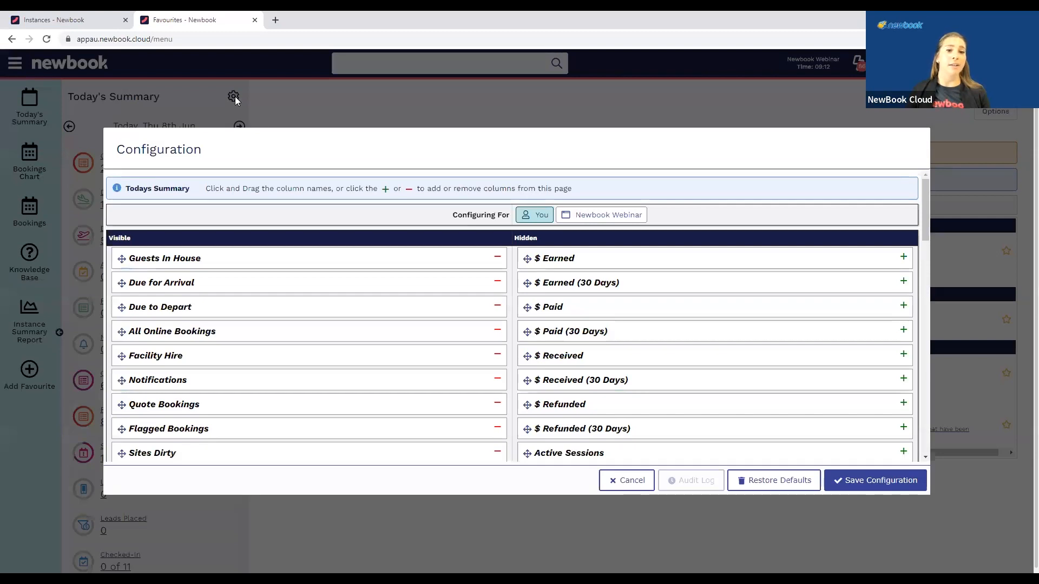
left_click_drag(453, 214, 509, 216)
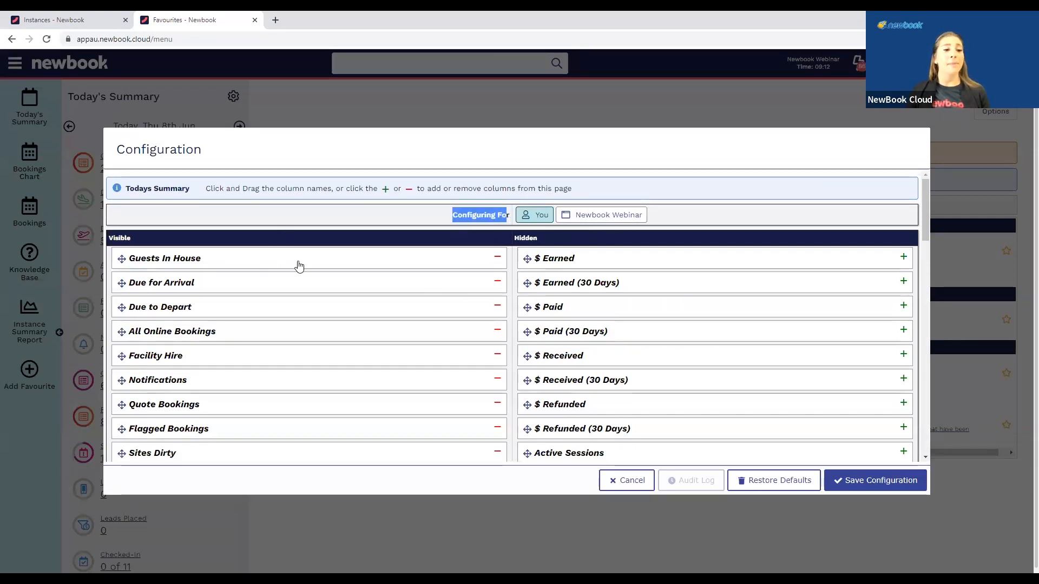
left_click(497, 380)
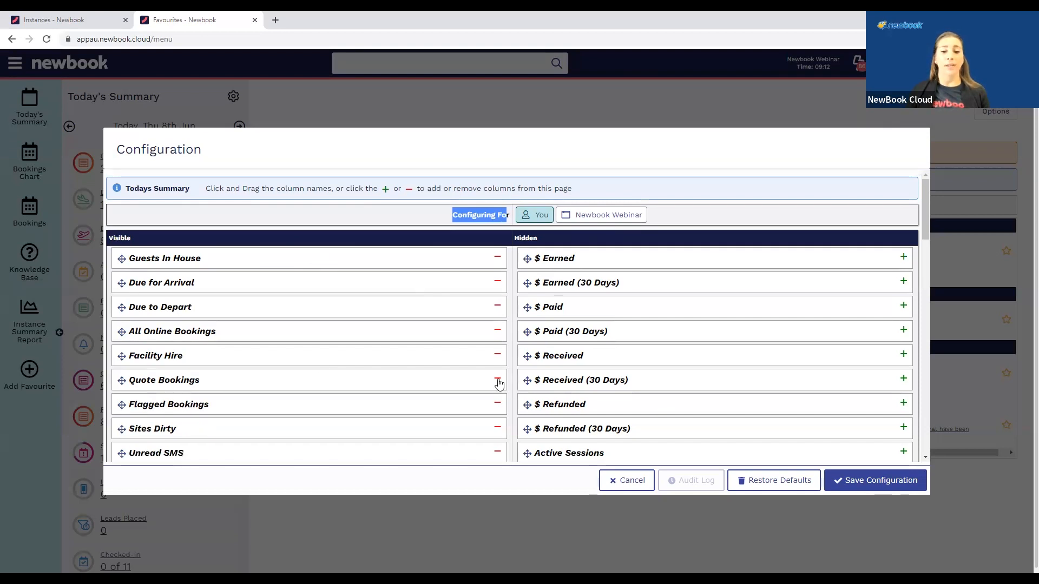
Examine the hidden items that can be added to Today's Summary
scroll(697, 384, "down", 2)
scroll(699, 385, "down", 5)
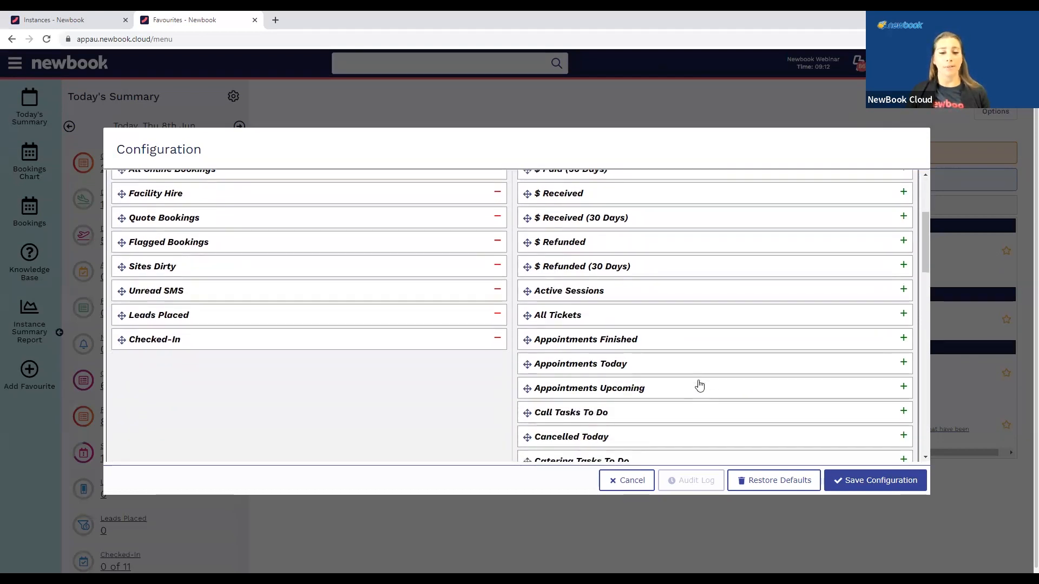
scroll(699, 386, "down", 5)
scroll(700, 386, "down", 2)
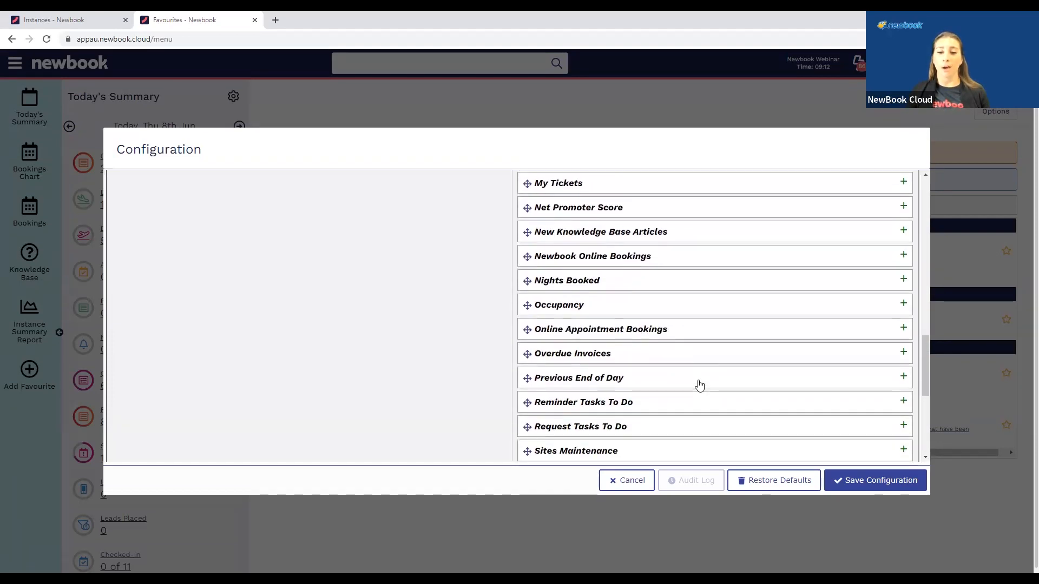
scroll(701, 358, "up", 4)
scroll(703, 359, "up", 6)
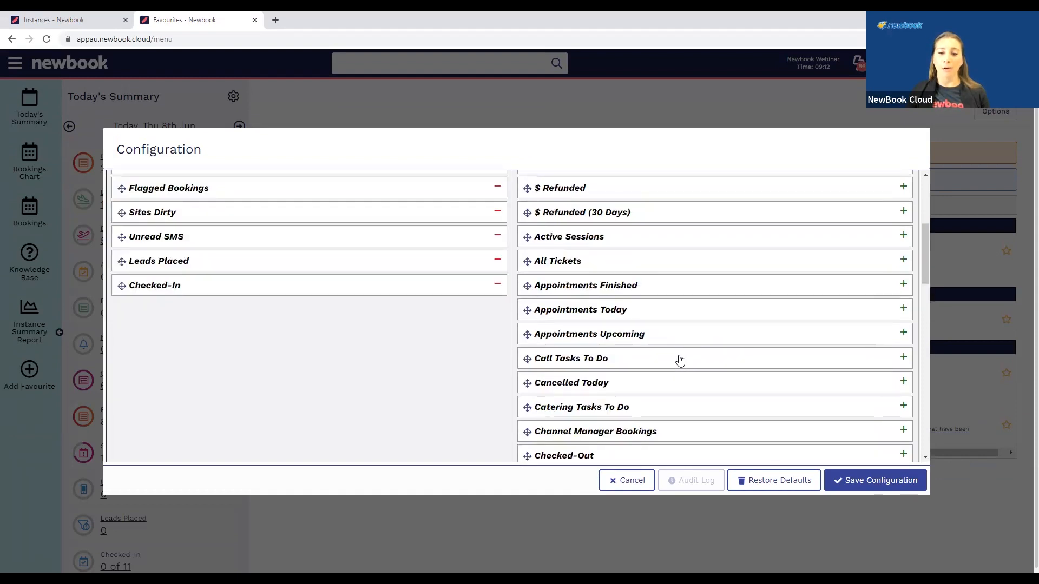
scroll(694, 281, "up", 1)
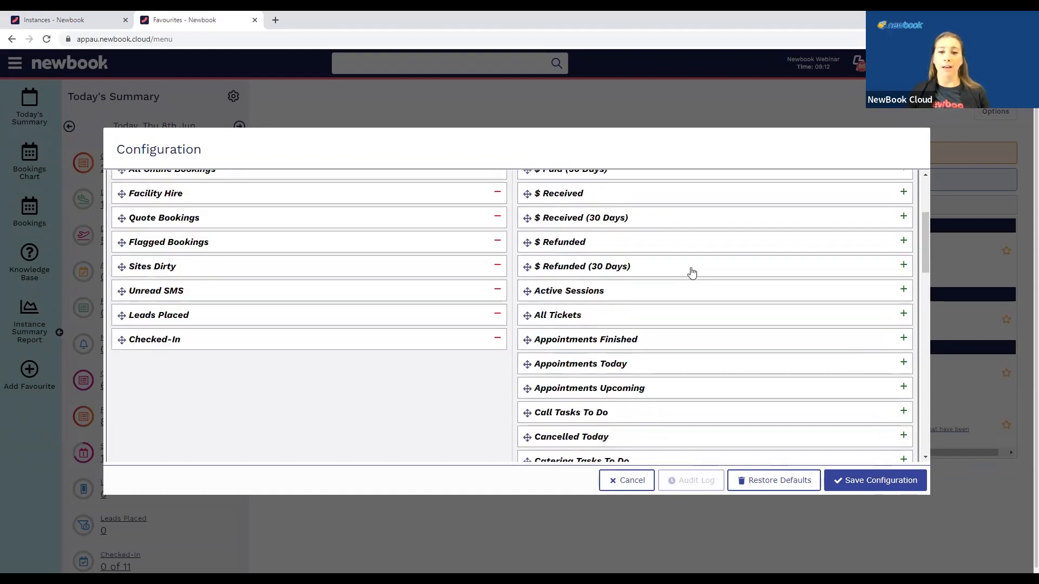
scroll(692, 284, "up", 2)
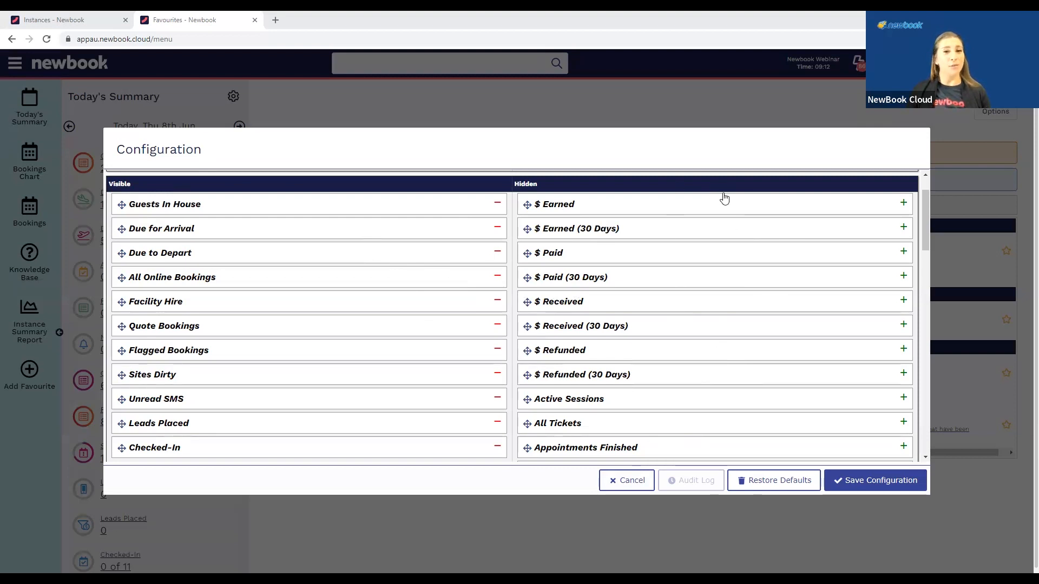
Move Facility Hire directly below Due for Arrival, save the Today's Summary configuration, and close the summary
left_click_drag(205, 307, 266, 240)
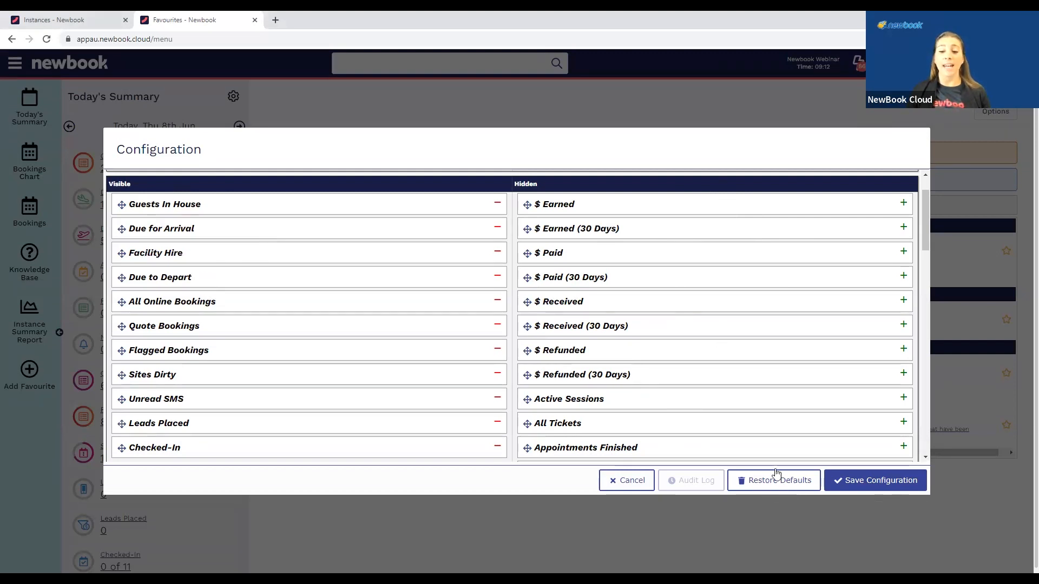
left_click(902, 486)
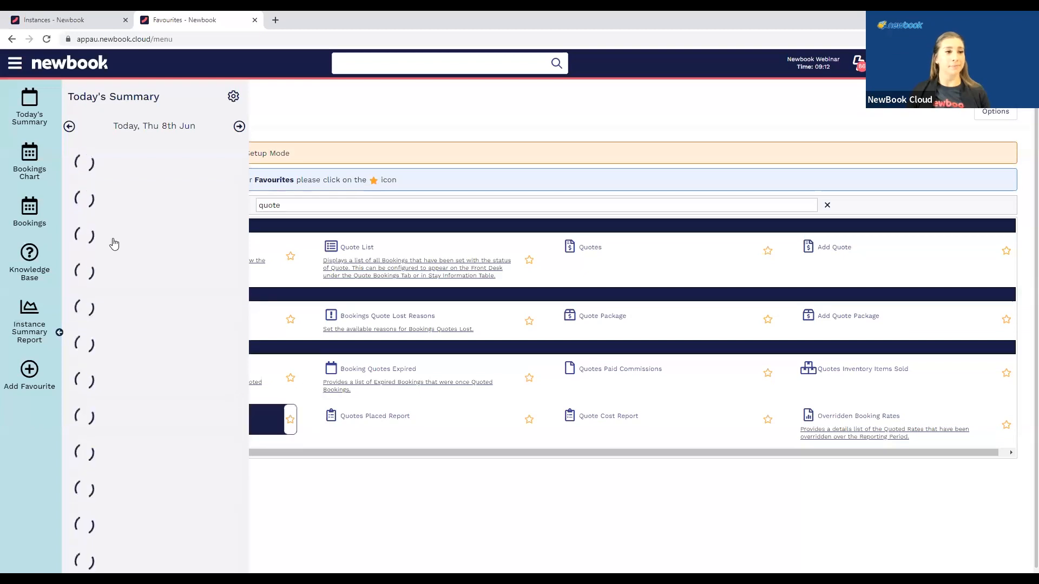
left_click(30, 114)
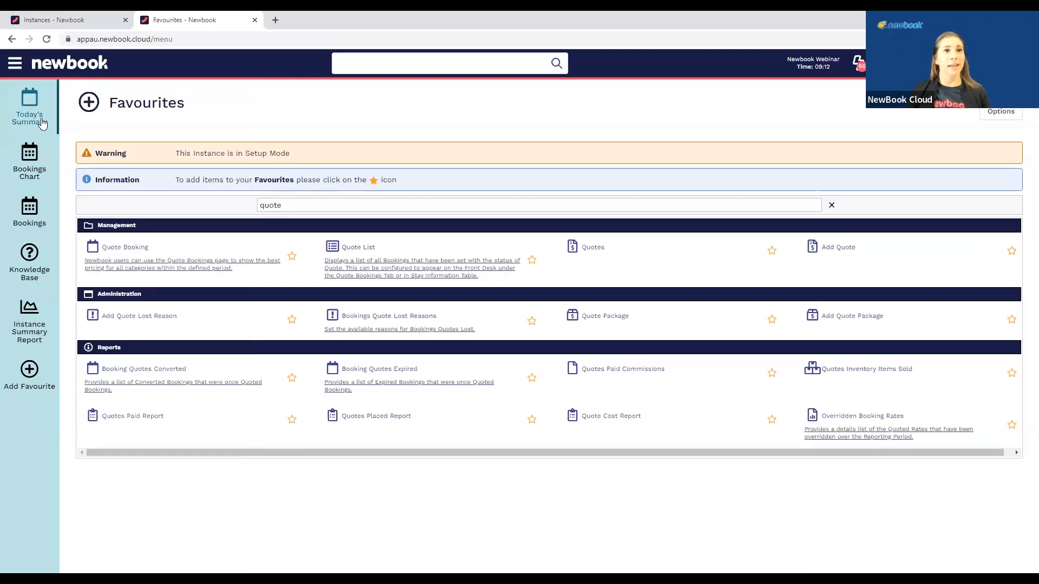
Open the Bookings Chart and reset it
left_click(35, 174)
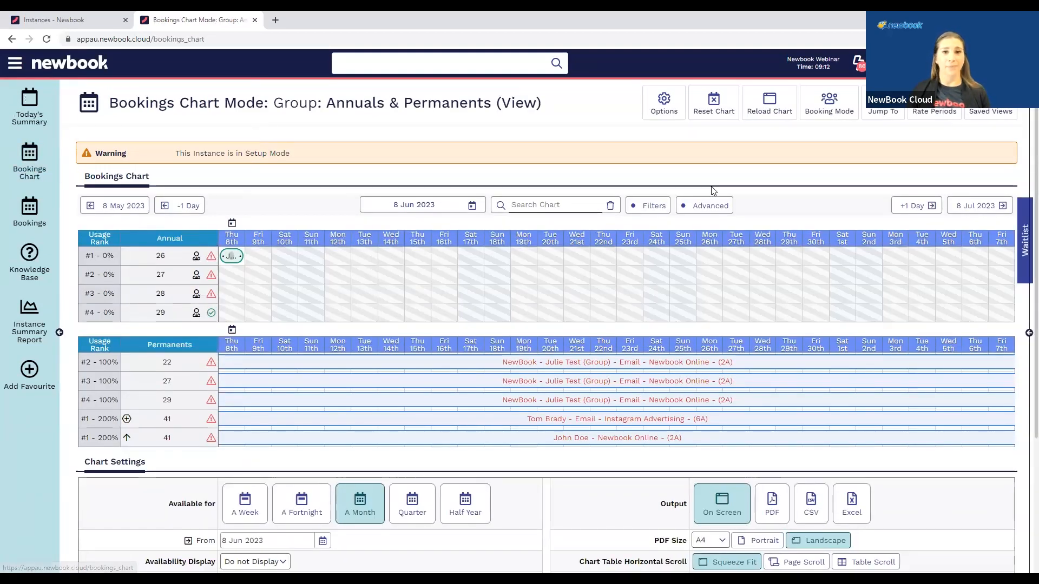
left_click(714, 103)
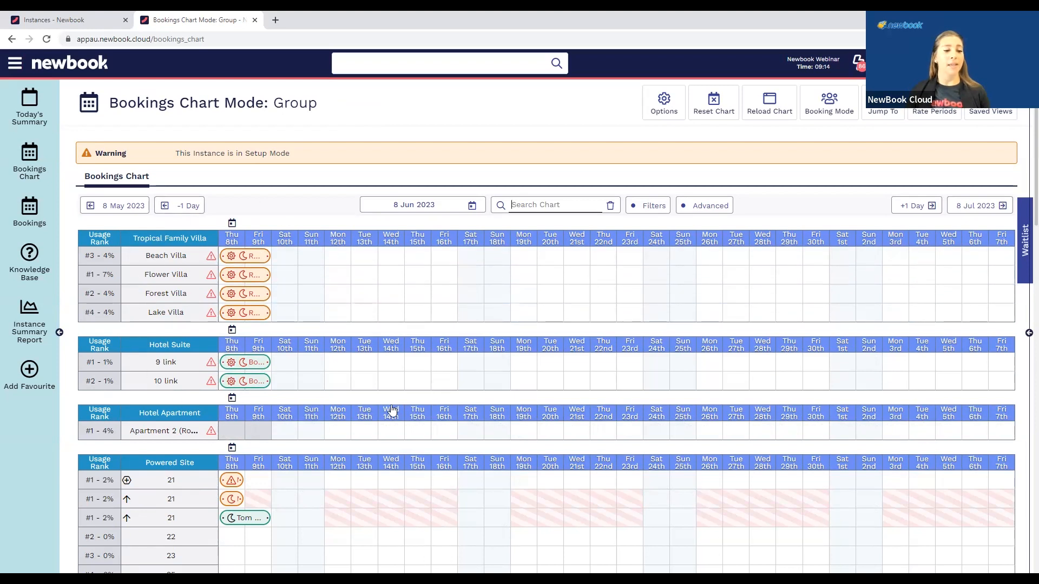
Limit the chart to the Tropical Family Villa category and all Hotel categories for A Fortnight, and reload it
scroll(393, 407, "down", 1)
scroll(393, 407, "down", 20)
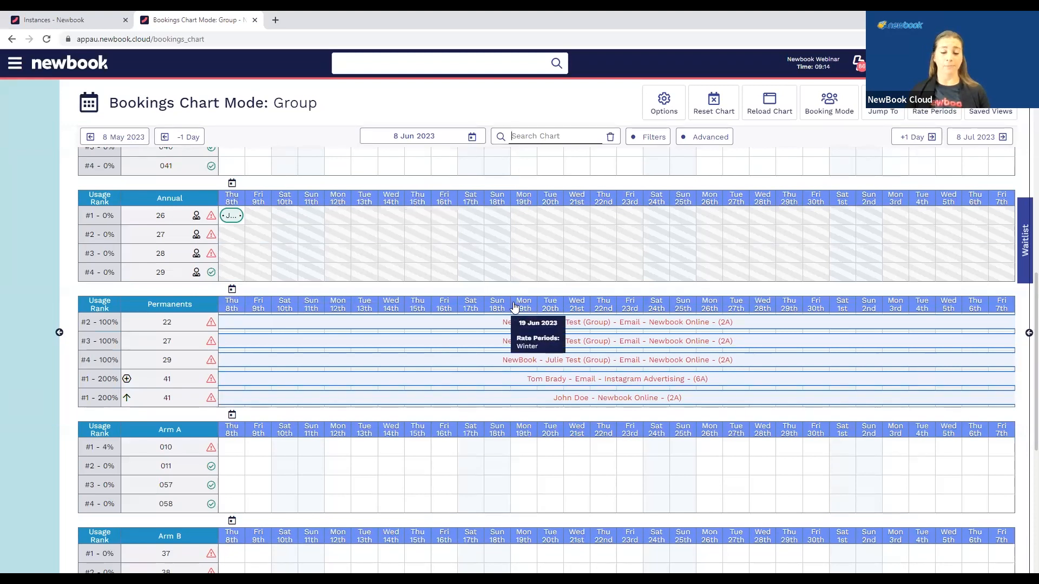
scroll(513, 308, "down", 5)
scroll(514, 307, "down", 1)
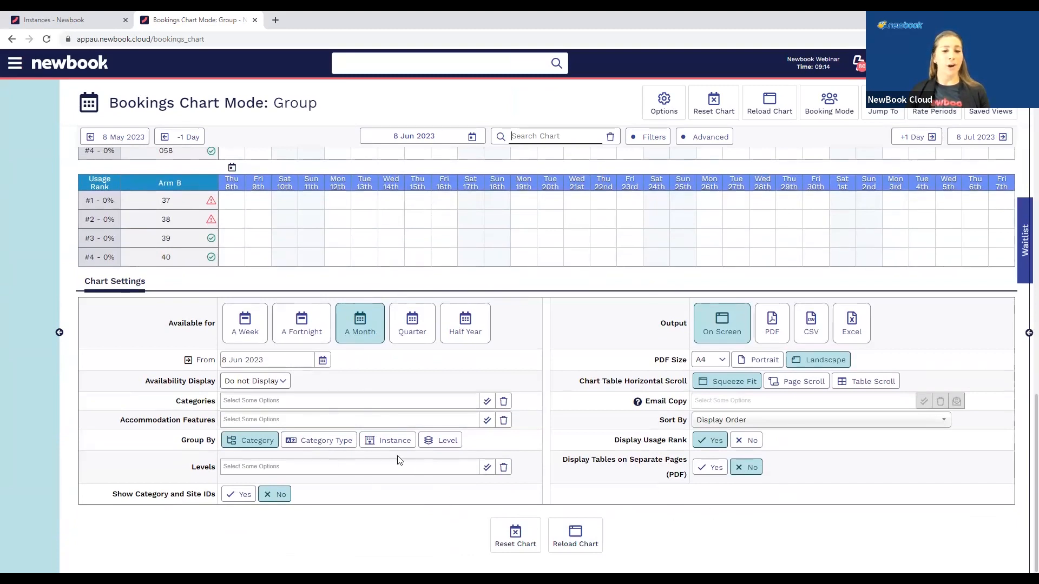
left_click(284, 402)
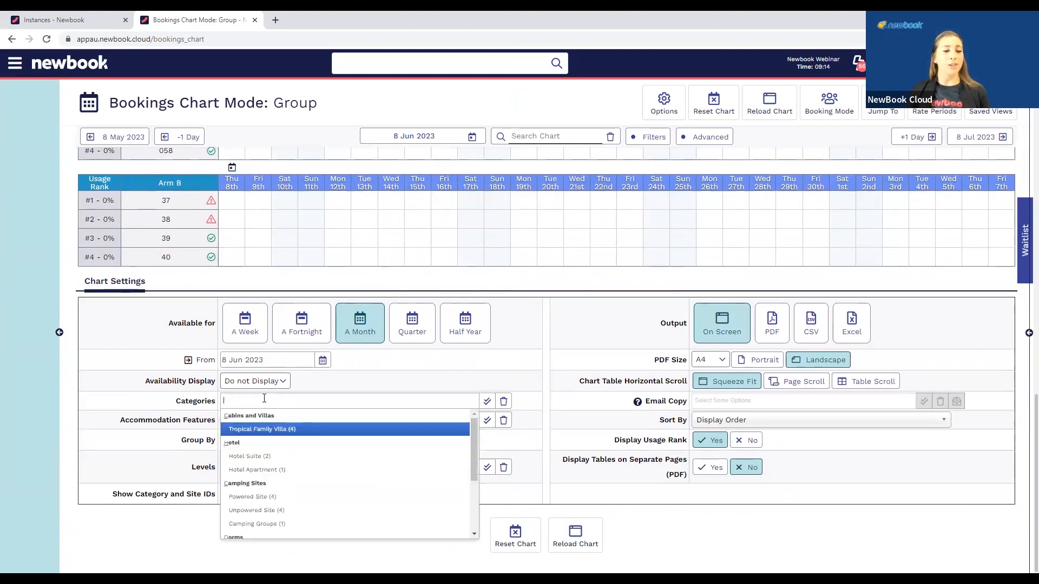
left_click(277, 429)
left_click(335, 401)
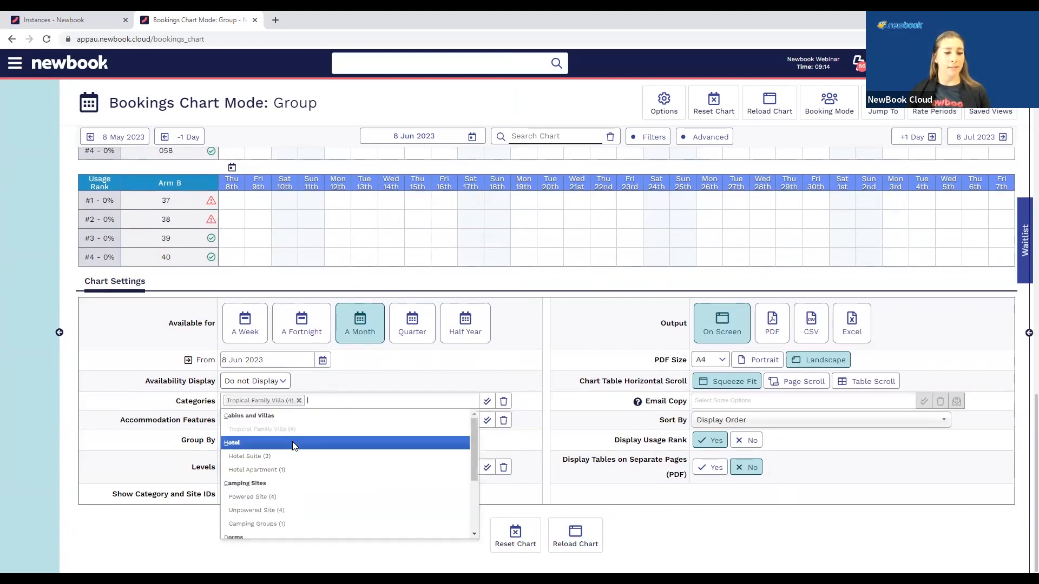
left_click(294, 444)
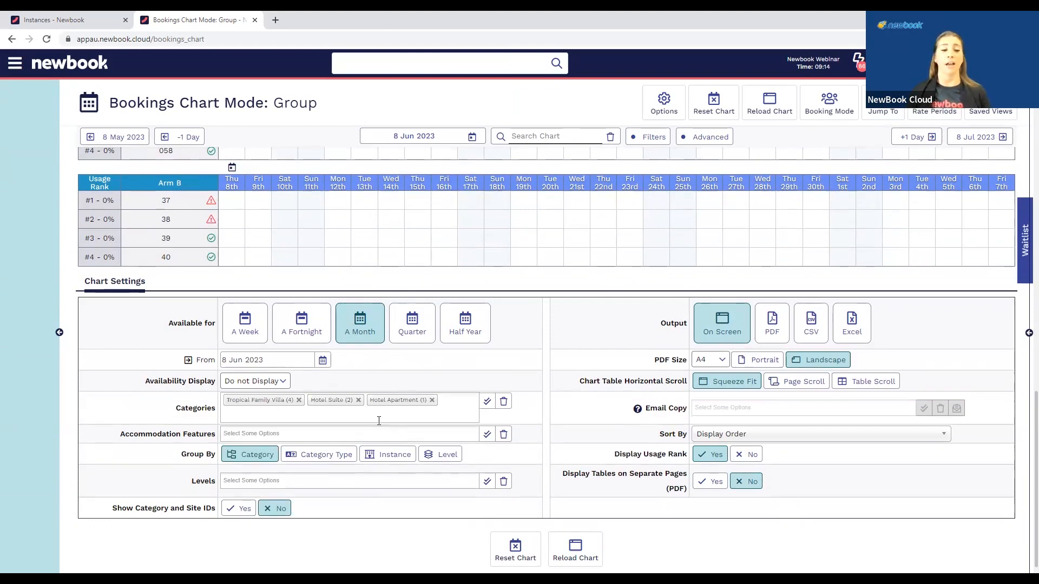
left_click(300, 329)
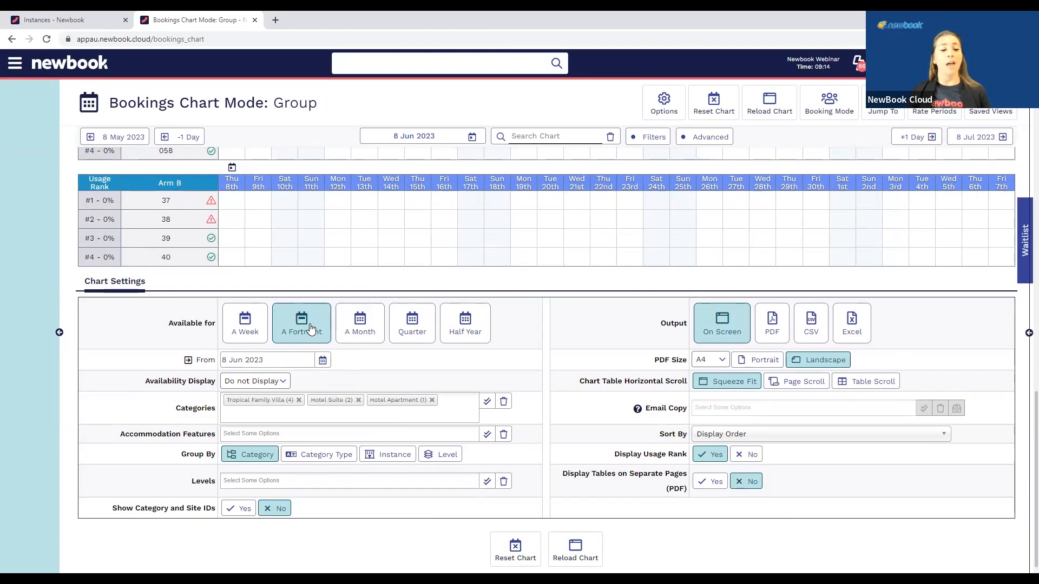
left_click(578, 555)
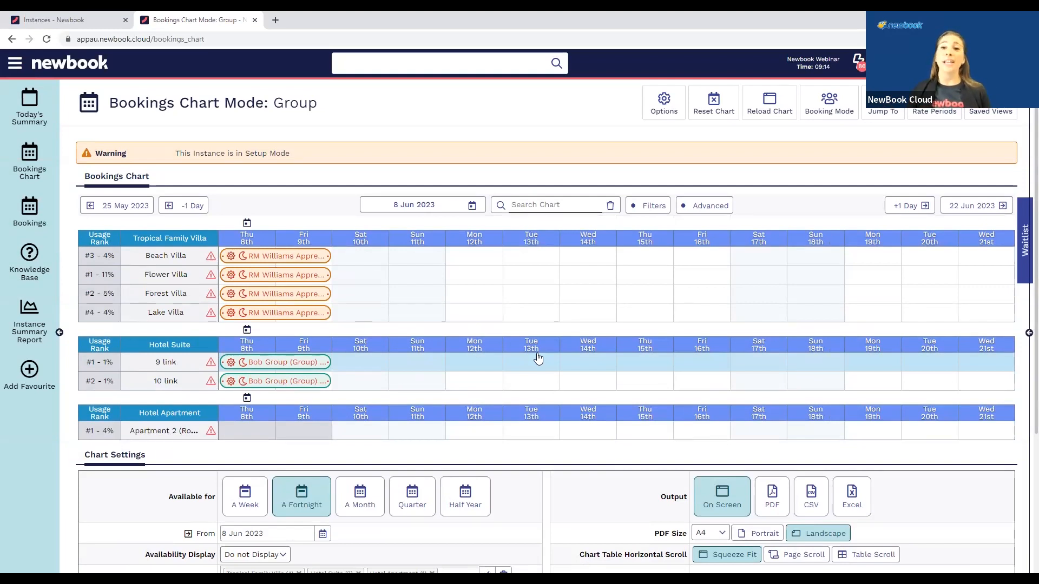
Start saving the current chart settings as a new view named Tourists, without assigning any users
left_click(993, 114)
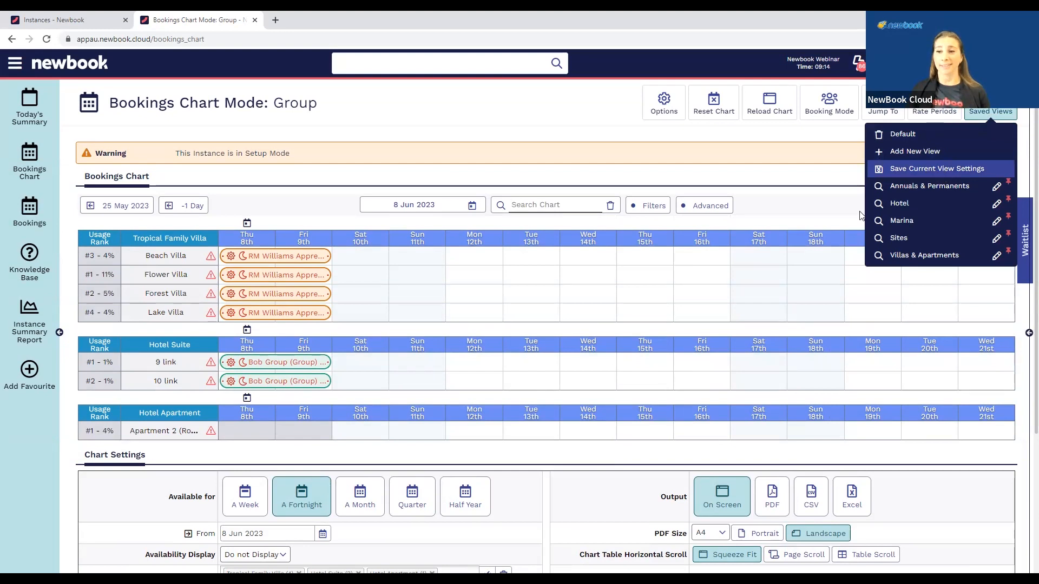
left_click(941, 172)
left_click(550, 181)
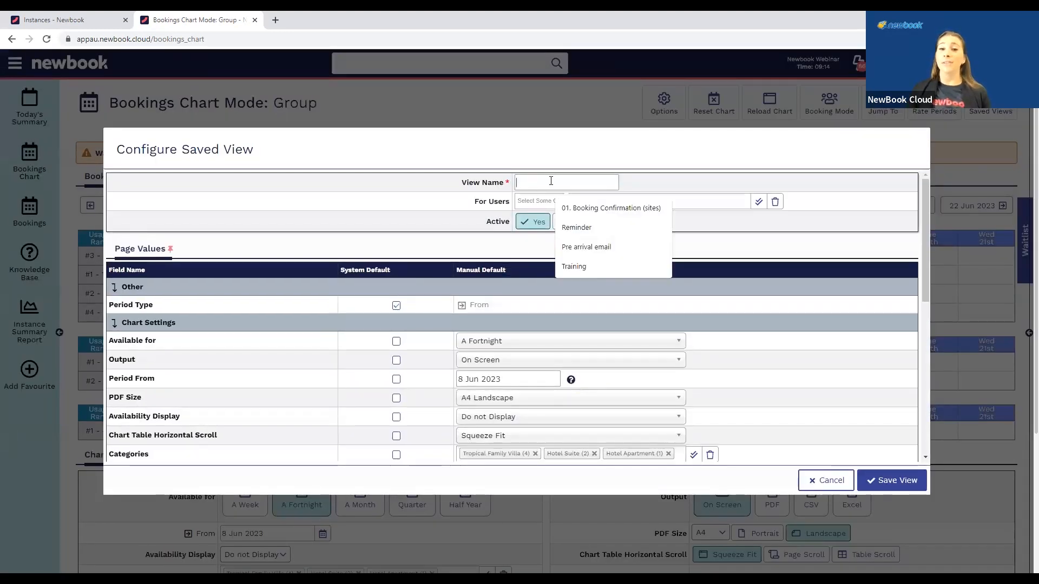
type("Test")
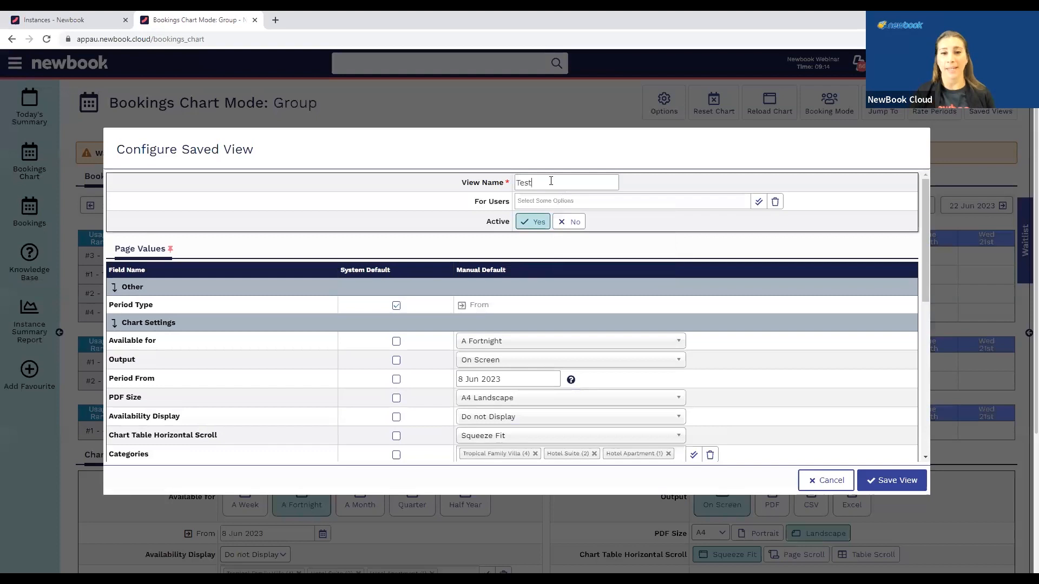
double_click(527, 182)
type("Tourists")
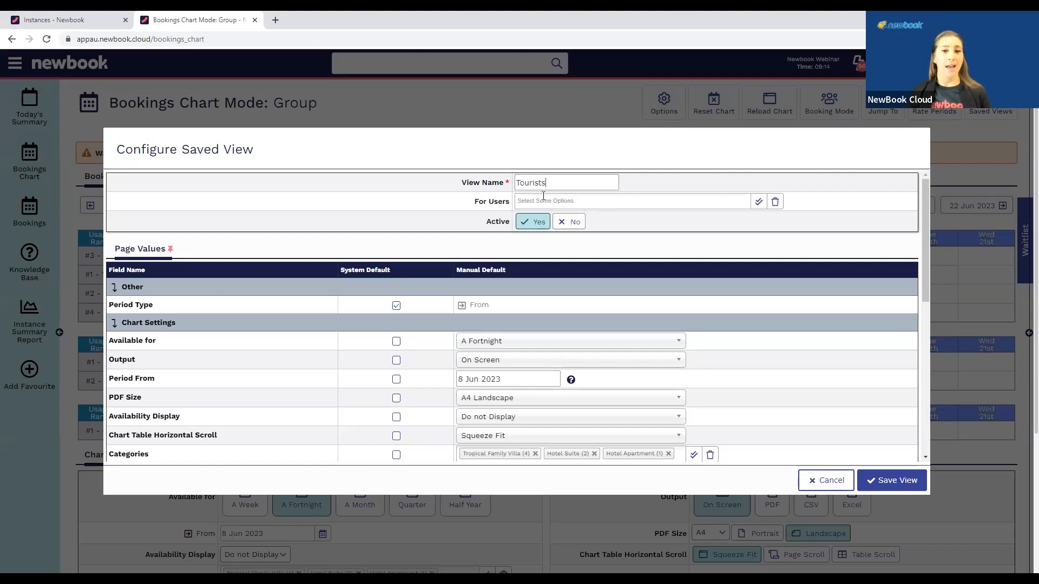
left_click(543, 201)
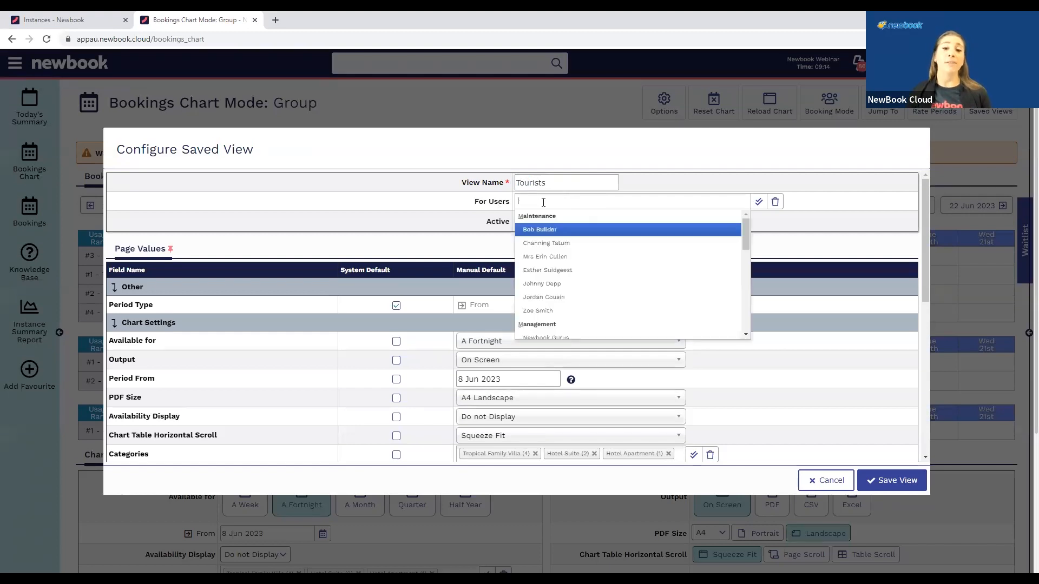
left_click(439, 208)
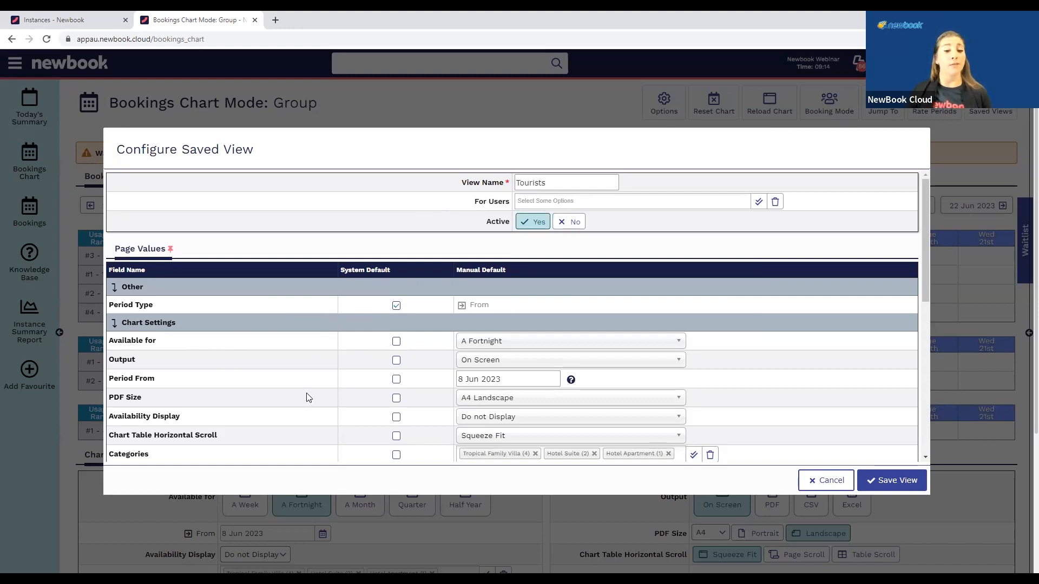
Set the view's Period From to yesterday, use the system default for Availability Display, and save the view
scroll(307, 397, "down", 1)
left_click(480, 329)
triple_click(480, 329)
mouse_move(572, 329)
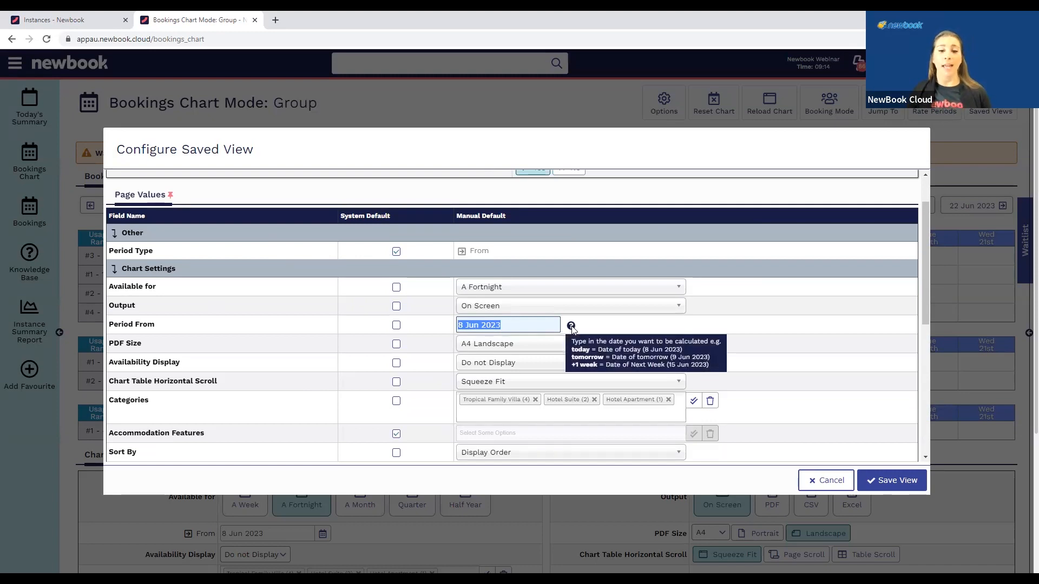
type("yesterday")
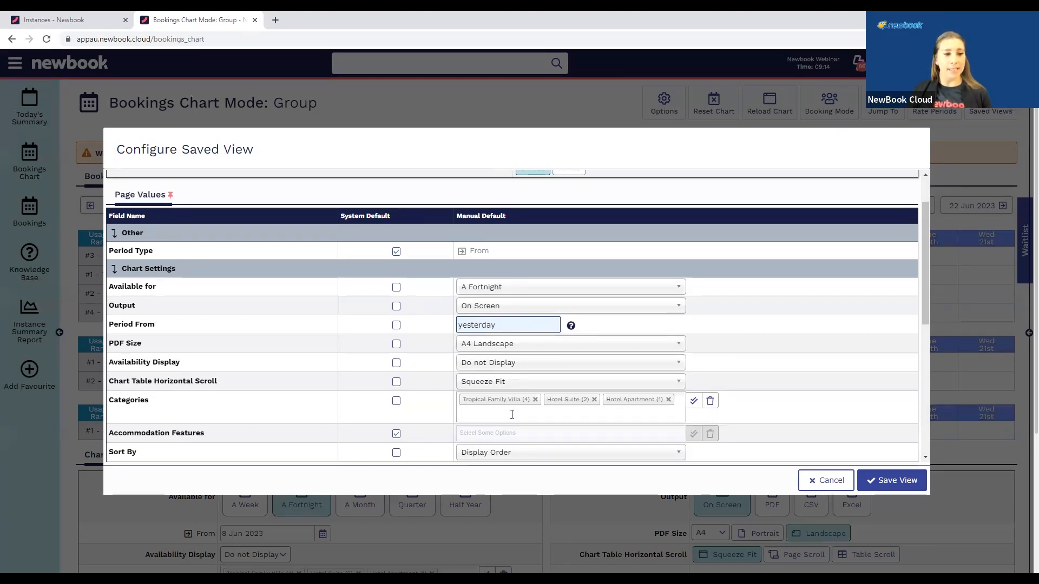
left_click(399, 363)
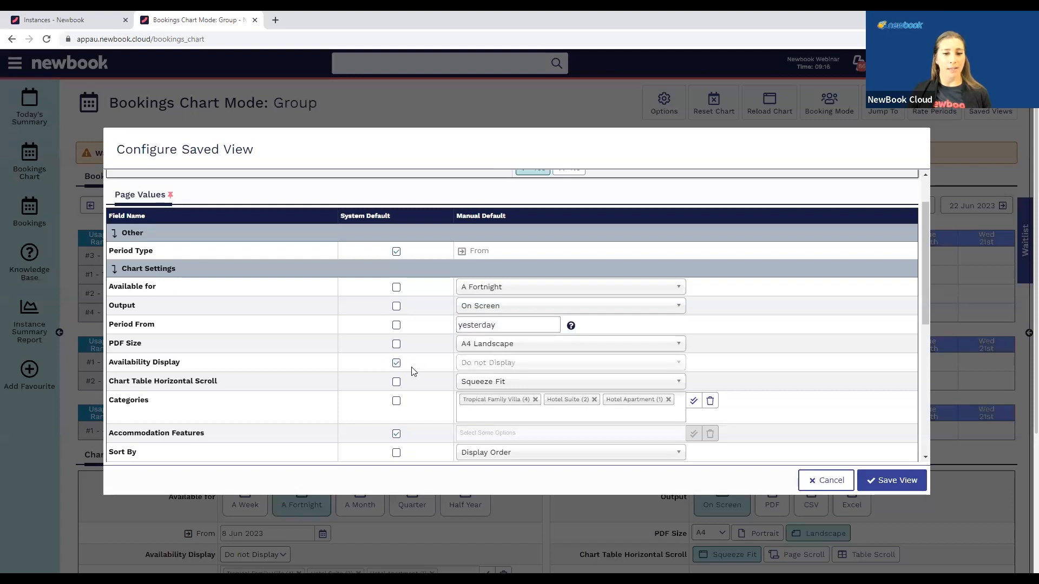
scroll(422, 370, "down", 2)
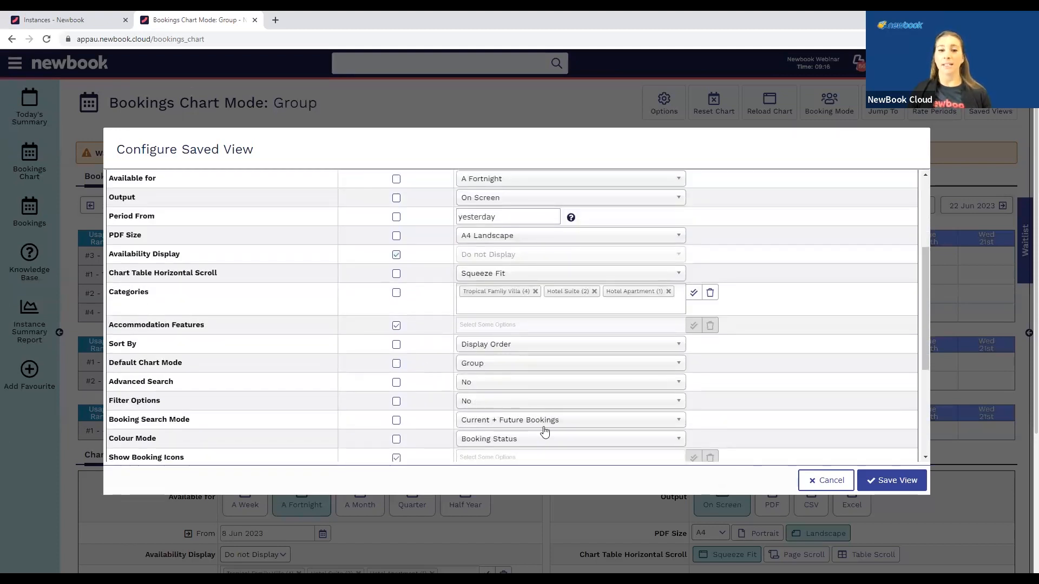
left_click(894, 483)
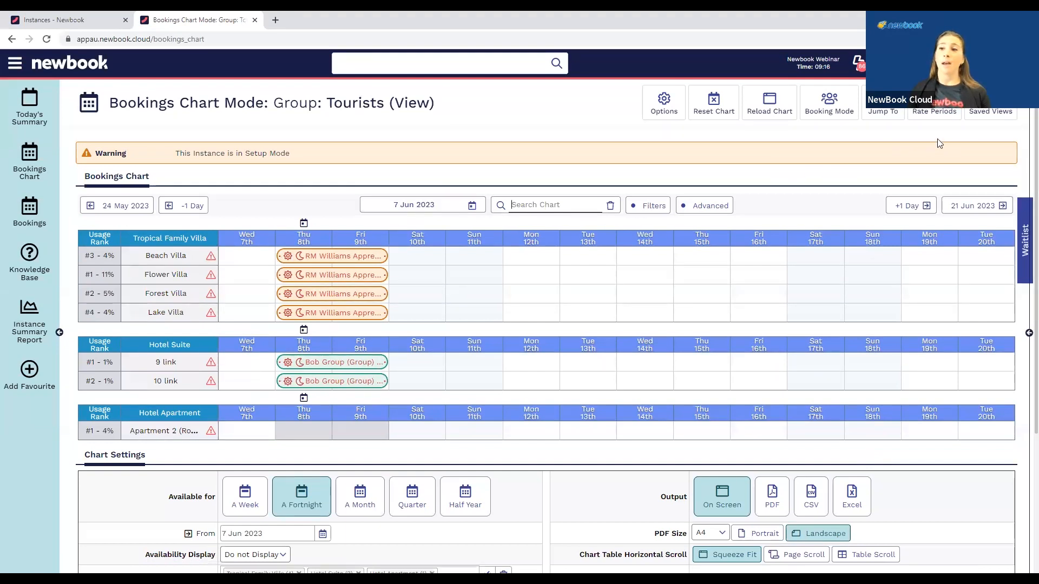
left_click(990, 113)
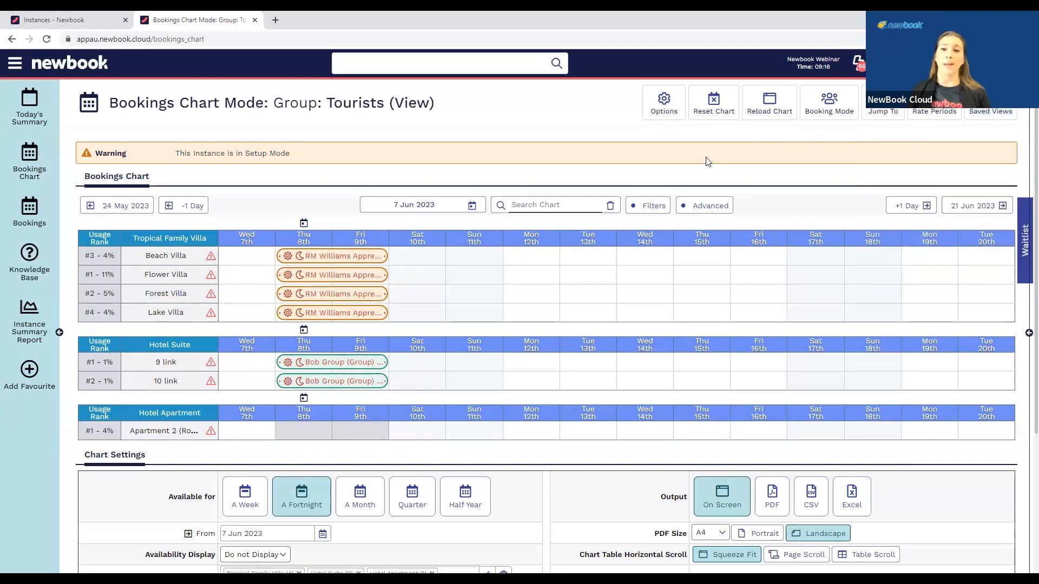
In the chart's Default and Required Fields, set your own default categories to Tropical Family Villa, Hotel Suite and Hotel Apartment
mouse_move(661, 115)
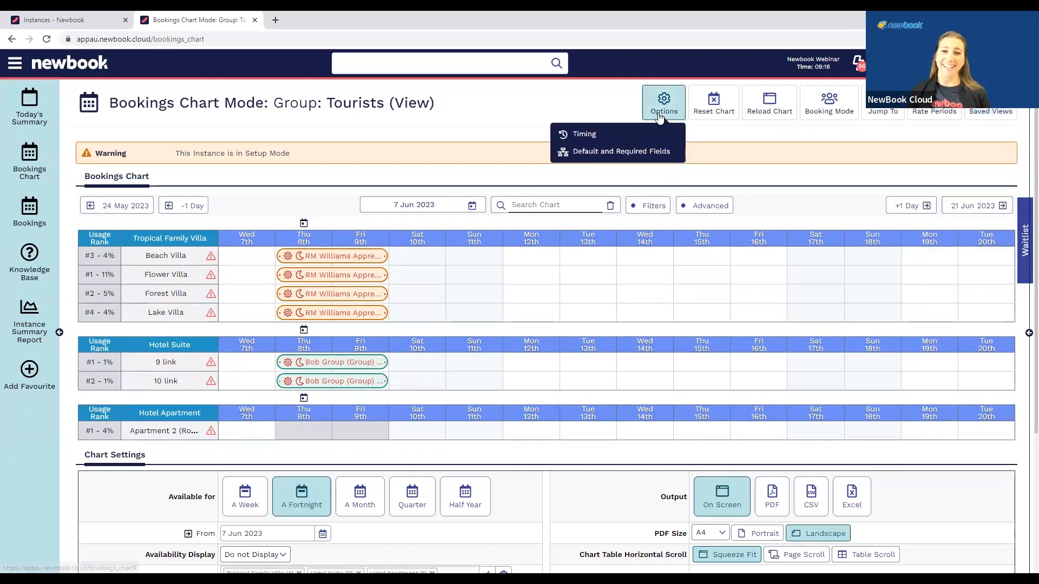
left_click(614, 155)
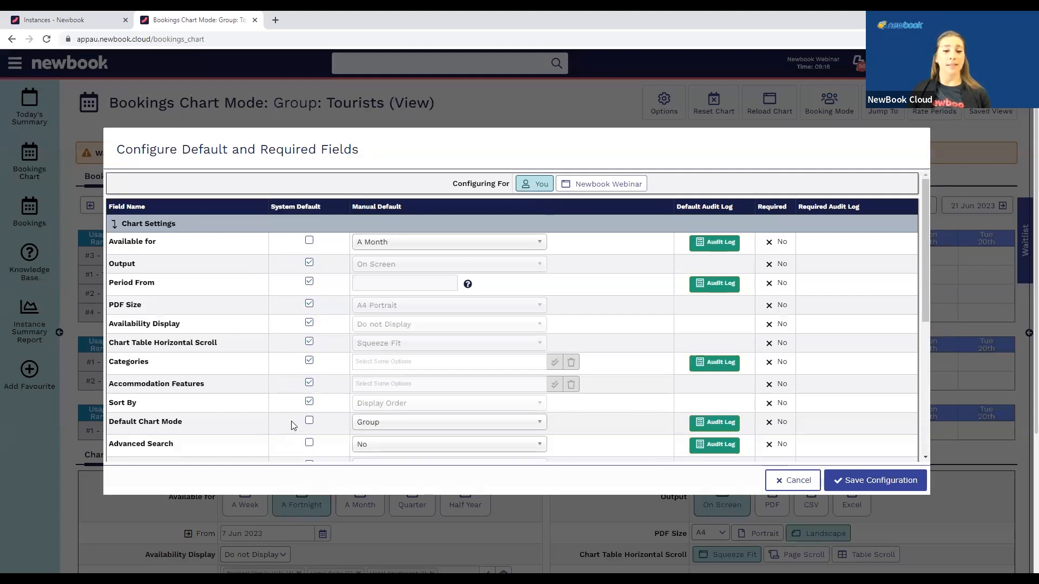
left_click(309, 360)
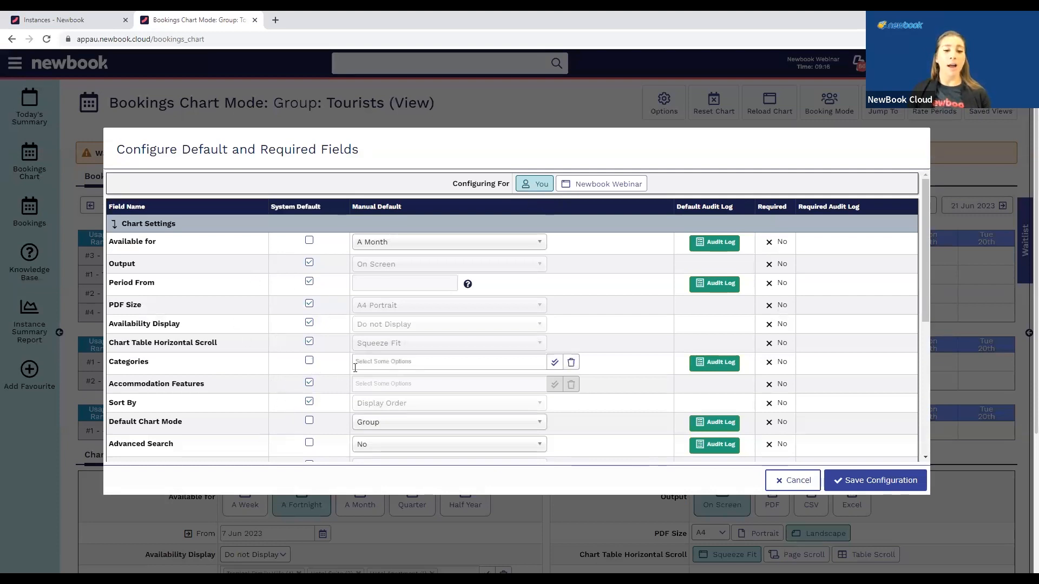
left_click(401, 363)
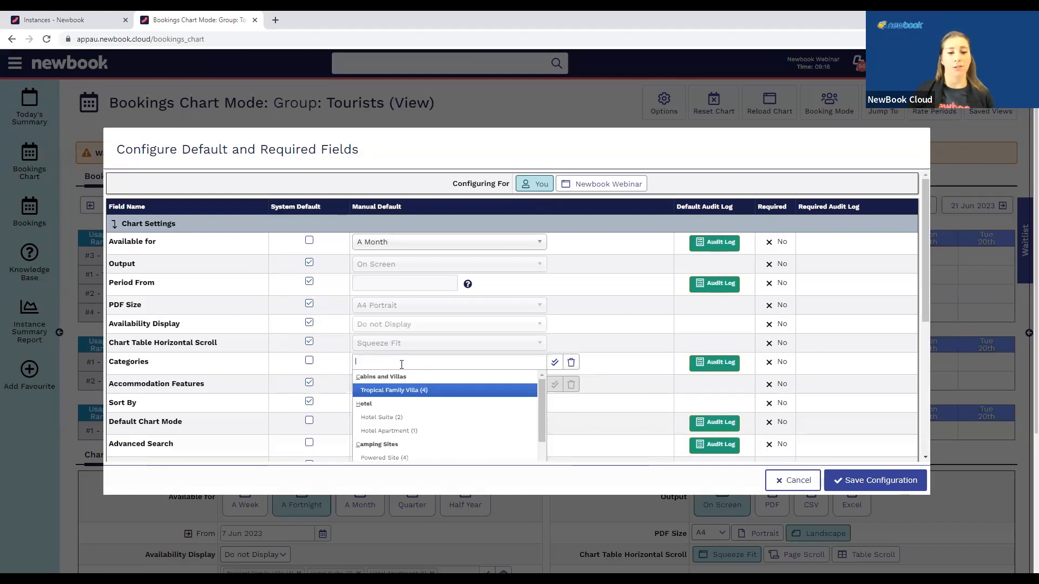
left_click(410, 390)
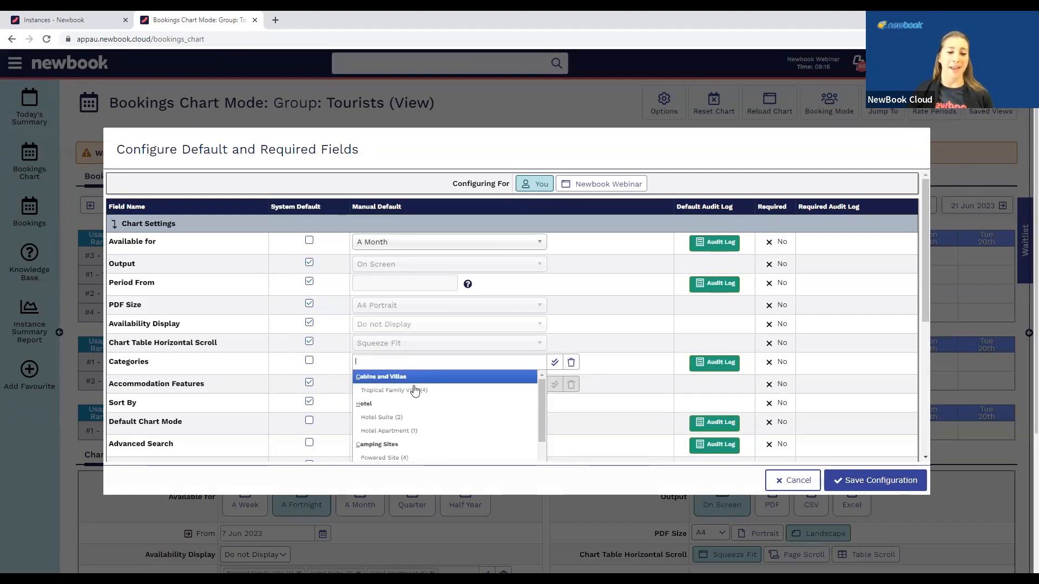
left_click(409, 418)
left_click(410, 444)
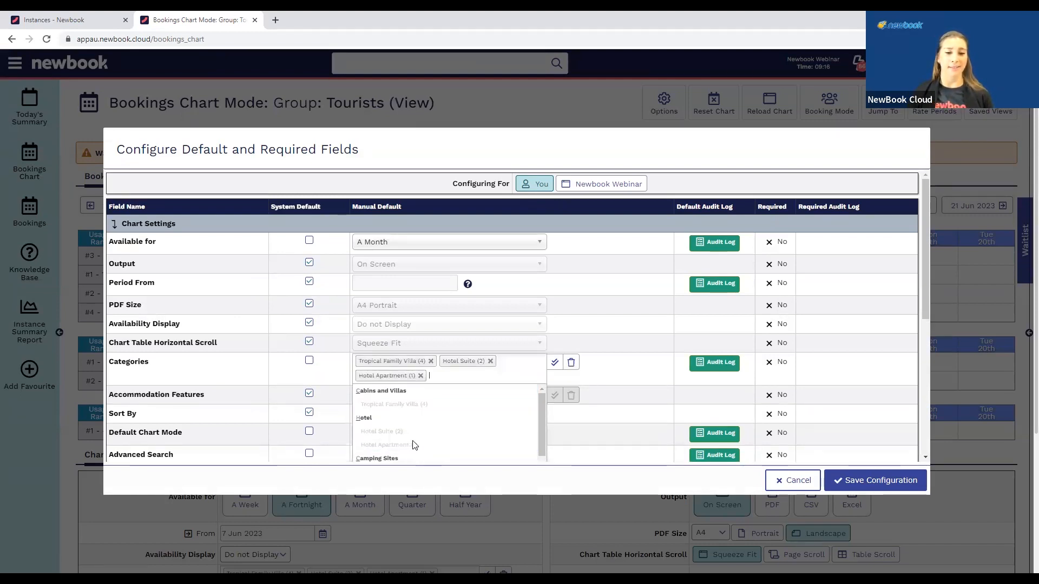
left_click(606, 336)
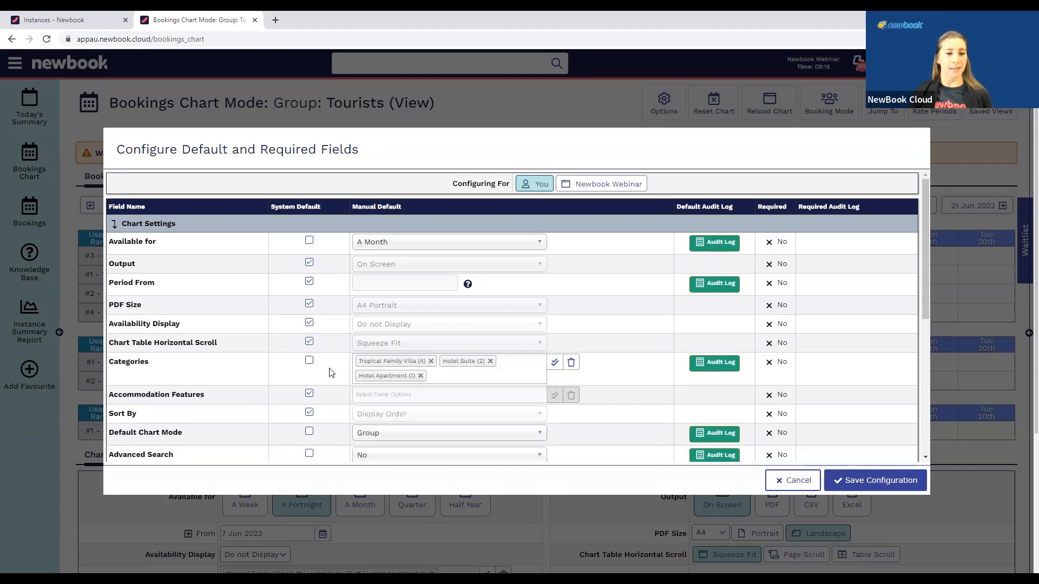
Set the default Available for period to A Fortnight and save the configuration
left_click(380, 241)
left_click(385, 287)
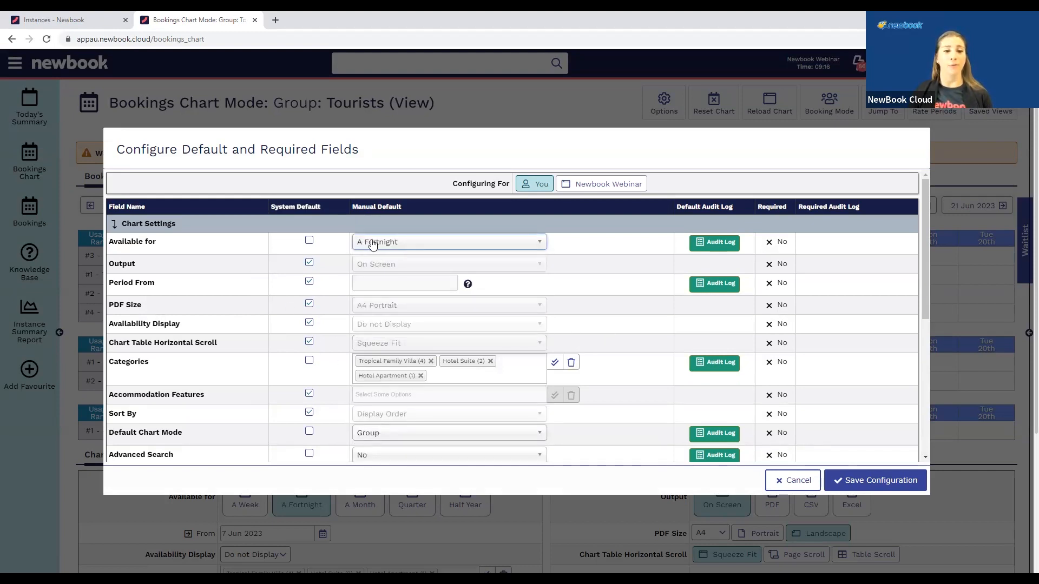
left_click(846, 480)
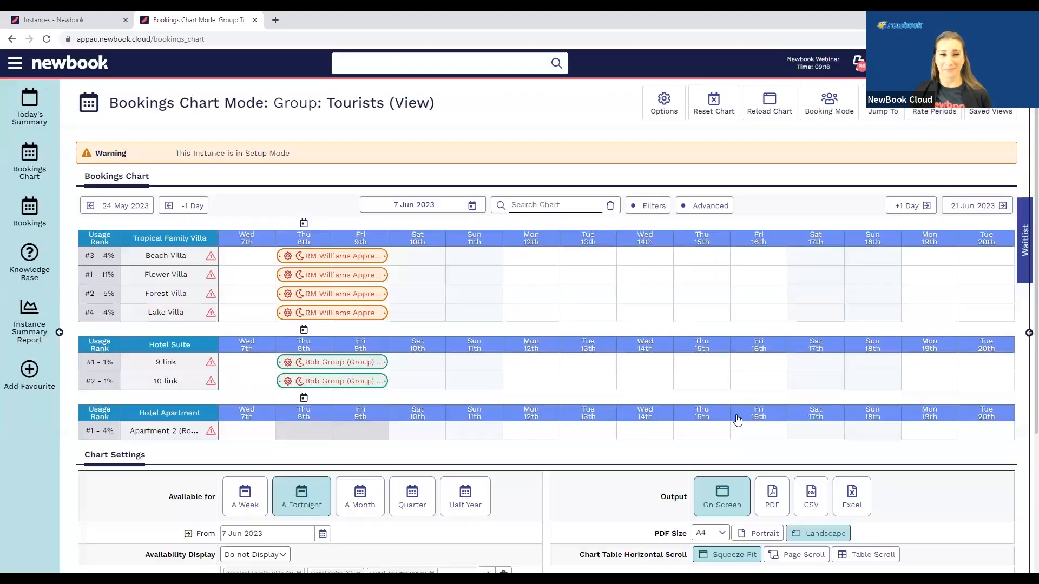
Reset the Bookings Chart and check that its settings follow the configured defaults
left_click(713, 105)
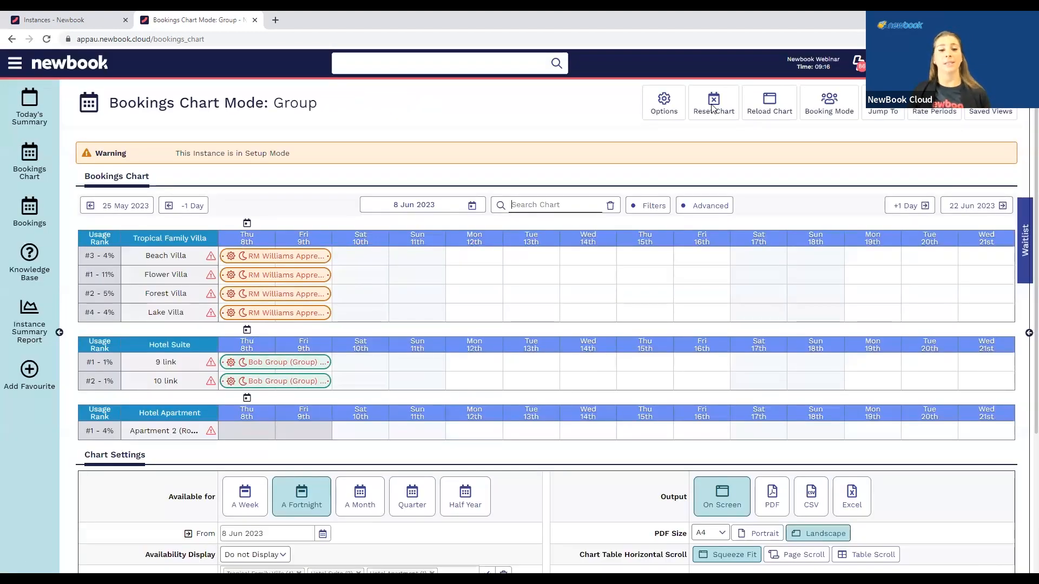
left_click(666, 113)
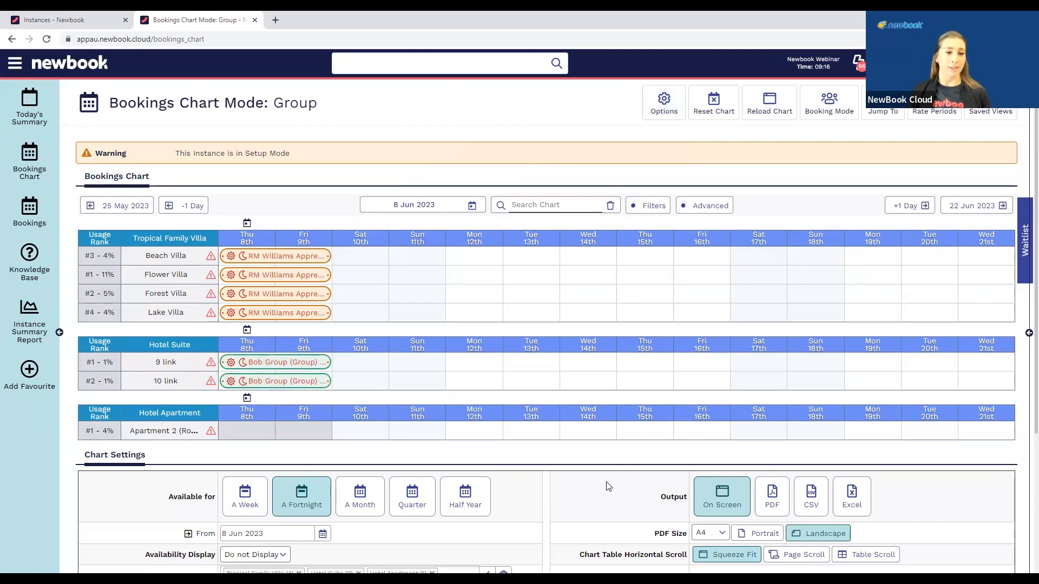
scroll(612, 481, "down", 3)
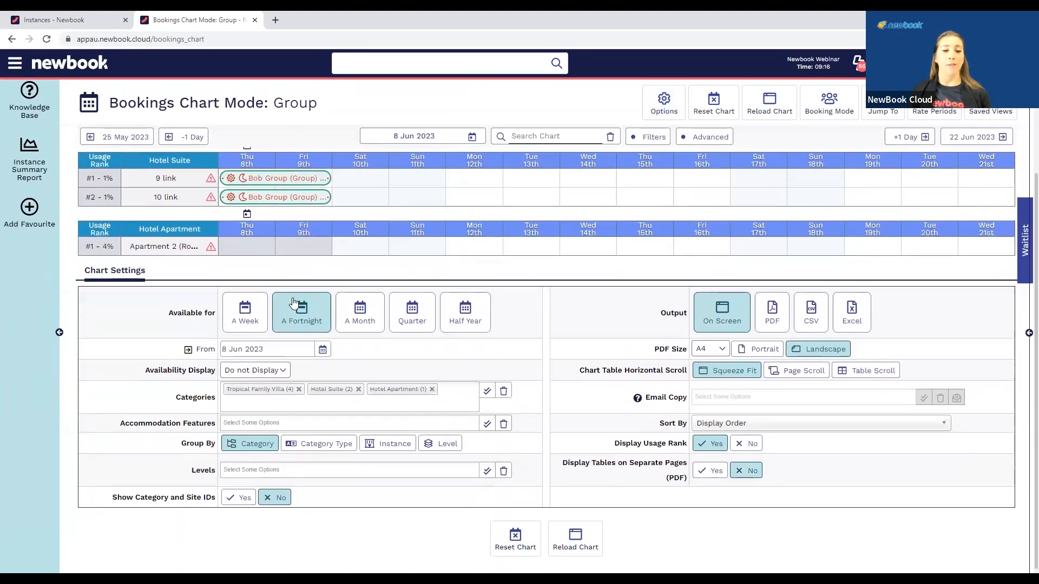
scroll(622, 400, "up", 4)
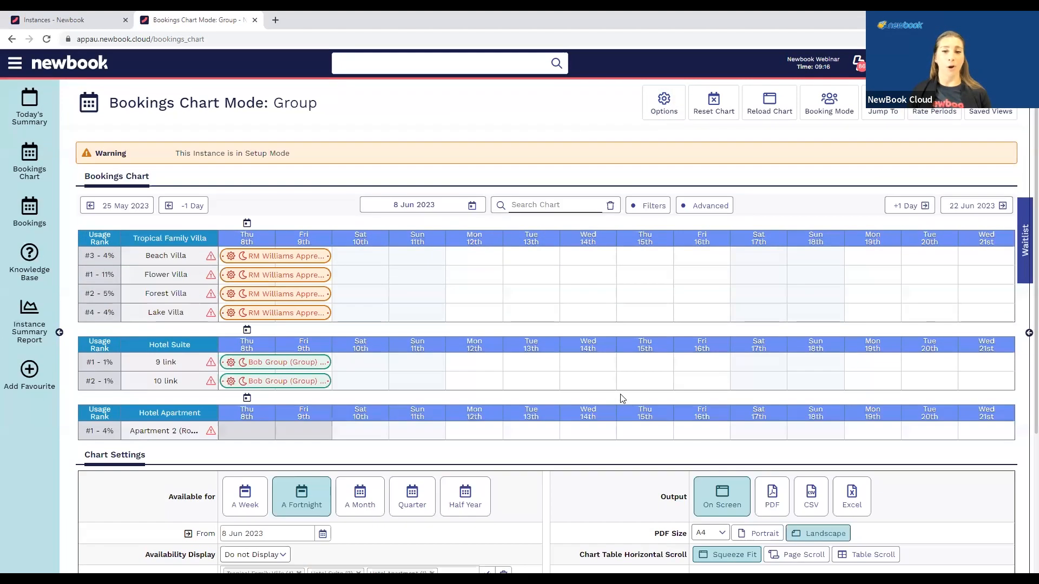
Load the Annuals & Permanents saved view and review its period and category settings
left_click(992, 111)
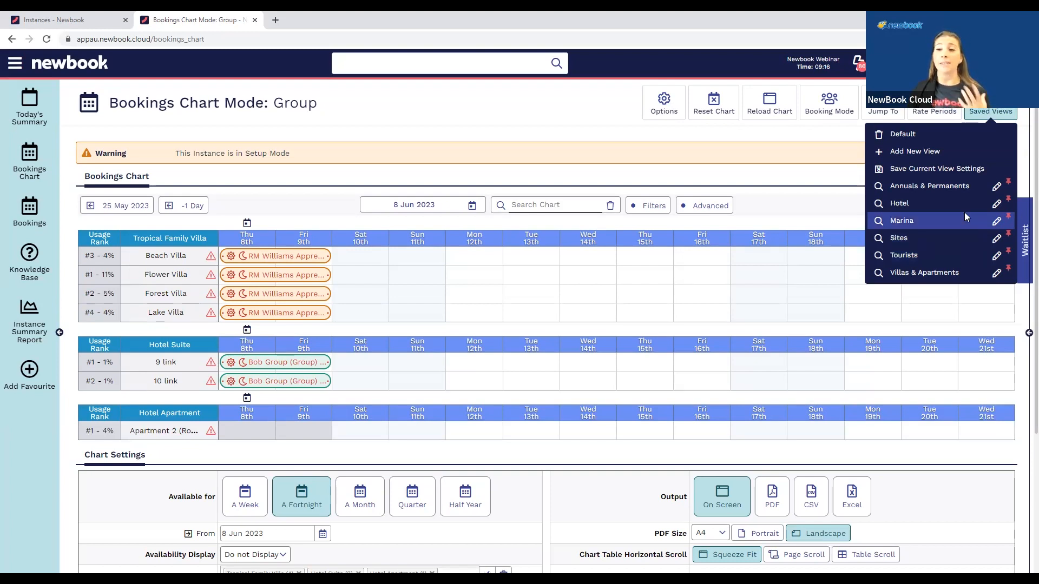
left_click(927, 187)
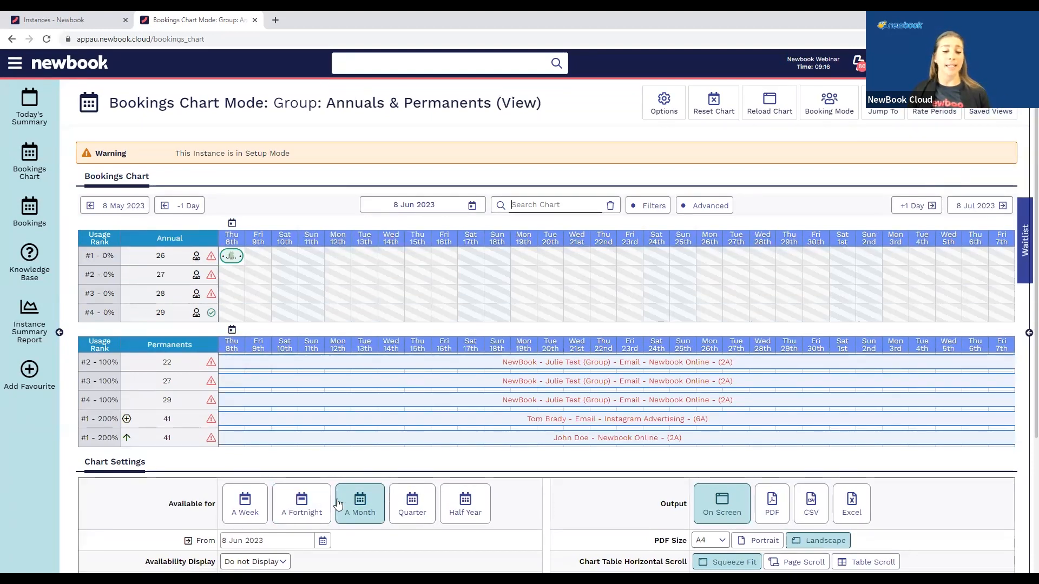
scroll(359, 524, "down", 2)
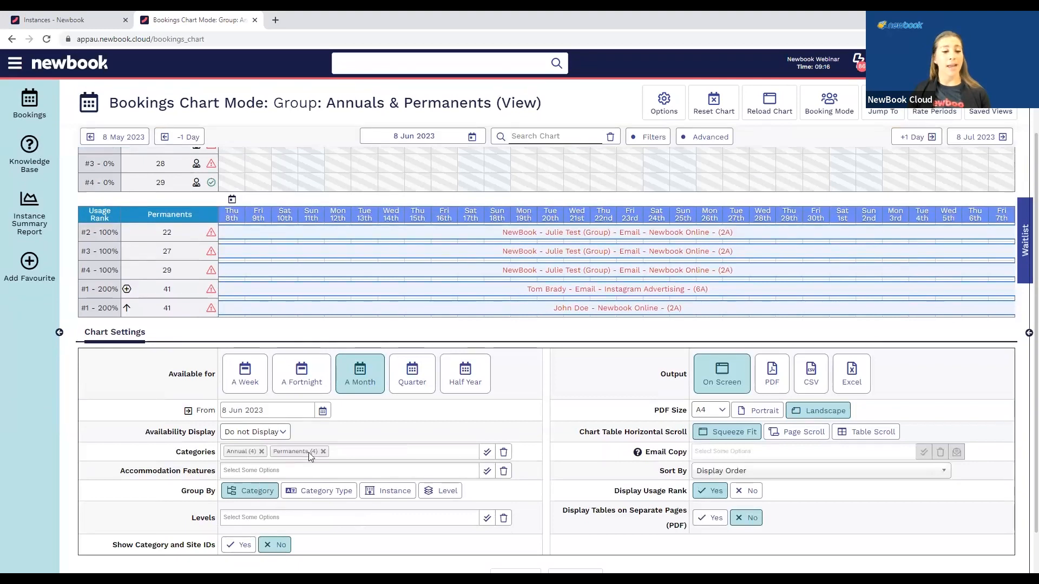
scroll(577, 438, "up", 2)
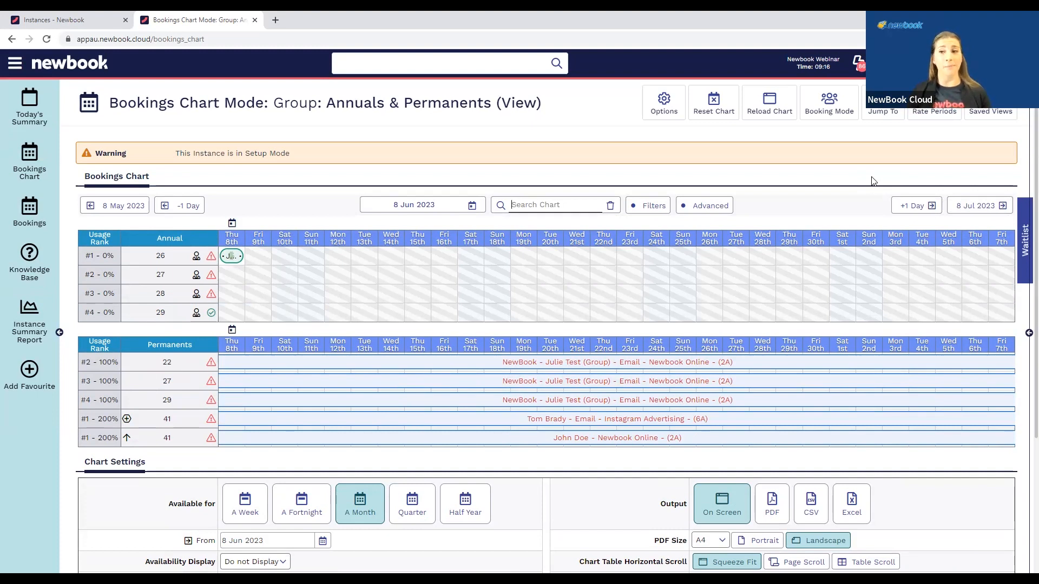
Pin the Annuals & Permanents view to the favourites and place it directly below Bookings Chart
left_click(991, 112)
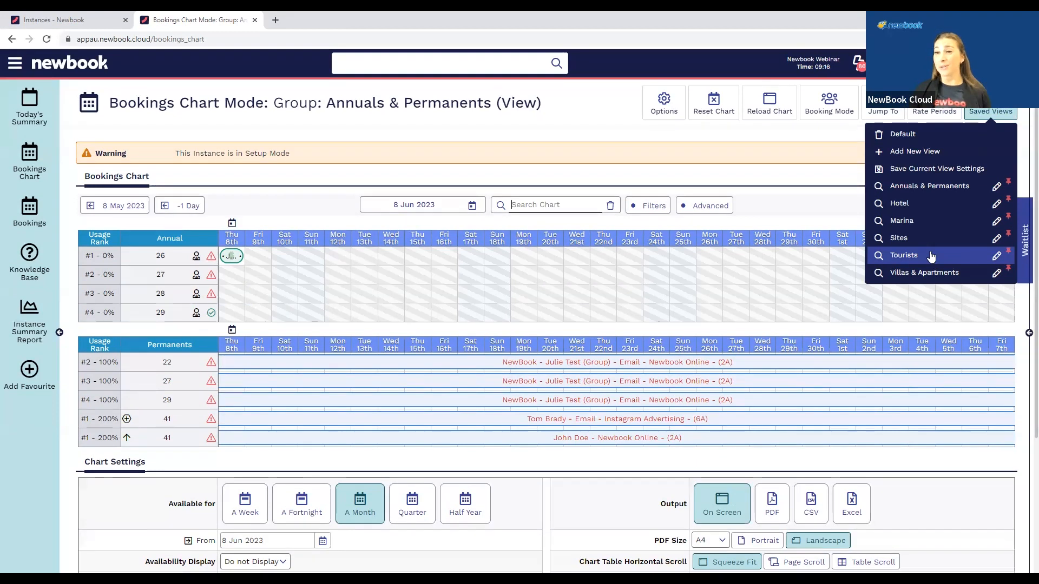
left_click(1009, 183)
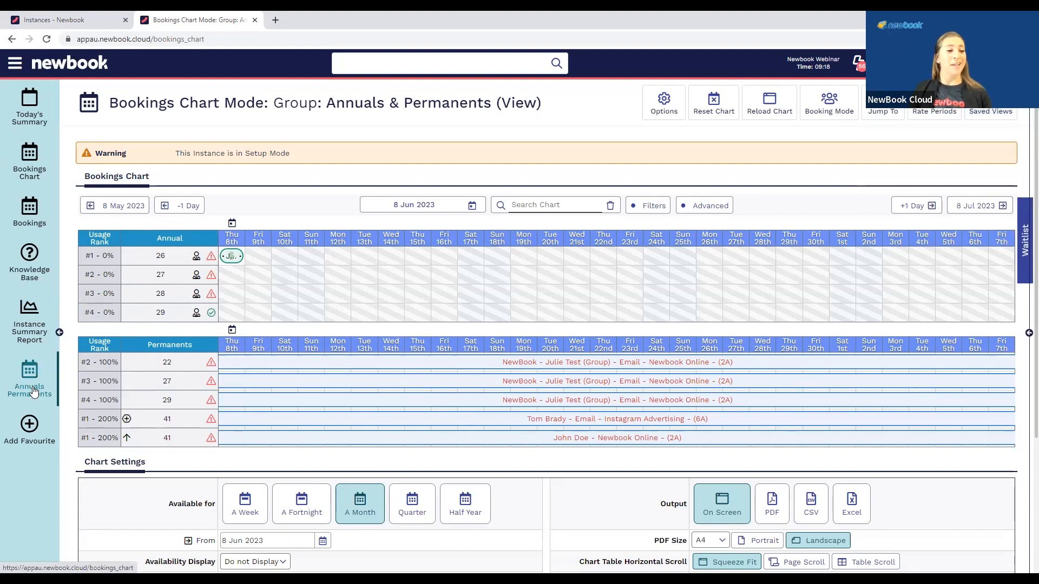
left_click_drag(34, 391, 30, 216)
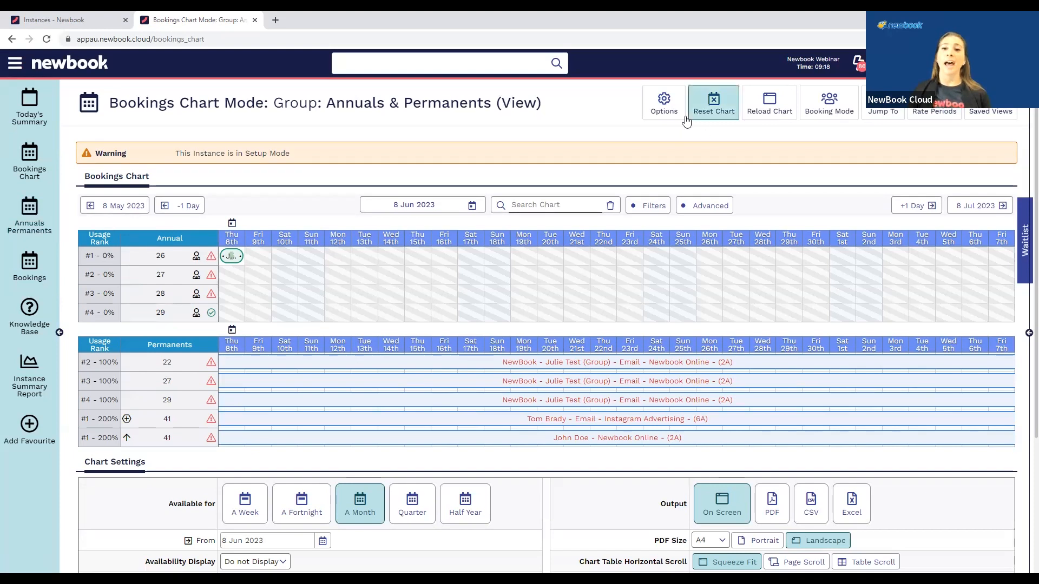
Review the chart's Default and Required Fields configuration and close it without saving
left_click(664, 104)
left_click(637, 152)
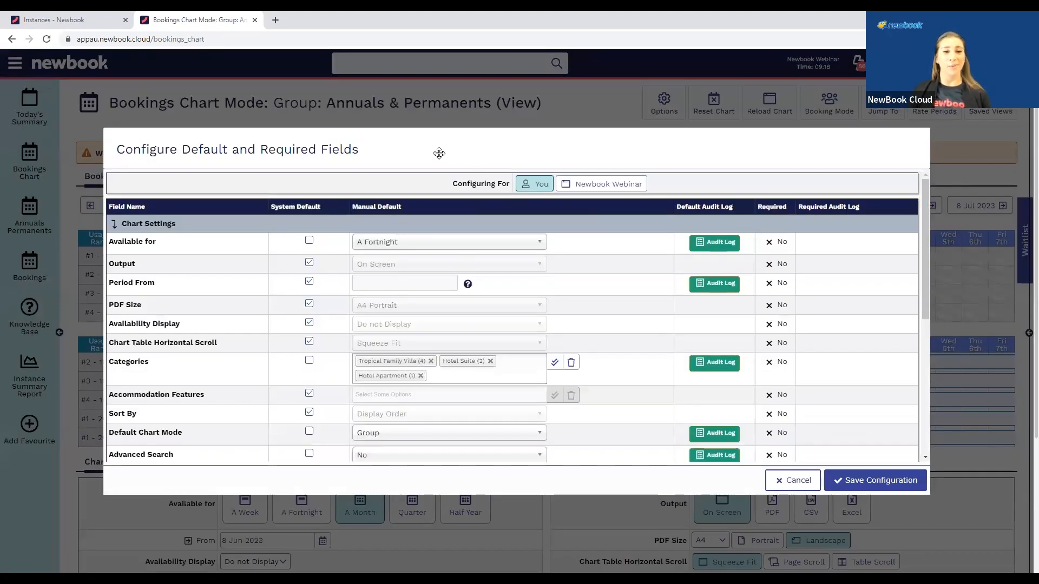
left_click(807, 488)
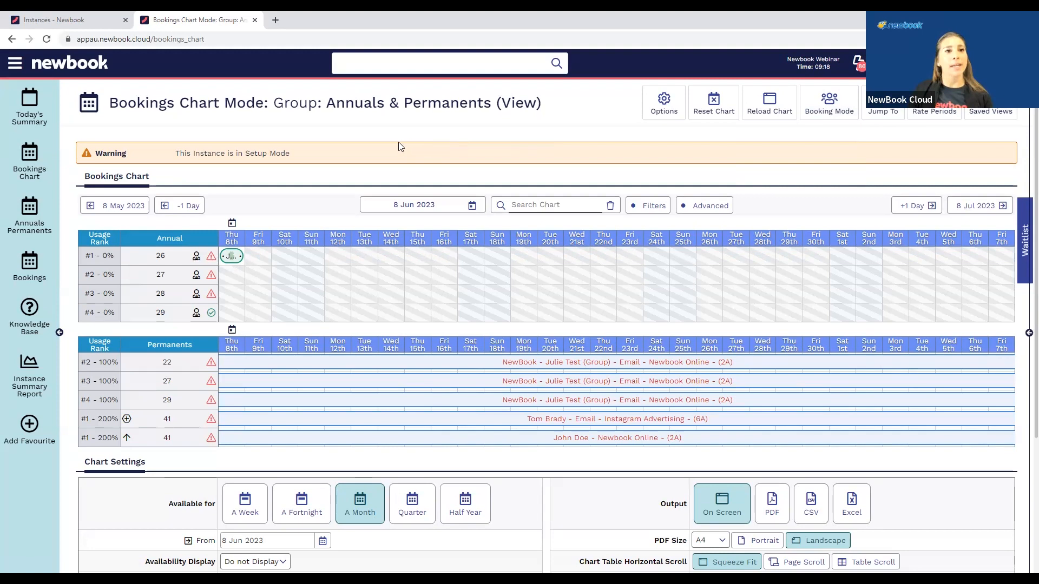
Find the Housekeeping List by searching the navigation for "house" and open it
left_click(10, 65)
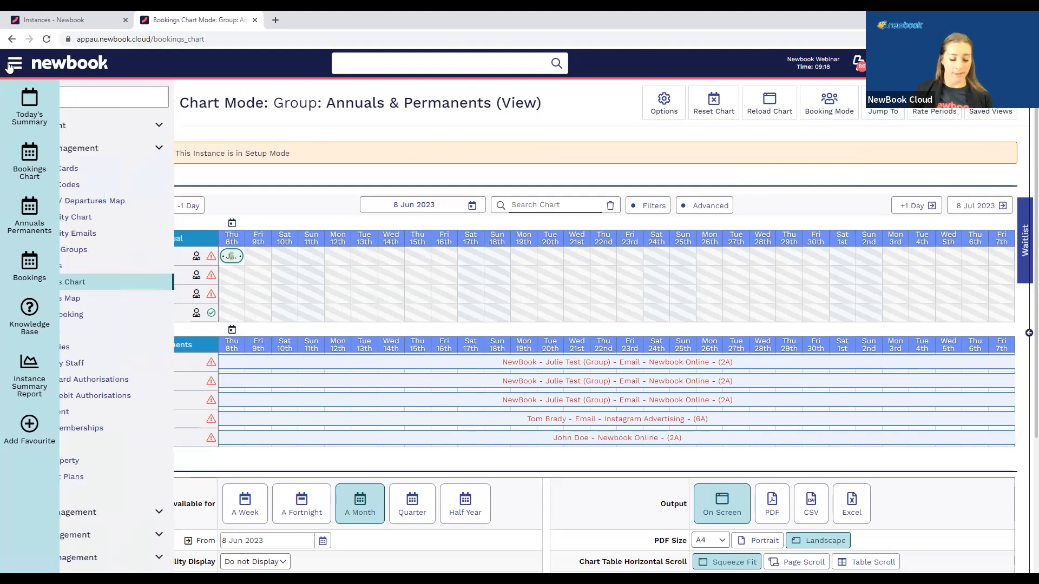
type("o")
key("BackSpace")
type("huse")
key("BackSpace")
key("BackSpace")
key("BackSpace")
key("BackSpace")
type("house")
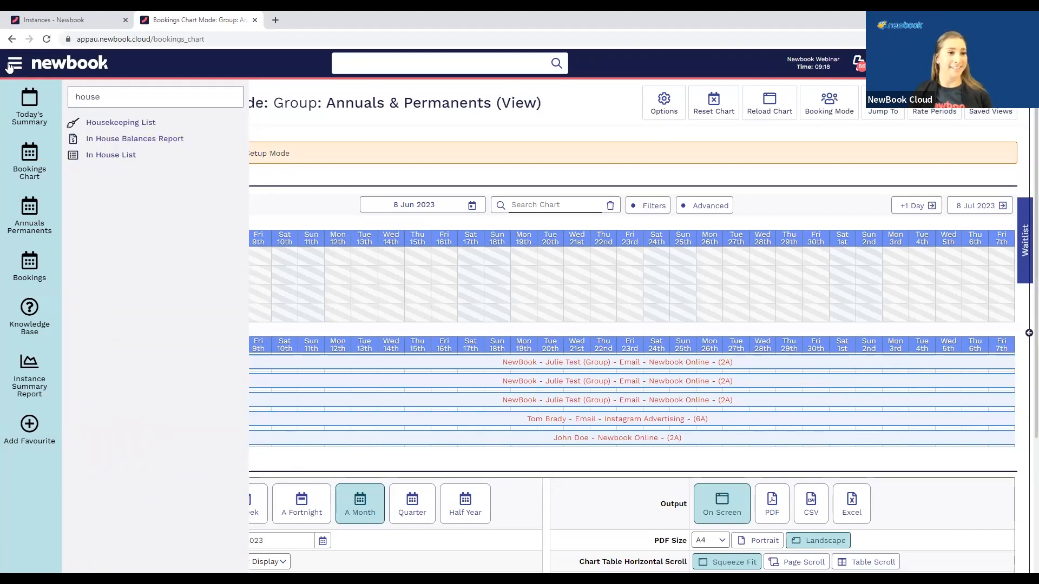
left_click(128, 123)
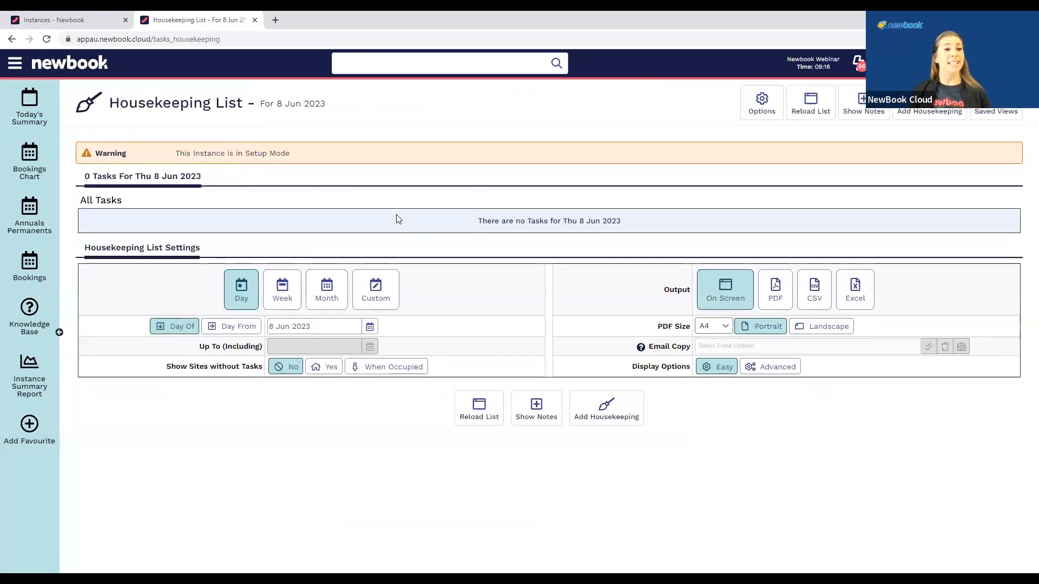
Show the advanced Housekeeping List settings and check the list date and the Show Roll-Over Tasks option
left_click_drag(155, 176, 228, 184)
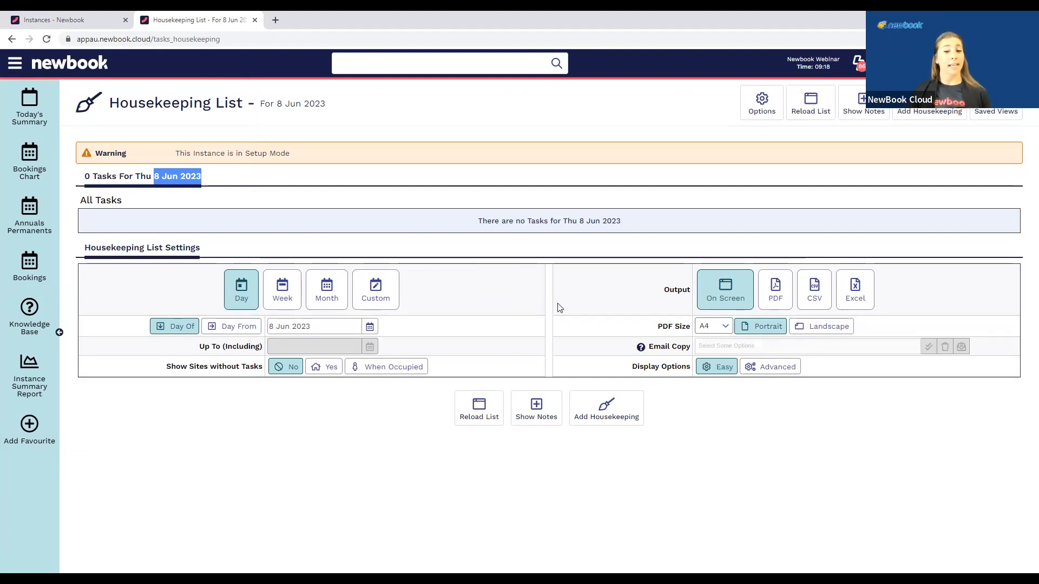
left_click(773, 372)
left_click_drag(181, 387, 265, 387)
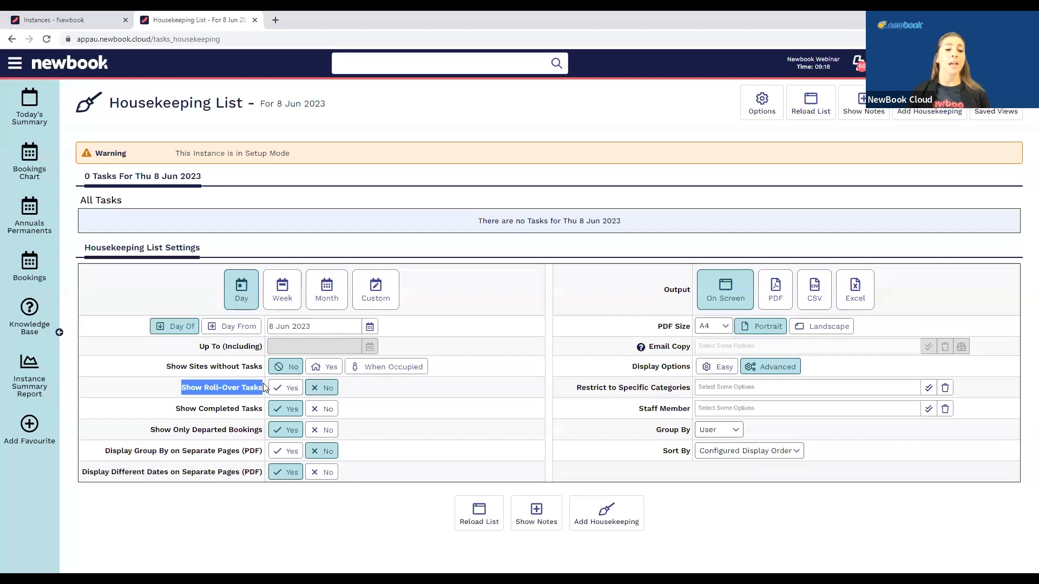
Set your own manual default for Show Roll-Over Tasks to Yes, save the configuration and reload the Housekeeping List
left_click(757, 115)
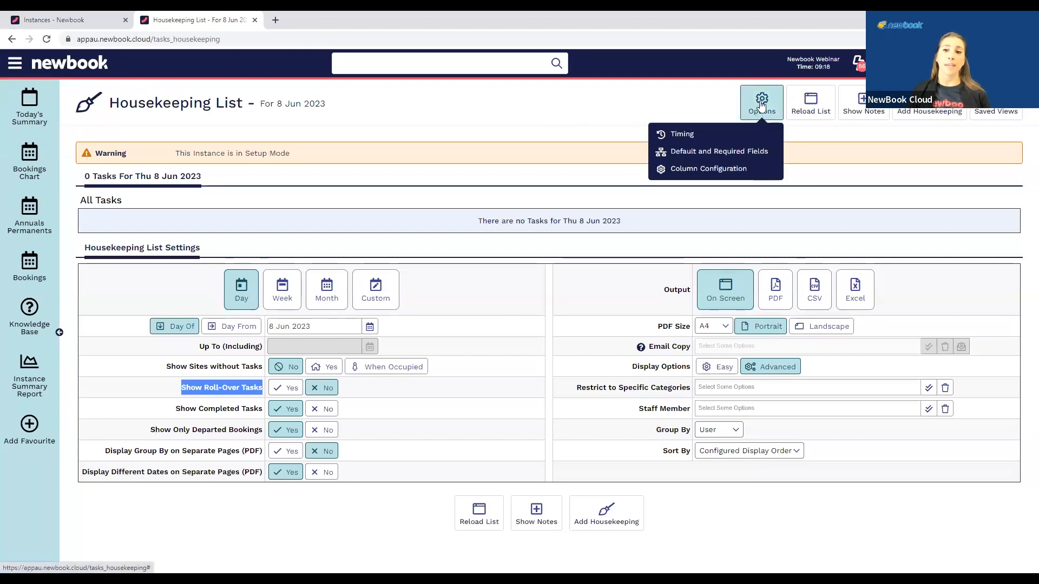
left_click(719, 152)
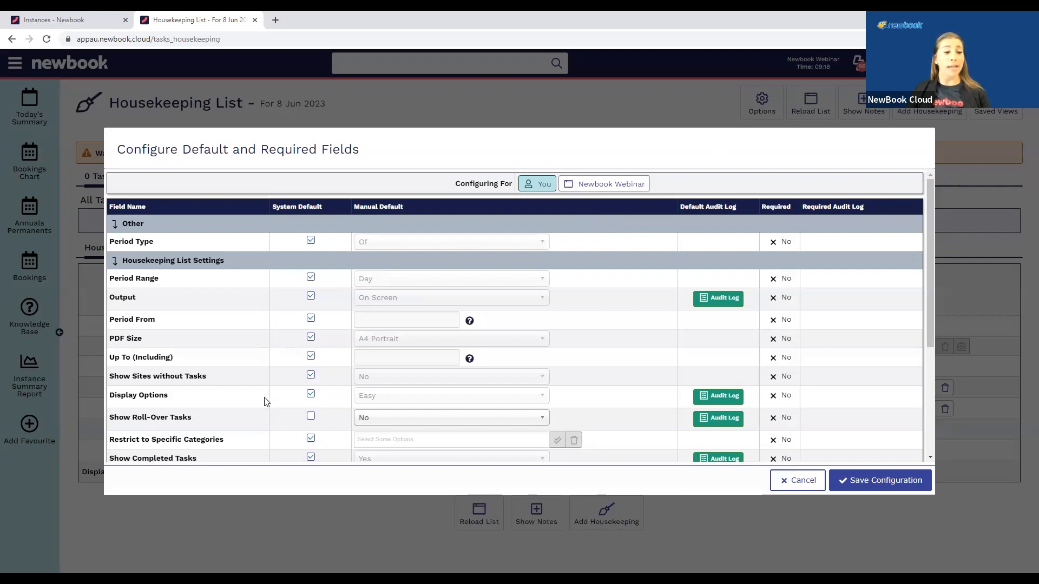
left_click(379, 420)
left_click(386, 451)
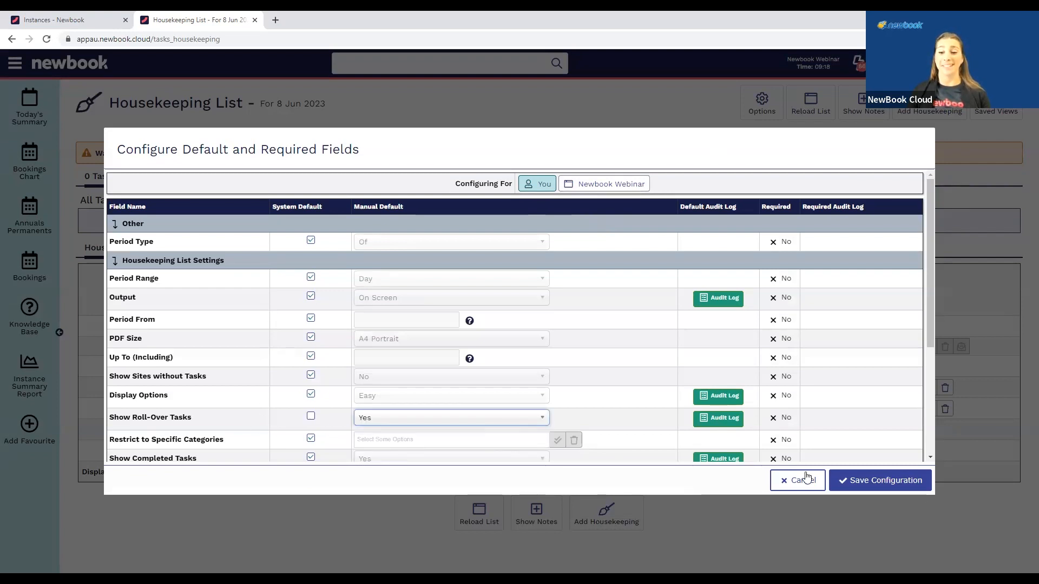
left_click(869, 484)
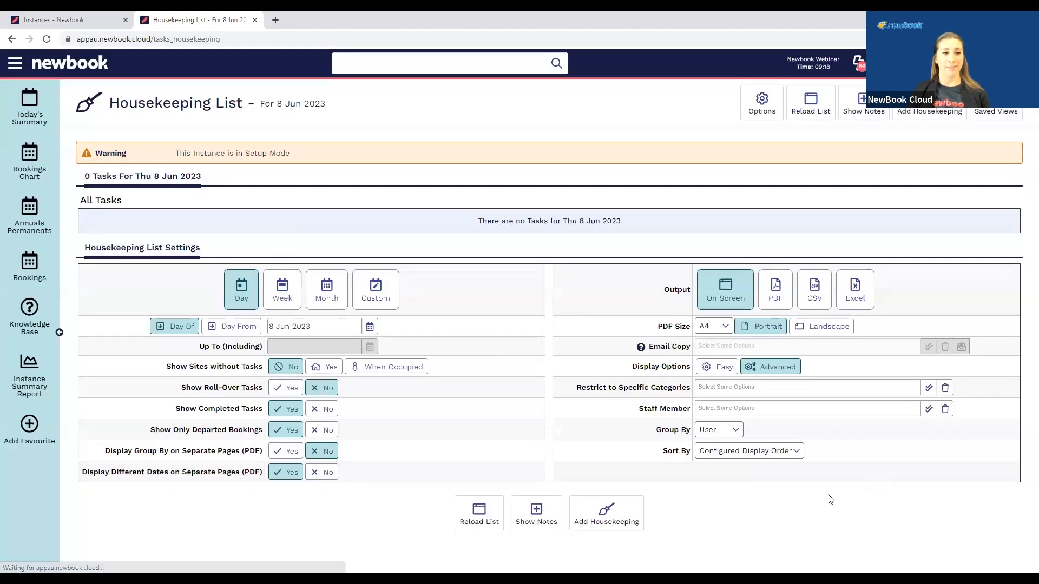
left_click(484, 524)
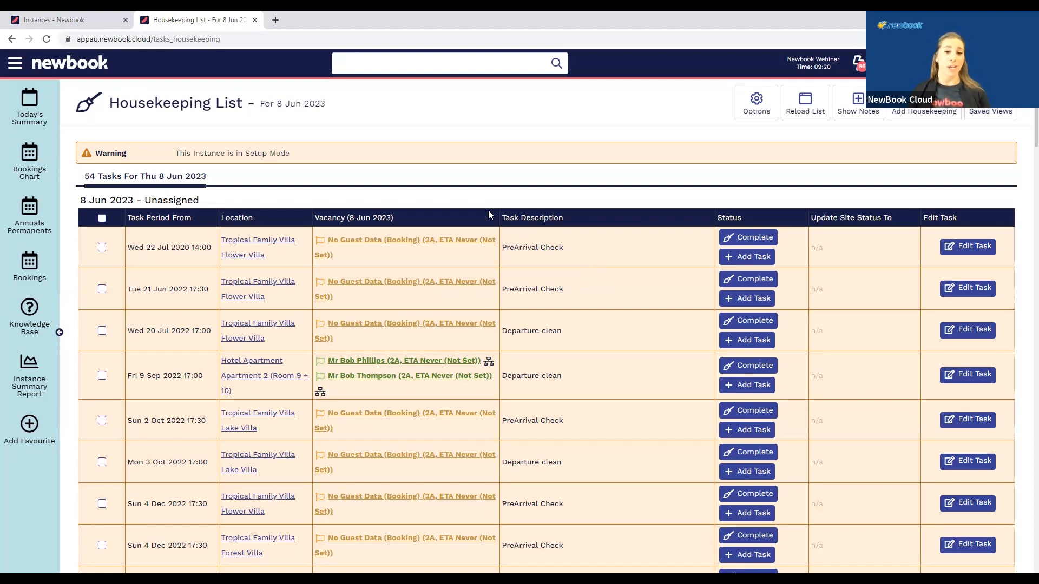
Open the Due for Arrival List from Today's Summary, review its column configuration and close it without saving
left_click(36, 116)
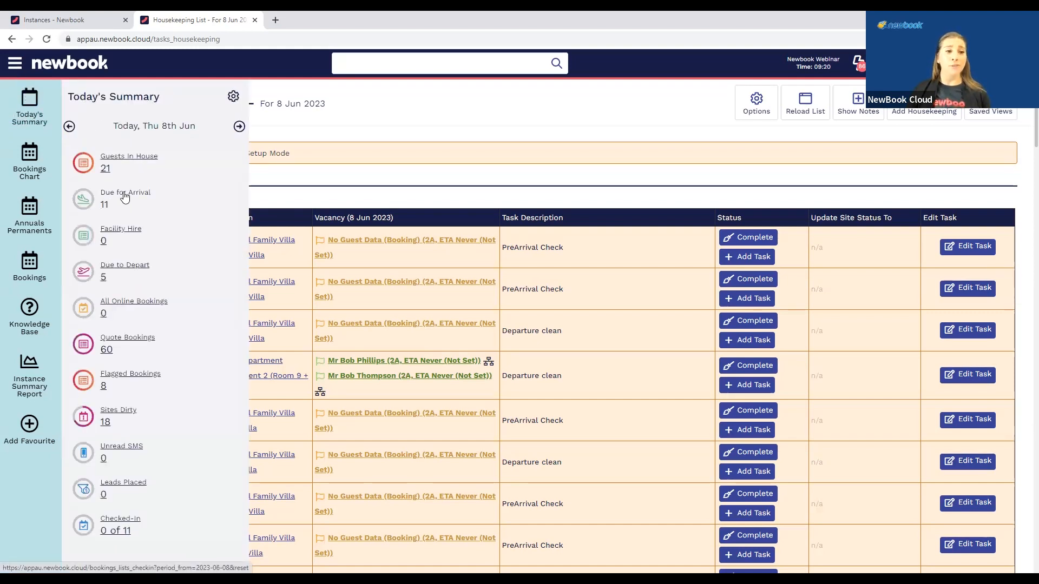
left_click(125, 195)
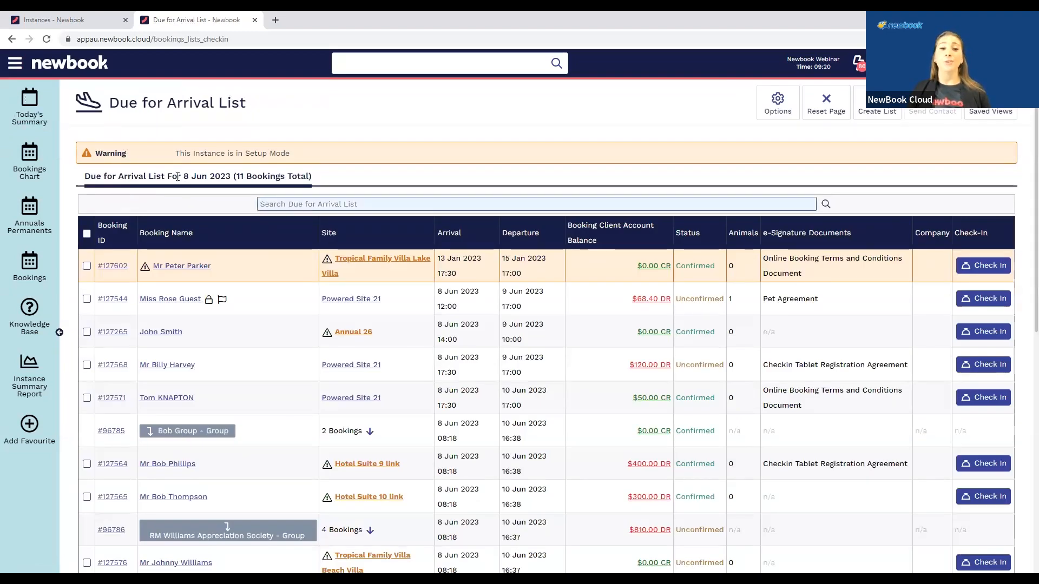
left_click(778, 106)
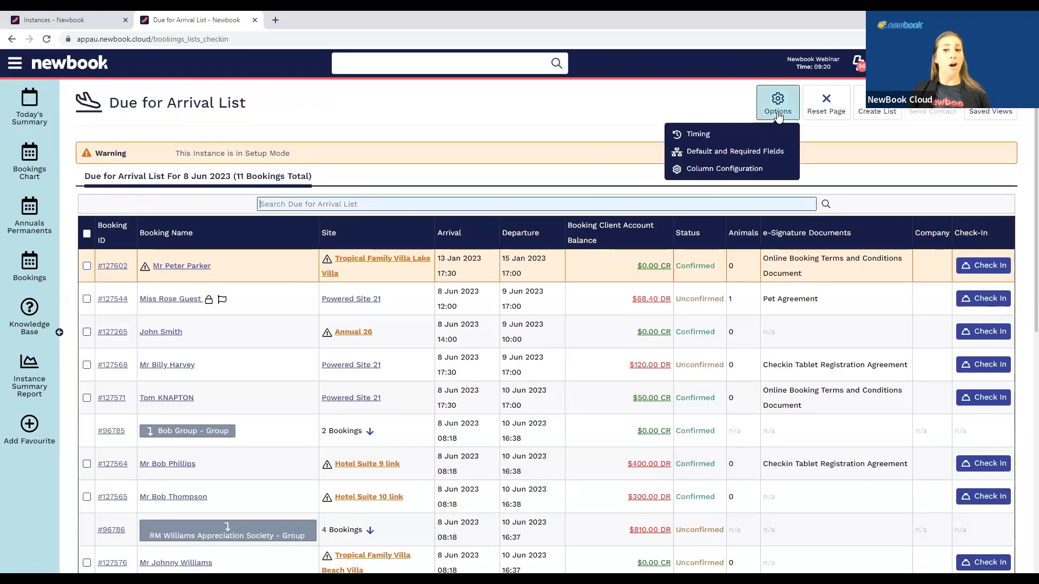
left_click(740, 172)
scroll(413, 348, "down", 3)
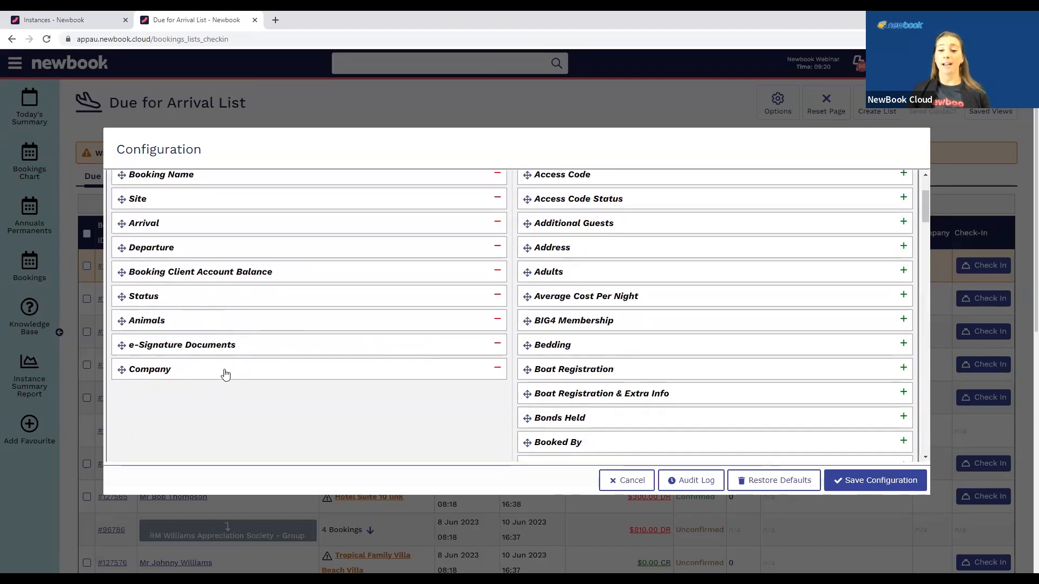
left_click(616, 481)
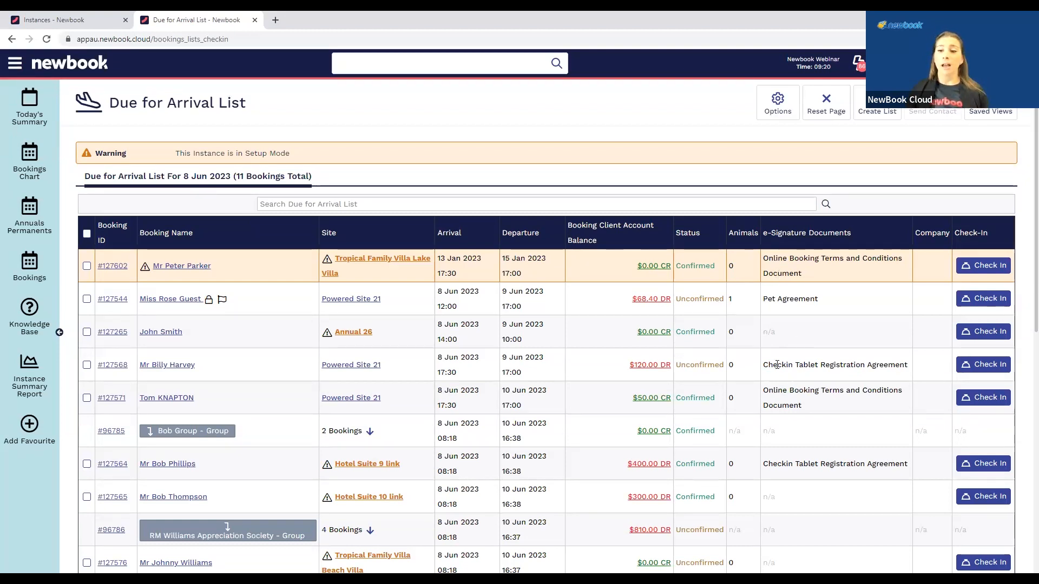
Check the Checkin Tablet Registration Agreement entries in the e-Signature Documents column and leave no bookings selected
left_click_drag(764, 364, 853, 365)
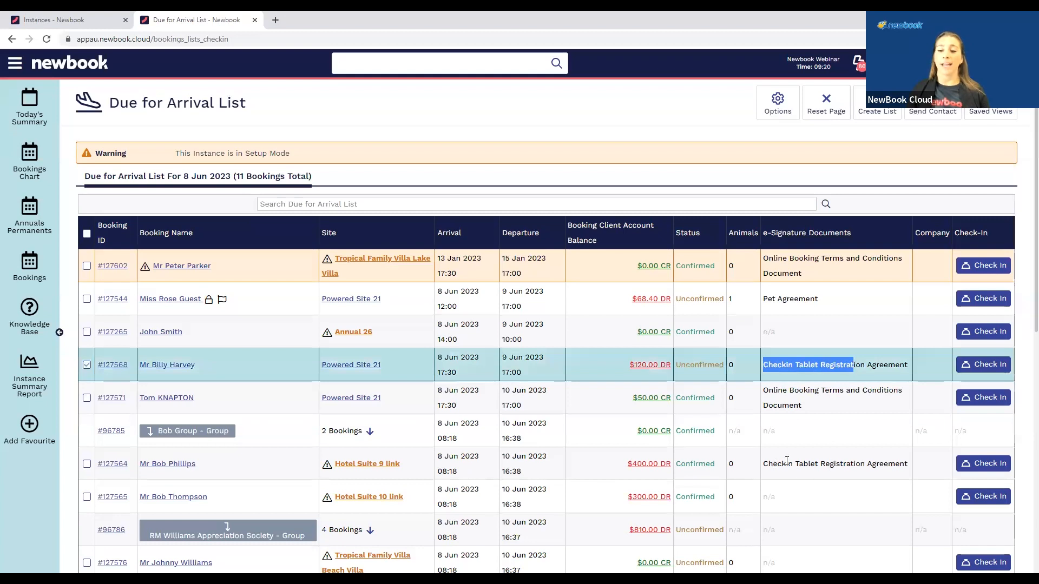
left_click_drag(773, 464, 836, 464)
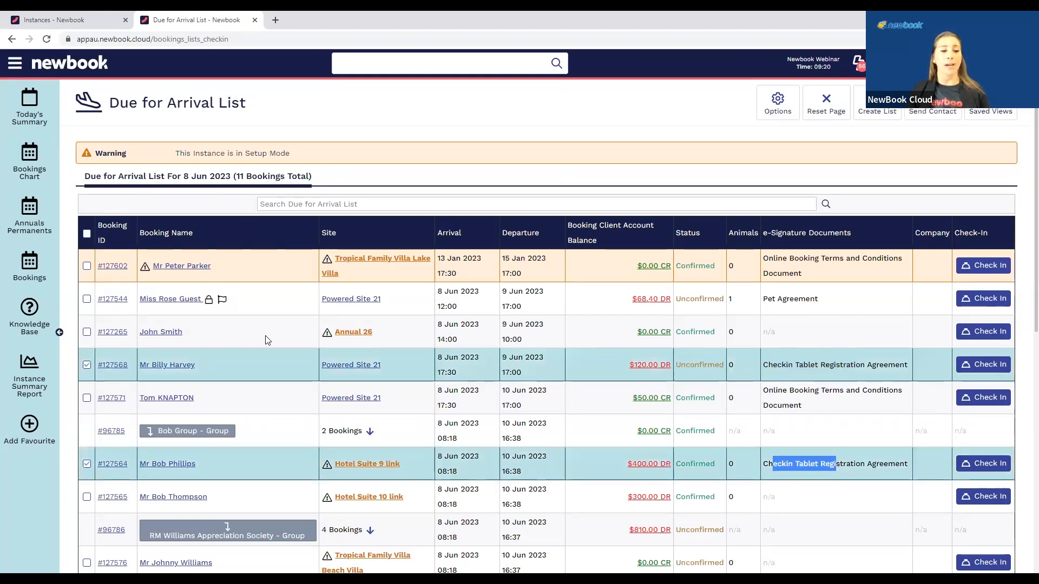
left_click(87, 332)
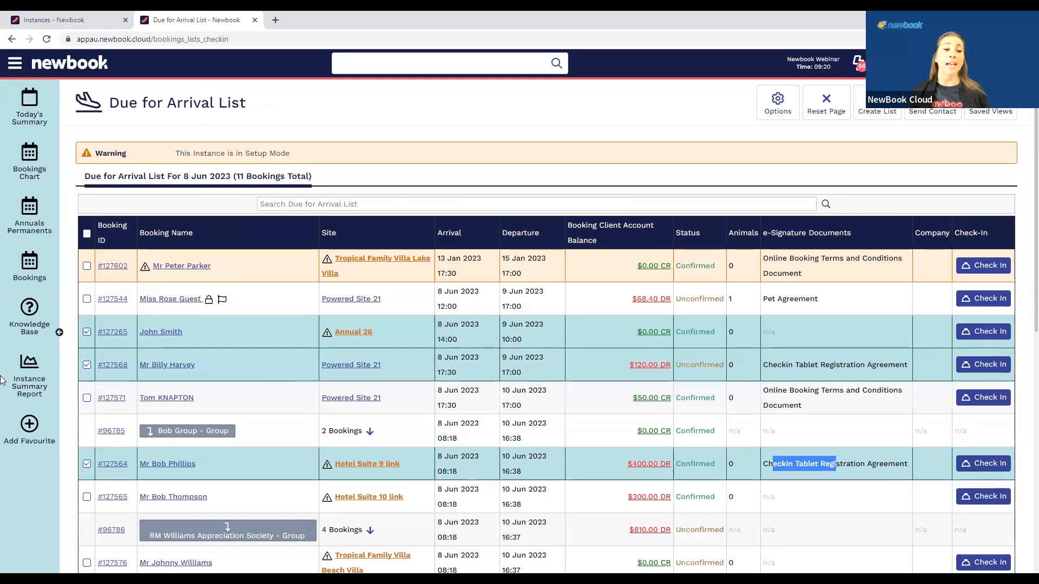
left_click(87, 331)
left_click(86, 364)
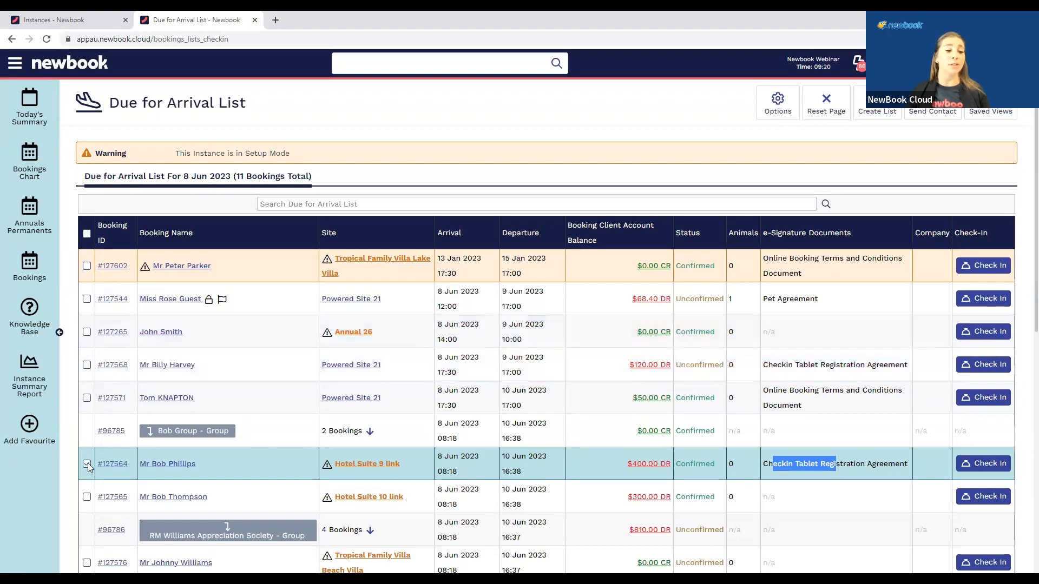
left_click(87, 464)
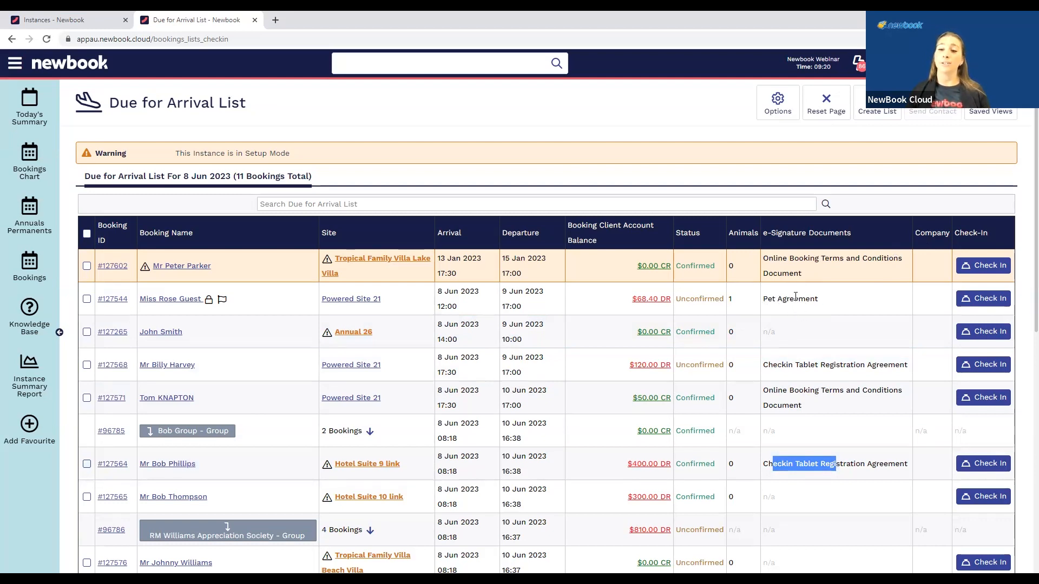
Examine the Pet Agreement entry and look through the remaining bookings in the Due for Arrival List
left_click_drag(826, 301, 738, 294)
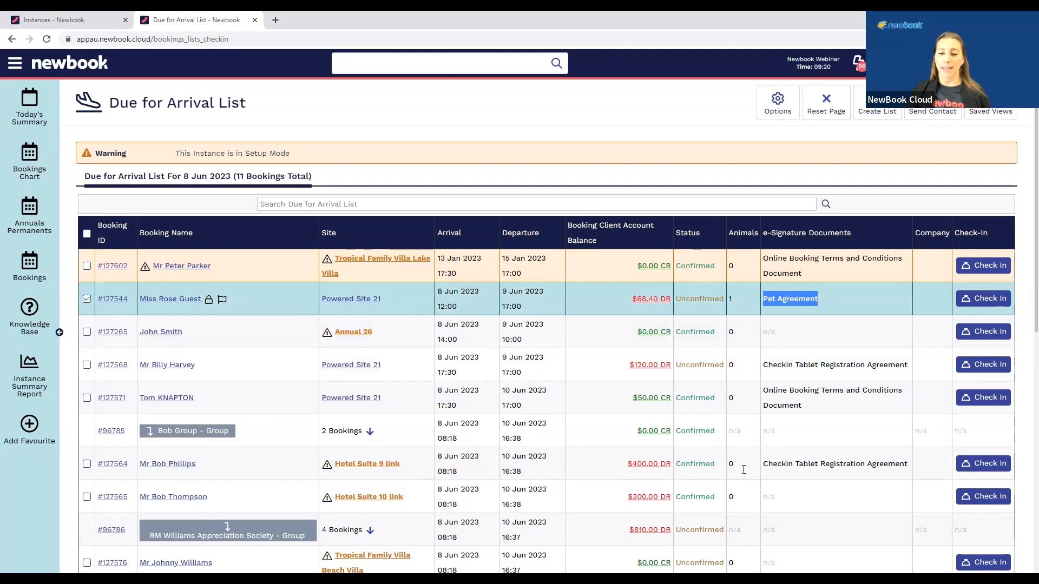
scroll(743, 469, "down", 4)
scroll(769, 374, "up", 1)
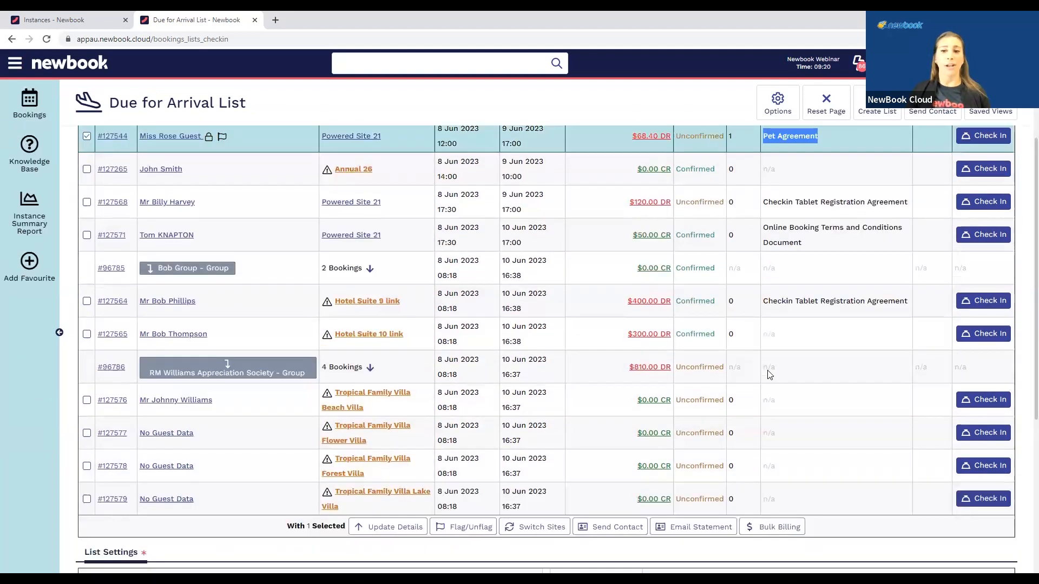
scroll(769, 374, "up", 2)
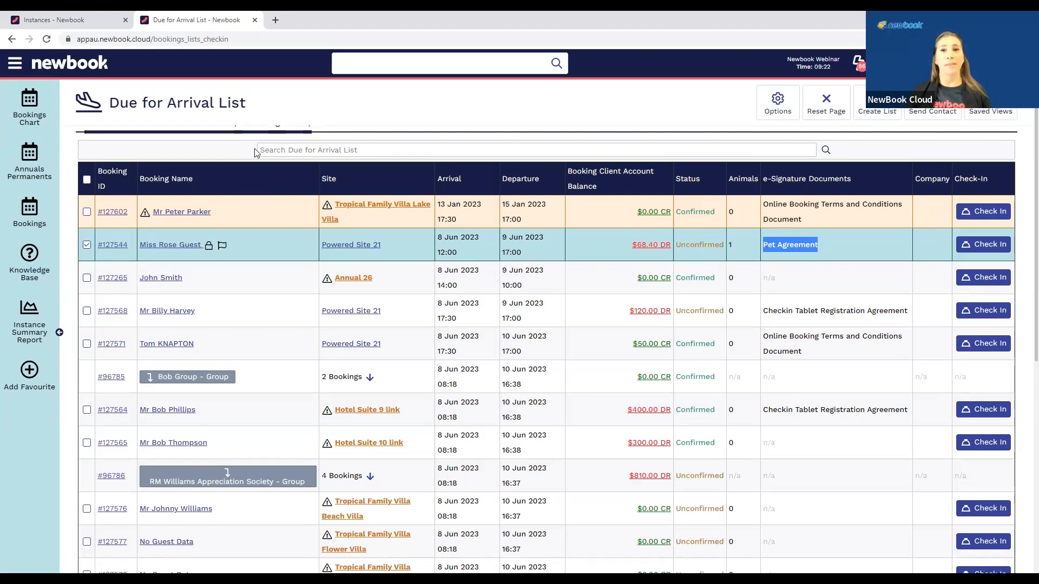
Find the Surveys Results List by searching the navigation for "survey", open it and run the report
left_click(14, 67)
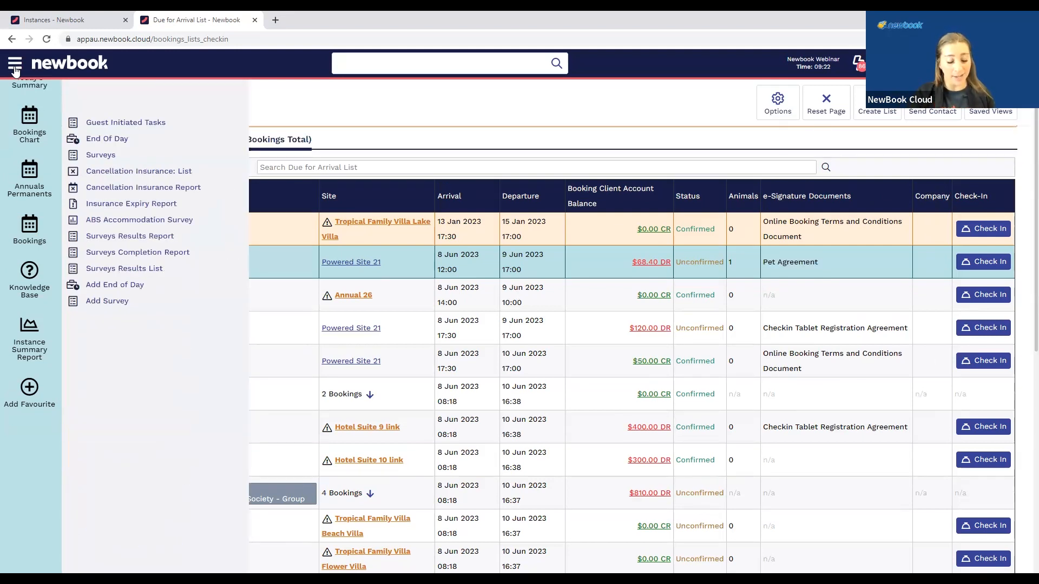
scroll(139, 146, "up", 1)
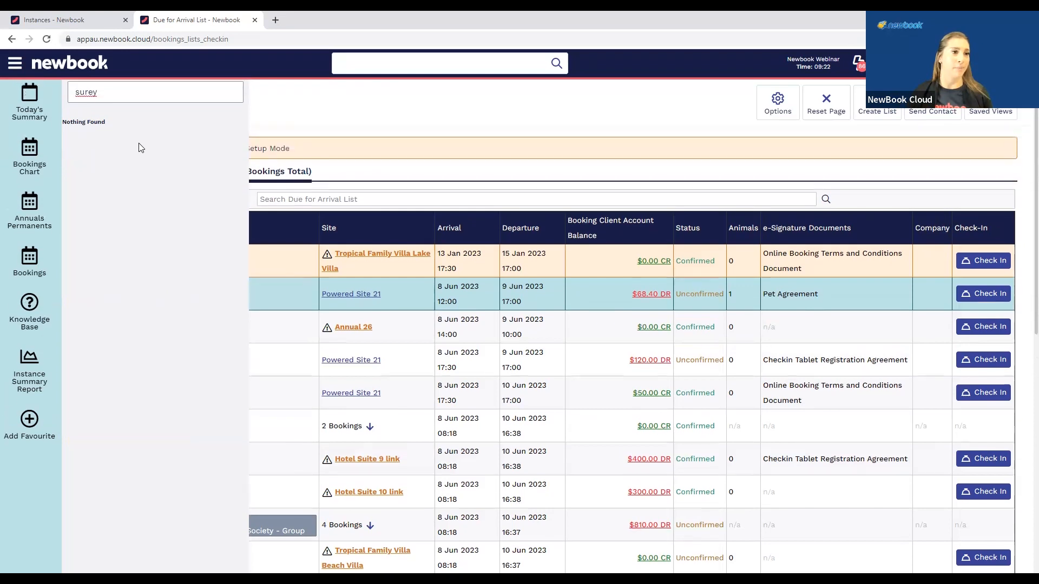
key("BackSpace")
key("BackSpace")
type("vey")
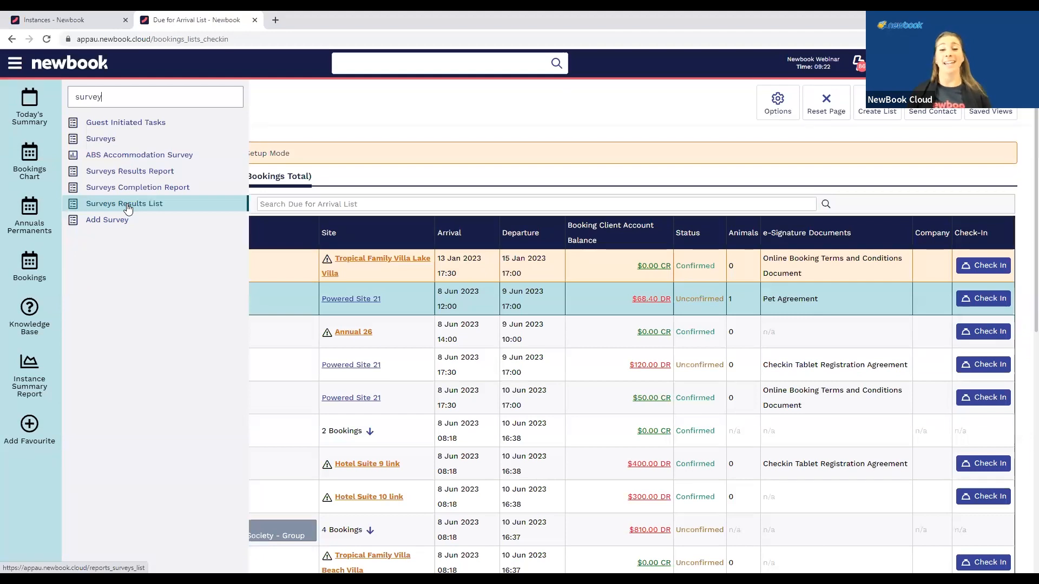
left_click(156, 210)
left_click(546, 420)
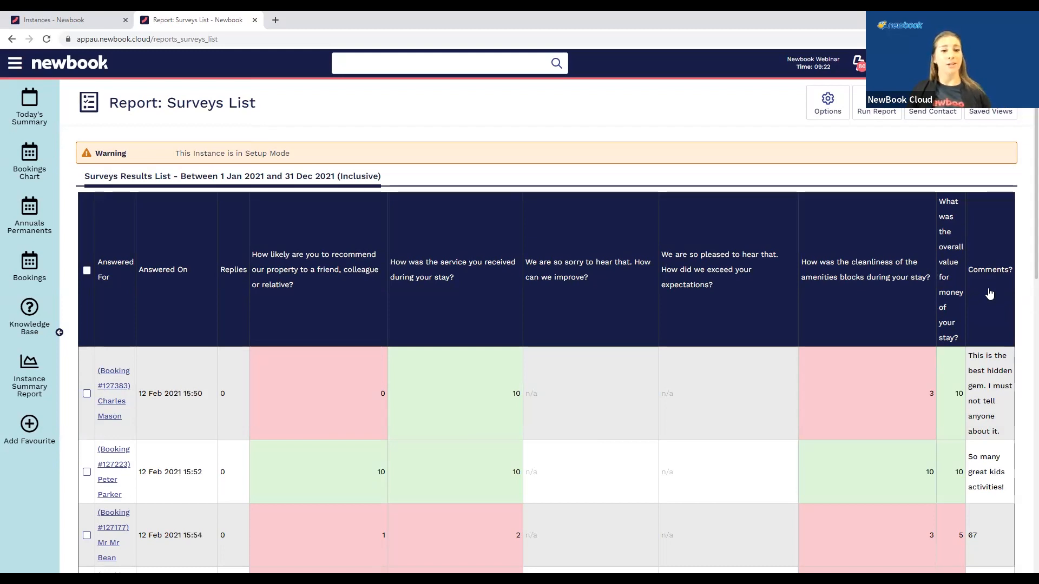
Add the Booked By and Checked-In By columns to your Surveys List report, save the configuration and review the results
left_click(832, 101)
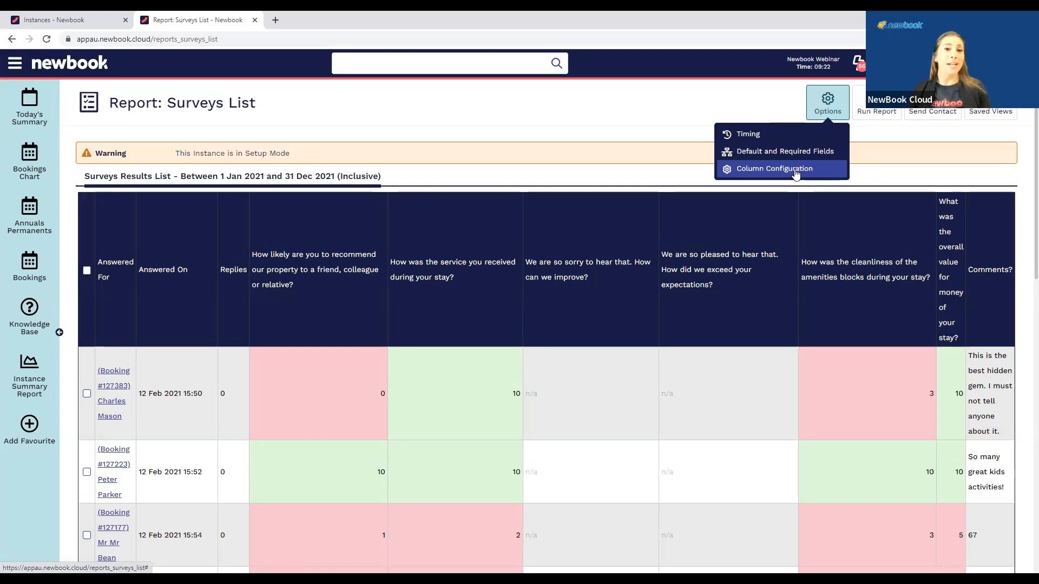
left_click(793, 170)
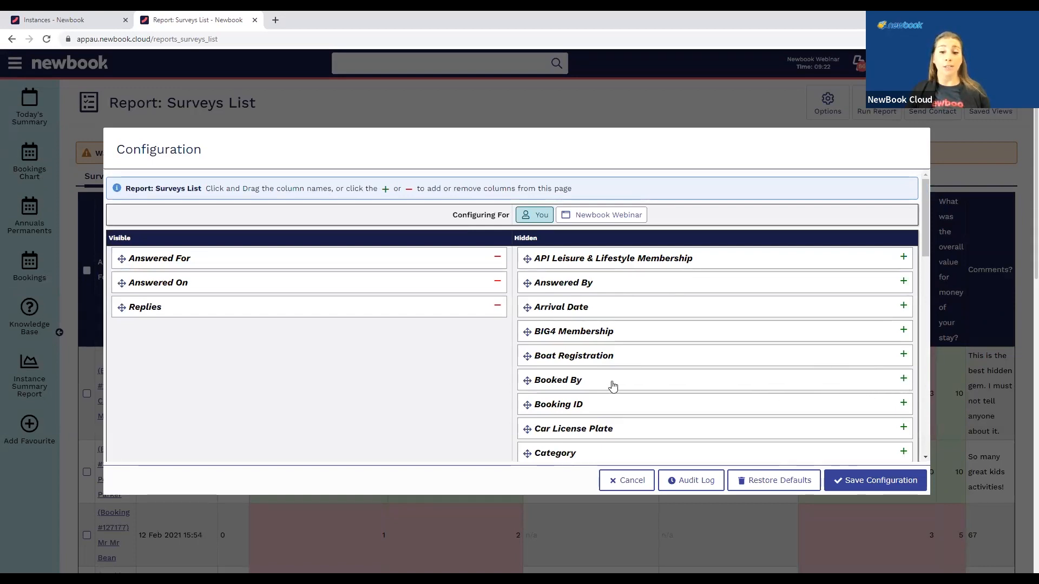
left_click(903, 379)
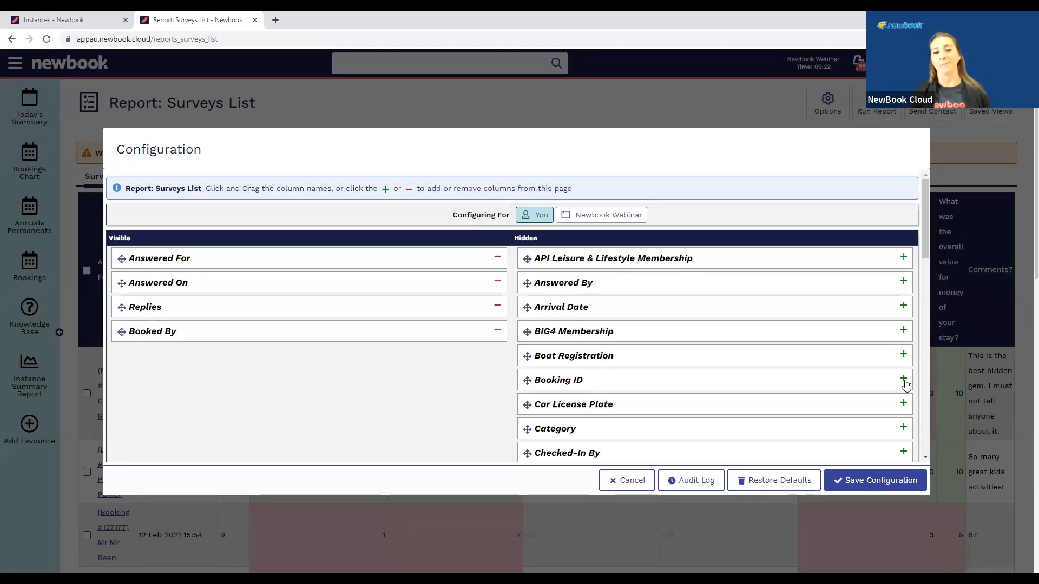
scroll(794, 382, "down", 1)
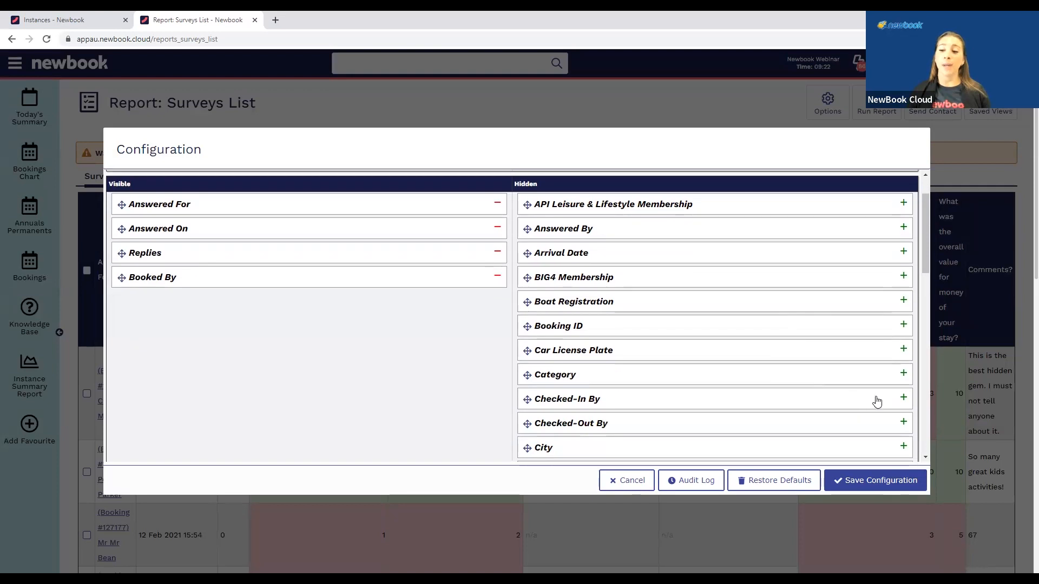
left_click(903, 400)
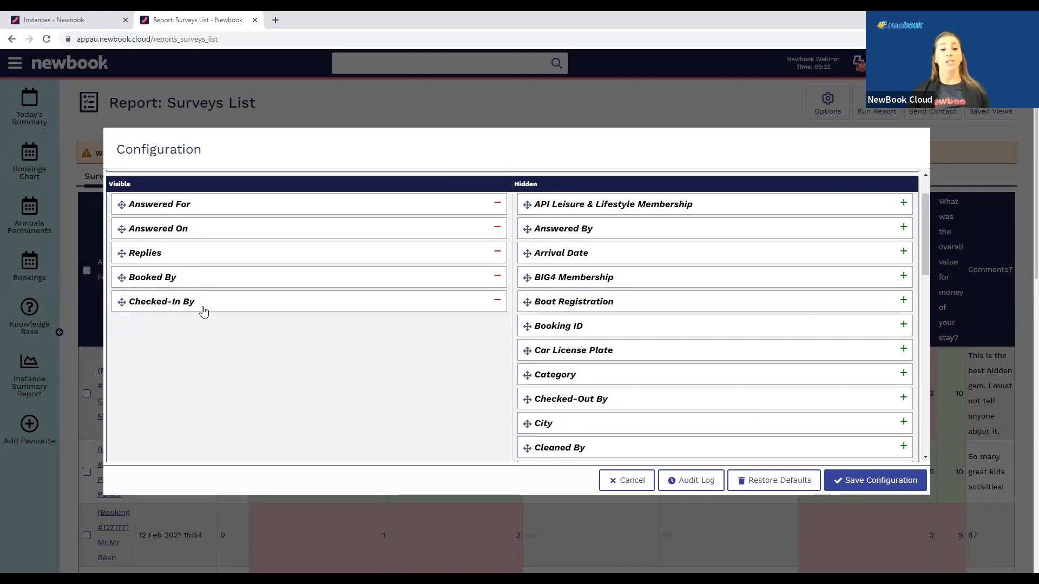
left_click(877, 486)
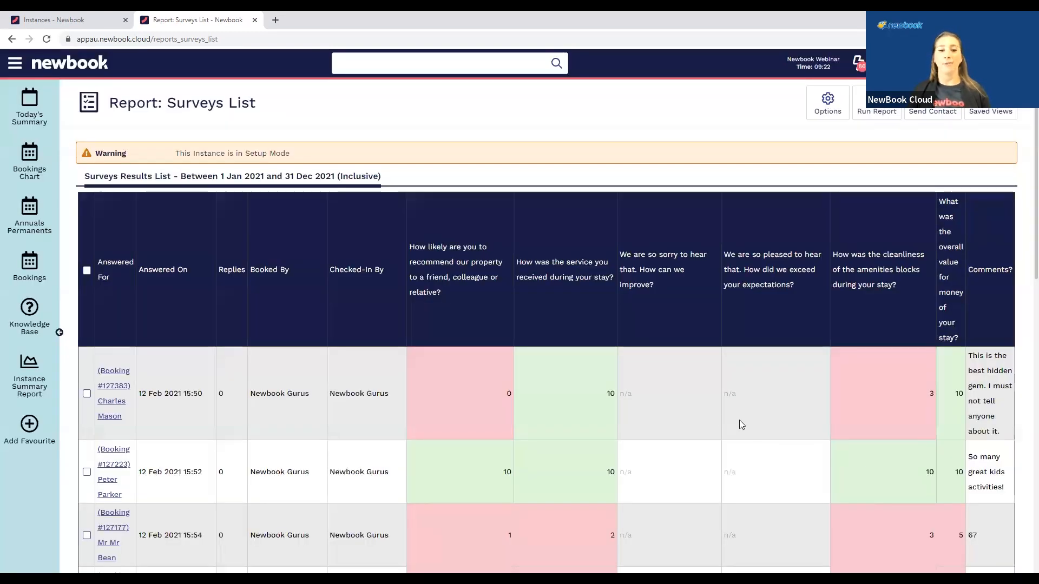
scroll(535, 404, "down", 3)
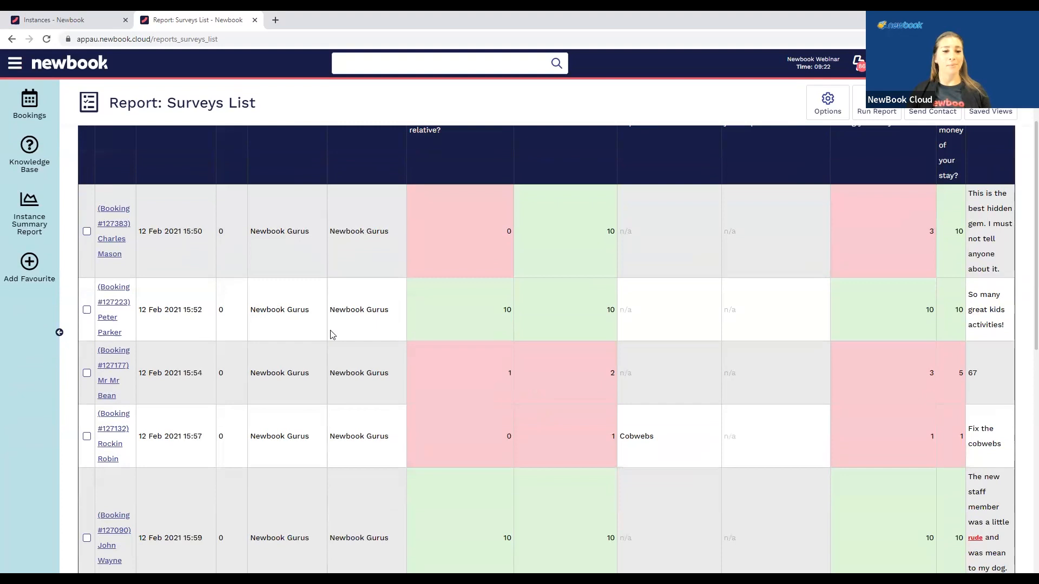
scroll(416, 365, "down", 6)
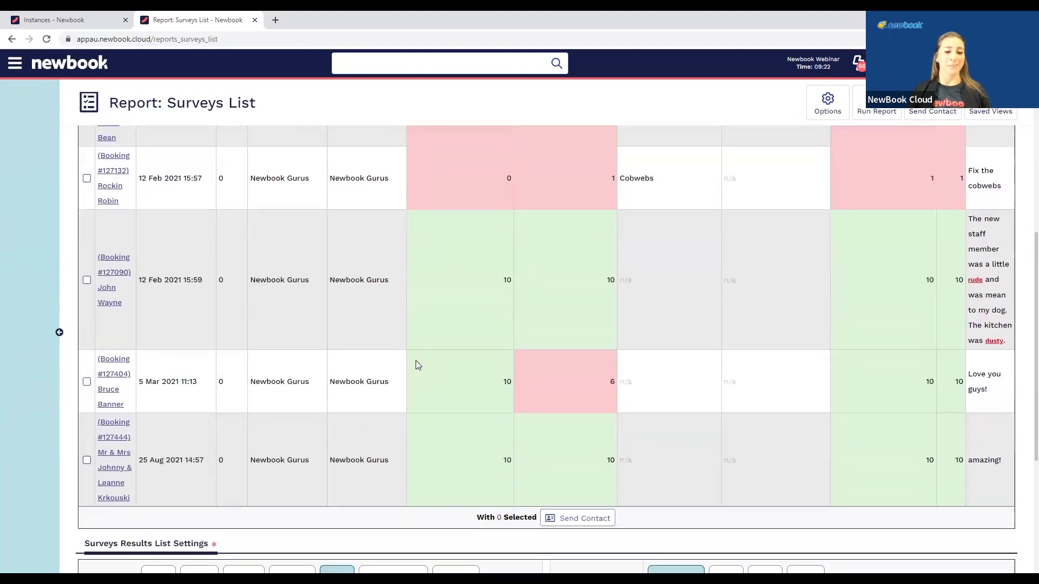
Find Scheduled Reports by searching the navigation for "report" and open the Surveys Results List schedule for editing
scroll(416, 362, "up", 9)
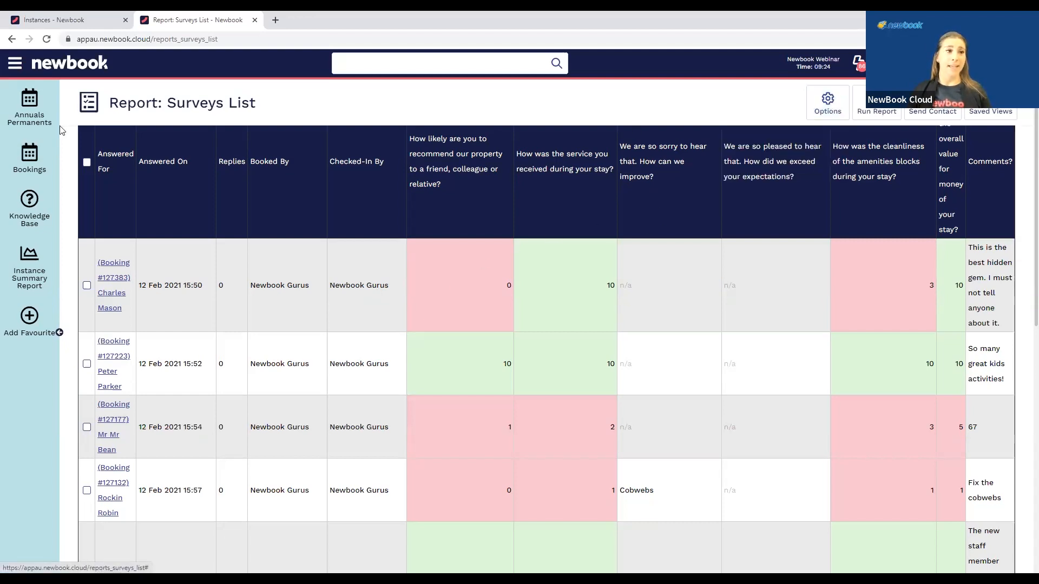
left_click(14, 70)
type("report")
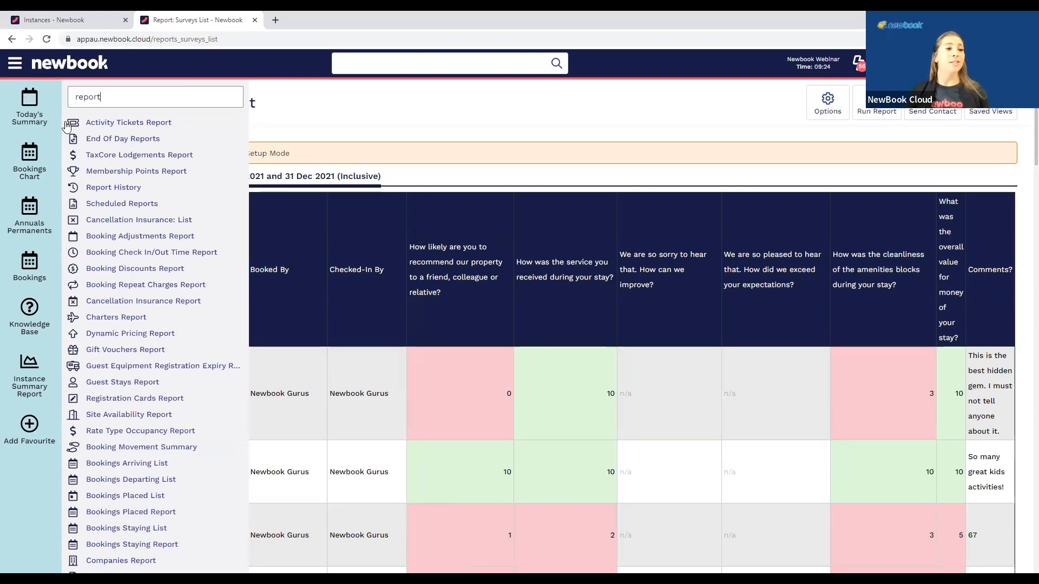
left_click(151, 204)
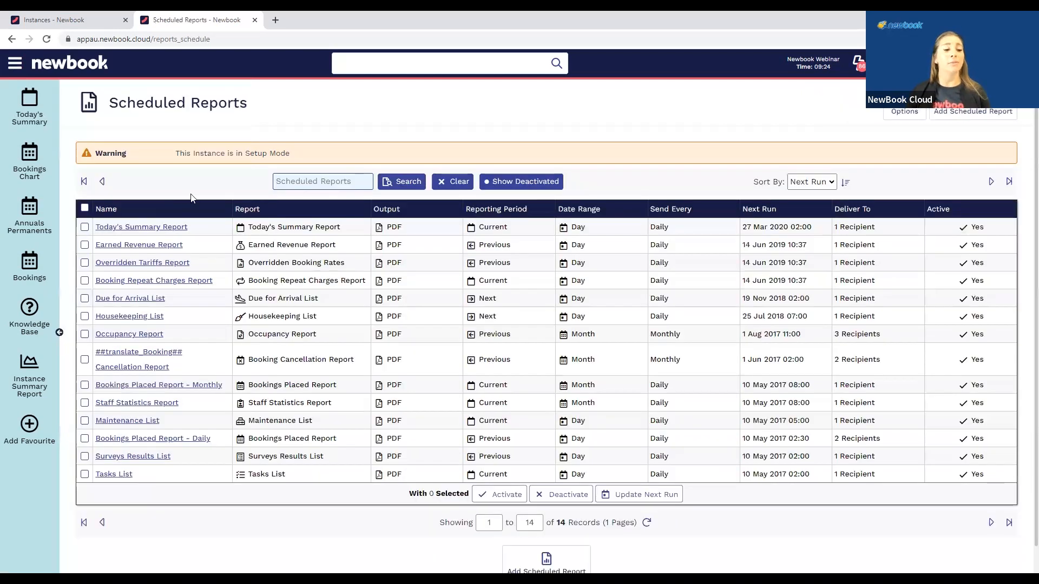
left_click(144, 461)
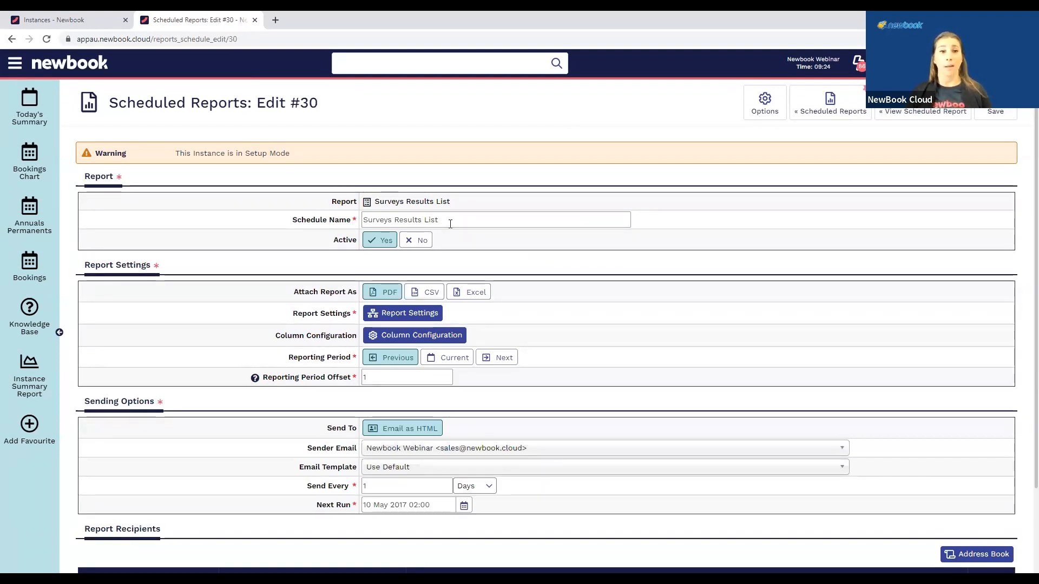
Check the Report Settings and the Column Configuration of the Surveys Results List schedule without changing either
left_click(399, 318)
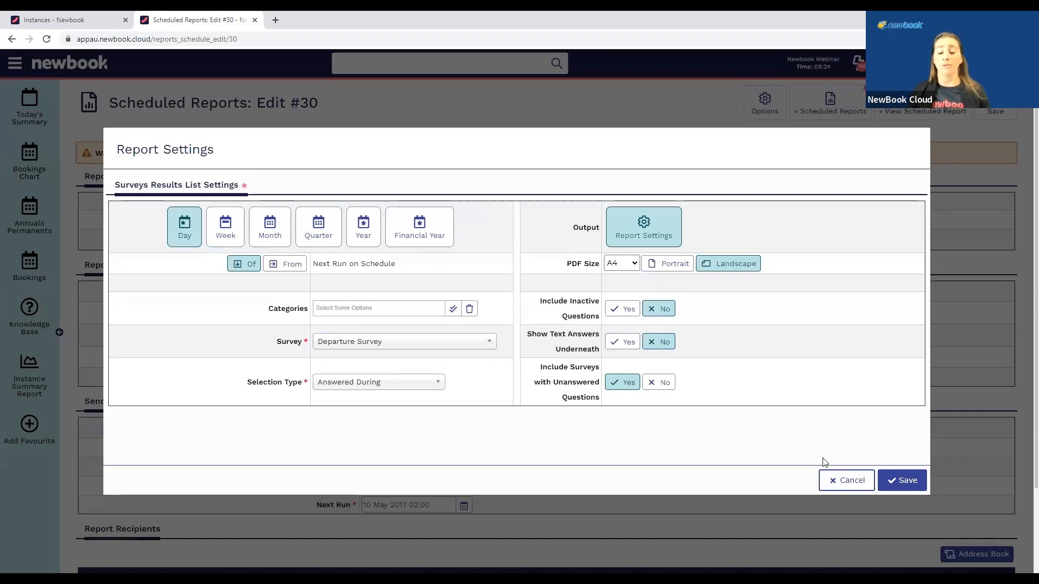
left_click(851, 481)
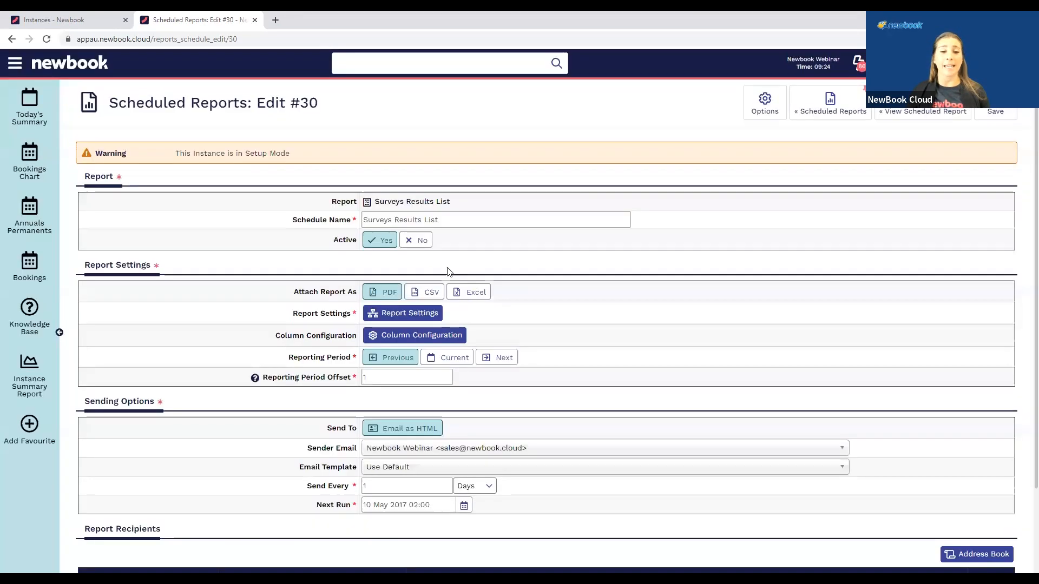
left_click(416, 341)
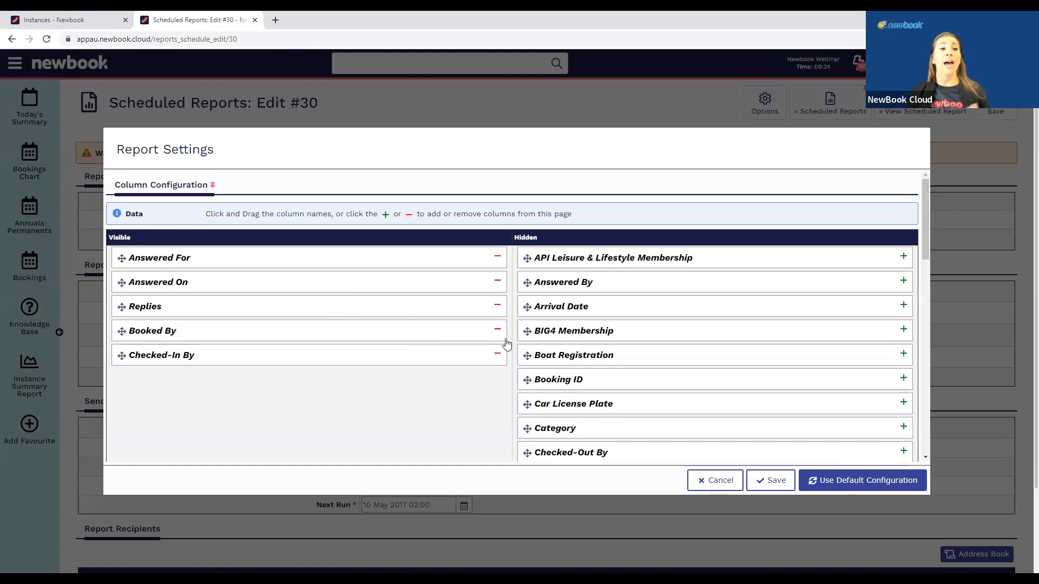
left_click(714, 481)
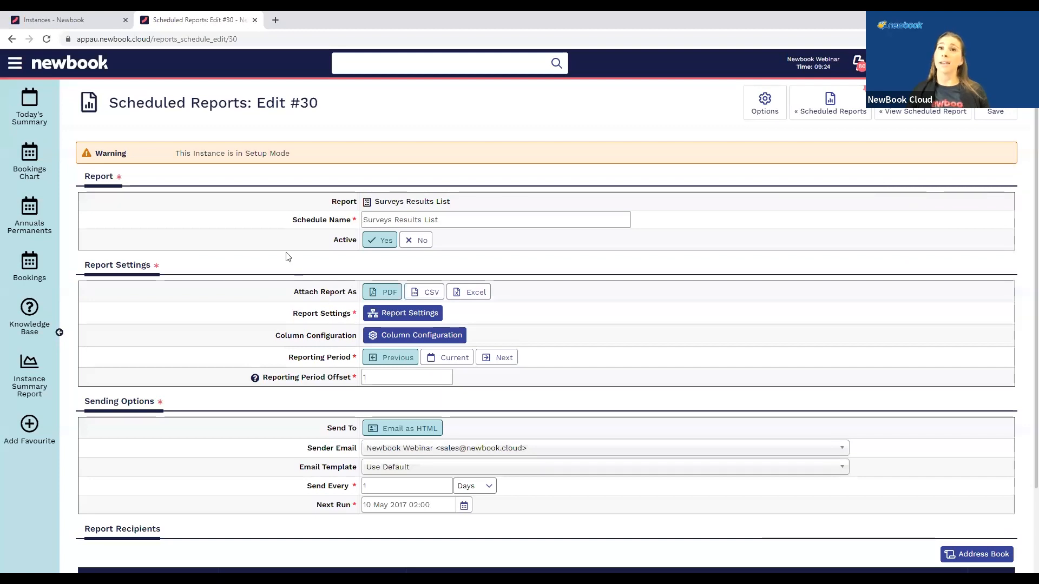
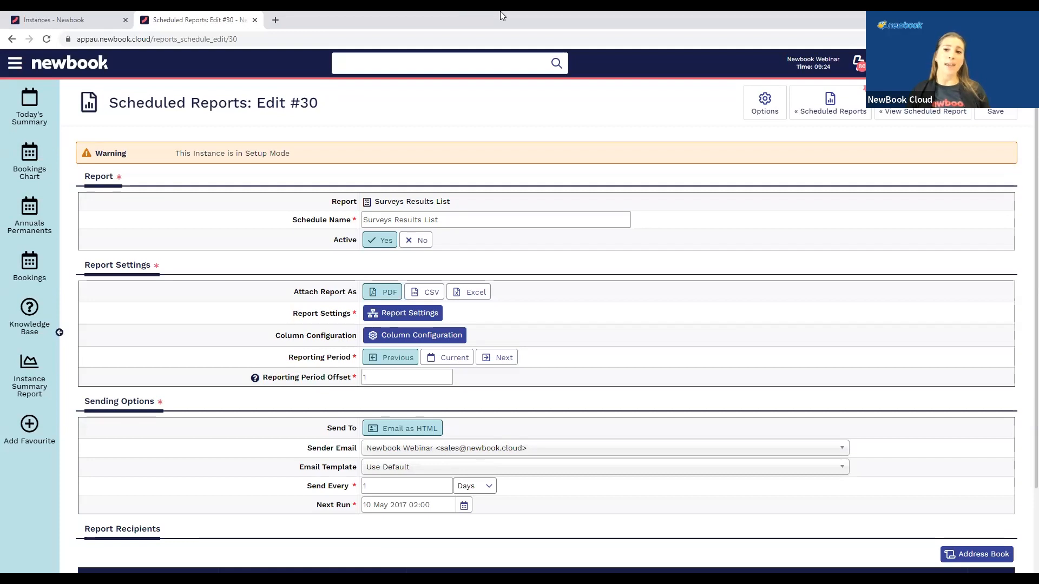
left_click(773, 110)
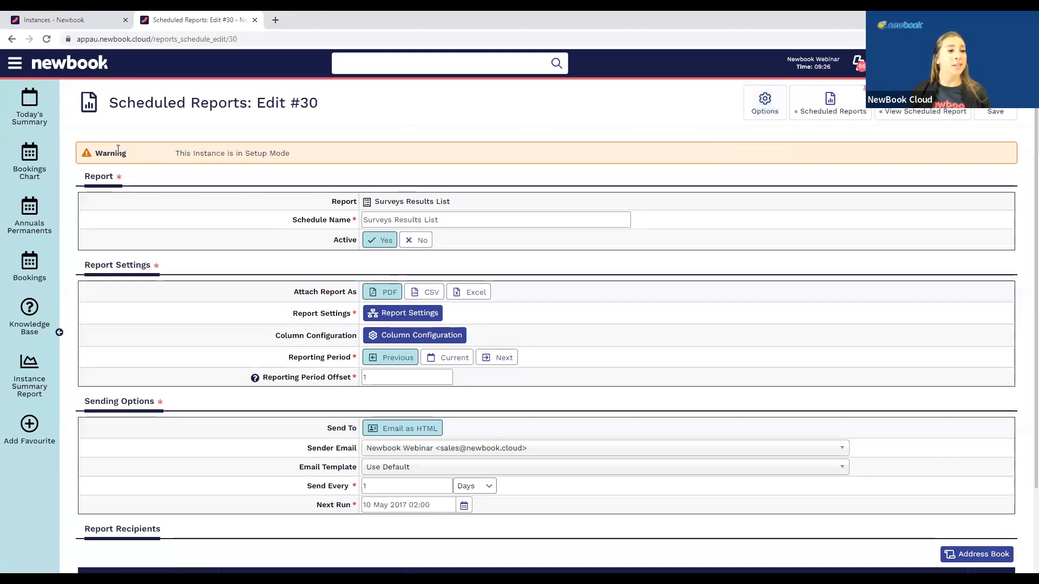
Find Repeat Charges by searching the navigation for "repeat" and open the client account of the first charge in the list
left_click(14, 66)
type("booking")
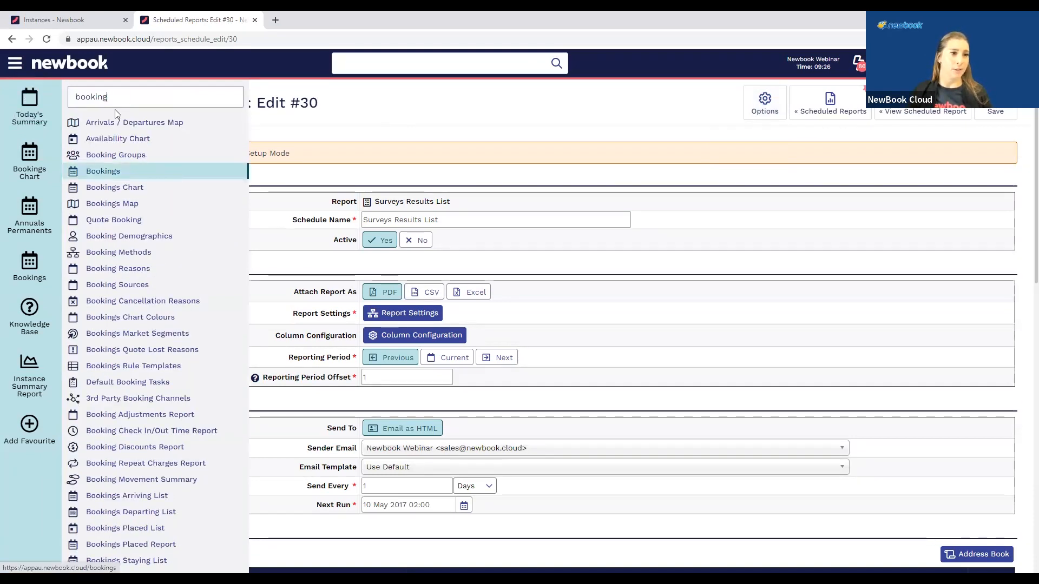
double_click(73, 96)
type("repat")
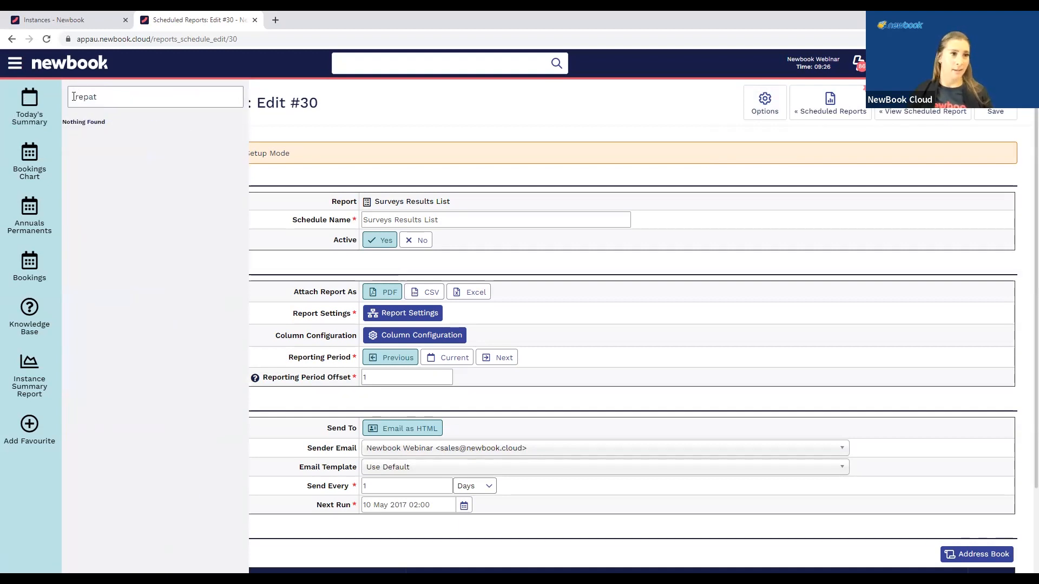
key("BackSpace")
key("BackSpace")
type("eat")
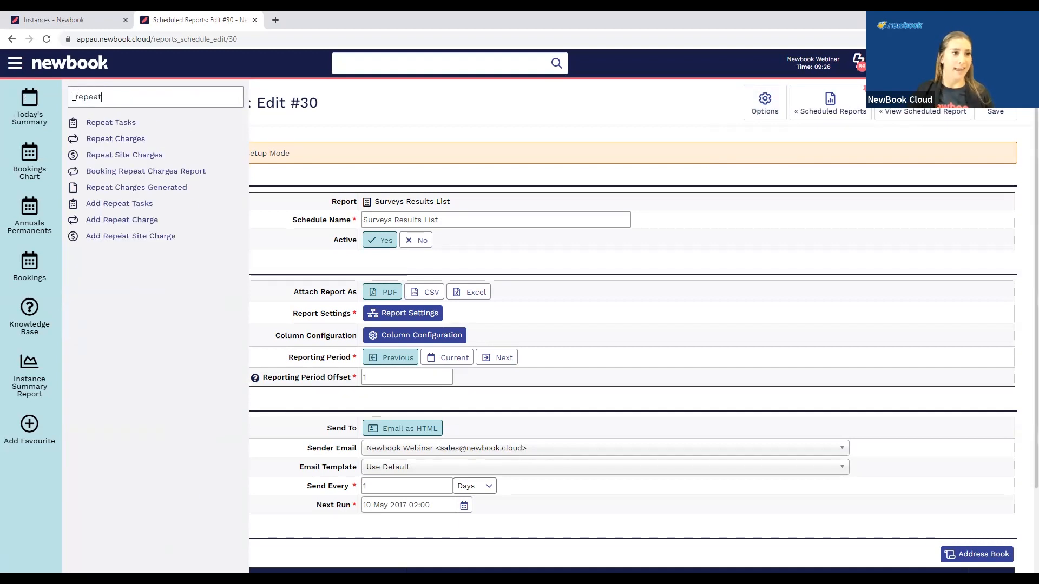
left_click(145, 143)
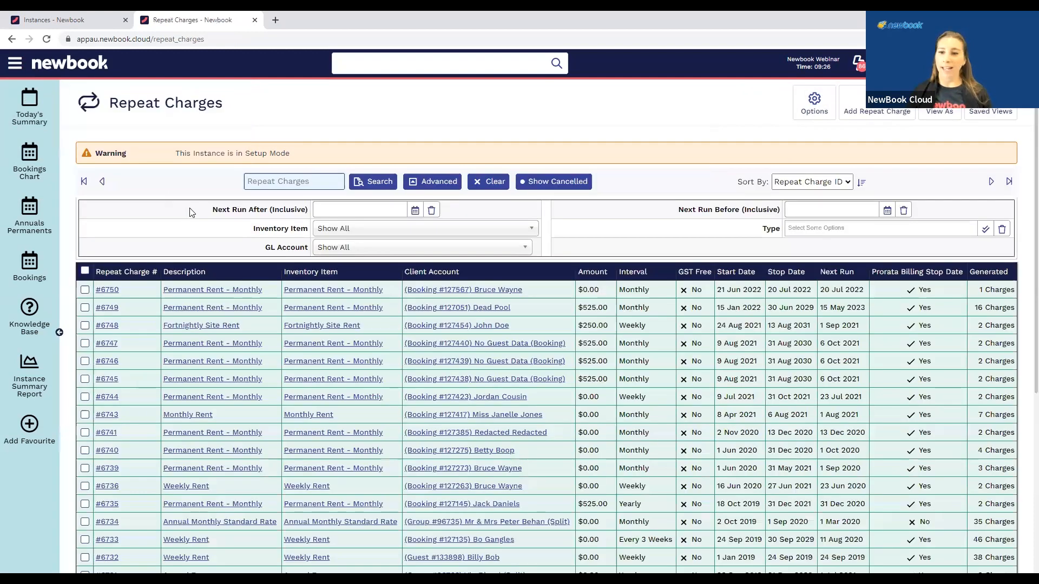
left_click(455, 291)
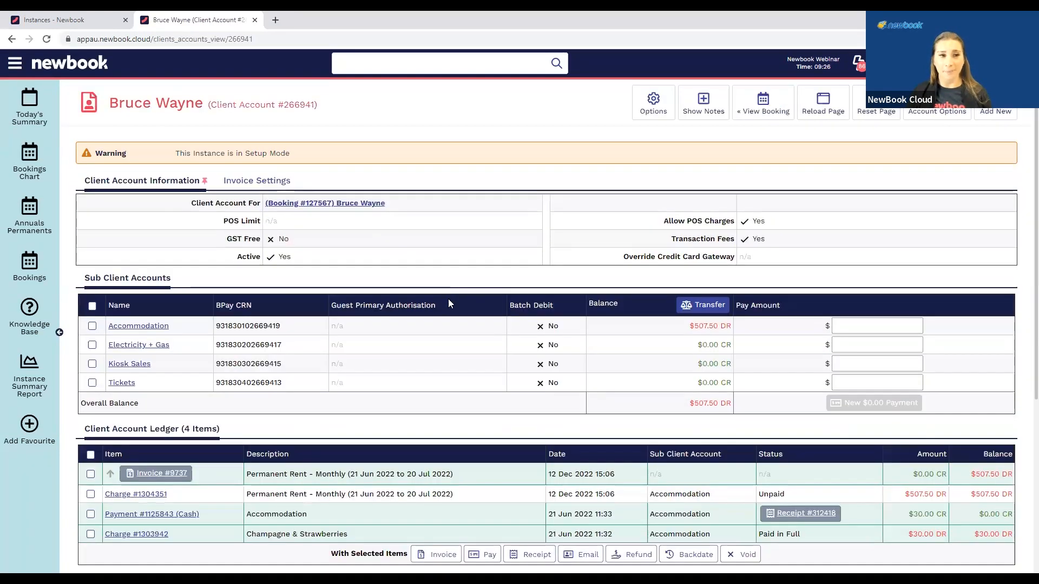
Examine the client account's ledger, Repeat Charges section and available account options
scroll(459, 425, "down", 1)
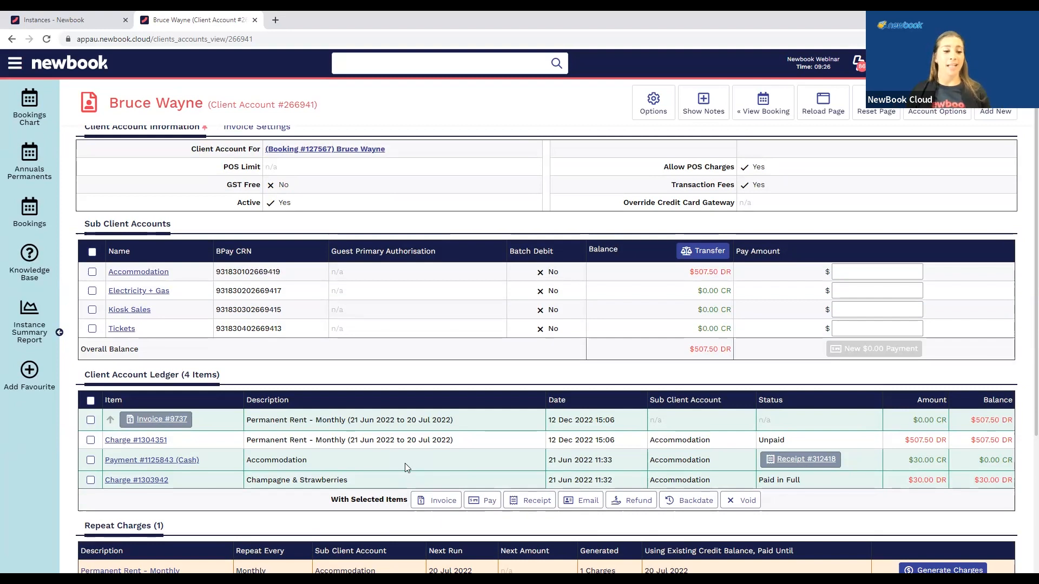
scroll(468, 439, "down", 1)
scroll(467, 438, "down", 4)
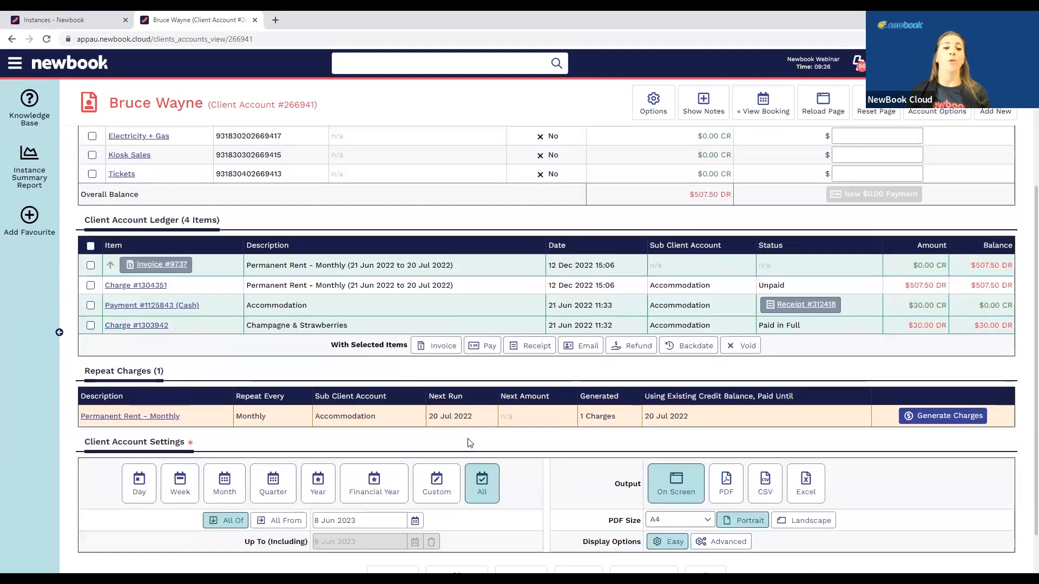
left_click(937, 111)
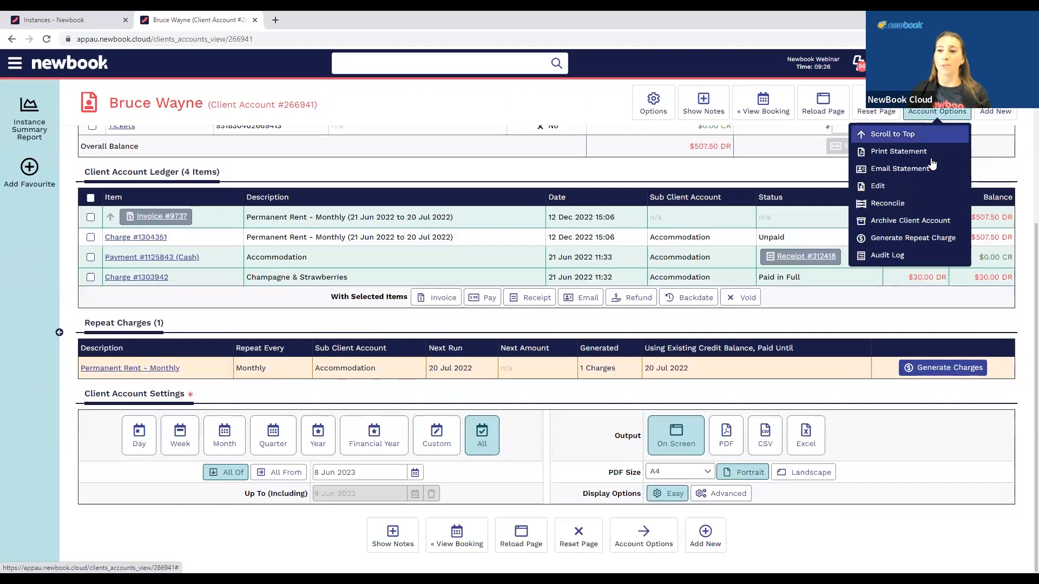
left_click(382, 338)
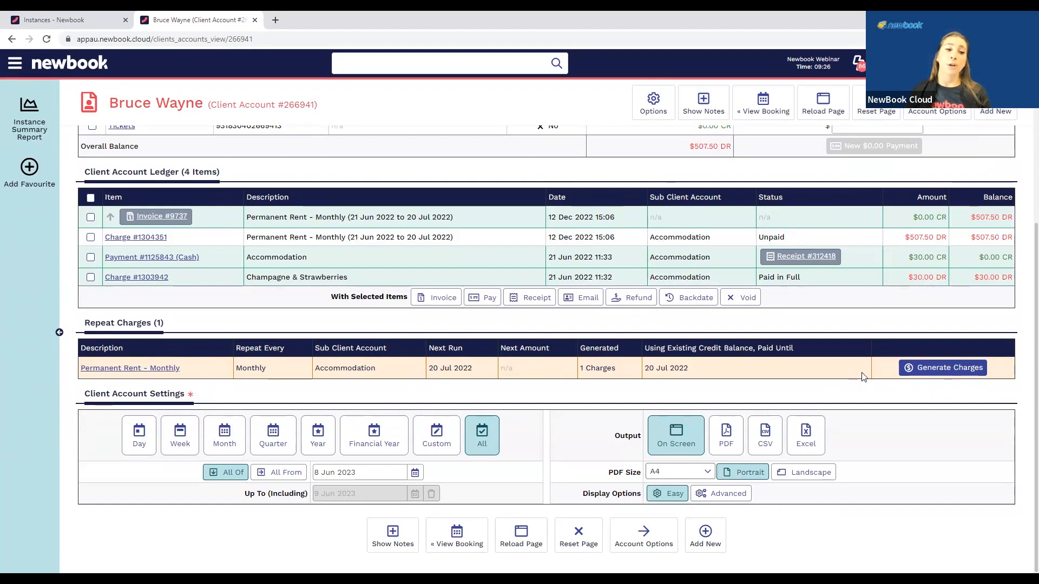
scroll(300, 334, "up", 3)
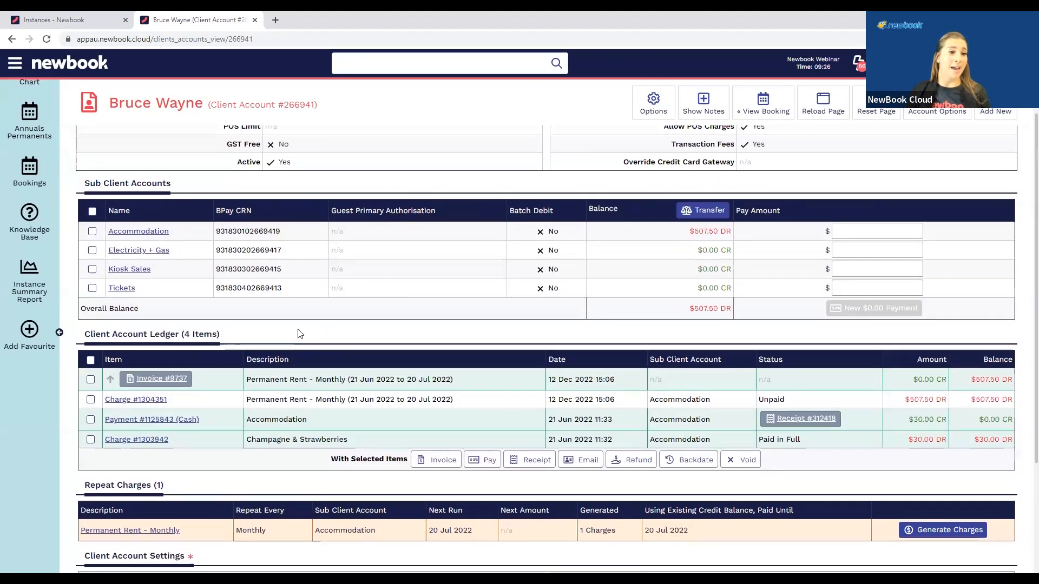
scroll(485, 222, "up", 2)
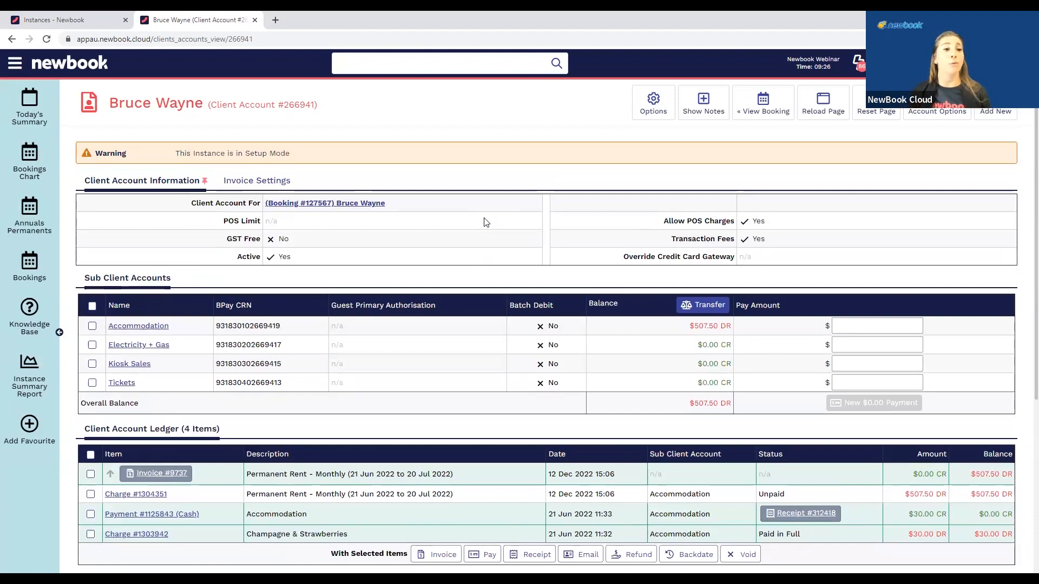
In your client account Tab Configuration, move Repeat Billing above Client Account Information, add a Tab Break between them and save
mouse_move(649, 103)
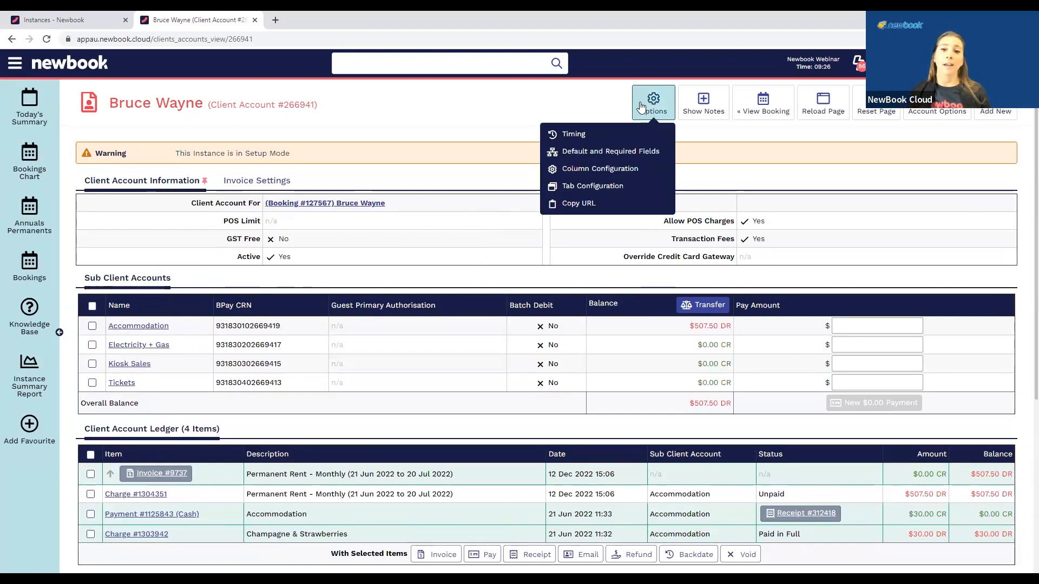
left_click(594, 185)
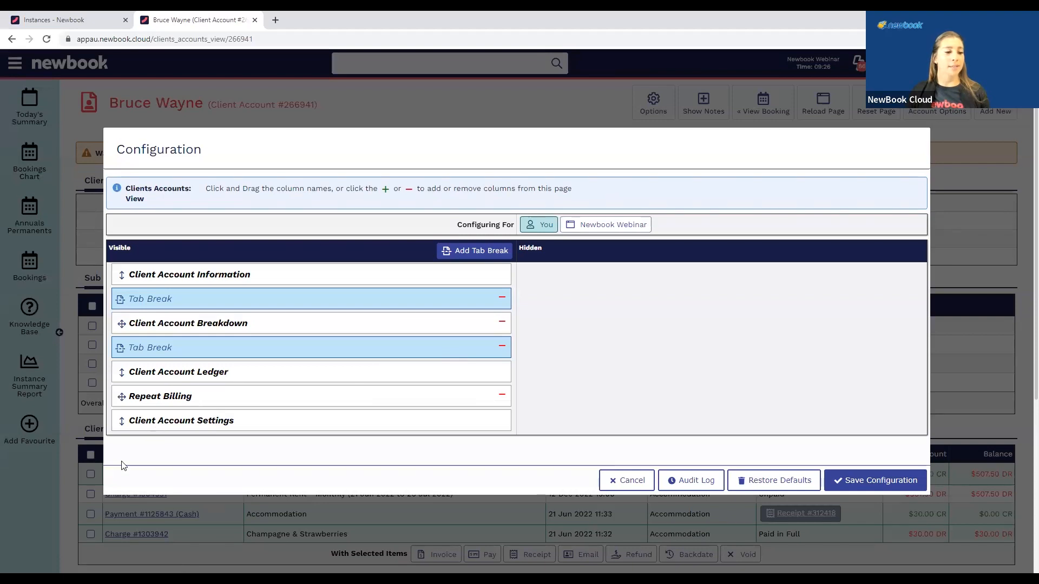
left_click_drag(322, 147, 396, 148)
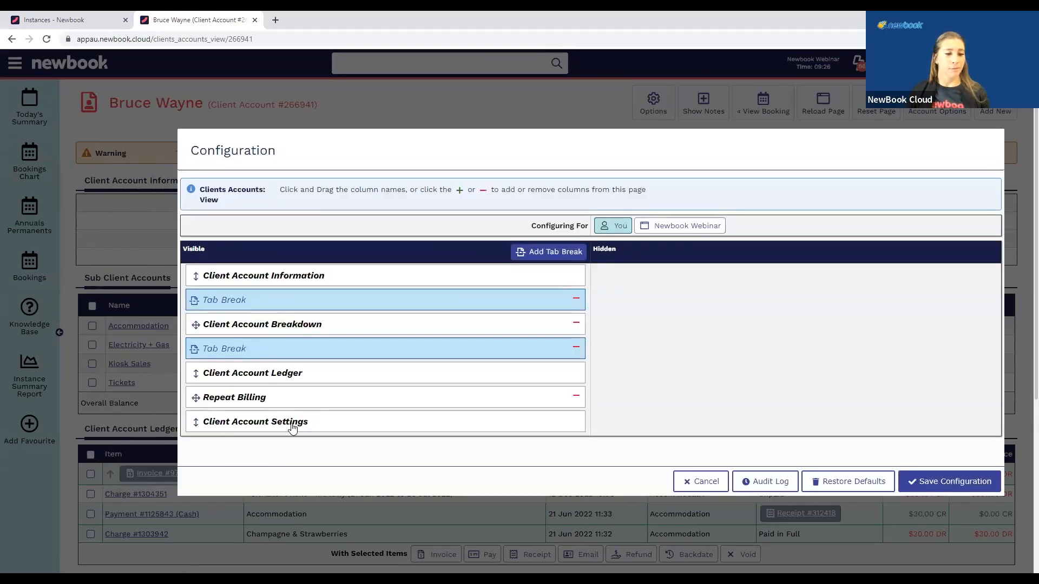
left_click_drag(258, 399, 254, 263)
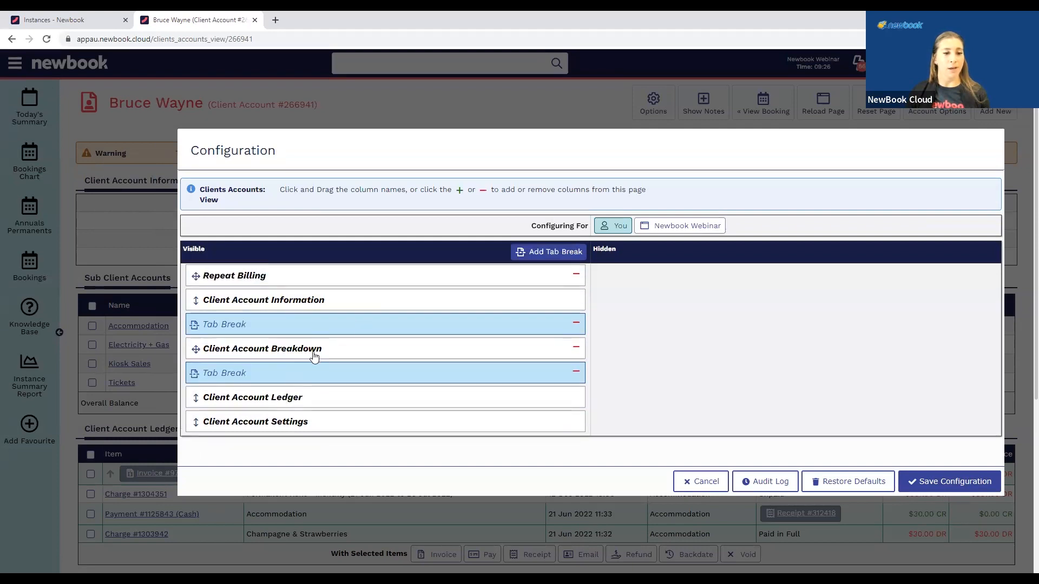
left_click(550, 252)
left_click_drag(341, 450, 303, 298)
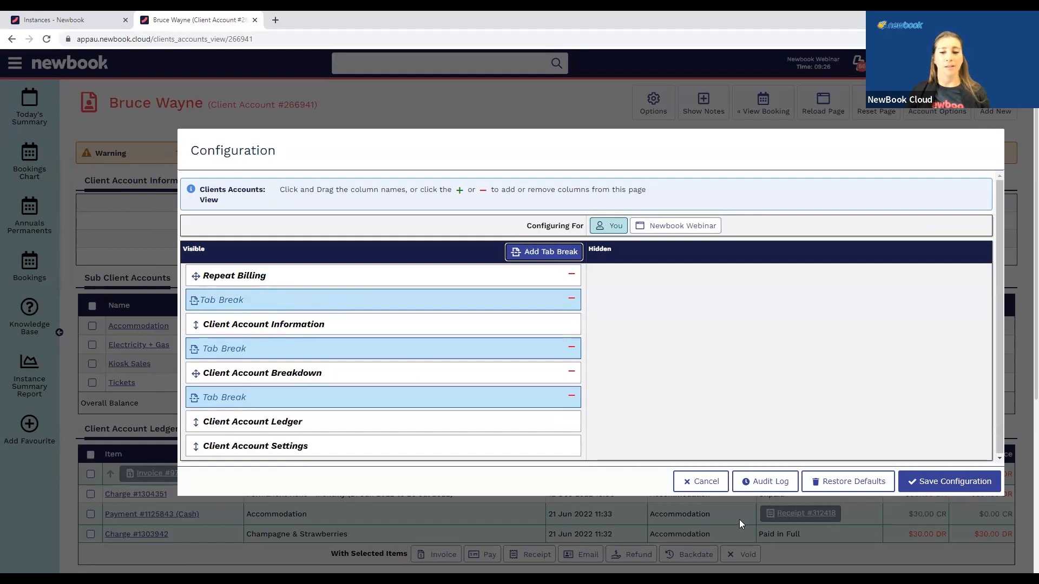
left_click(930, 481)
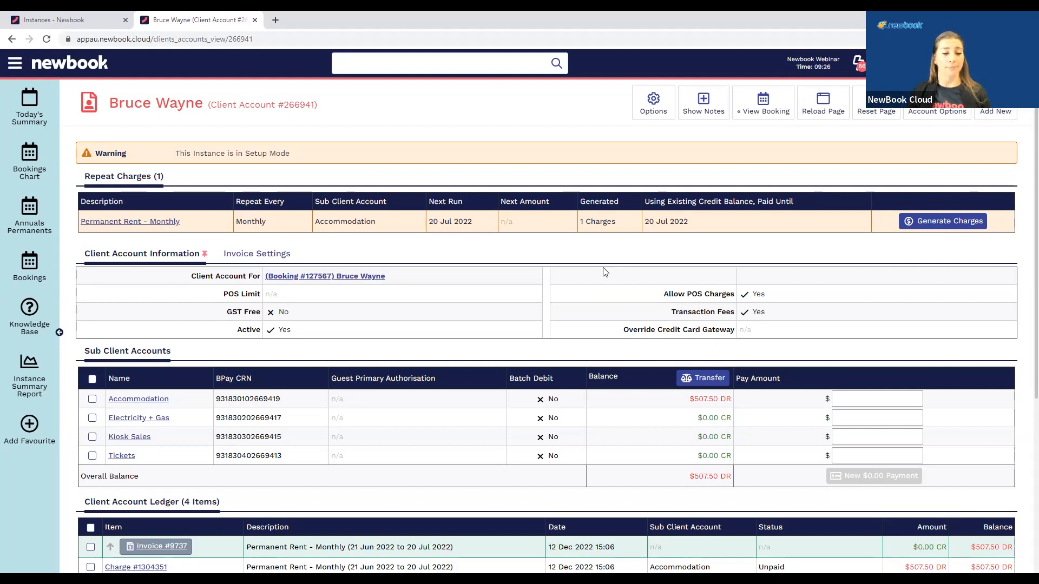
Switch the Display Options in the Client Account Settings to Advanced
scroll(605, 272, "down", 4)
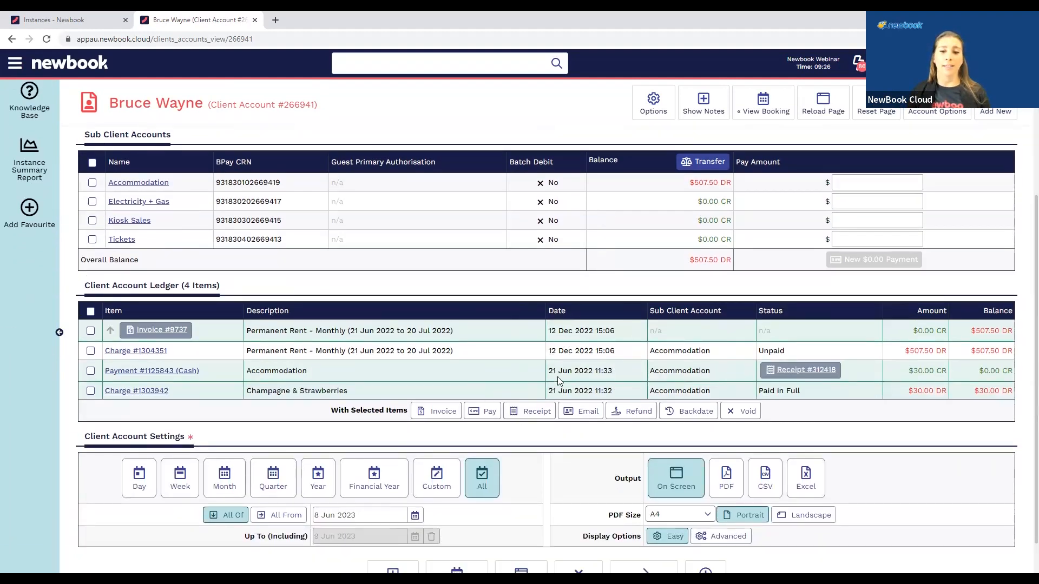
left_click(720, 537)
scroll(565, 430, "down", 2)
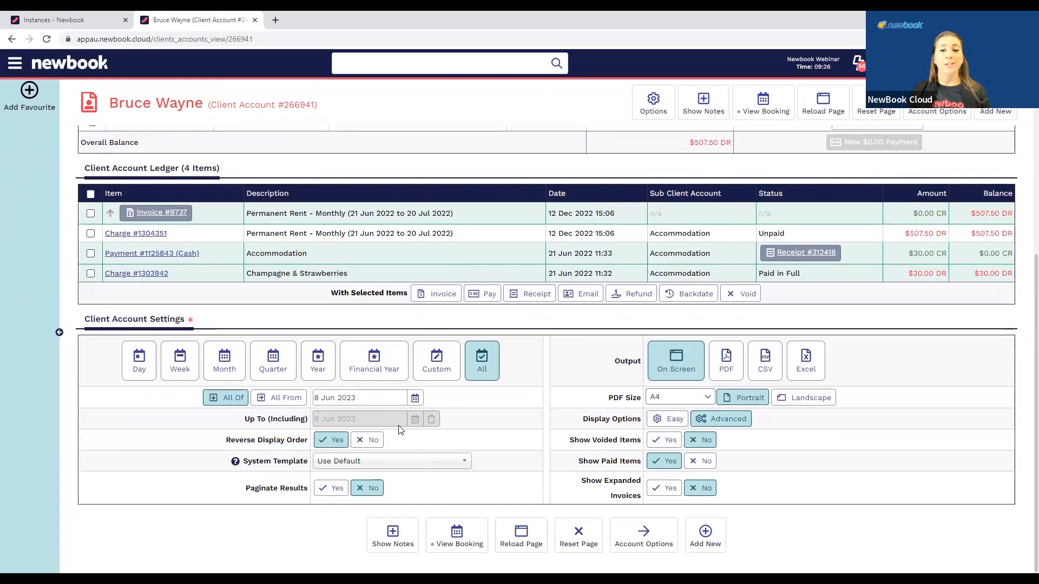
Examine the Reverse Display Order setting against the dates of the newest and oldest entries in the client account ledger
left_click(668, 104)
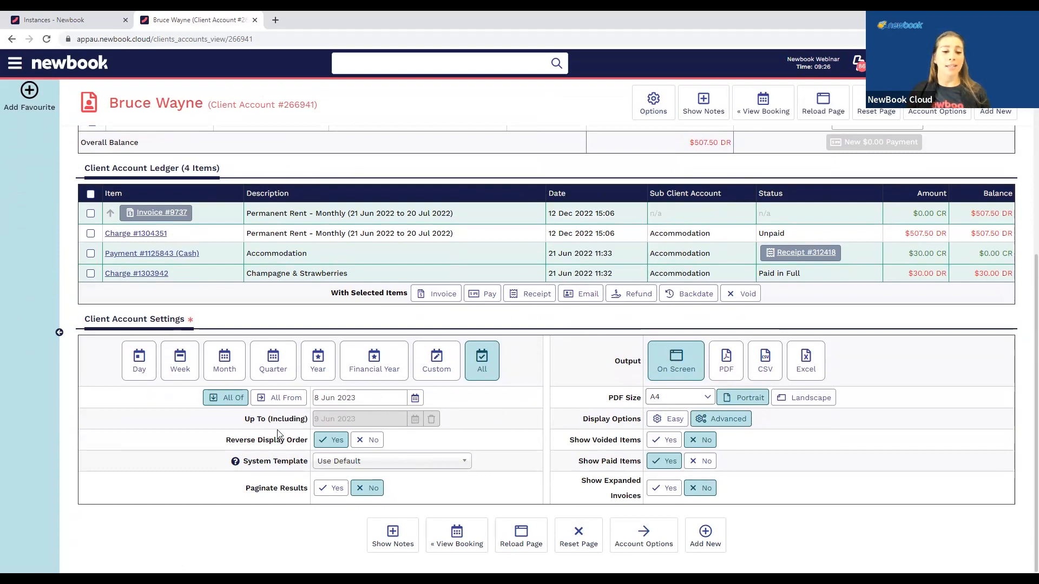
left_click_drag(226, 443, 308, 441)
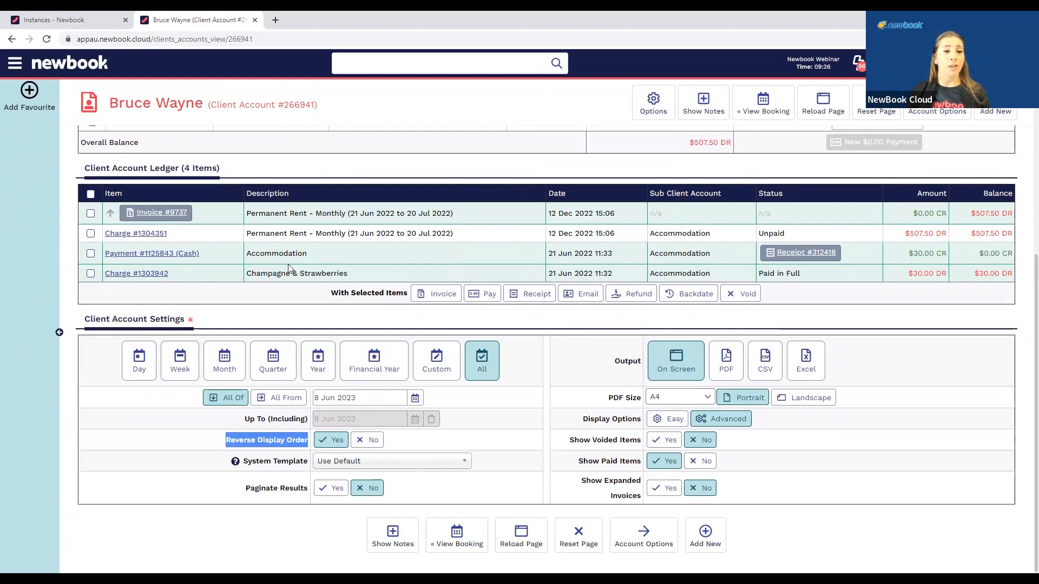
left_click_drag(572, 215, 610, 210)
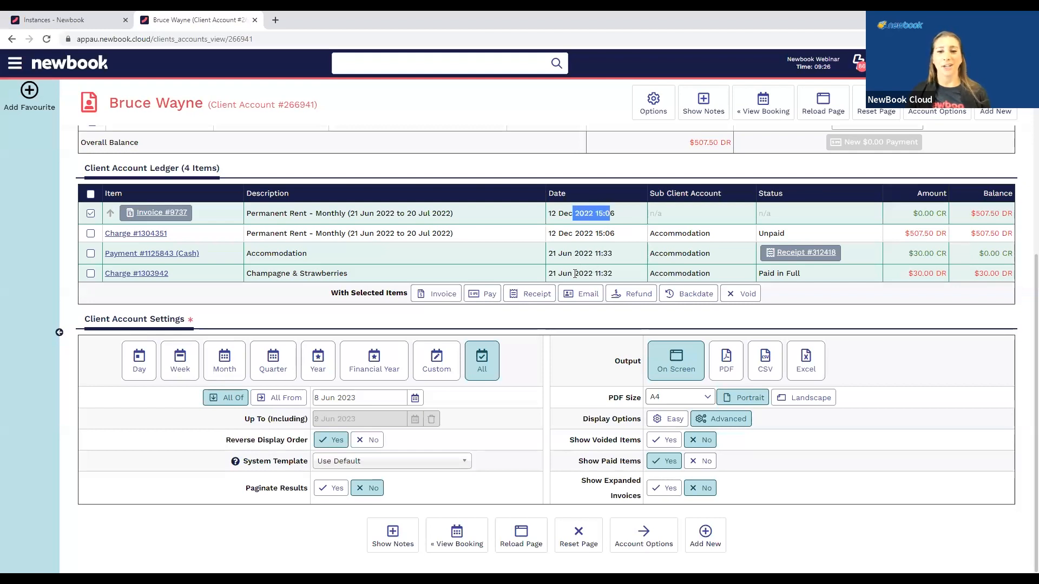
left_click_drag(575, 274, 612, 272)
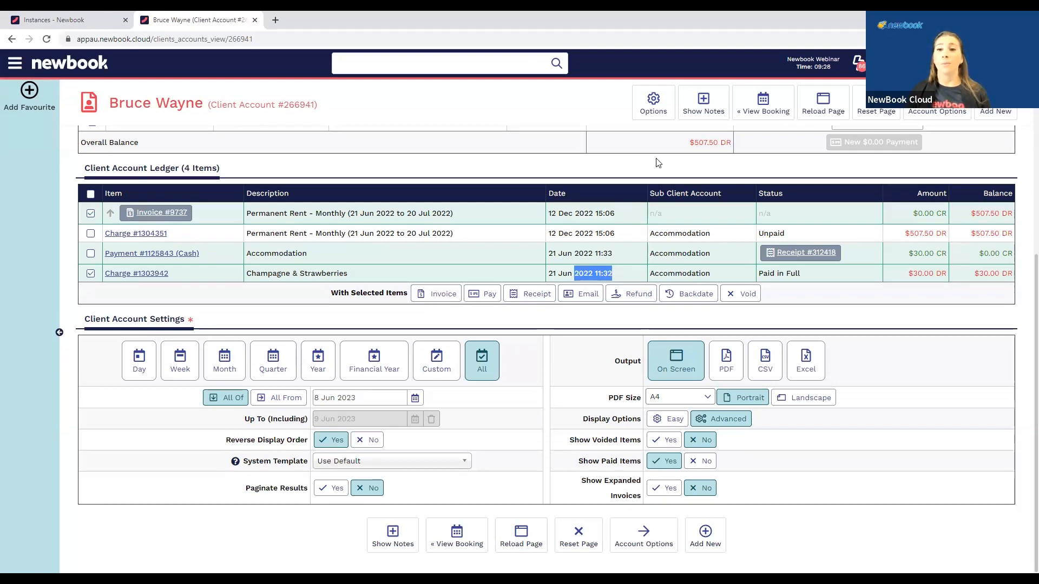
left_click(653, 102)
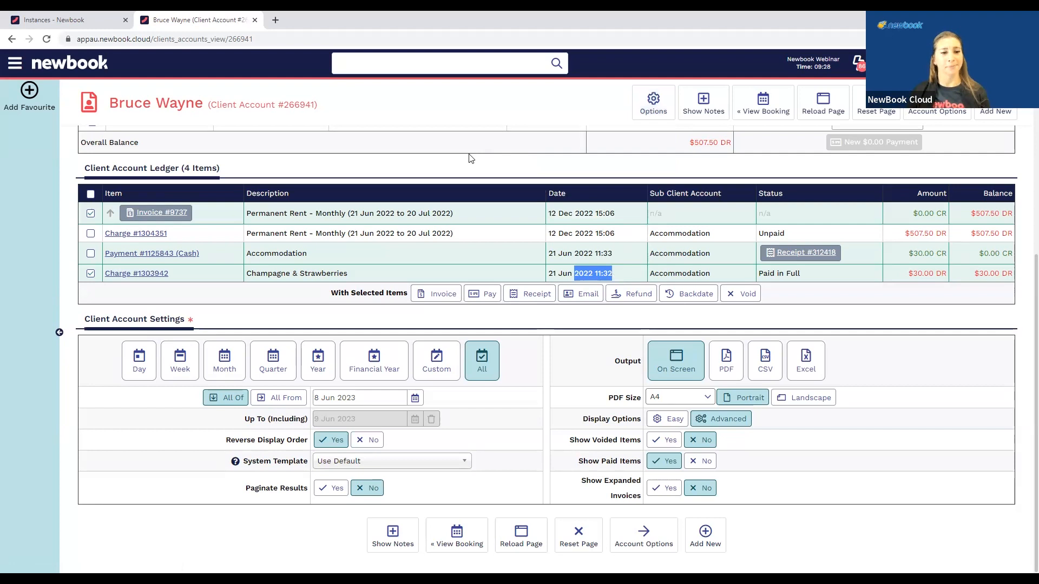
scroll(469, 158, "up", 6)
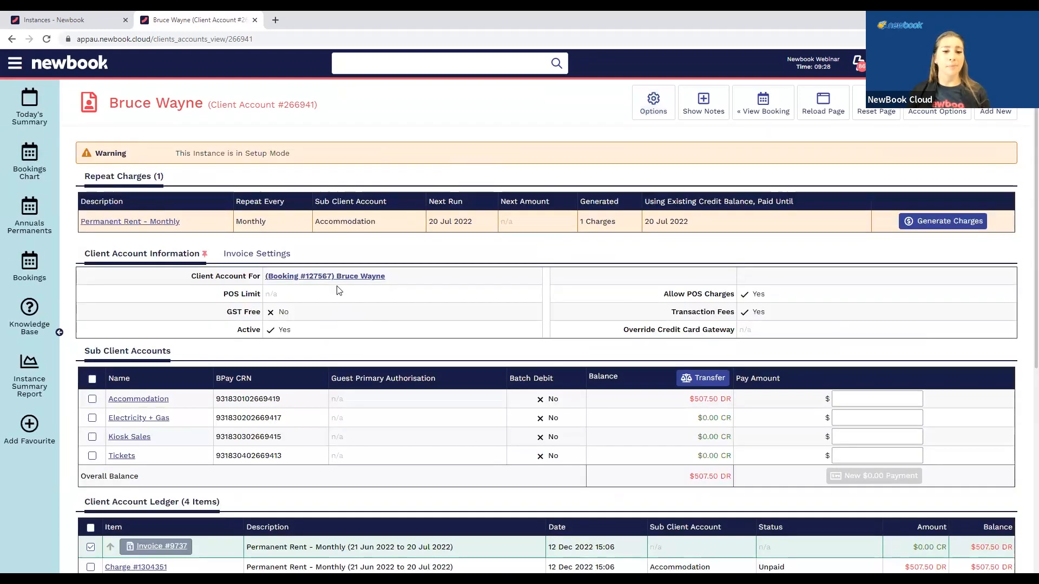
Open the primary guest's record from the booking and, in your tab configuration, add a Tab Break between Contact Details and Identification
left_click(344, 277)
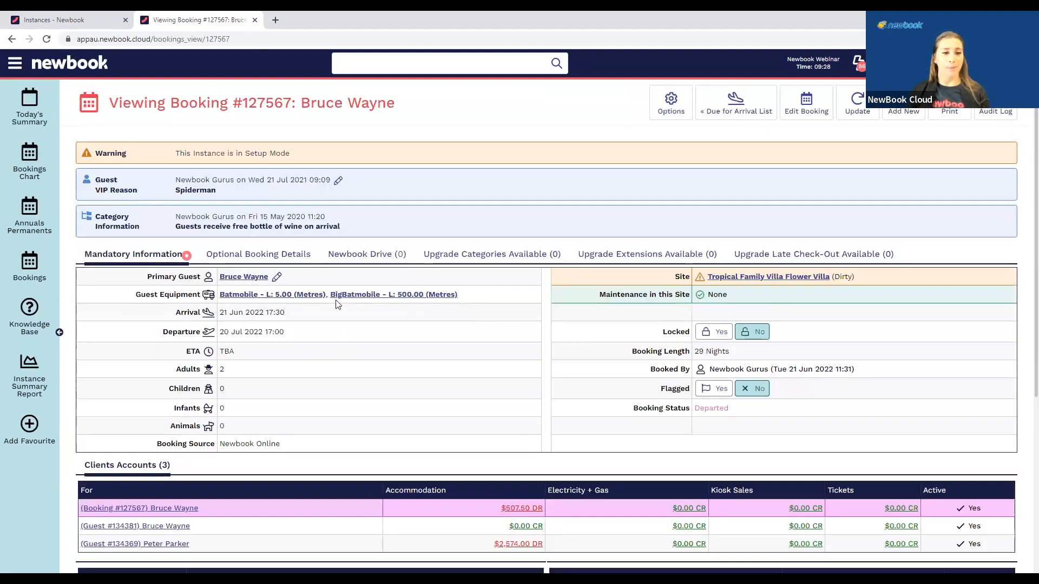
left_click(241, 277)
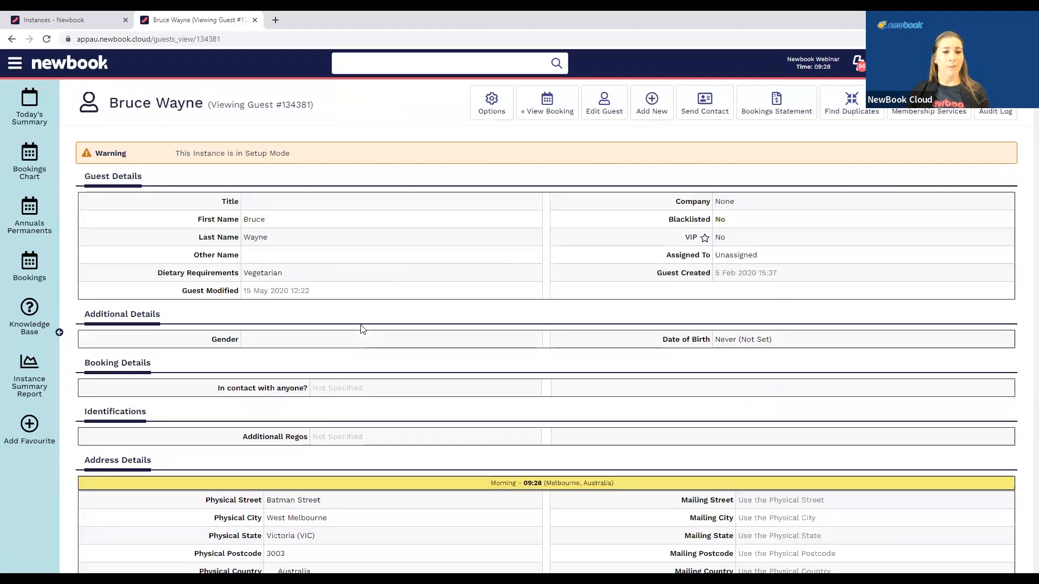
left_click(492, 103)
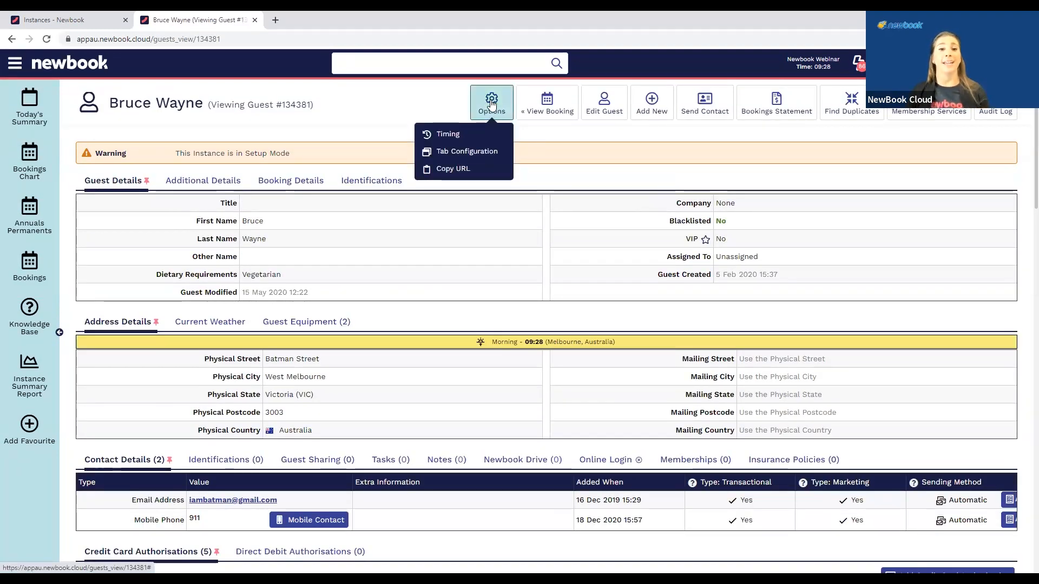
left_click(477, 153)
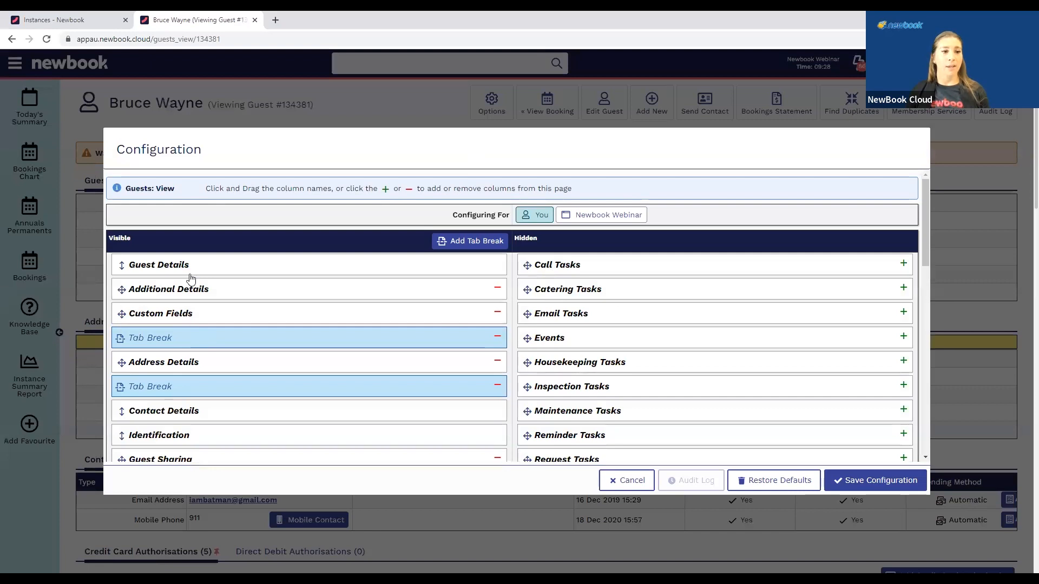
scroll(229, 371, "down", 1)
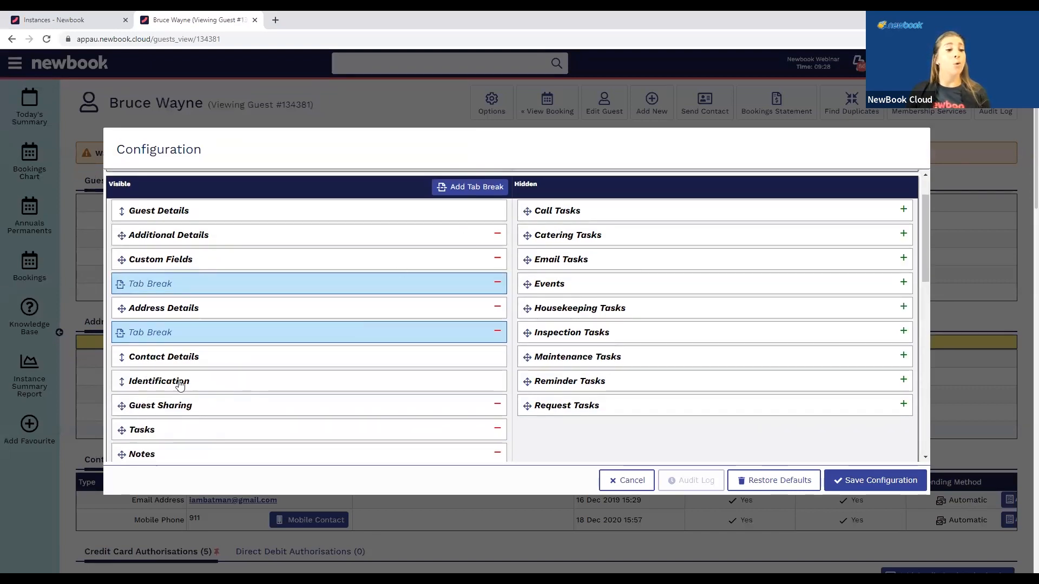
left_click(469, 187)
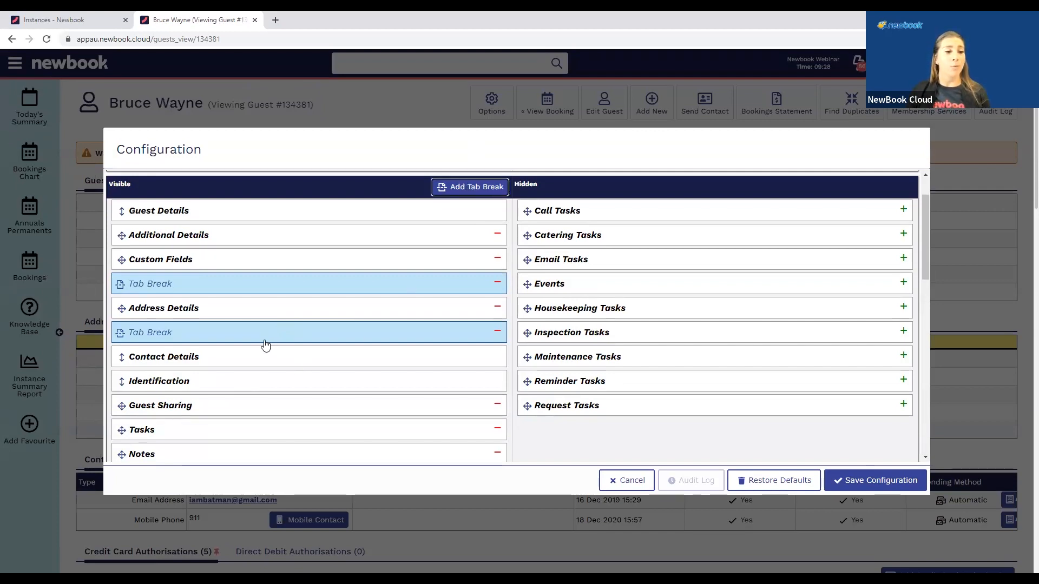
scroll(233, 399, "down", 3)
left_click_drag(232, 409, 227, 215)
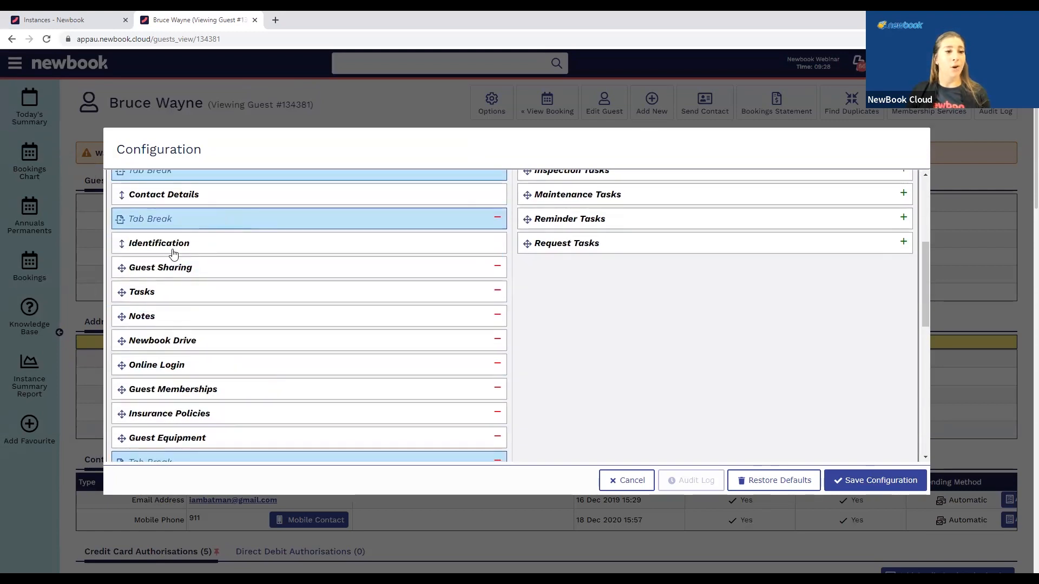
Move Guest Equipment up to directly below Newbook Drive in the guest tab configuration
scroll(514, 387, "down", 1)
left_click_drag(169, 415, 182, 324)
scroll(192, 305, "up", 5)
scroll(265, 373, "down", 8)
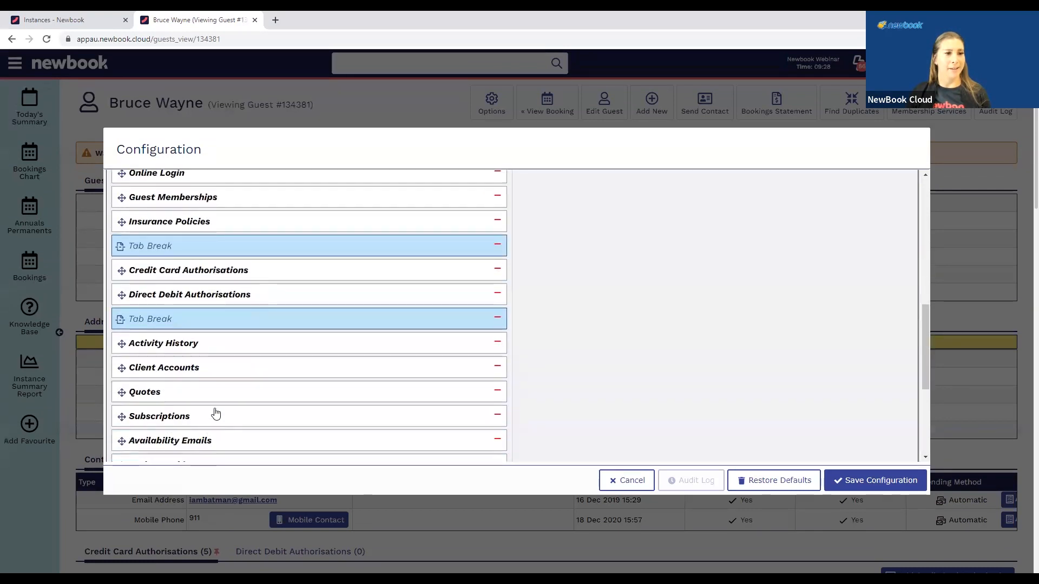
scroll(216, 413, "up", 2)
scroll(279, 278, "up", 3)
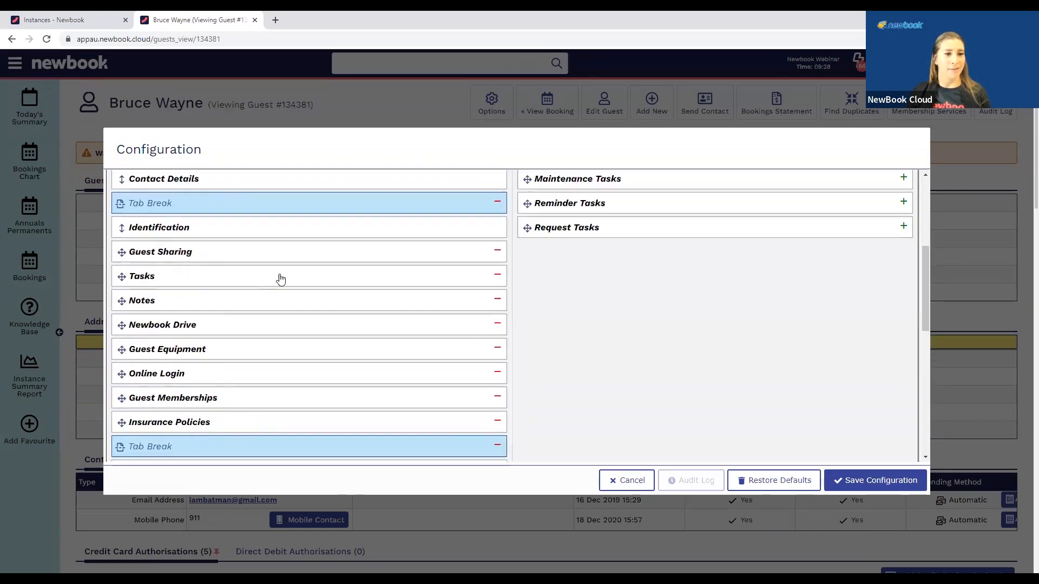
scroll(491, 301, "down", 2)
scroll(320, 422, "down", 6)
scroll(427, 244, "up", 10)
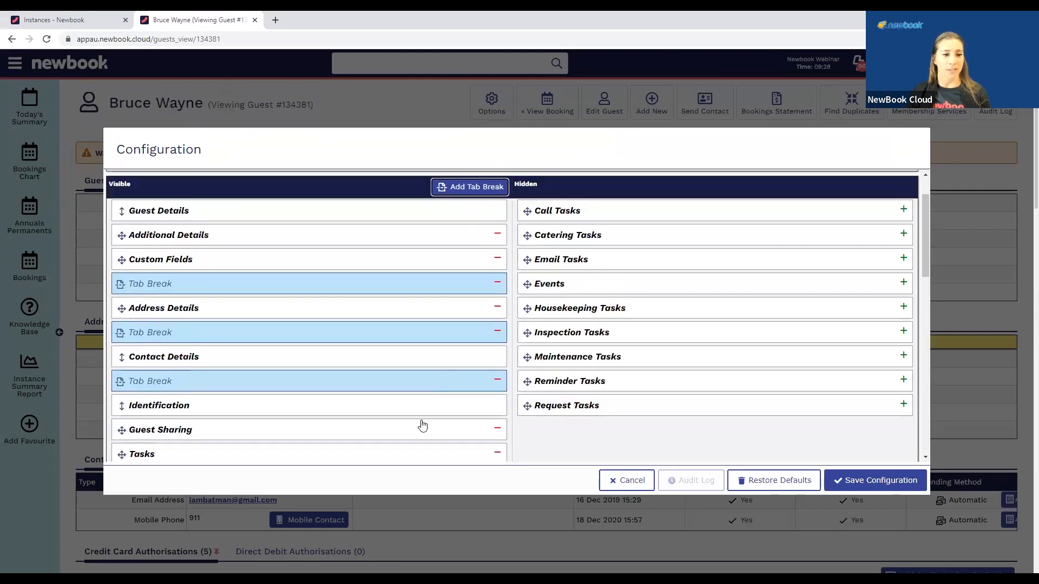
Move the Tab Breaks around the Credit Card and Direct Debit Authorisations to directly above and below Guest Equipment, and save the configuration
scroll(422, 423, "down", 5)
scroll(311, 360, "down", 5)
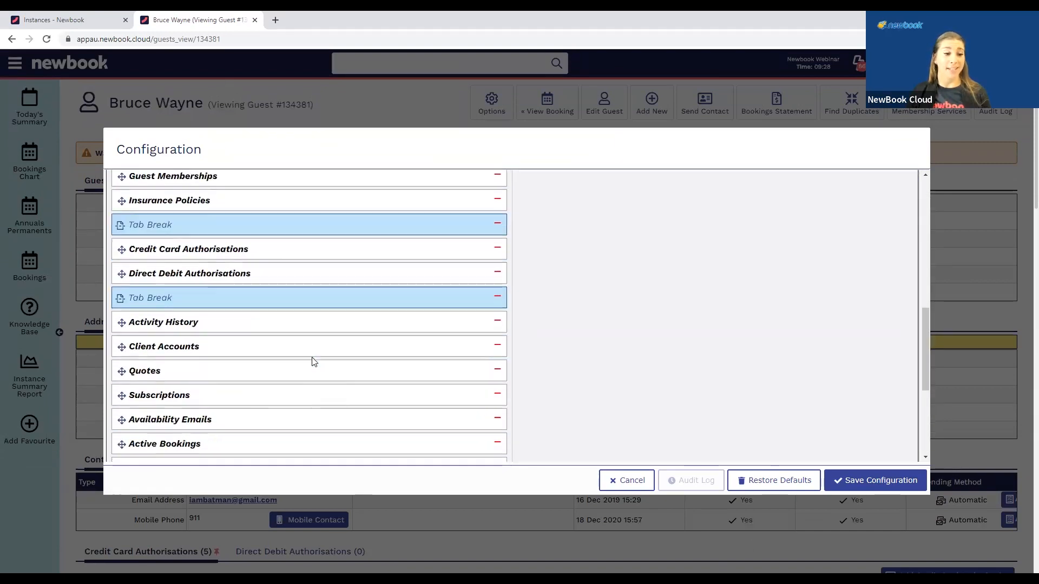
left_click_drag(242, 410, 233, 299)
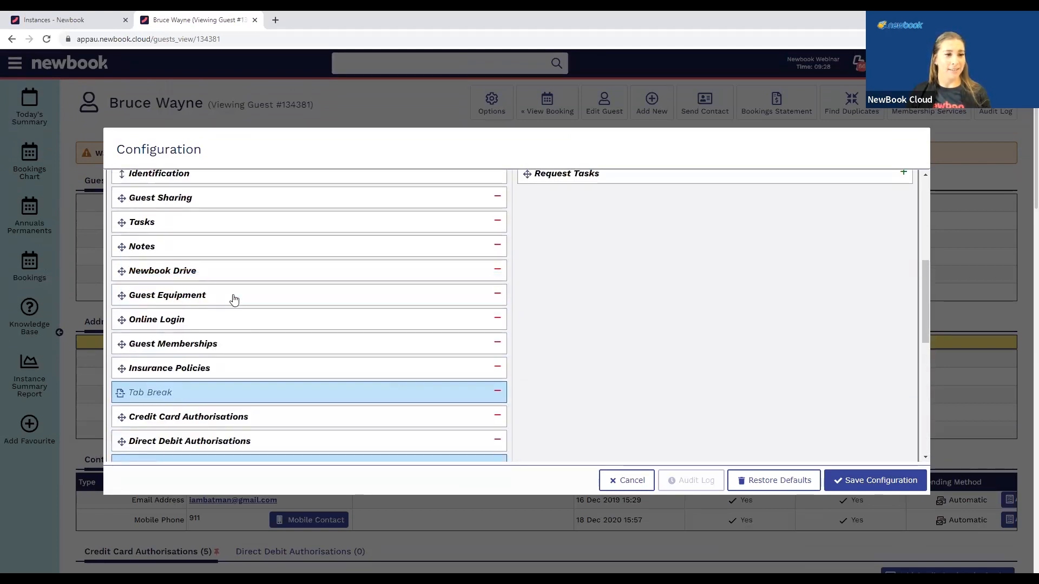
left_click_drag(228, 405, 242, 287)
scroll(333, 384, "down", 2)
scroll(245, 279, "up", 1)
scroll(252, 311, "up", 3)
scroll(254, 436, "down", 4)
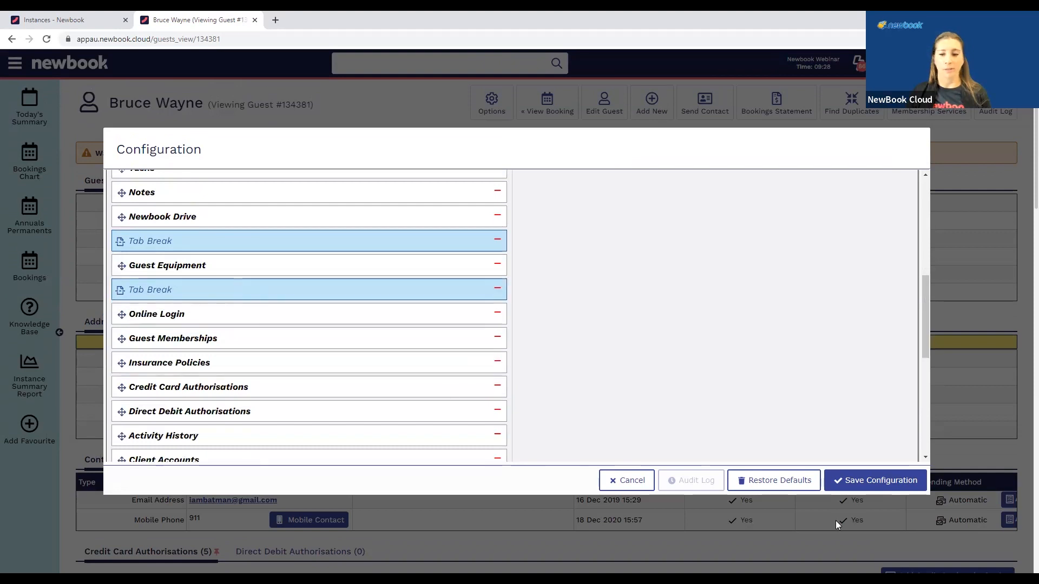
left_click(844, 481)
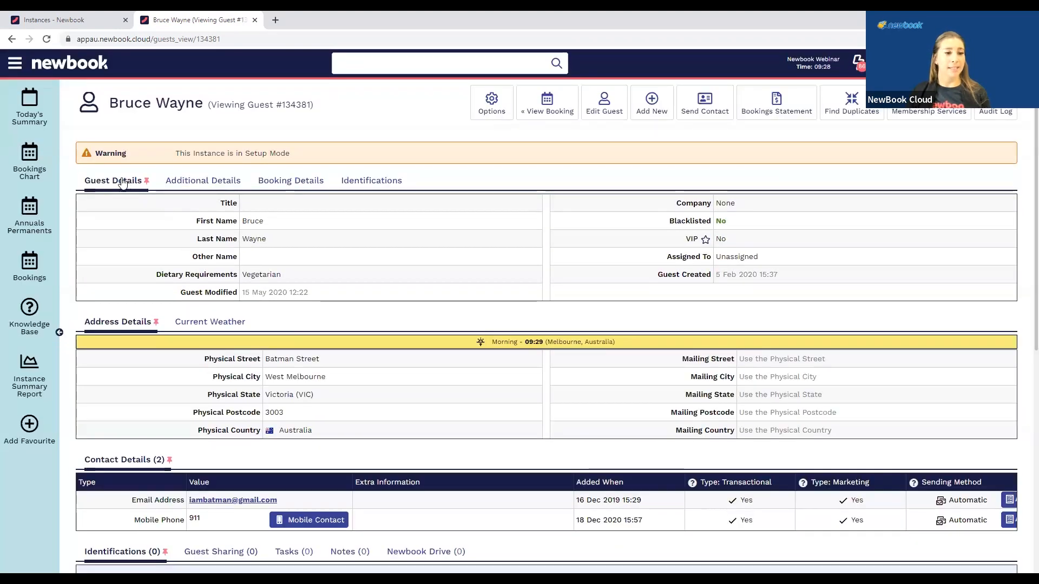
Examine how the sections and tabs are arranged on the guest's view page and on the edit page
scroll(241, 368, "down", 2)
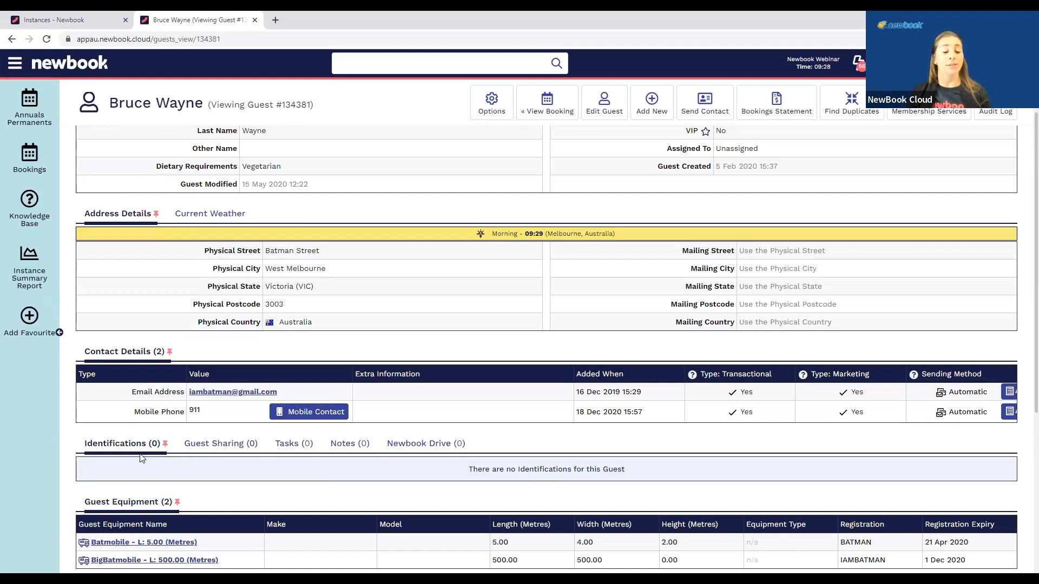
scroll(140, 458, "down", 4)
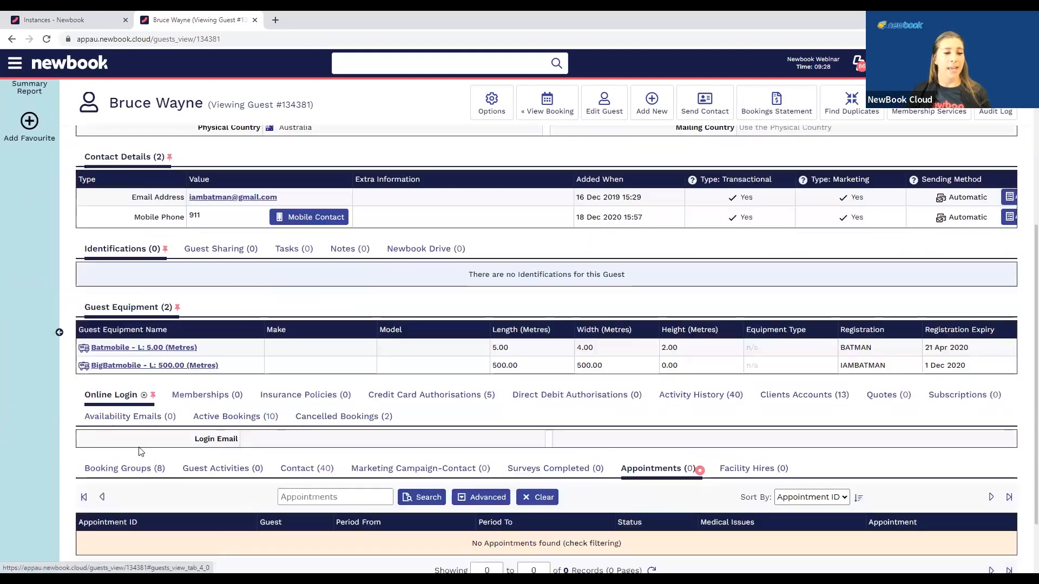
left_click(614, 115)
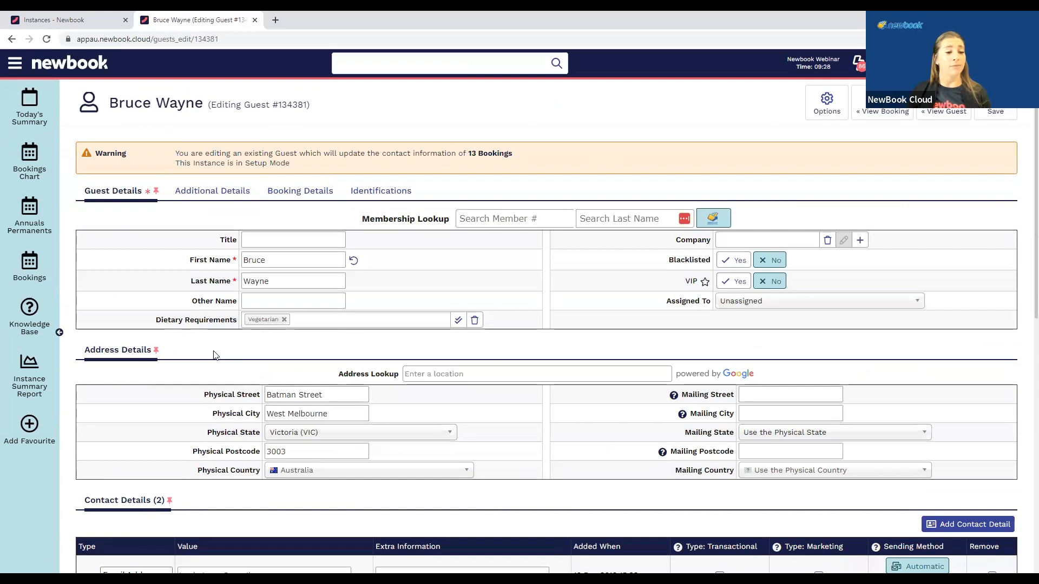
scroll(215, 355, "down", 6)
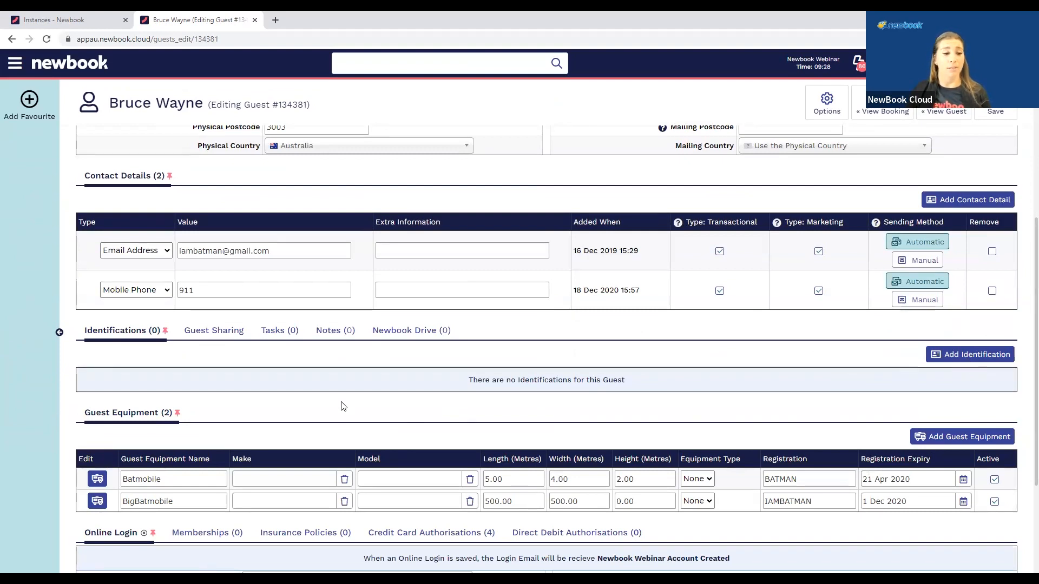
scroll(336, 401, "down", 3)
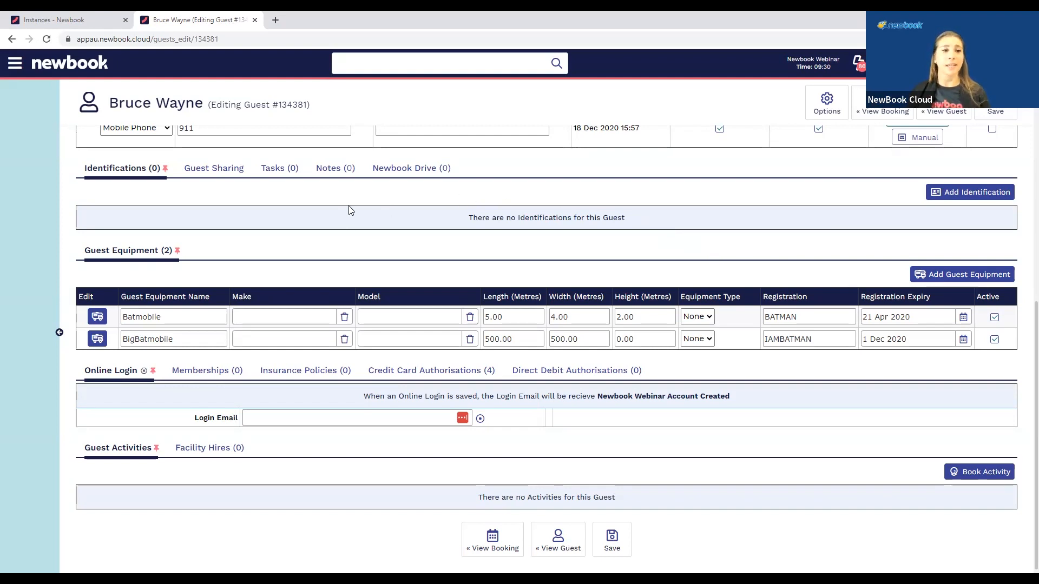
scroll(349, 210, "up", 15)
Return to the booking, start a new email contact for it and choose the Booking Confirmation contact template
left_click(864, 110)
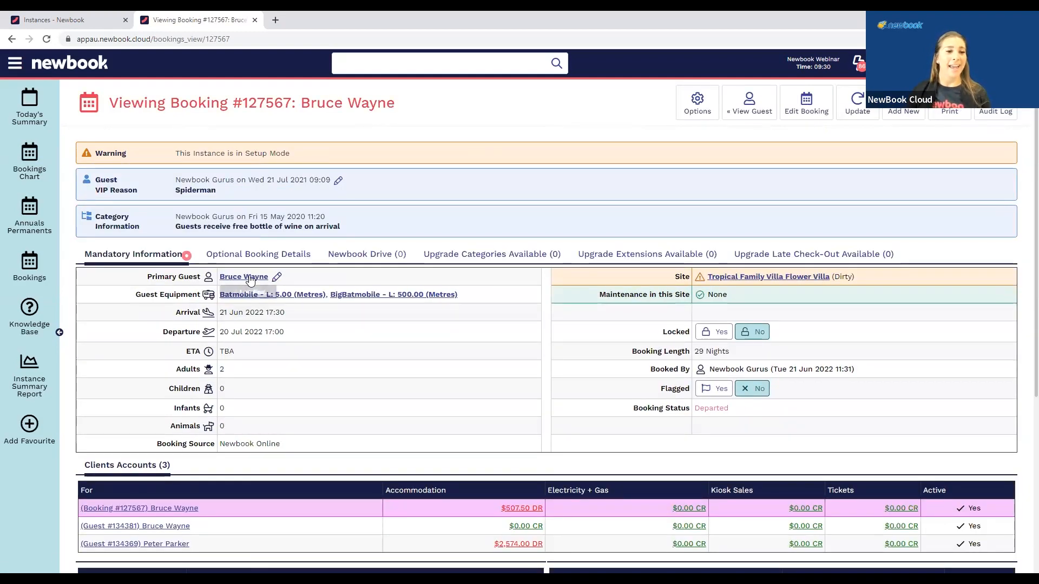
left_click(851, 172)
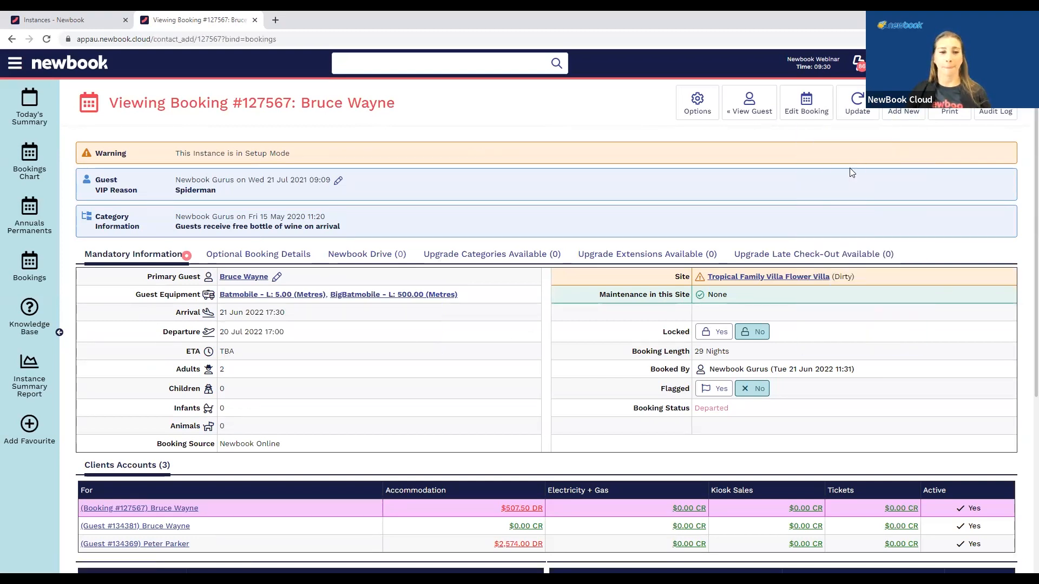
left_click_drag(173, 342, 269, 344)
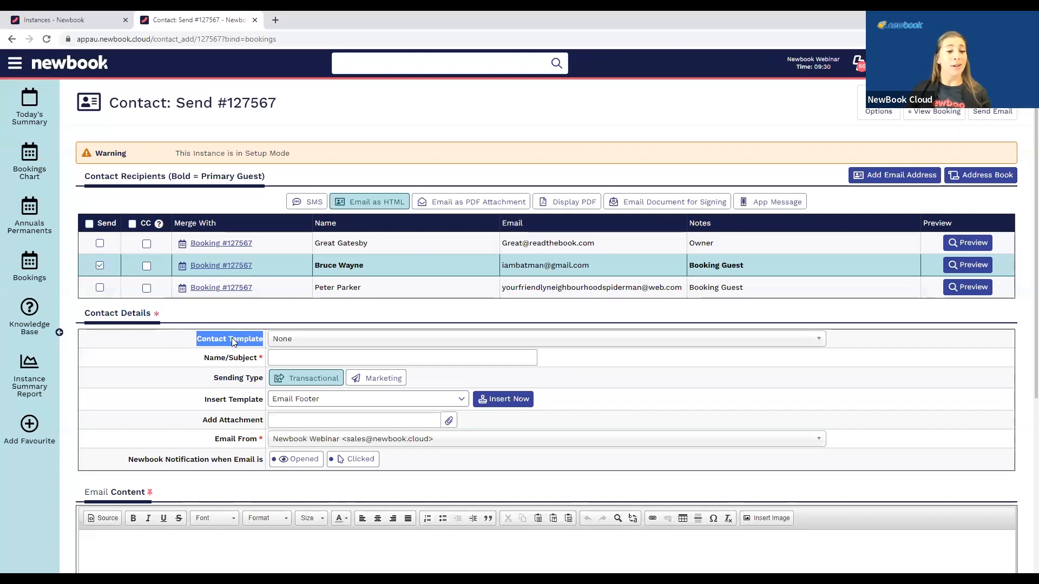
scroll(233, 342, "down", 1)
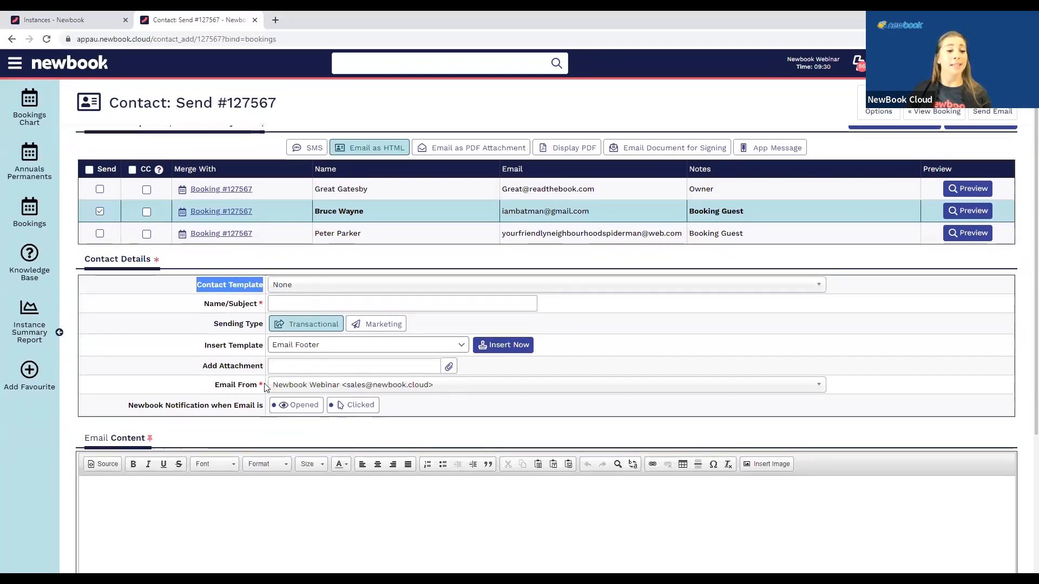
left_click(341, 286)
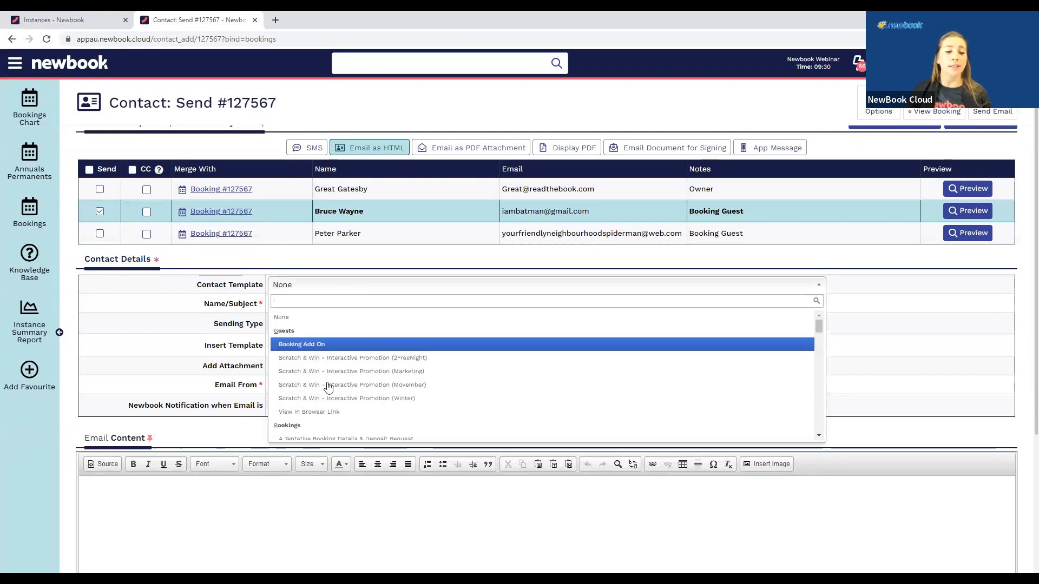
scroll(329, 387, "down", 2)
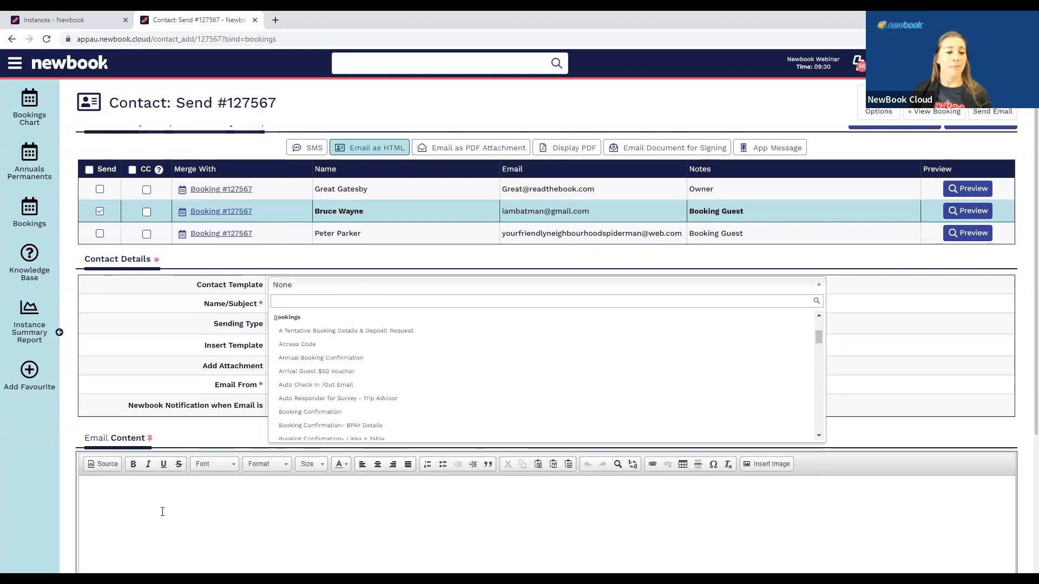
left_click(334, 407)
Examine the Contact Template field, the other contact details and the email content filled in by the template
scroll(194, 404, "down", 1)
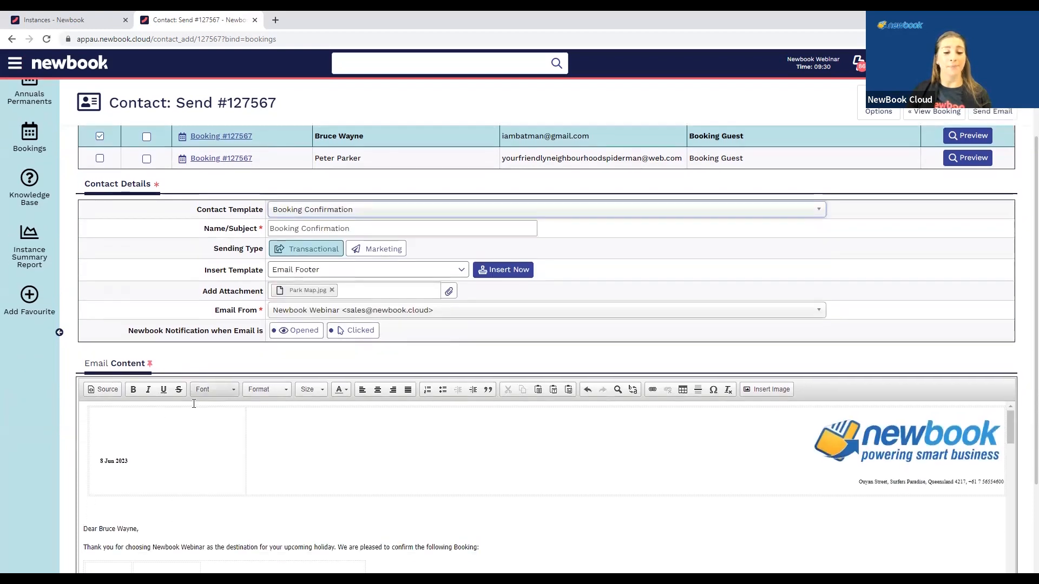
scroll(194, 404, "down", 2)
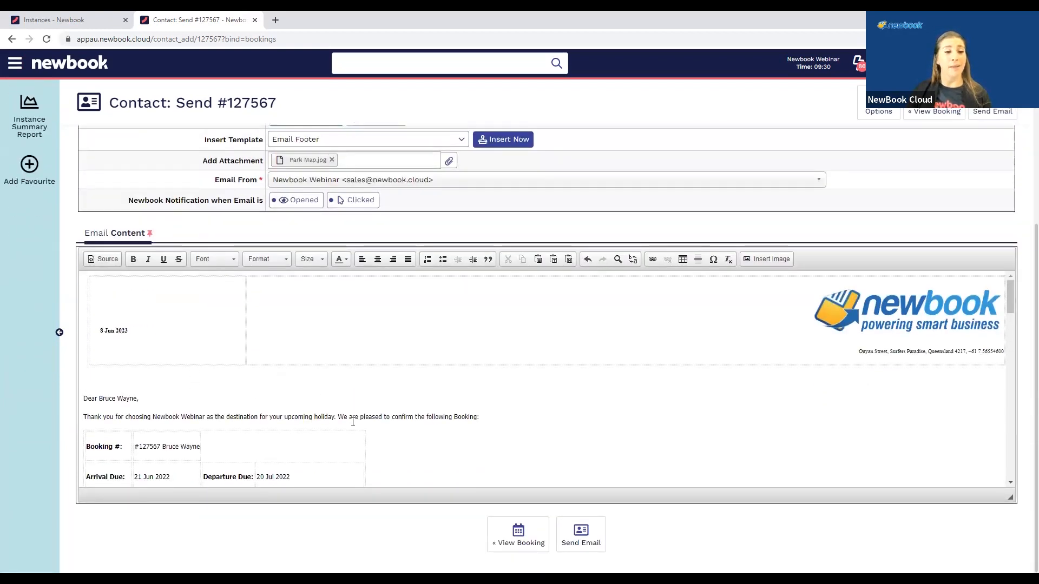
scroll(220, 243, "up", 2)
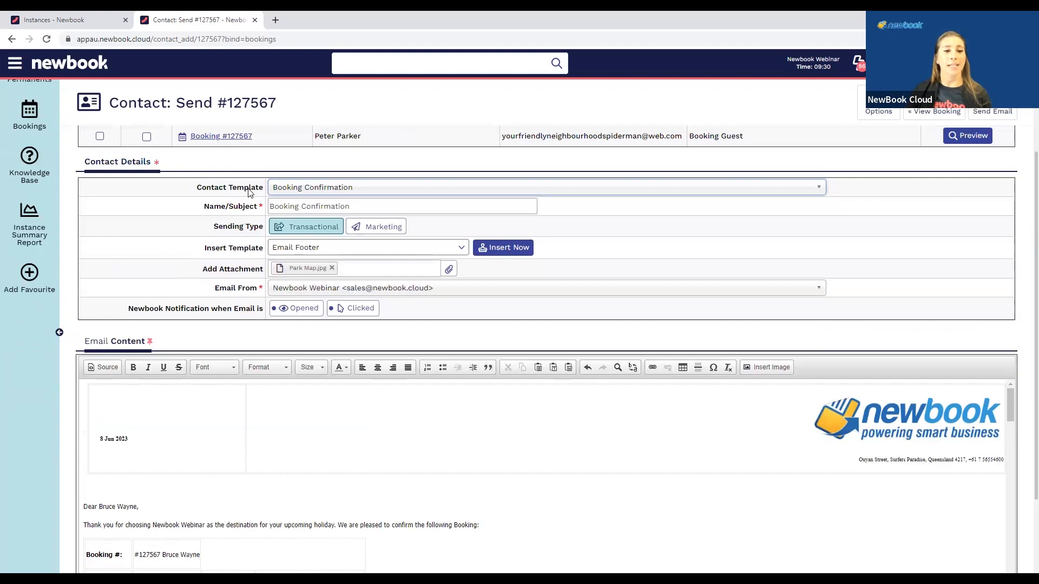
scroll(244, 213, "down", 1)
scroll(244, 213, "down", 1)
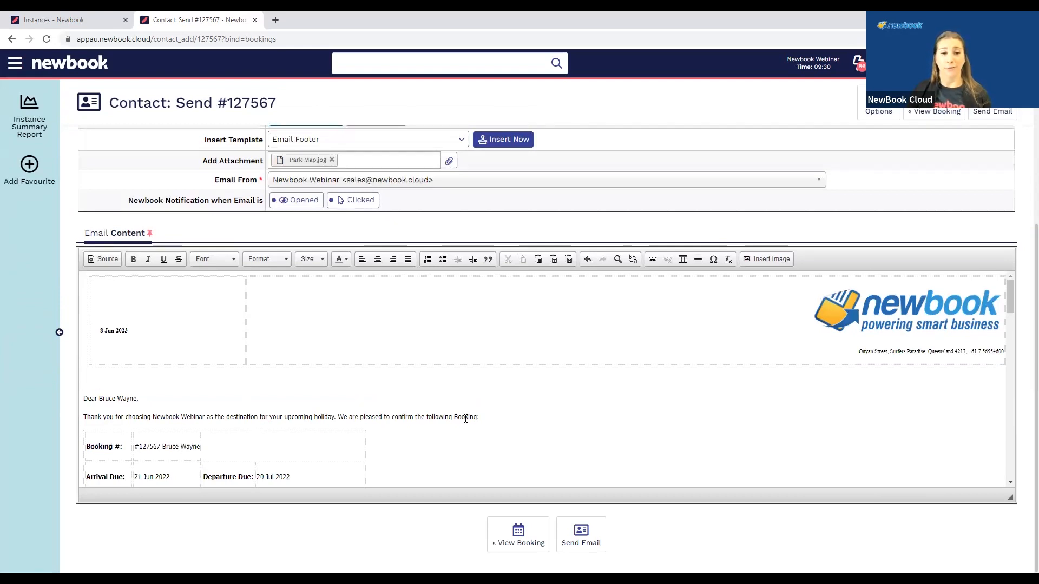
scroll(198, 194, "up", 4)
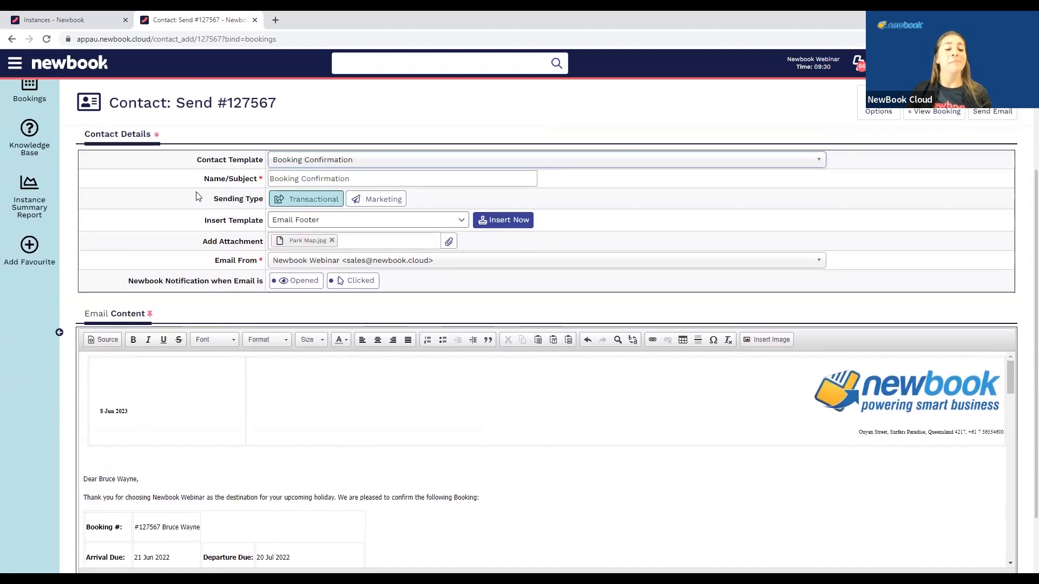
left_click_drag(196, 295, 262, 298)
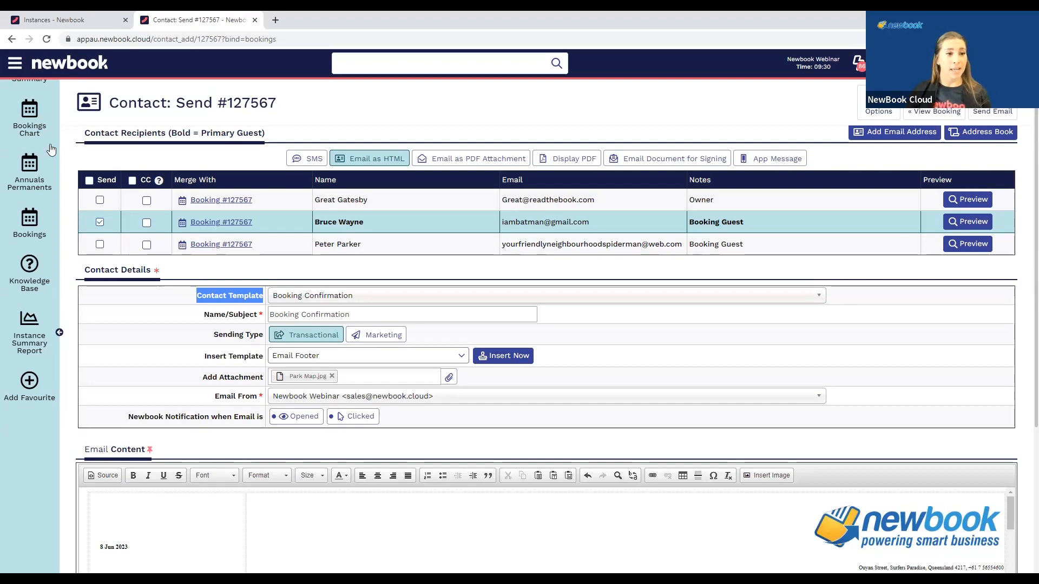
Discard the unsaved email, find the Contact Templates matching "confirmation" and open the Booking Confirmation template
left_click(20, 69)
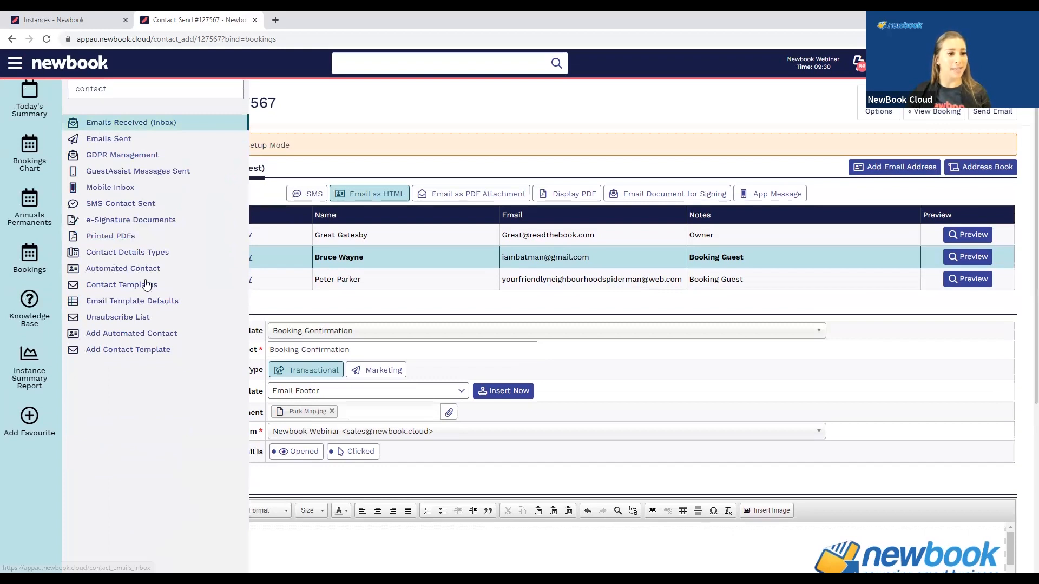
left_click(145, 284)
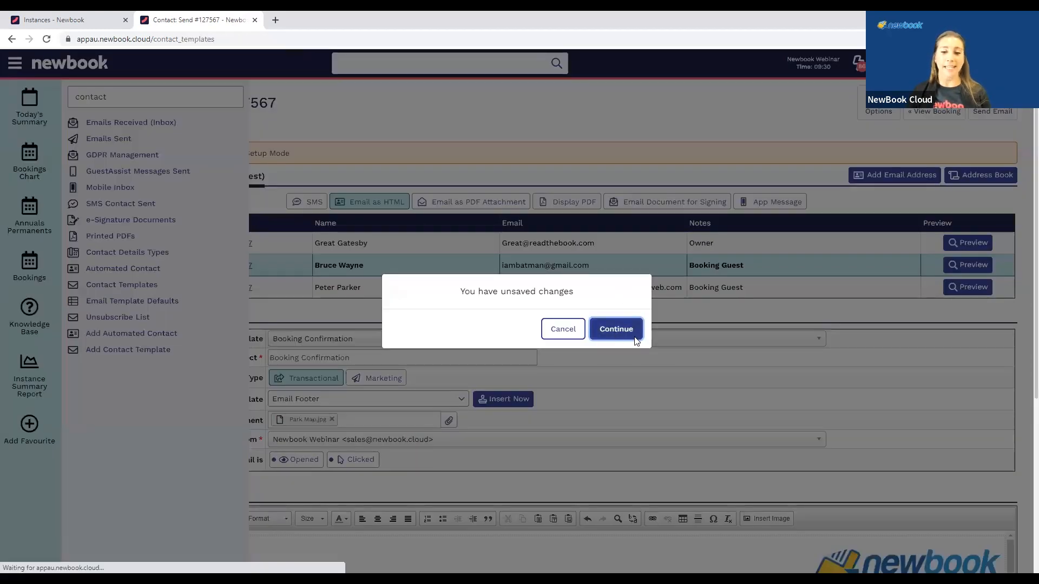
left_click(616, 329)
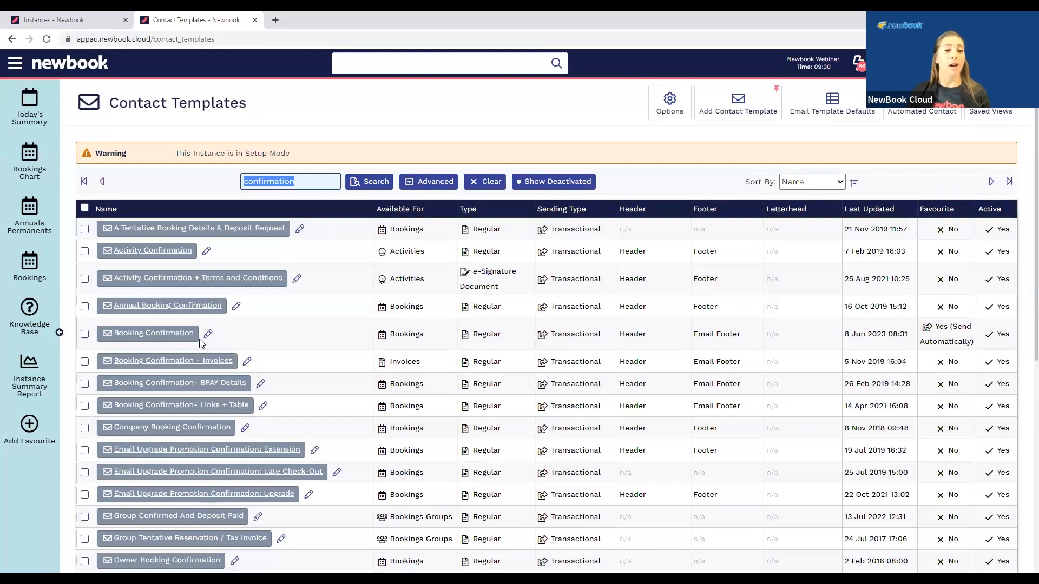
left_click(178, 333)
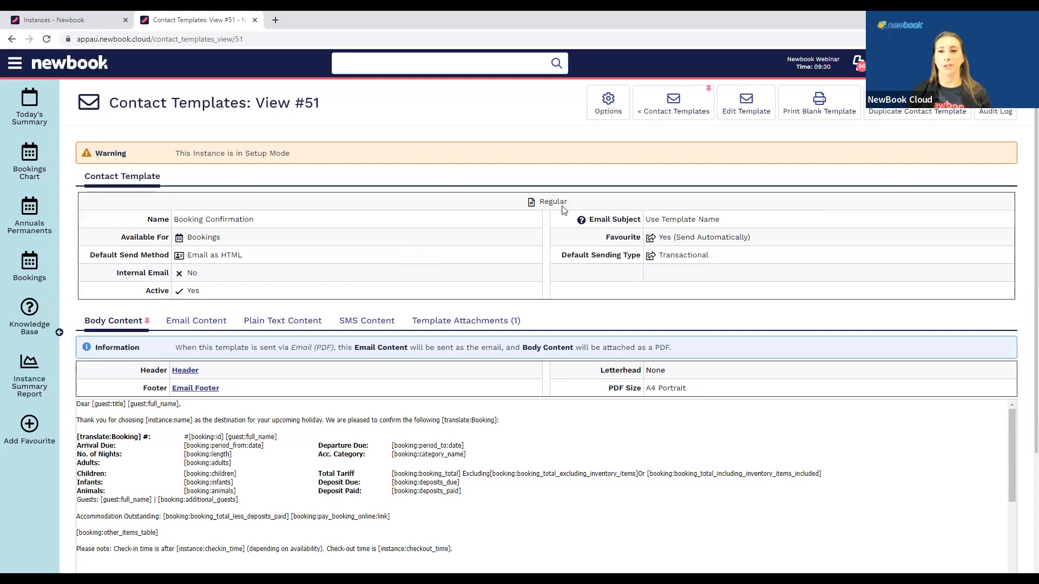
Open the Booking Confirmation template for editing and enter "We...." as its email subject
left_click(736, 103)
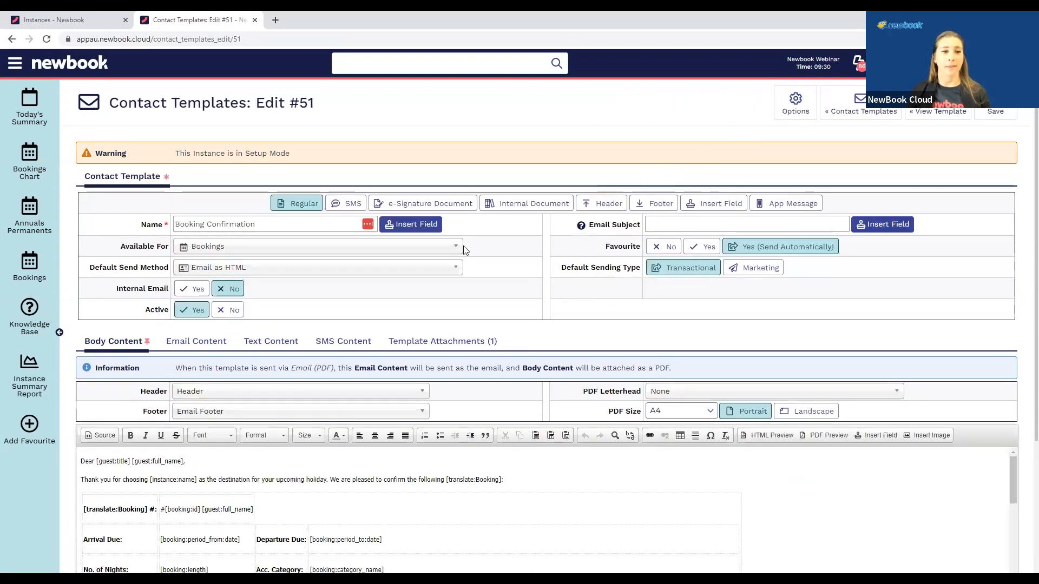
left_click_drag(260, 226, 174, 219)
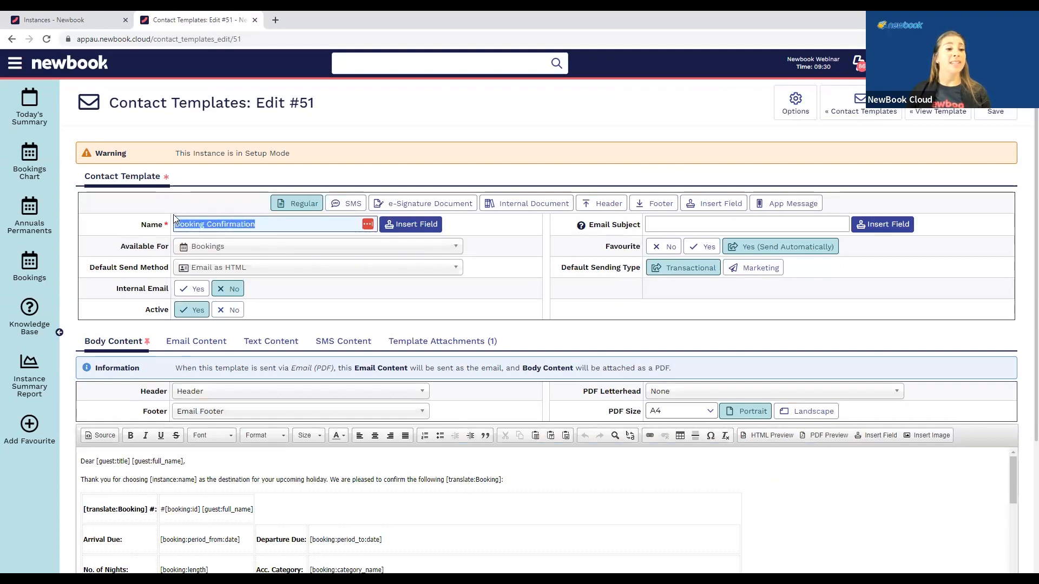
left_click(284, 228)
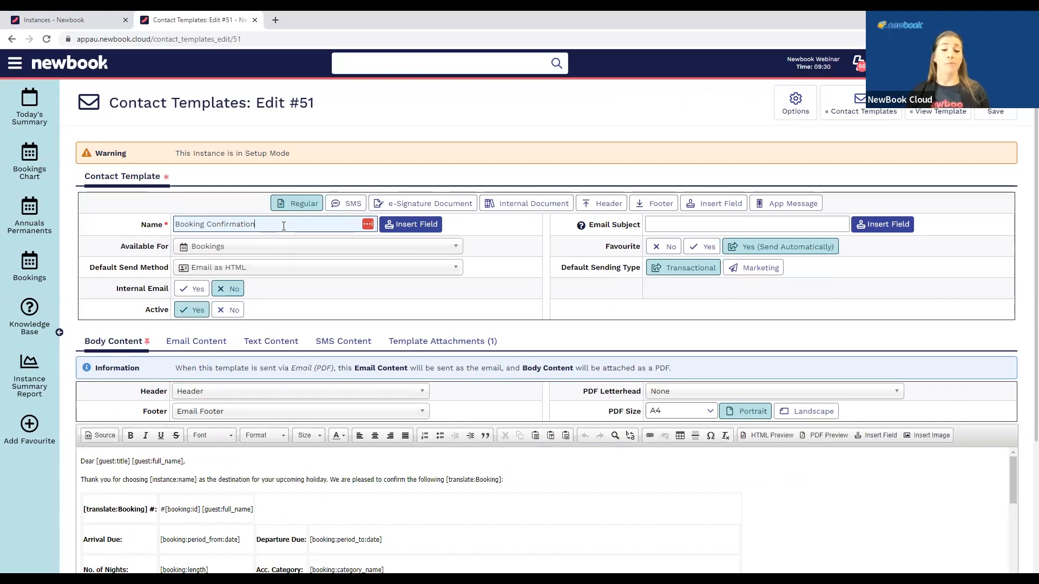
left_click(653, 225)
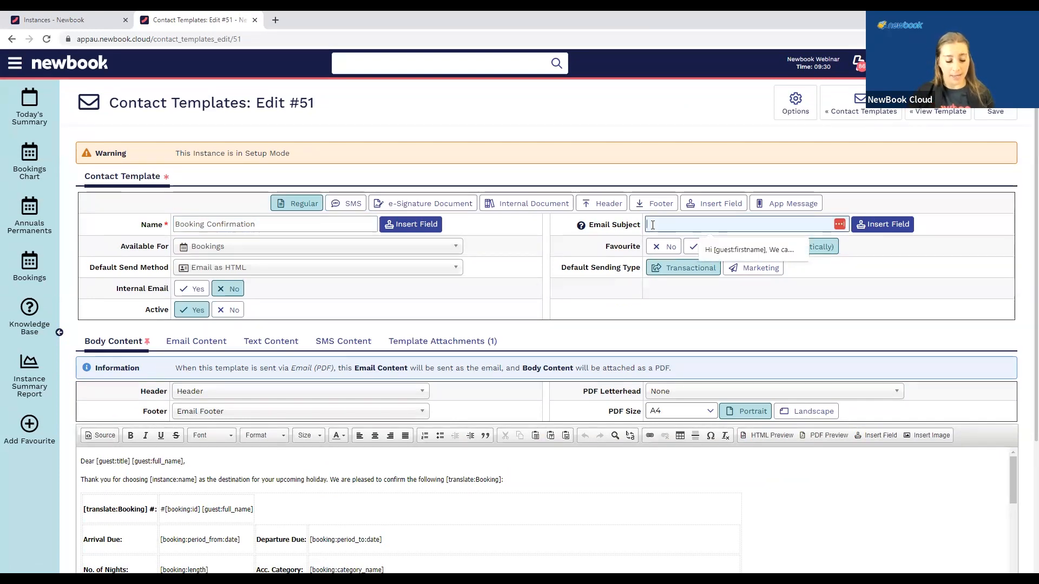
type("We...")
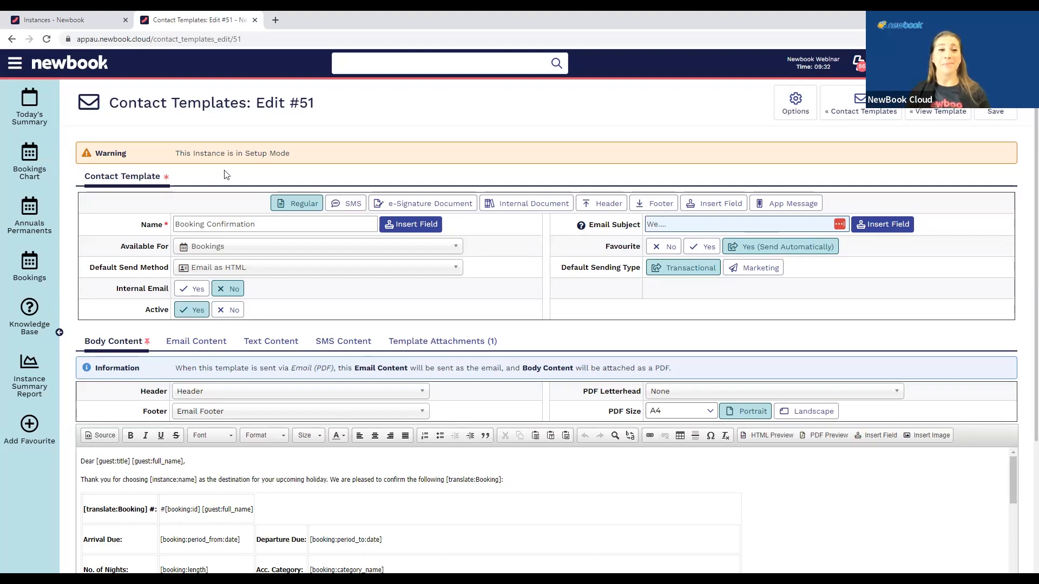
Open the recently viewed booking in a separate browser tab and try to email its Booking Confirmation automatically
right_click(12, 40)
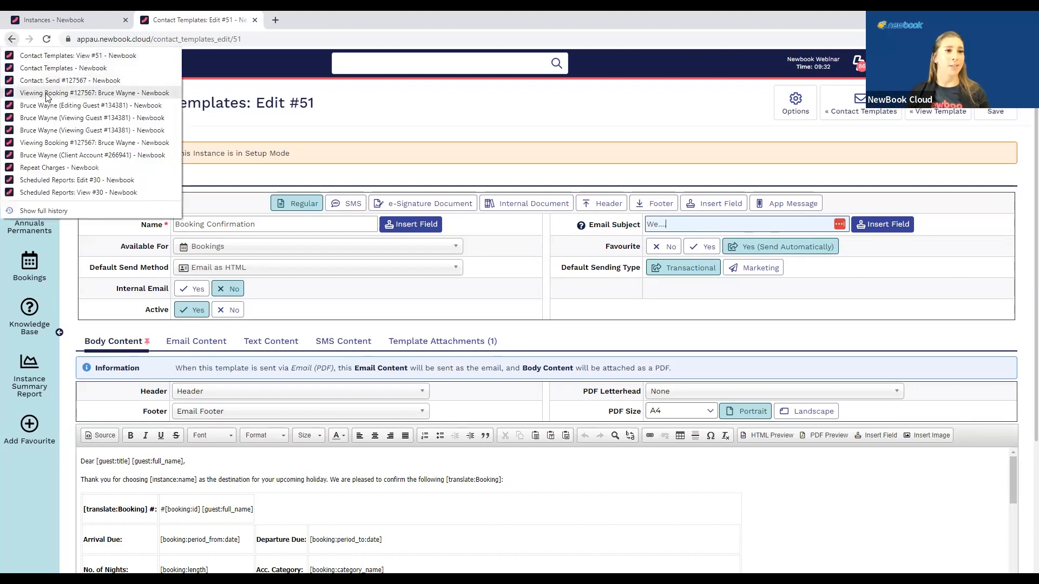
middle_click(47, 97)
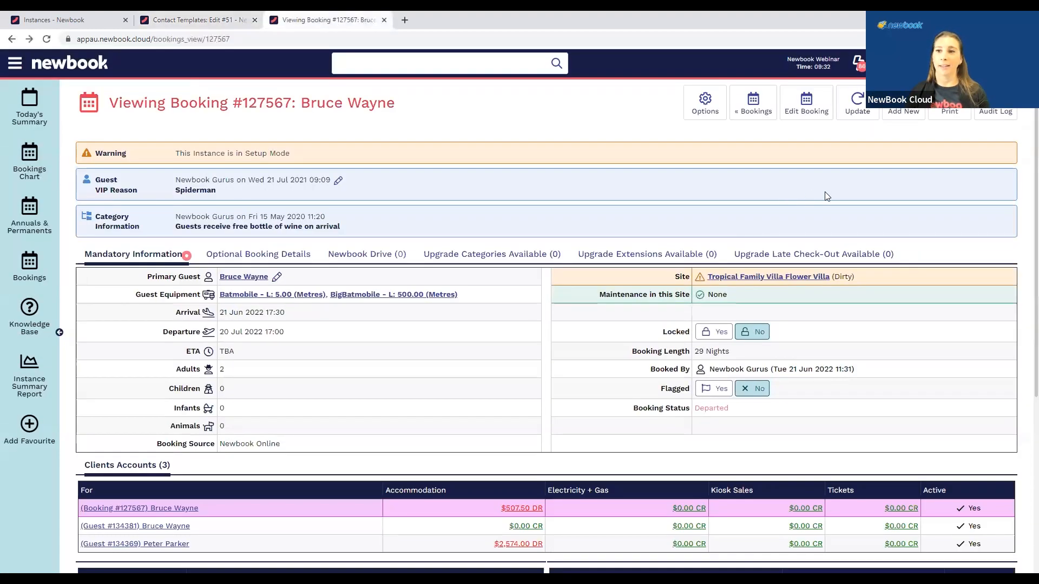
mouse_move(903, 112)
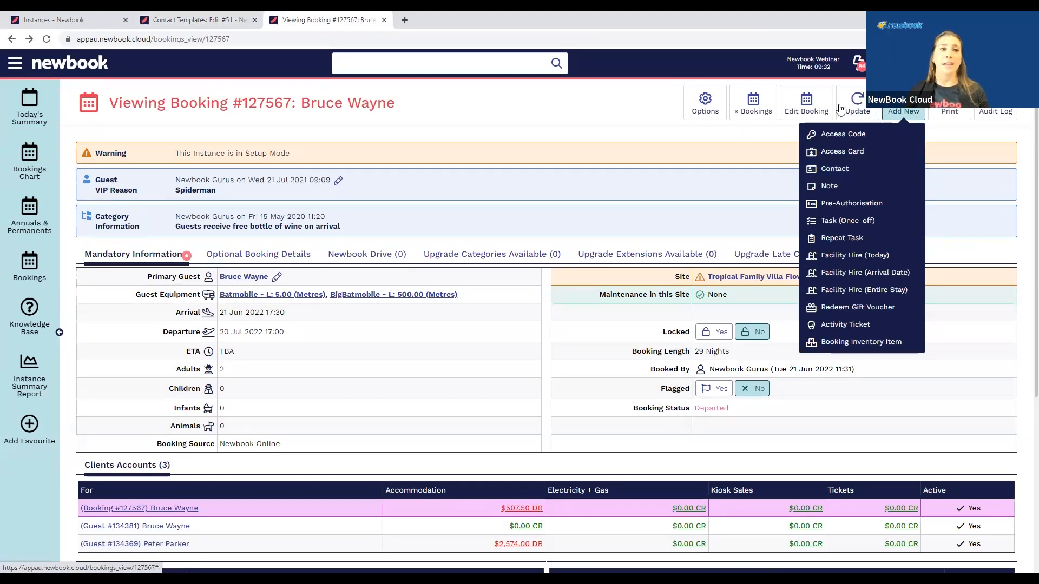
key("ctrl+shift+Tab")
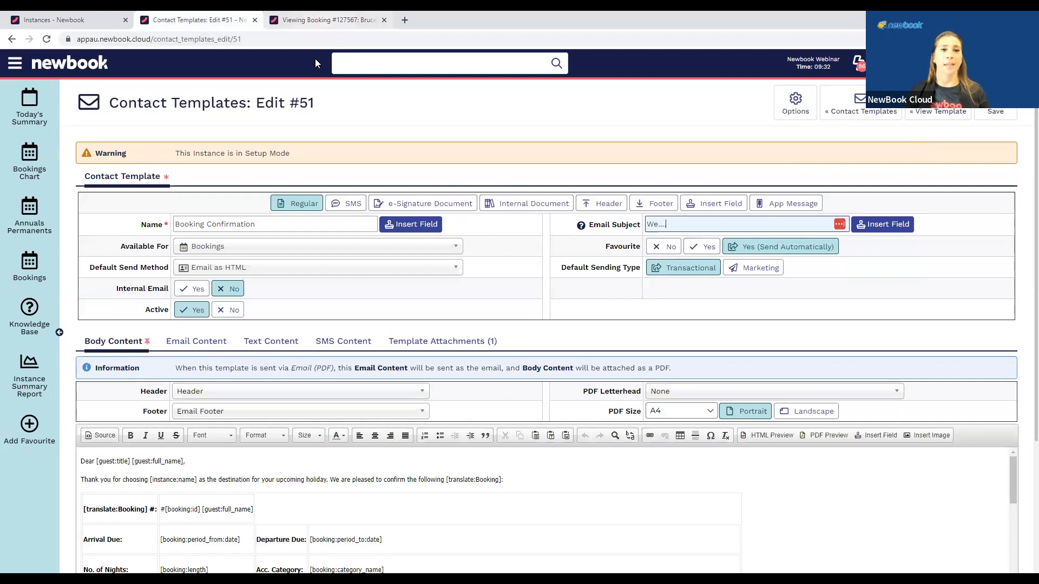
key("ctrl+Tab")
left_click(924, 114)
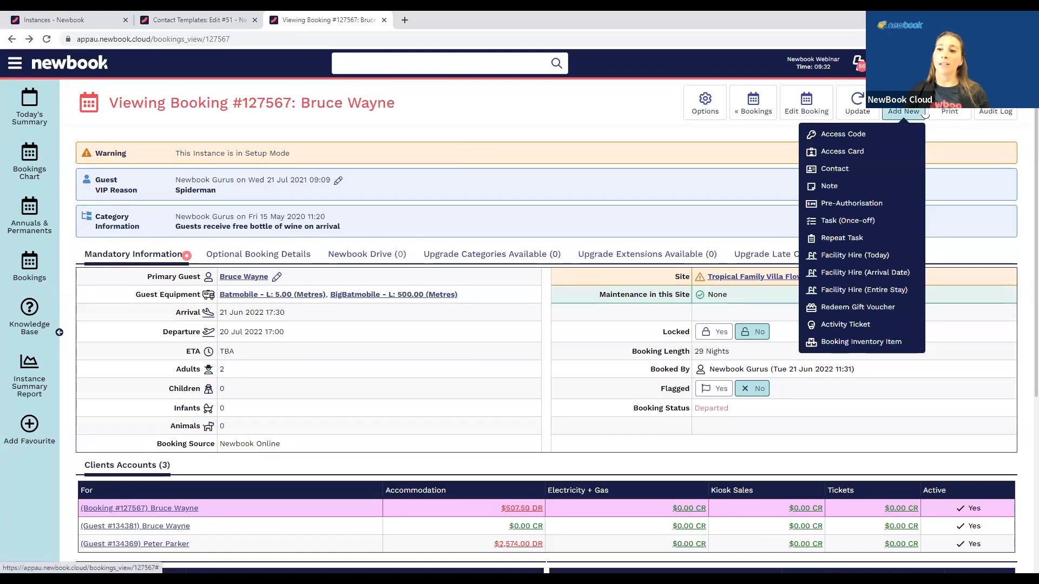
left_click(950, 112)
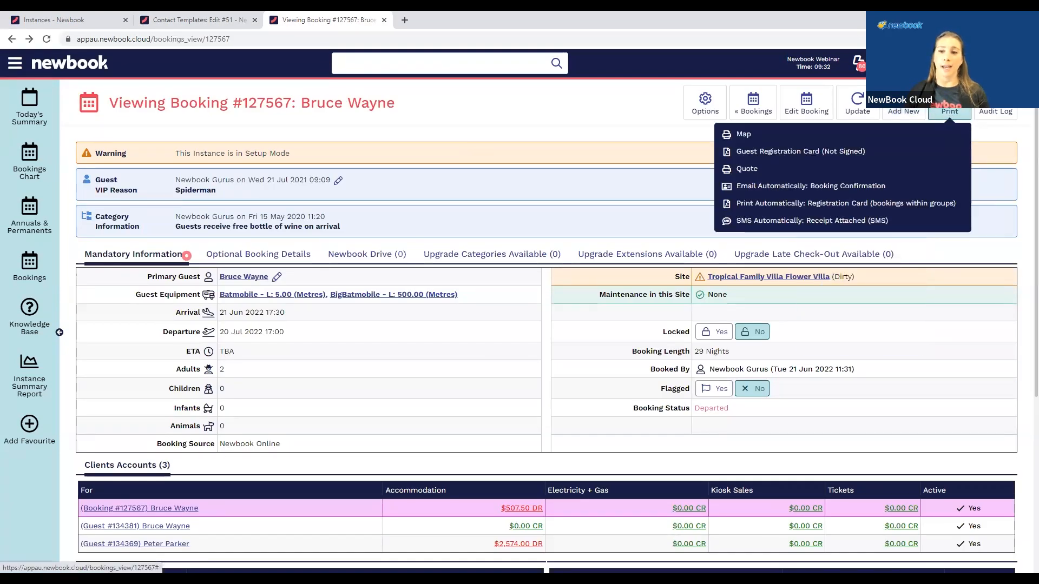
left_click(818, 189)
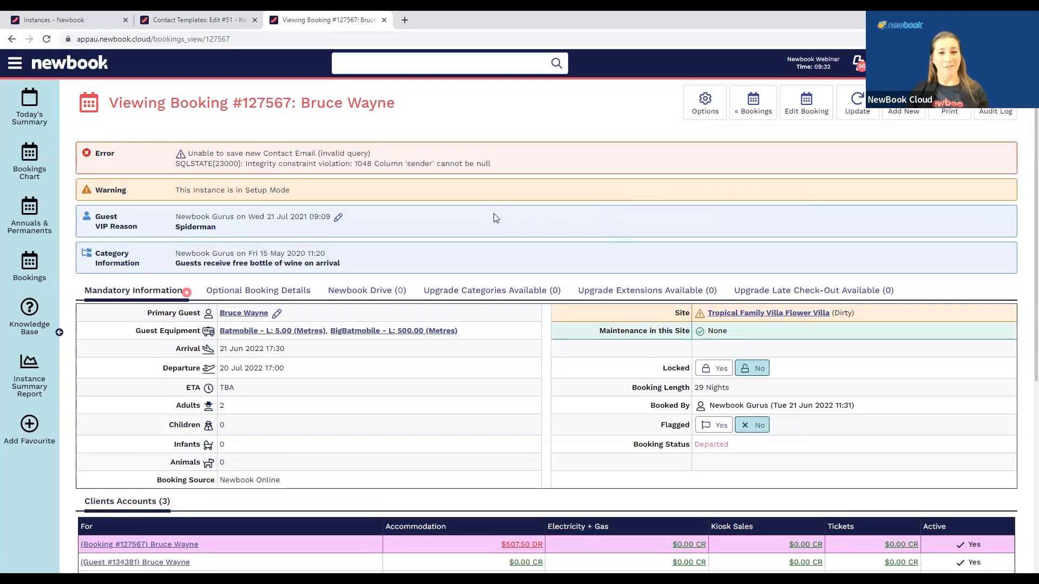
Return to the template being edited and delete the guest title and full name fields after "Dear" in the body content
left_click(218, 22)
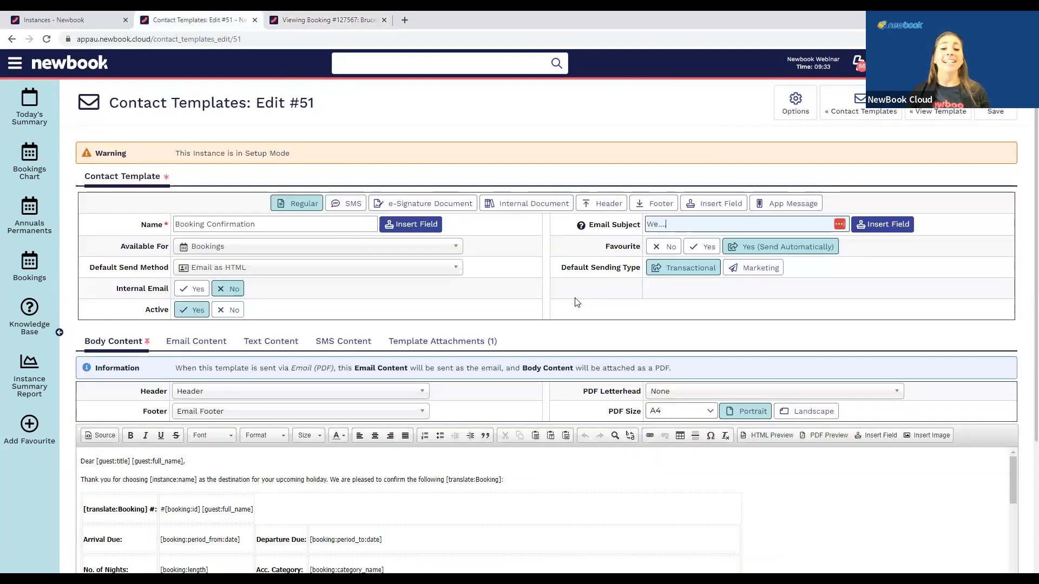
scroll(612, 260, "down", 2)
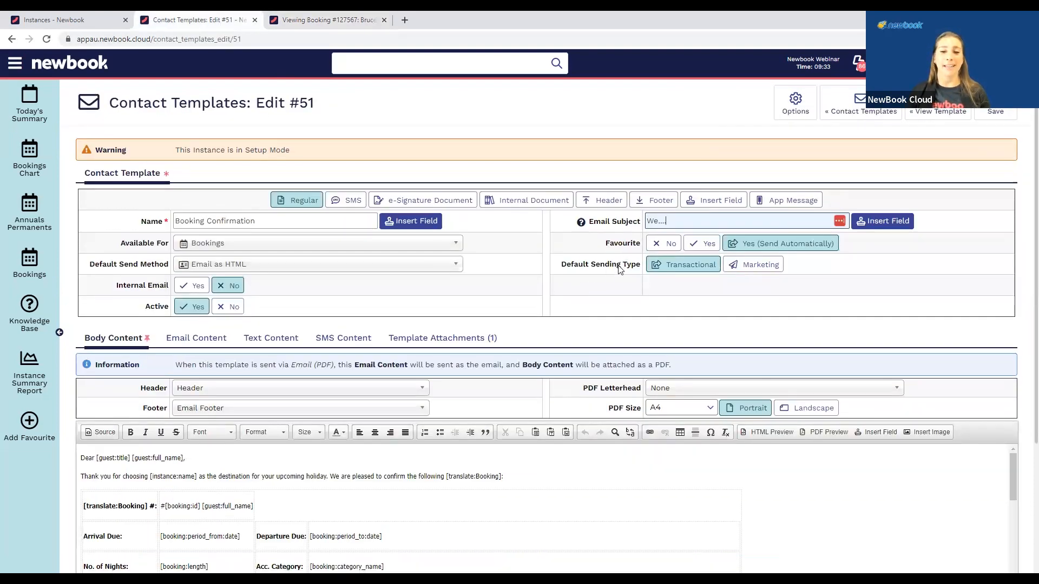
scroll(611, 212, "up", 1)
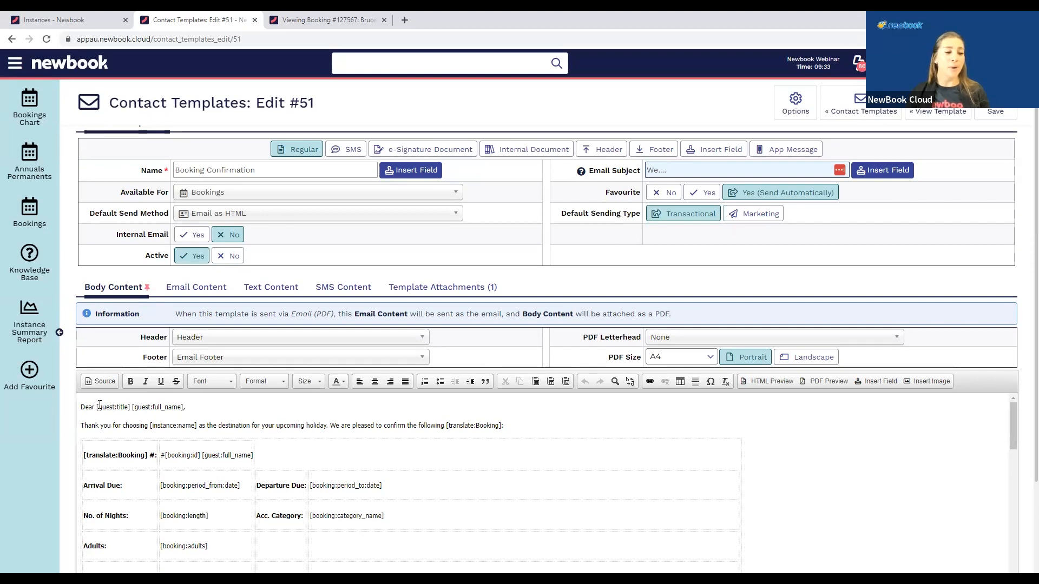
left_click_drag(97, 407, 184, 408)
left_click(197, 408)
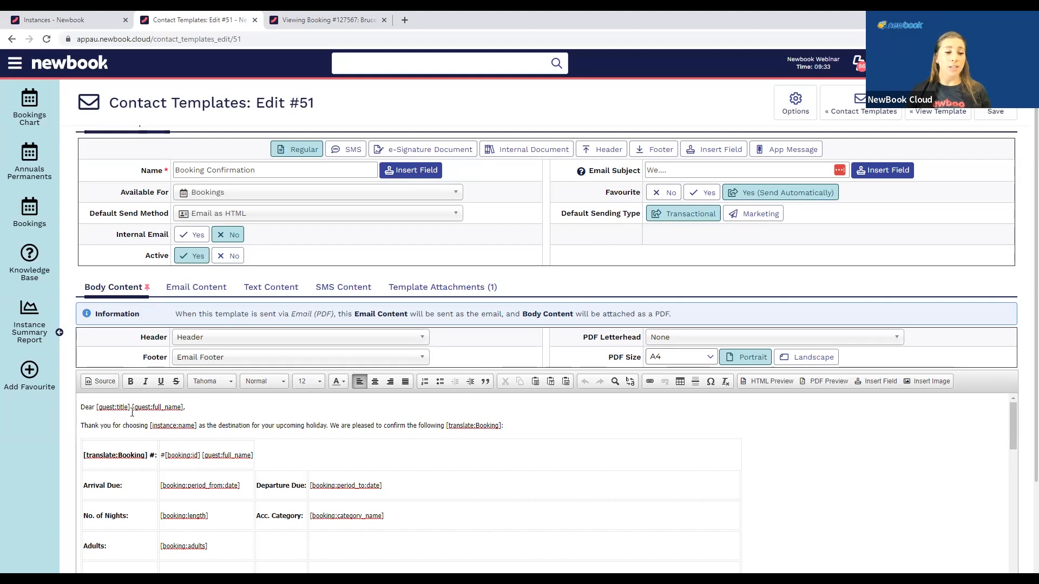
left_click(194, 407)
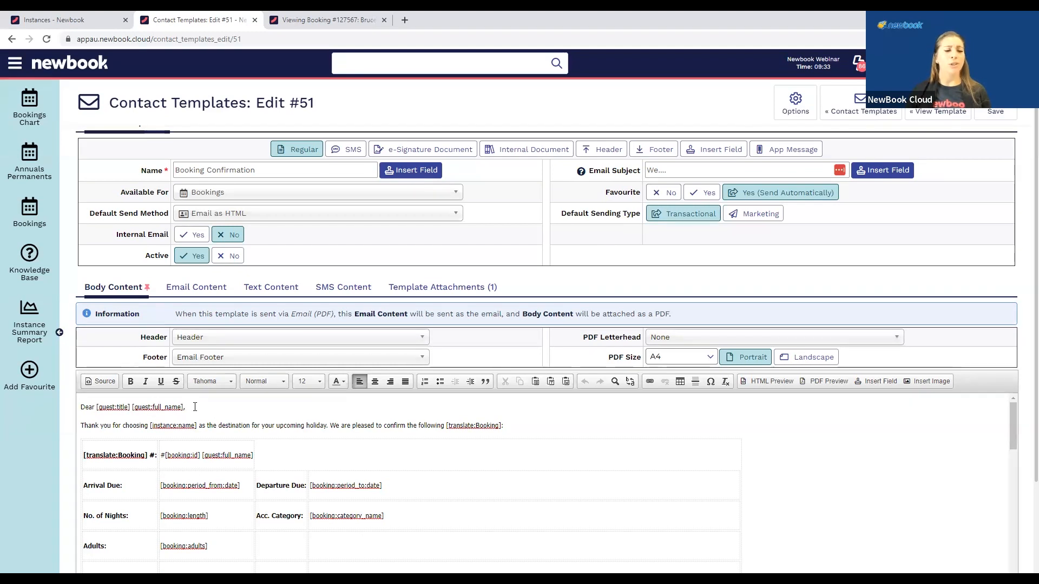
left_click_drag(195, 407, 96, 405)
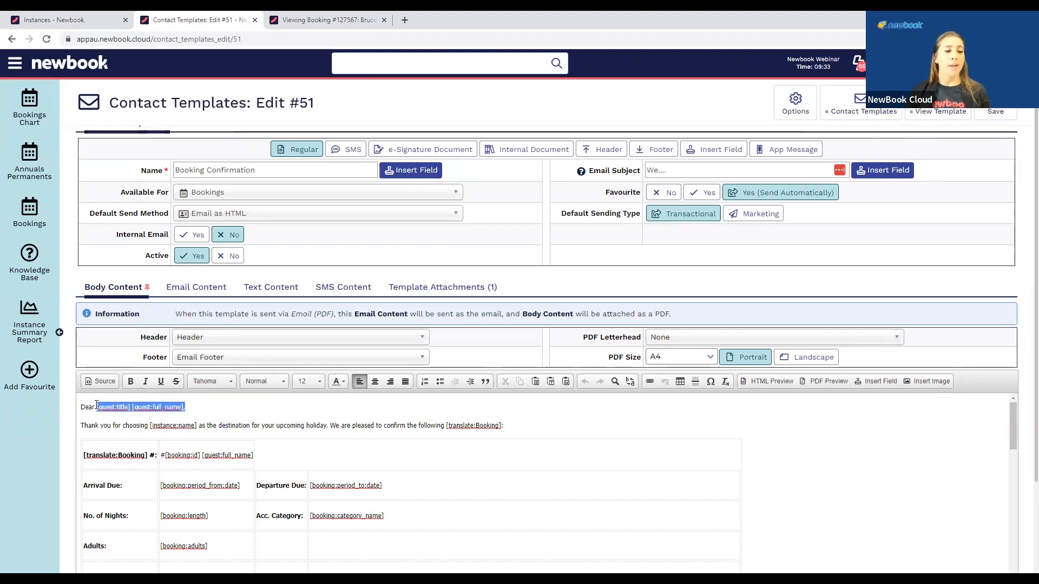
key("Delete")
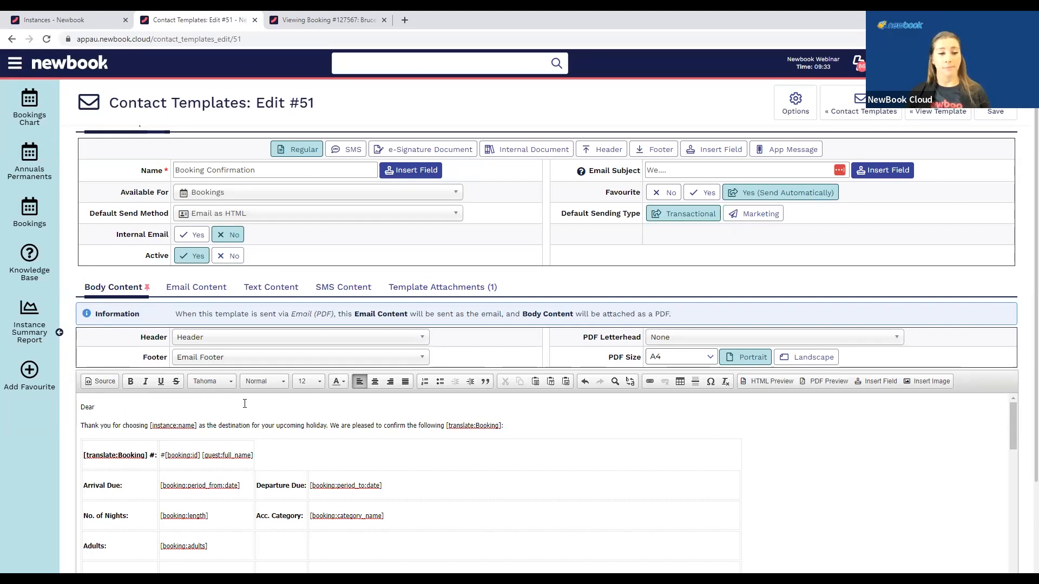
Search the insertable fields for "name", insert the guest's Firstname field after "Dear" and follow it with a comma
left_click(878, 385)
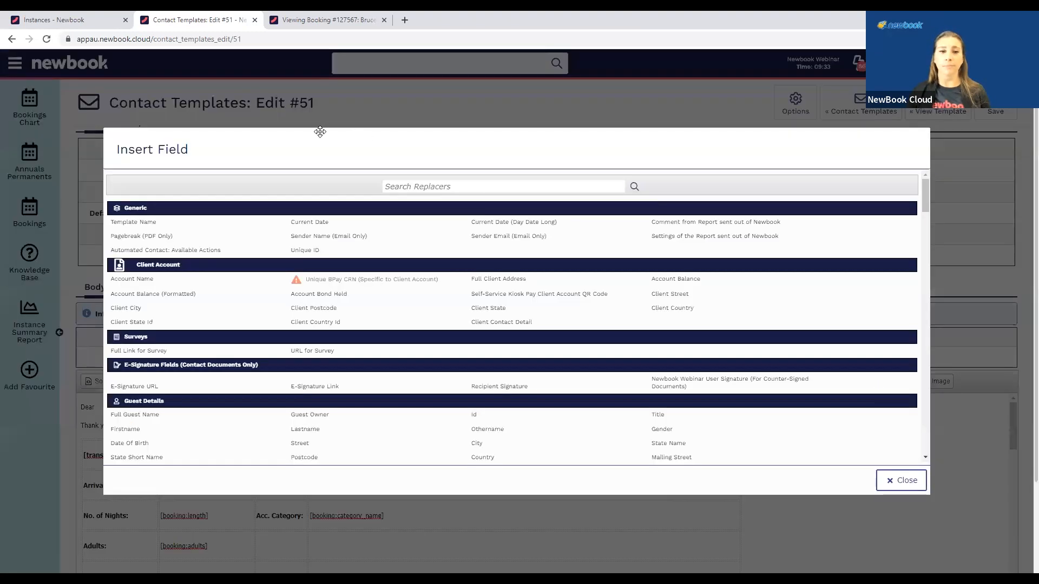
left_click(438, 187)
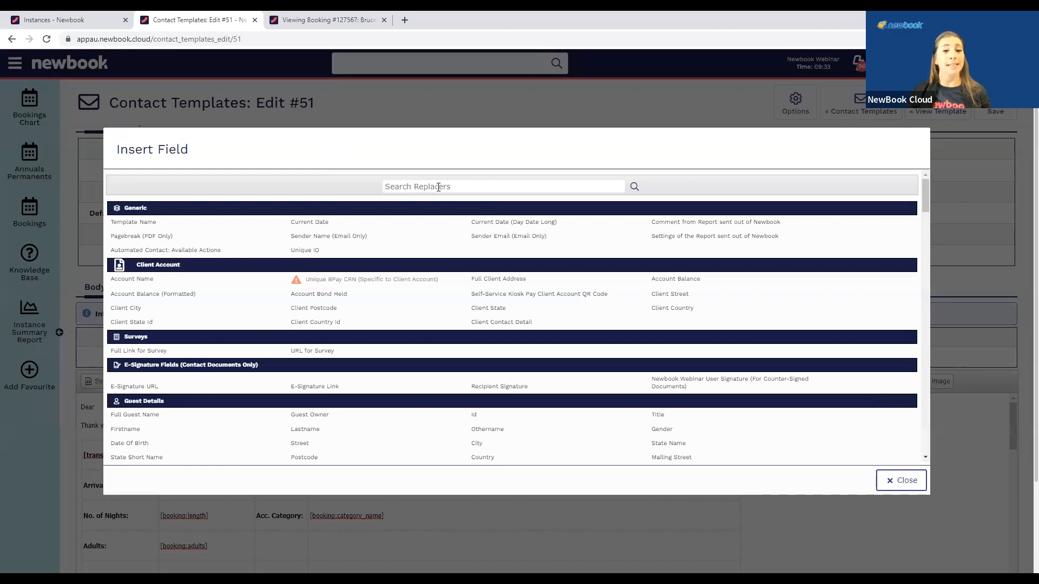
scroll(454, 260, "down", 5)
scroll(454, 238, "up", 5)
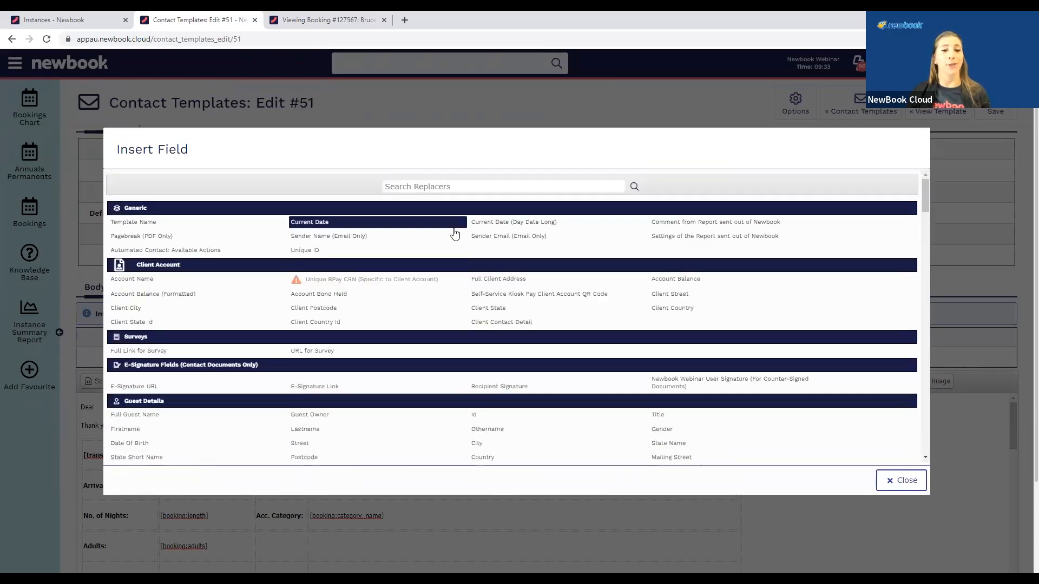
type("name")
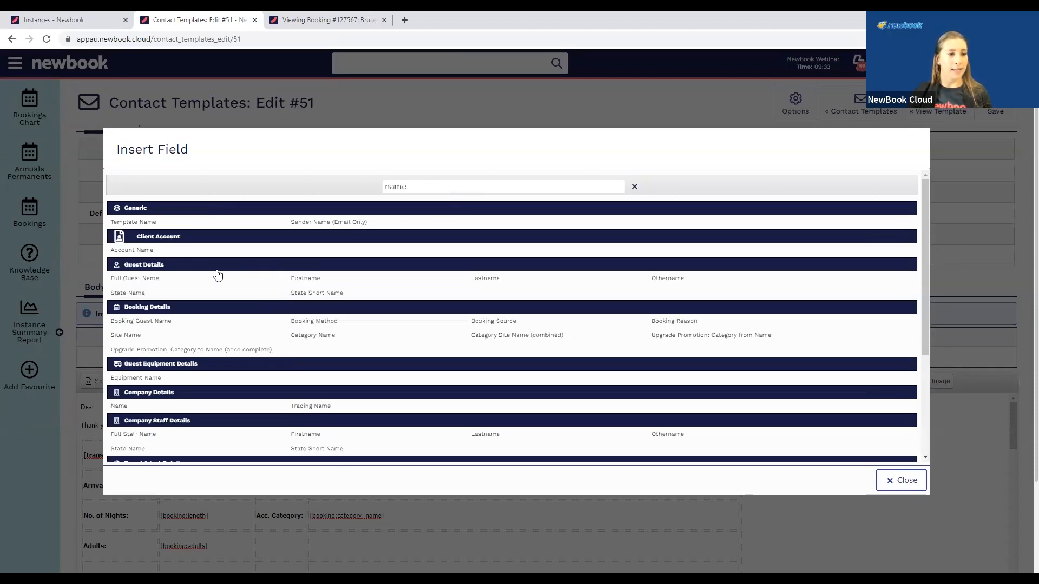
left_click(325, 280)
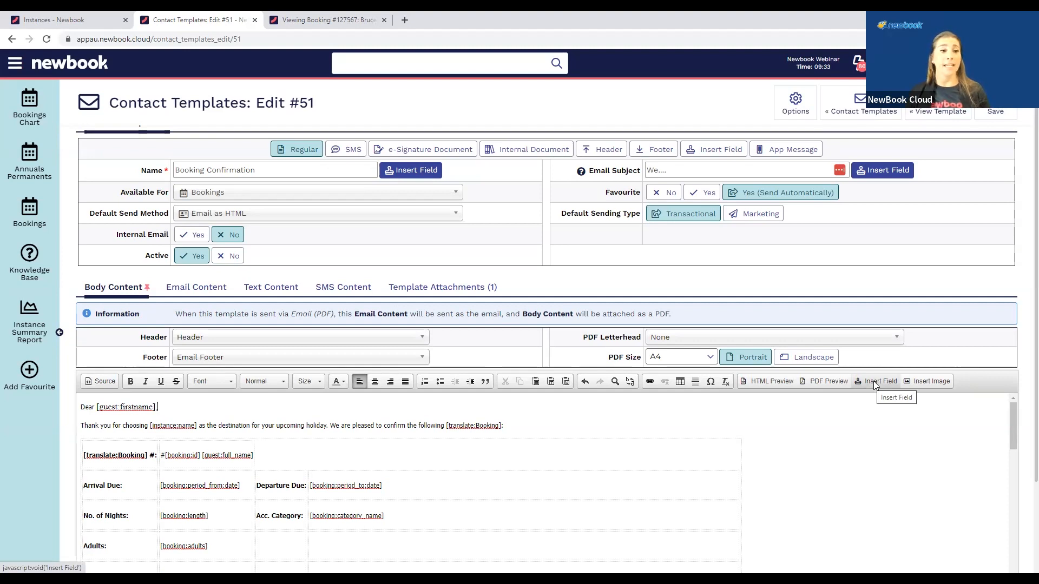
Examine the template's Available For options and search the insertable body content fields for "pay" and "weather"
left_click_drag(120, 192, 167, 187)
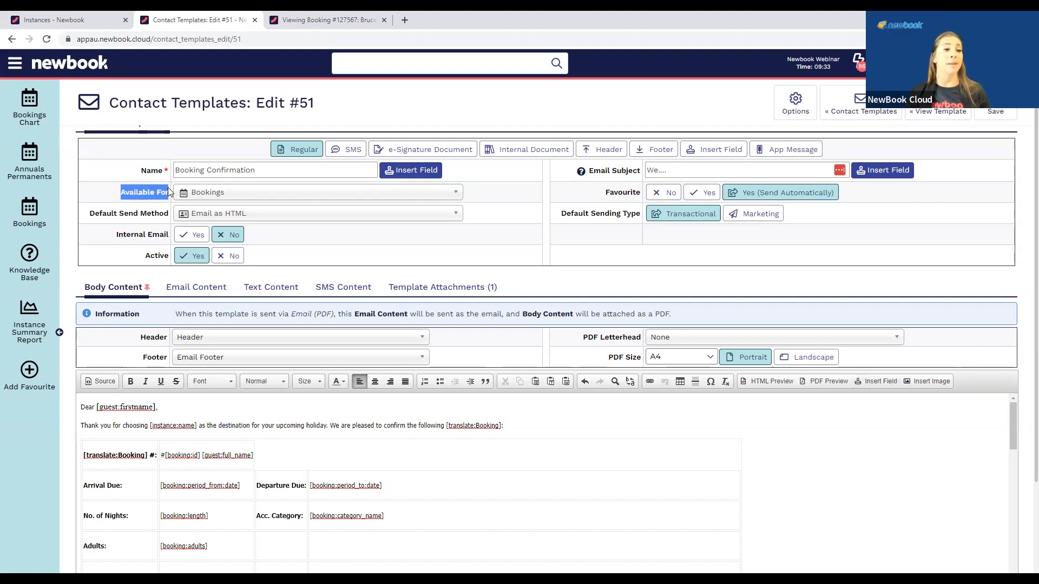
left_click(234, 193)
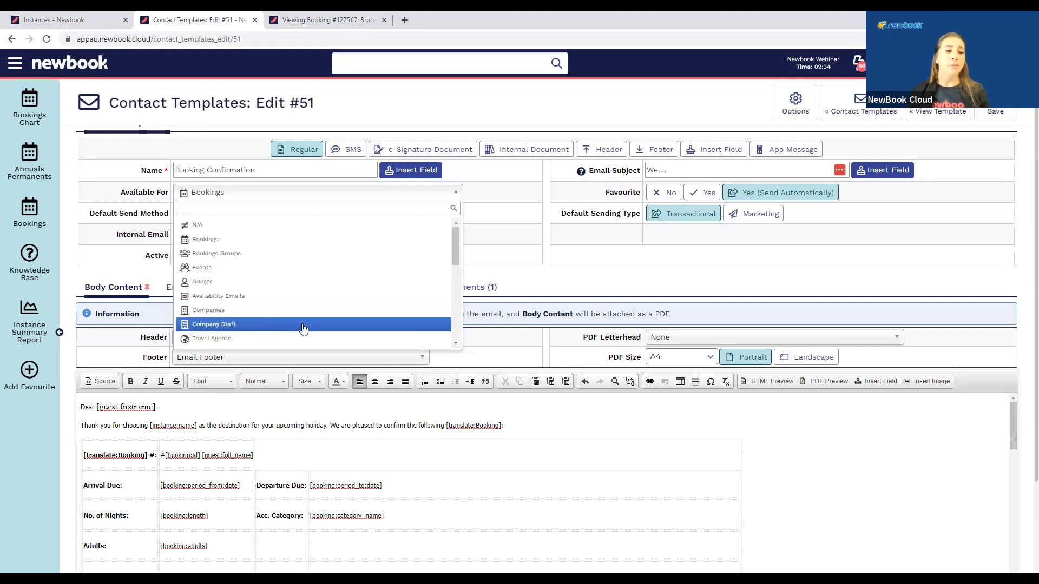
left_click(120, 202)
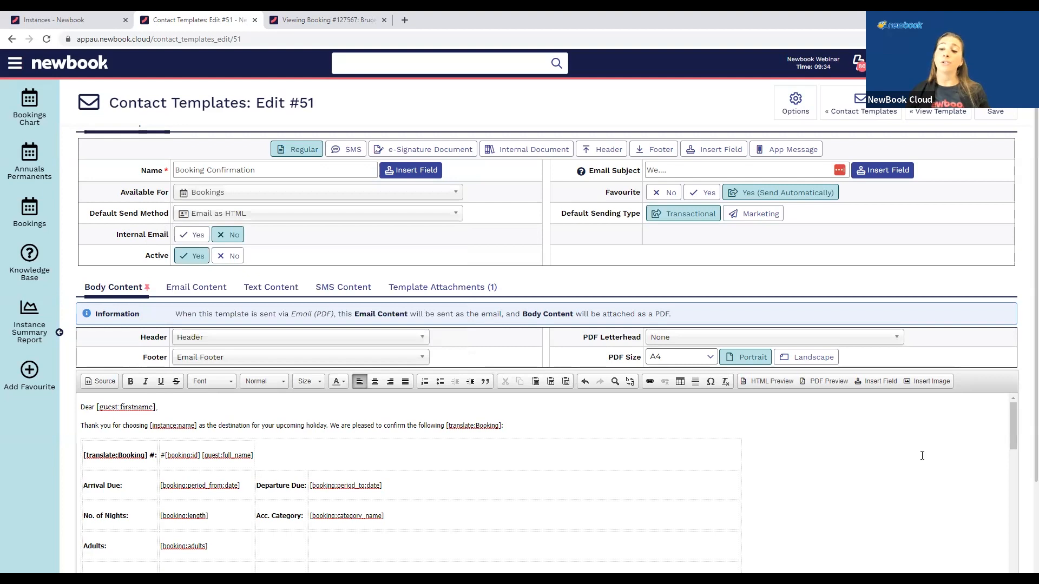
left_click(883, 384)
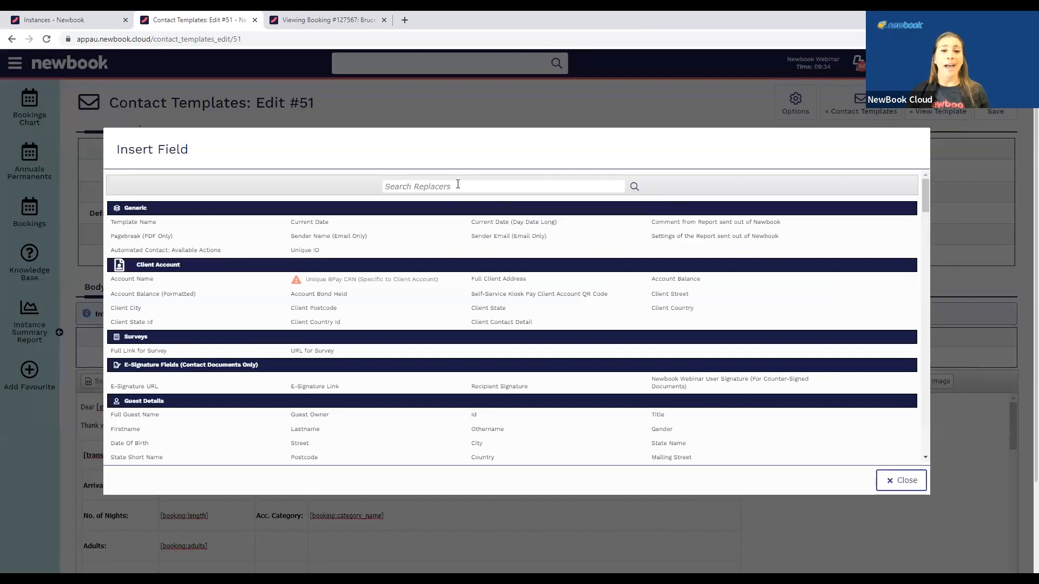
type("pay")
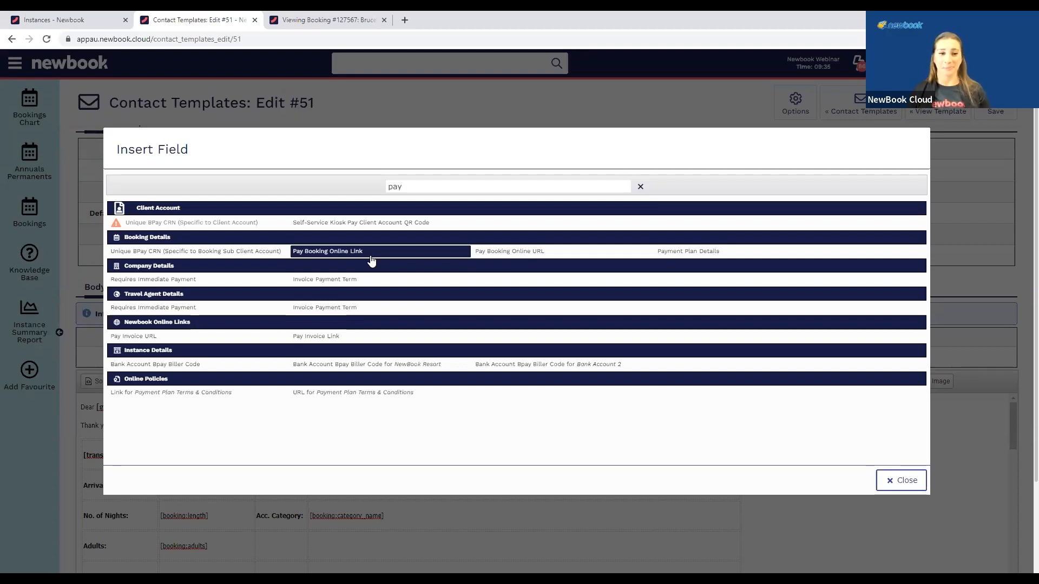
left_click_drag(417, 187, 388, 187)
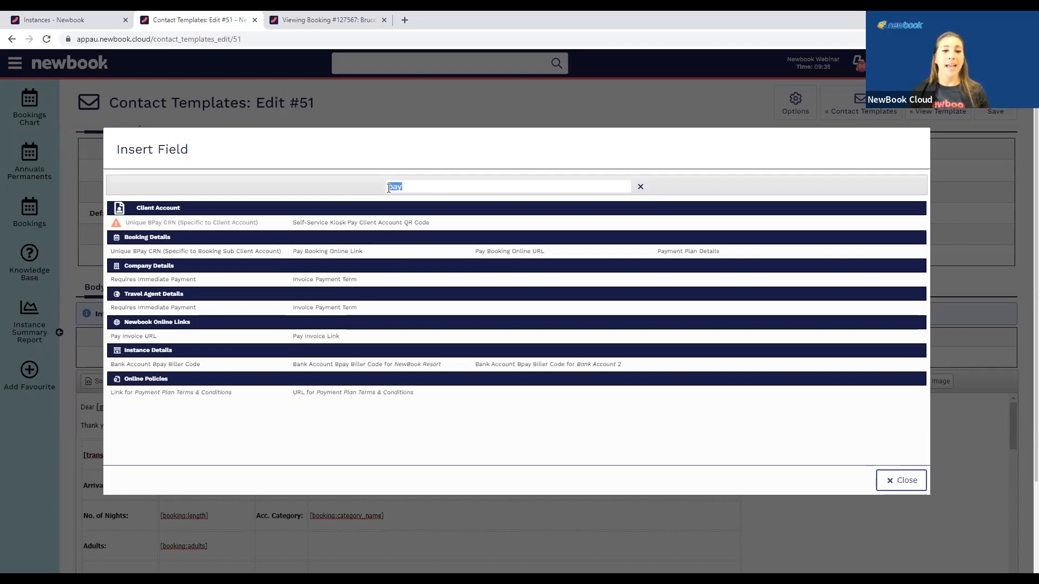
type("wether")
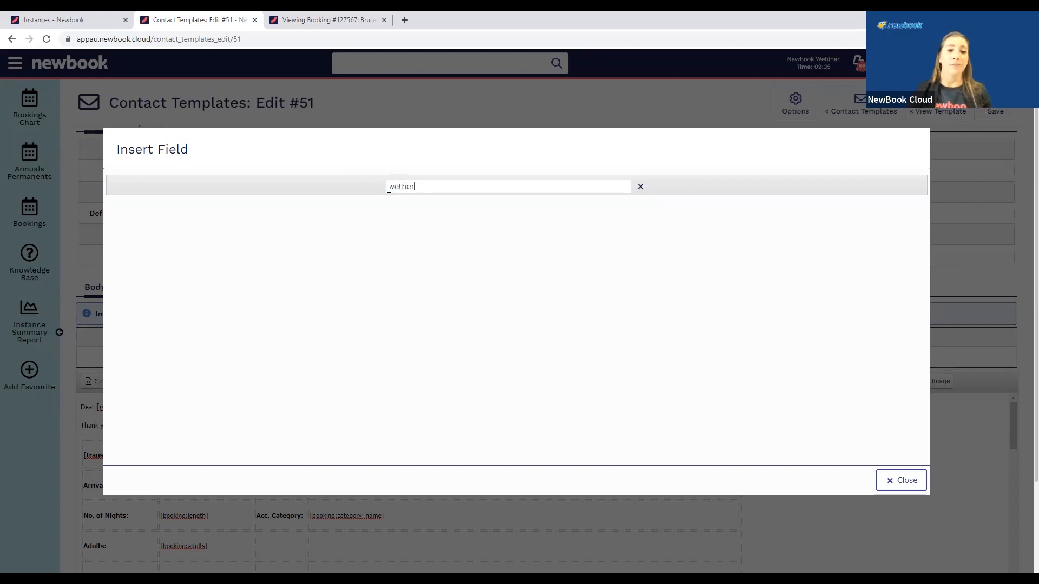
key("BackSpace")
key("BackSpace")
type("ather")
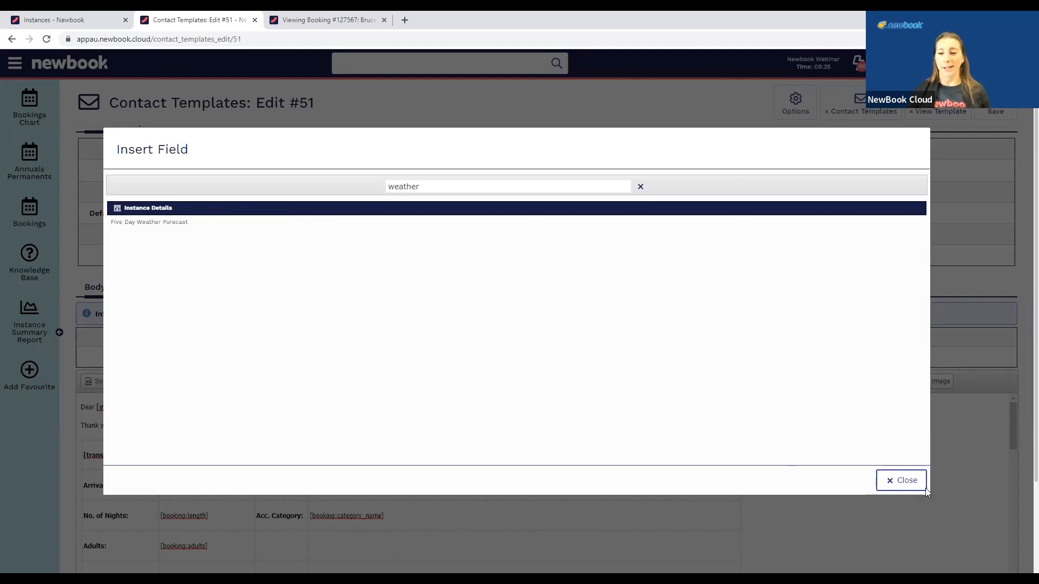
Search the insertable fields for "map" and insert the Map field at the end of the greeting line
left_click_drag(431, 188, 385, 190)
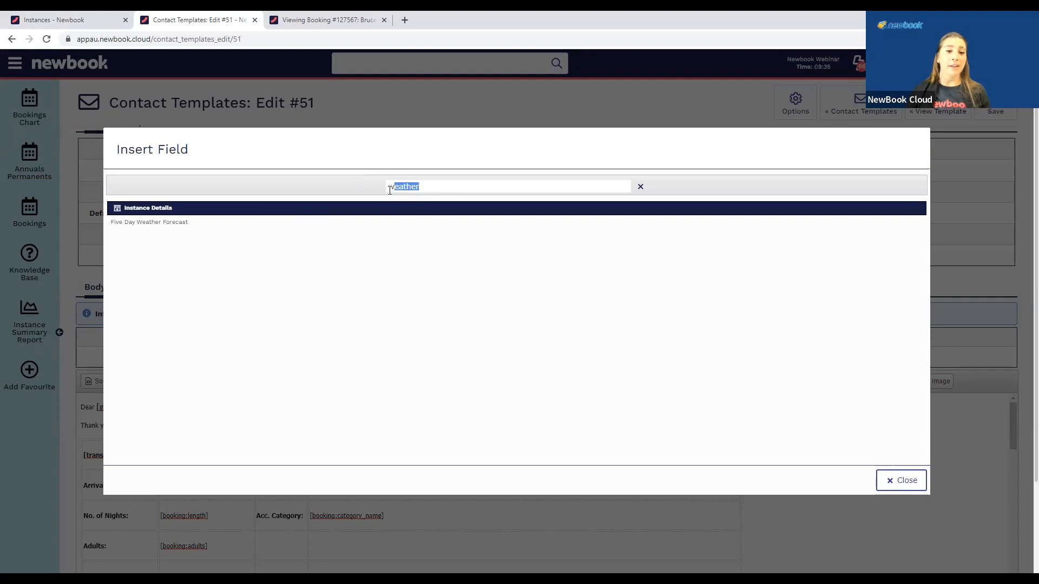
type("map")
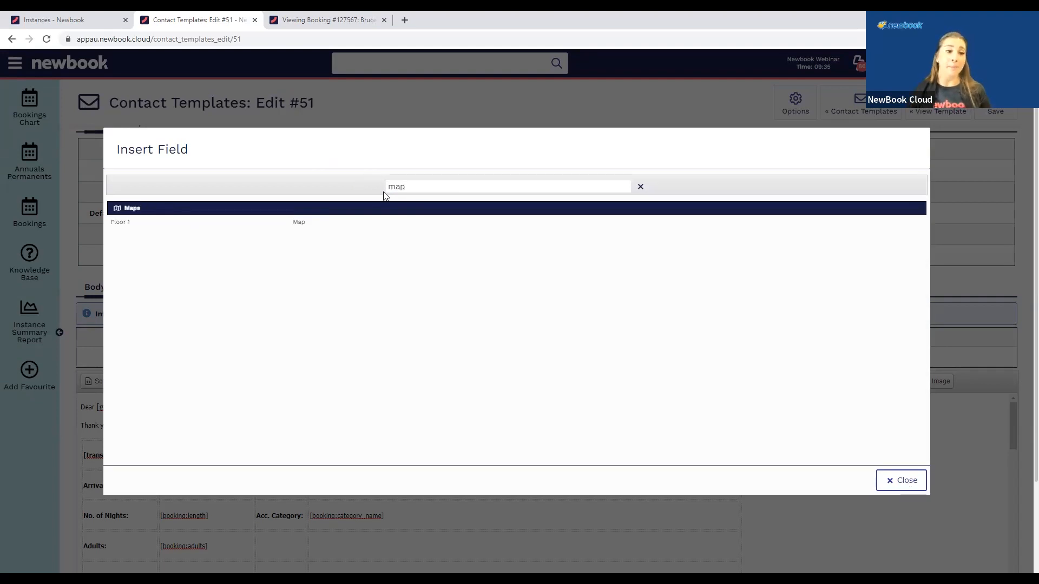
left_click(314, 223)
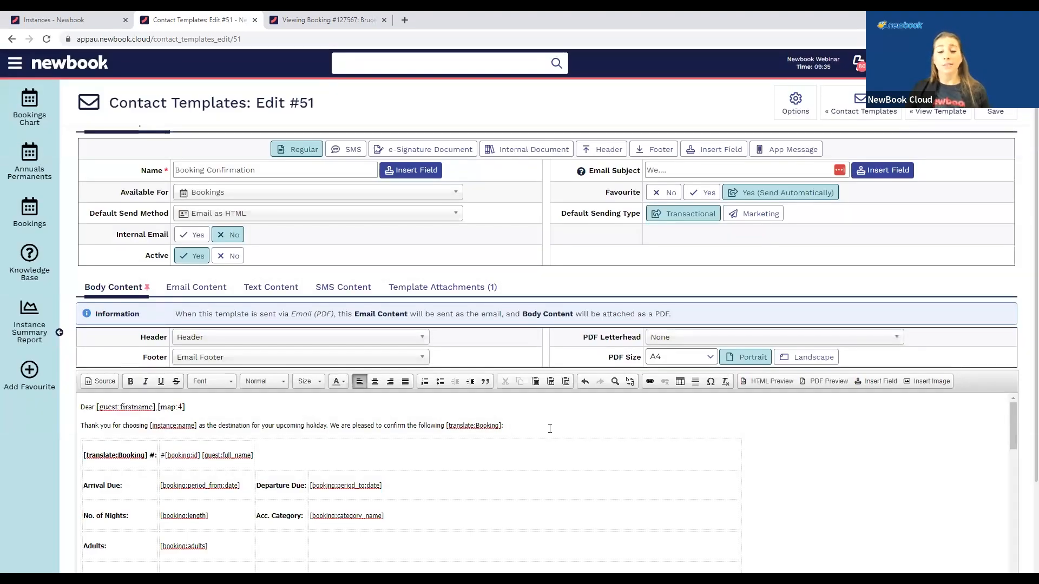
Preview the booking confirmation template as HTML to examine the inserted map, and close the preview
left_click(773, 383)
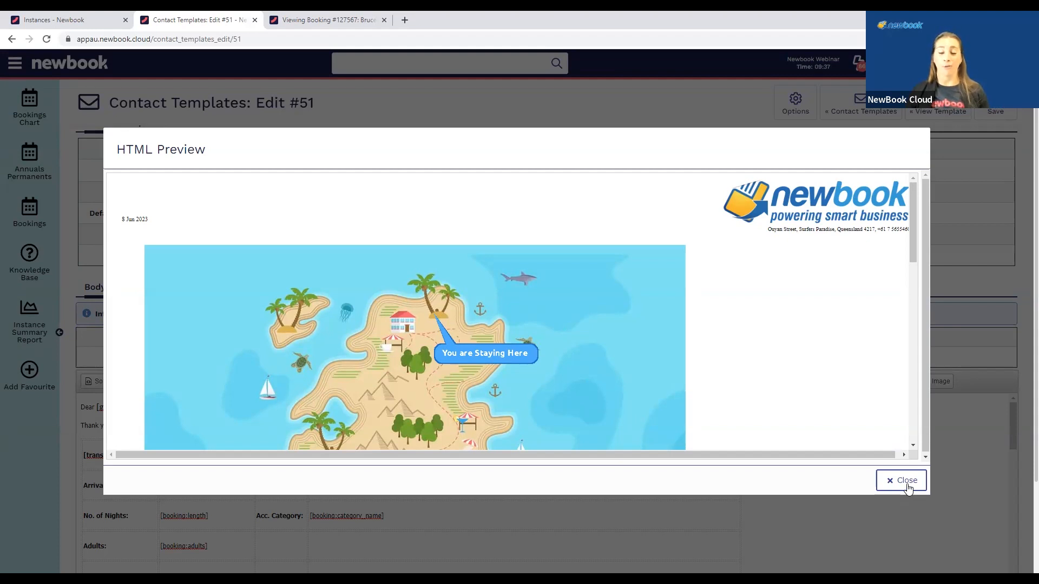
left_click(905, 482)
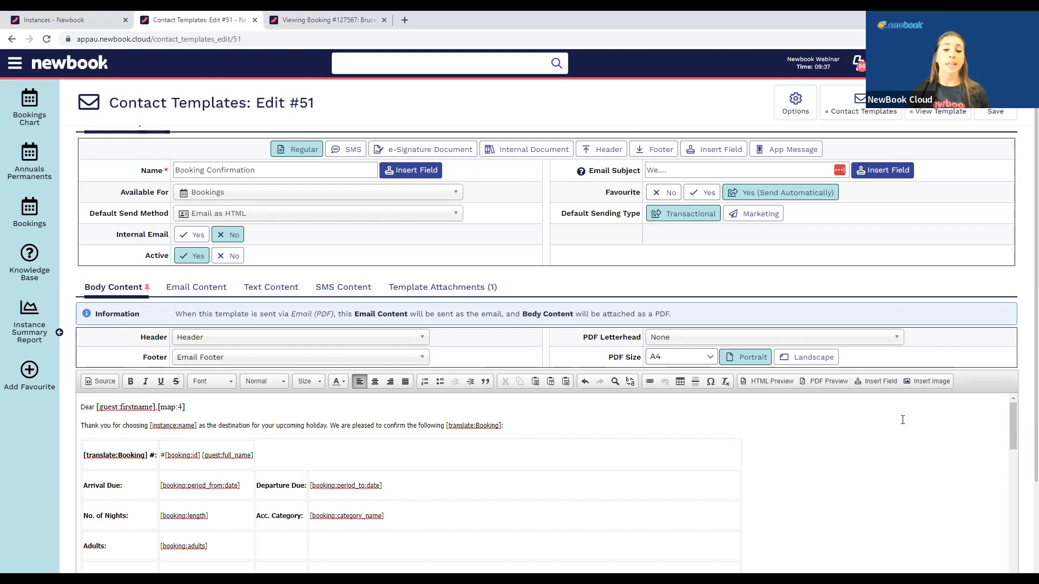
Find "system" in the main navigation and open System Templates, leaving the contact template without saving
left_click(15, 68)
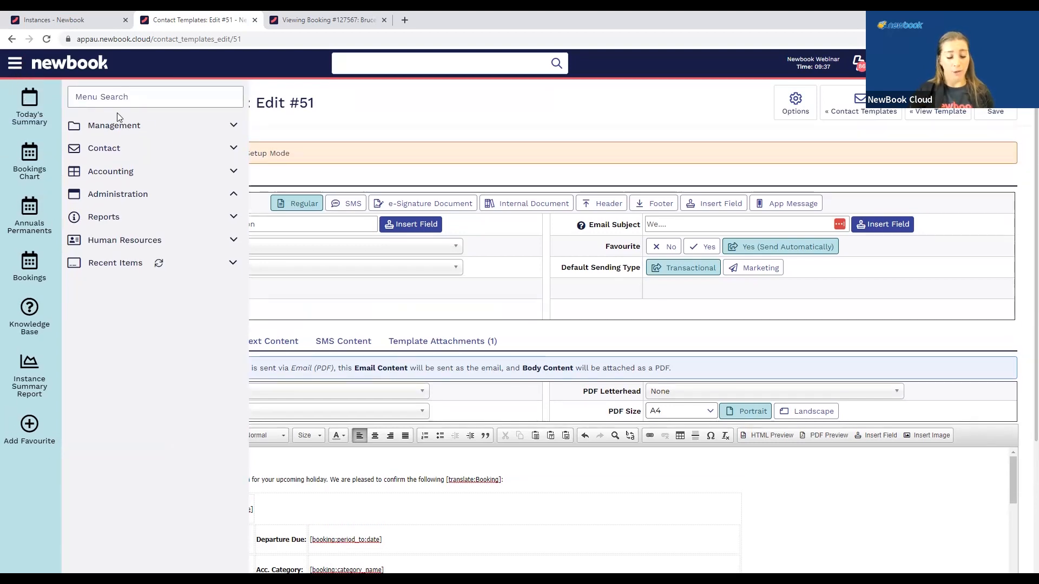
type("system")
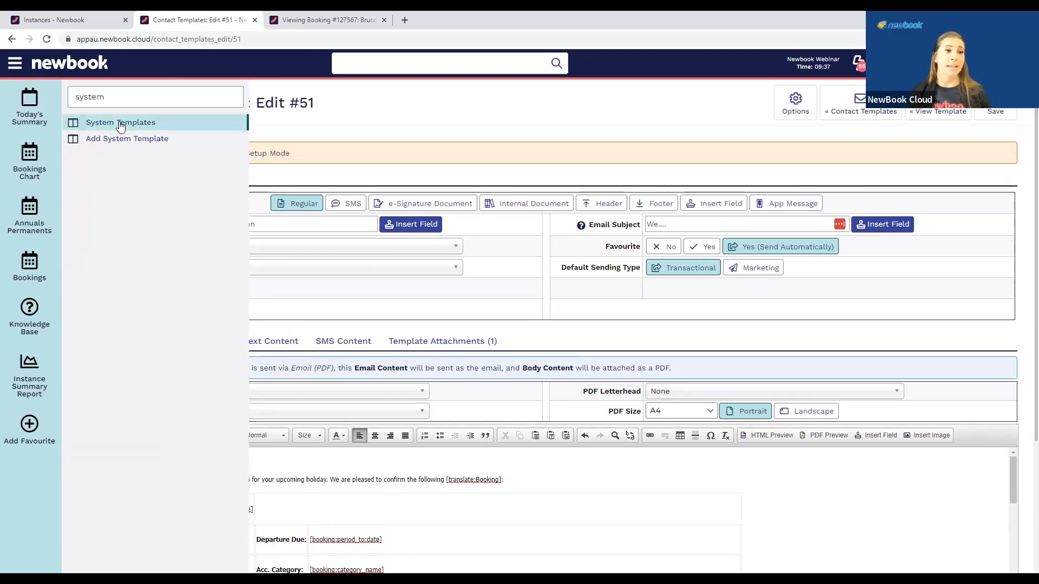
left_click(142, 129)
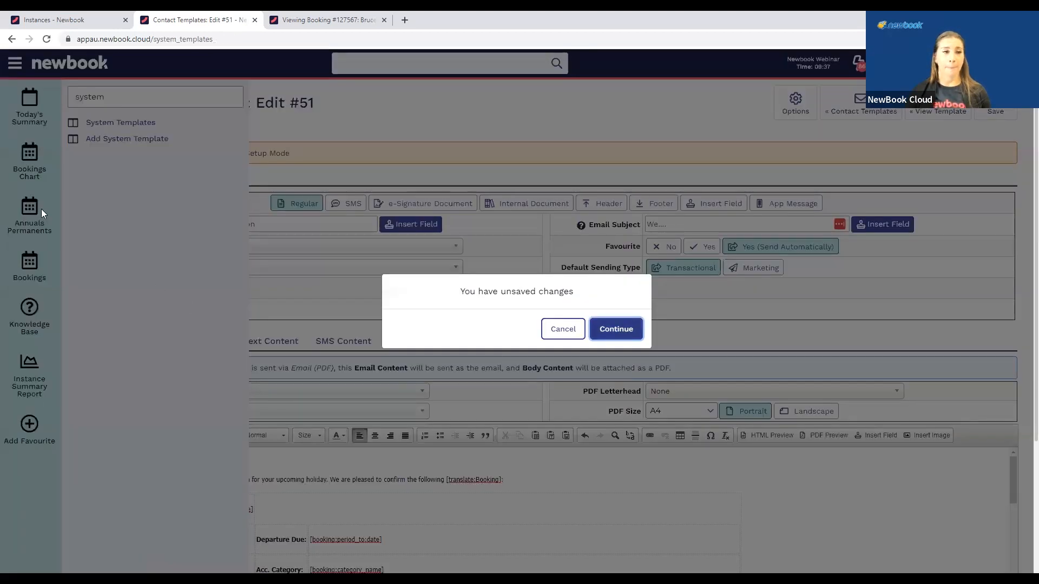
key("Return")
Find "recei" in the main navigation and open the Receipts list in a separate browser tab
left_click(15, 71)
type("re")
key("BackSpace")
key("BackSpace")
type("reciep")
type("t")
key("BackSpace")
key("BackSpace")
key("BackSpace")
key("BackSpace")
type("i")
key("BackSpace")
type("ecei")
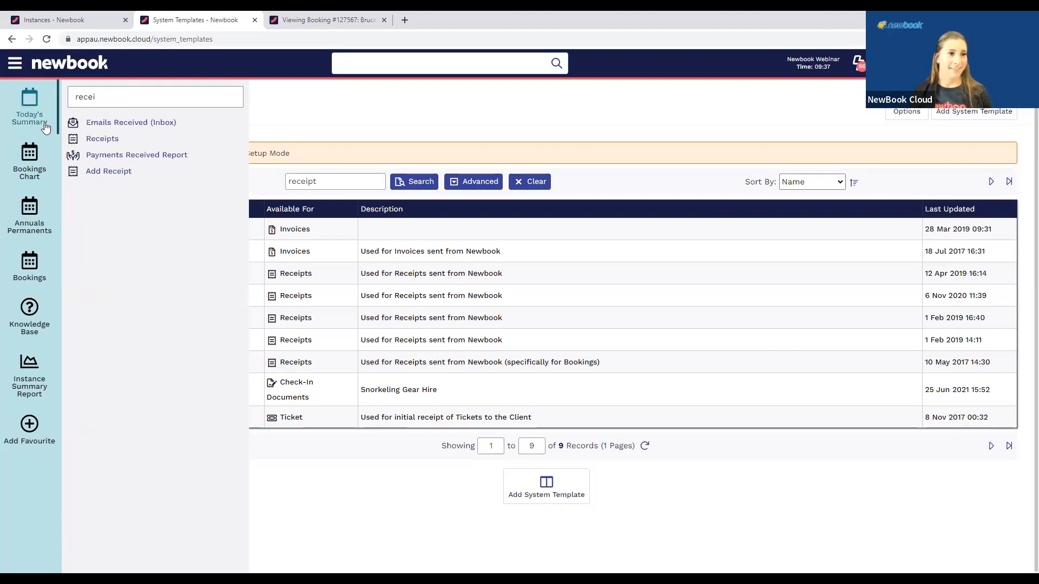
middle_click(183, 139)
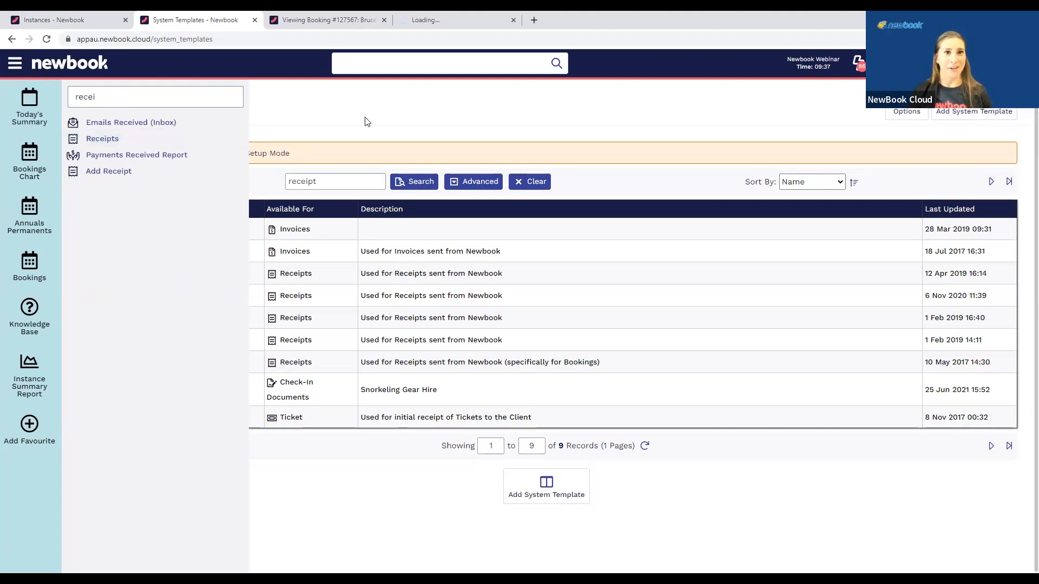
left_click(441, 20)
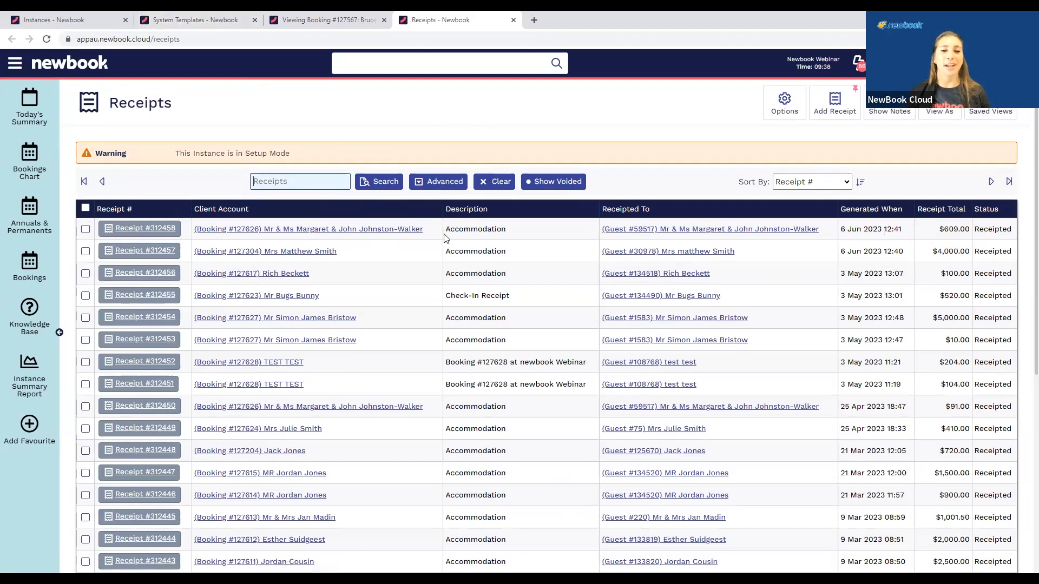
Open the newest receipt for editing and show the PDF templates available for it
left_click(176, 229)
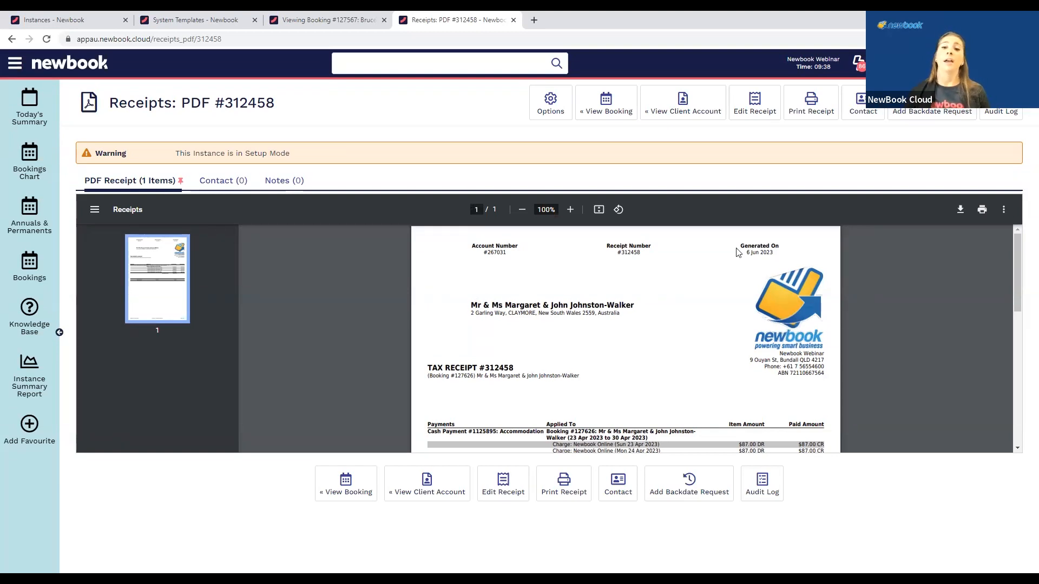
left_click(763, 112)
left_click(816, 259)
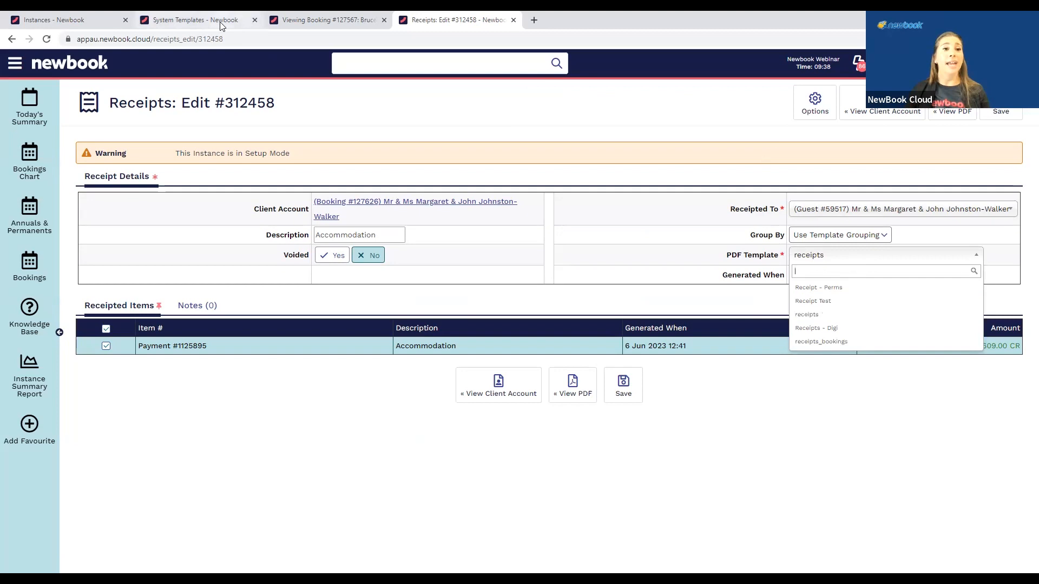
Return to the System Templates list and open the "receipts" template for editing
left_click(195, 20)
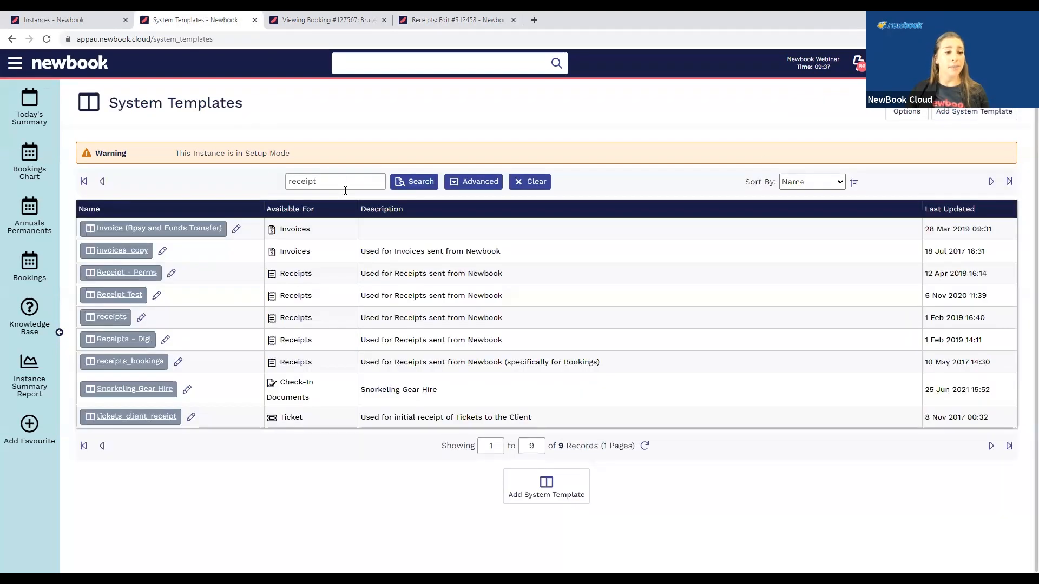
left_click(112, 318)
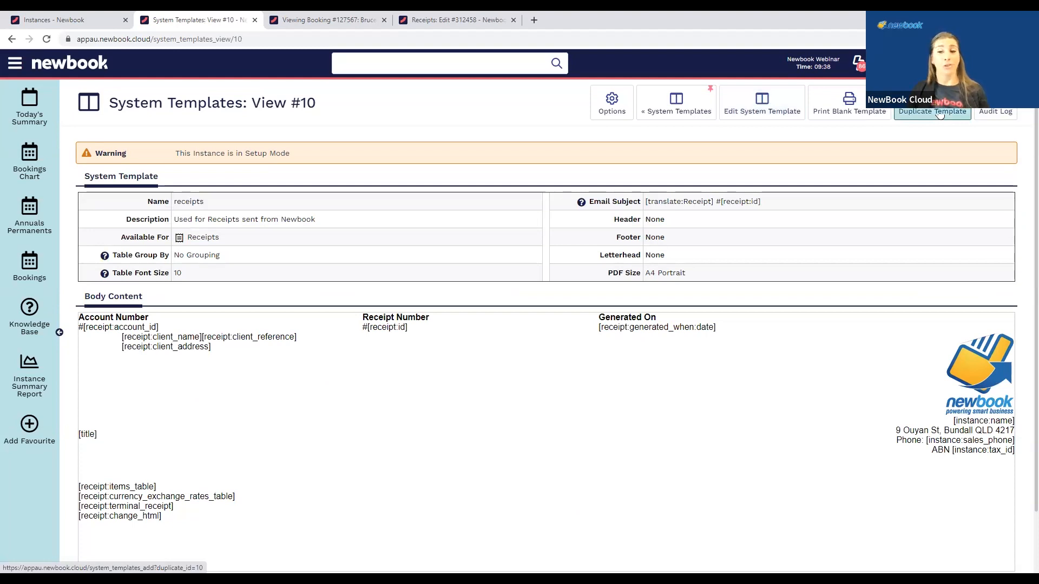
left_click(760, 105)
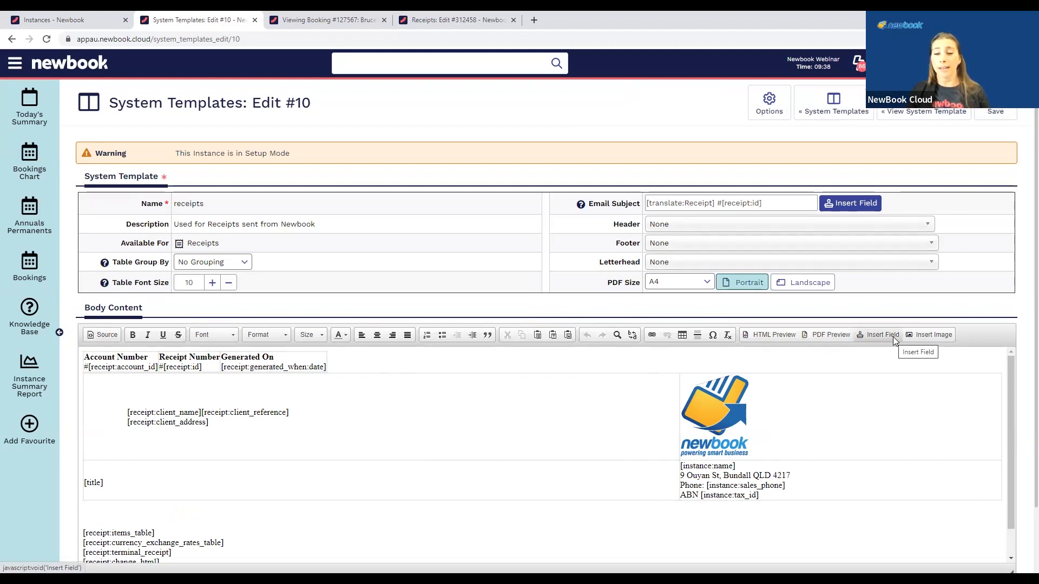
Leave the receipts template without saving and search the system templates for "invoice"
left_click(817, 108)
left_click(595, 329)
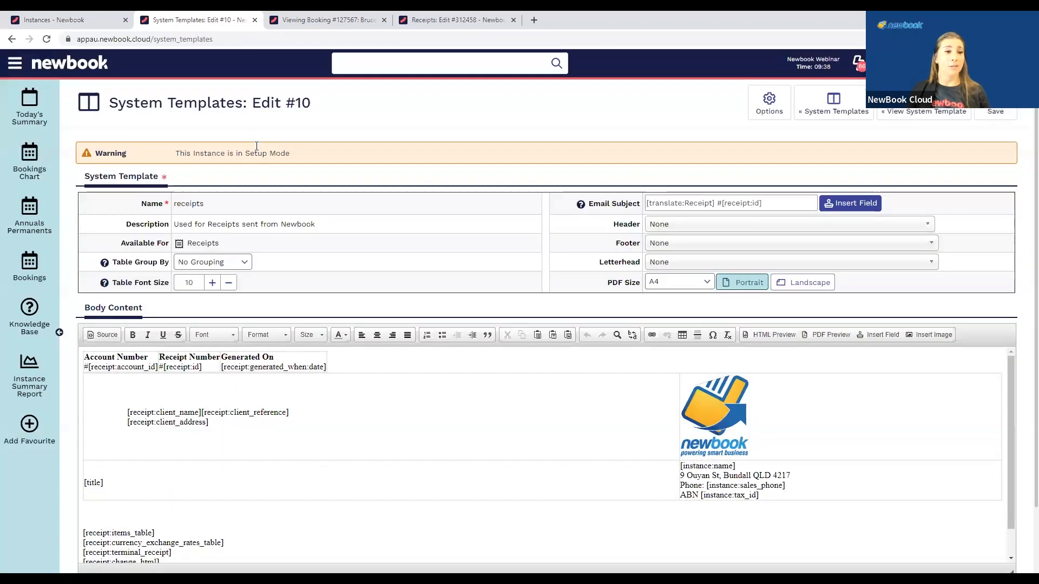
type("invi")
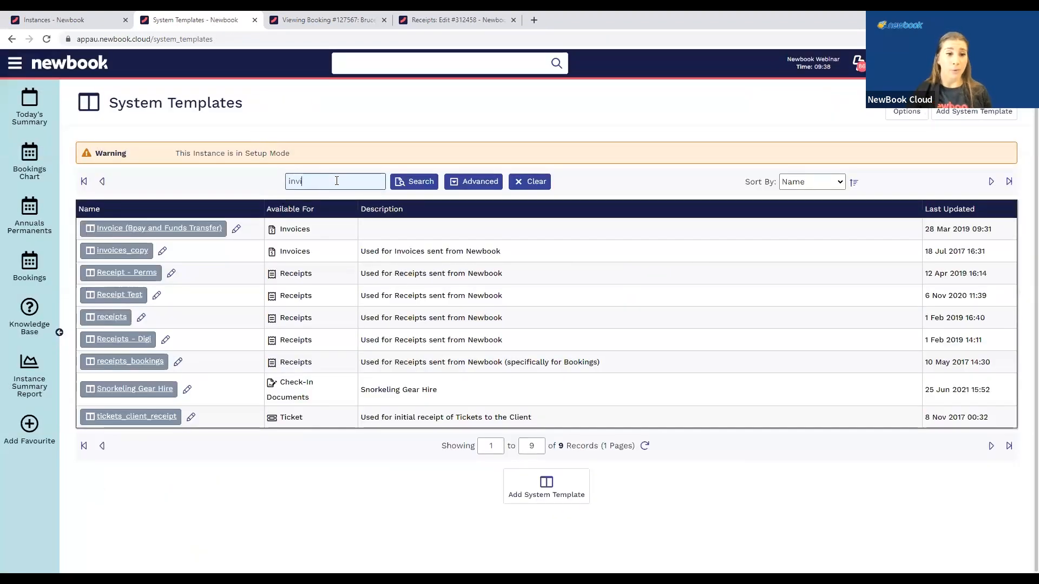
key("BackSpace")
type("oice")
left_click(423, 185)
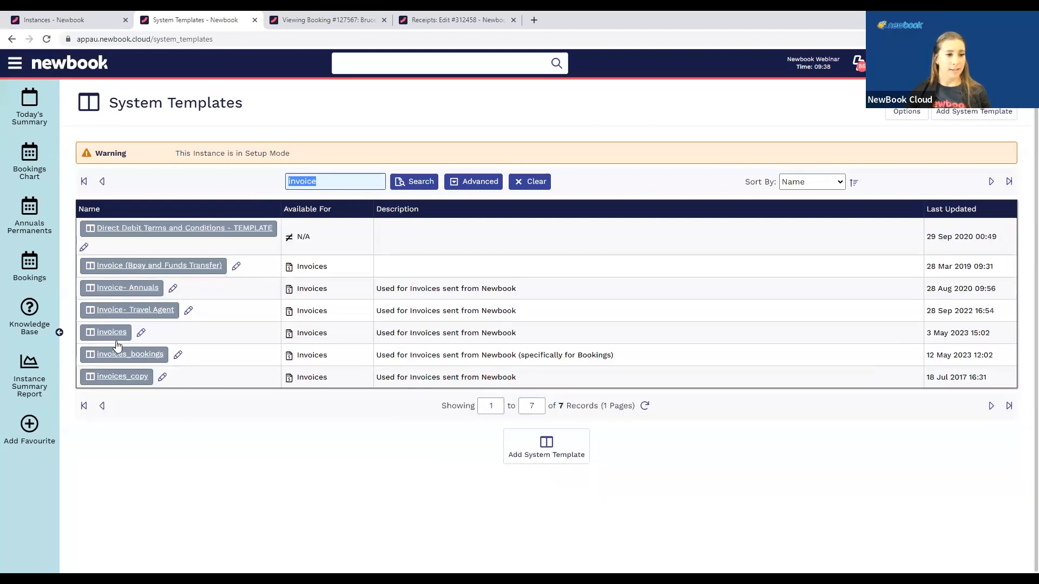
Open the "invoices" system template for editing and place the cursor on the blank line below the client address
left_click(113, 334)
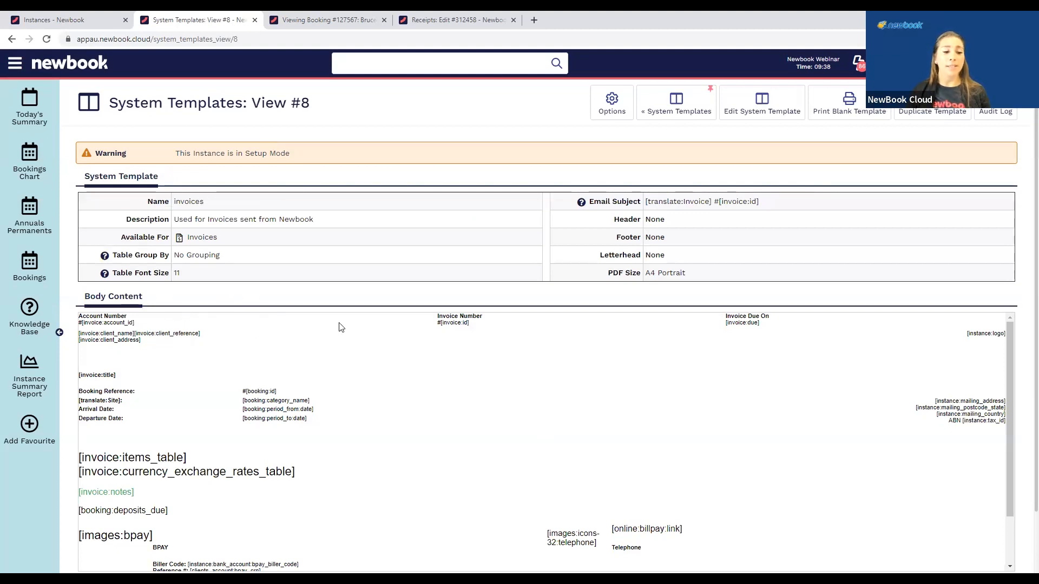
left_click(762, 103)
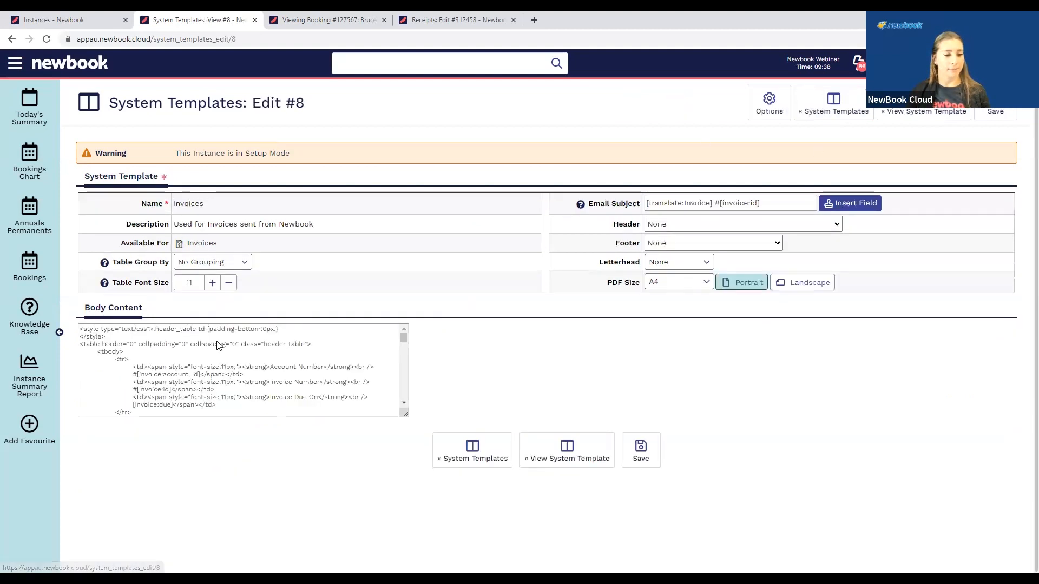
scroll(364, 284, "down", 1)
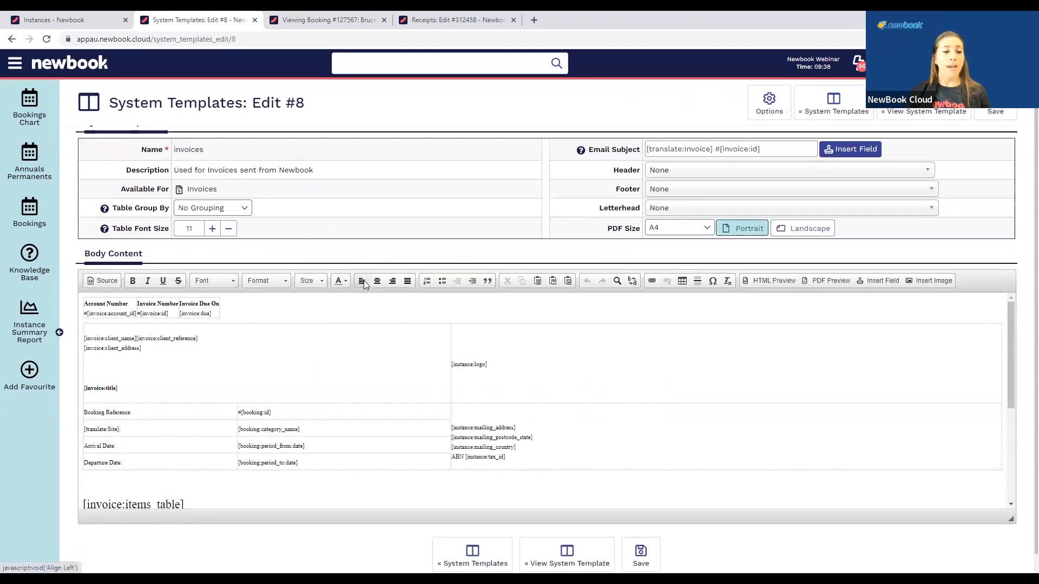
left_click(107, 368)
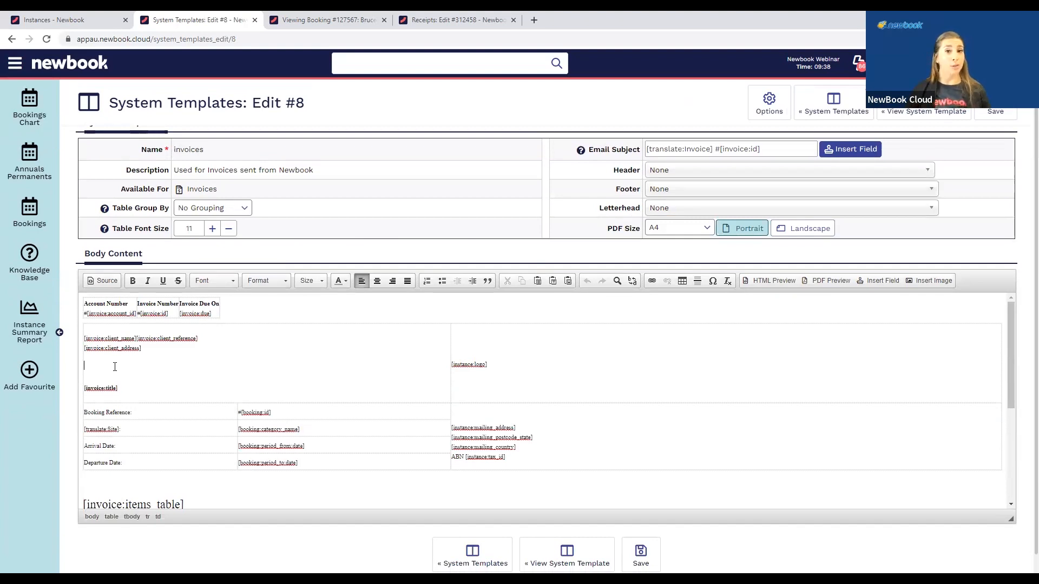
Open the Invoices list in a new browser tab and place that tab beside the System Templates tab
left_click(14, 68)
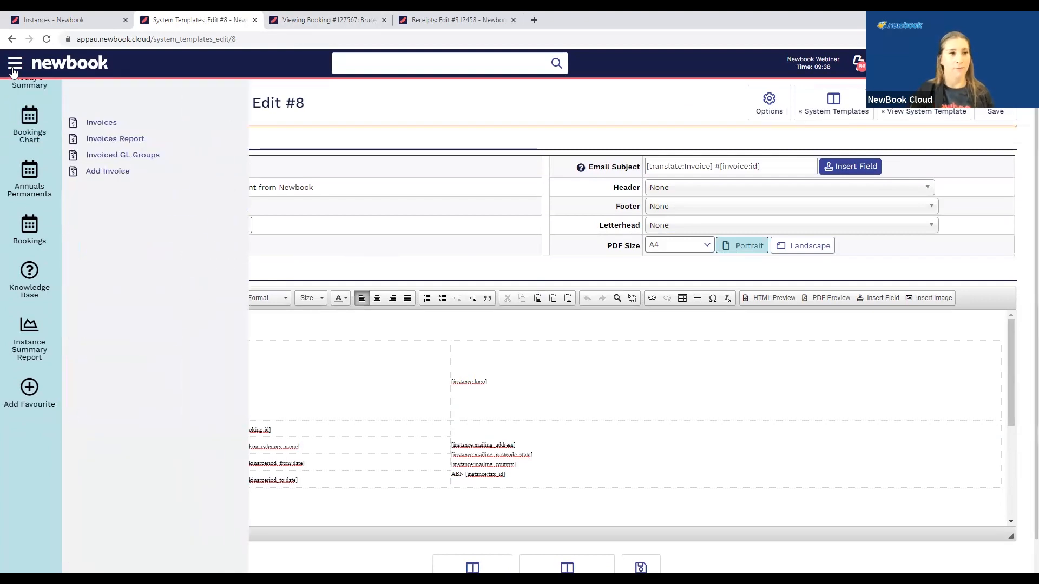
left_click(132, 123, "ctrl")
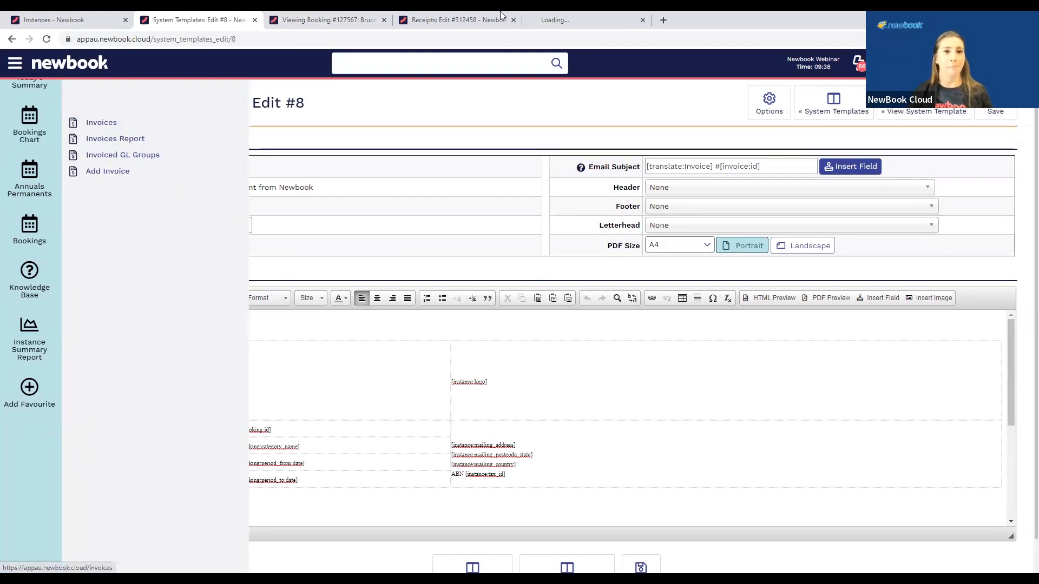
left_click_drag(567, 17, 308, 17)
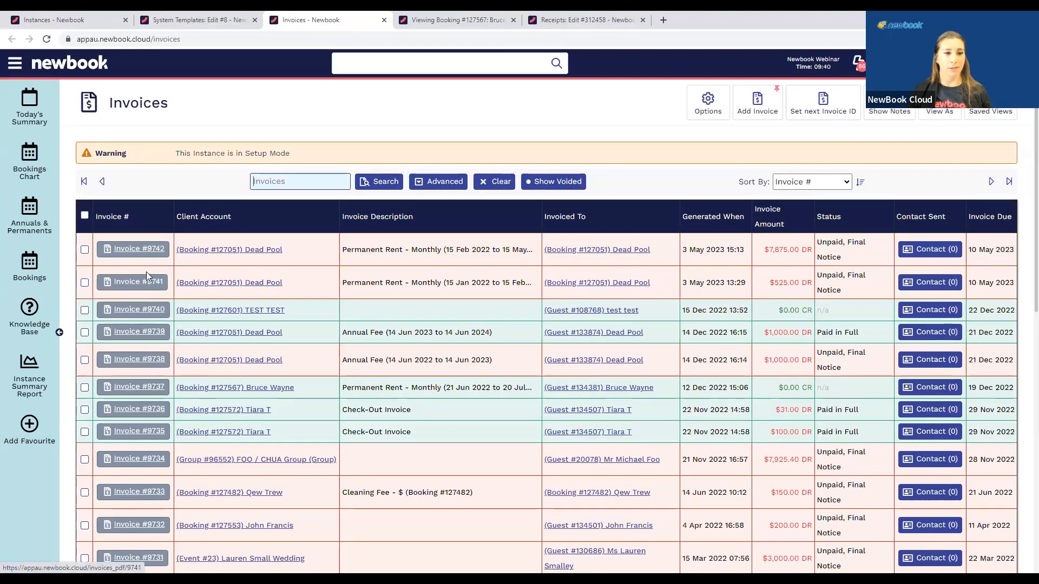
Open the newest invoice for editing and examine its Purchase Order # field
left_click(146, 255)
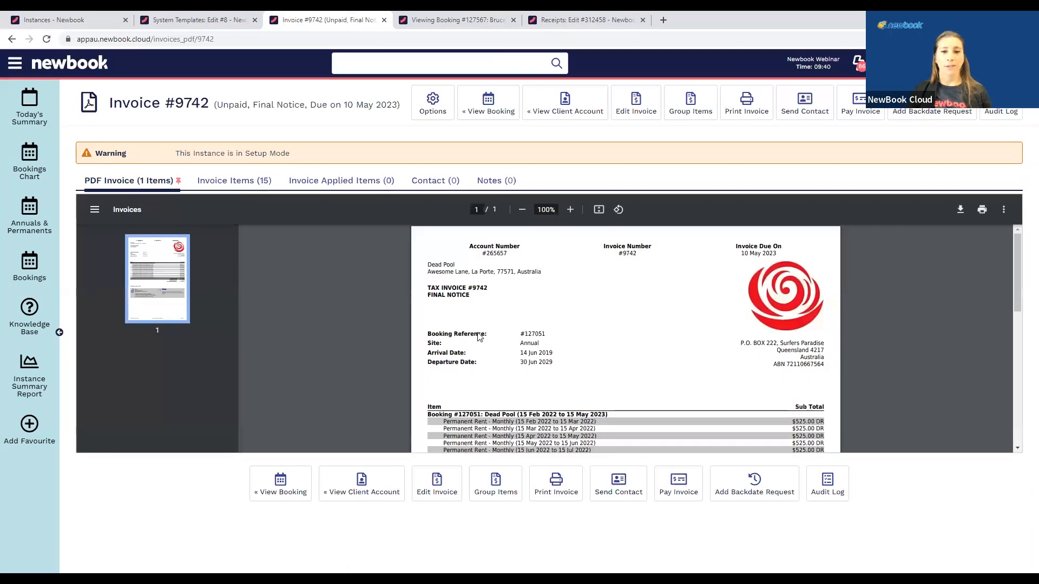
left_click(638, 105)
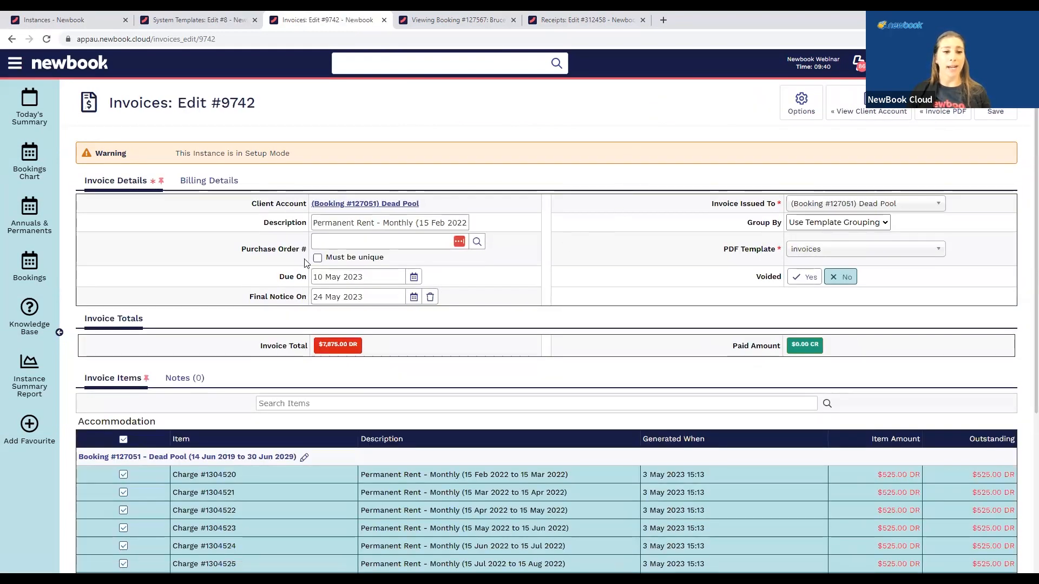
left_click_drag(238, 252, 276, 251)
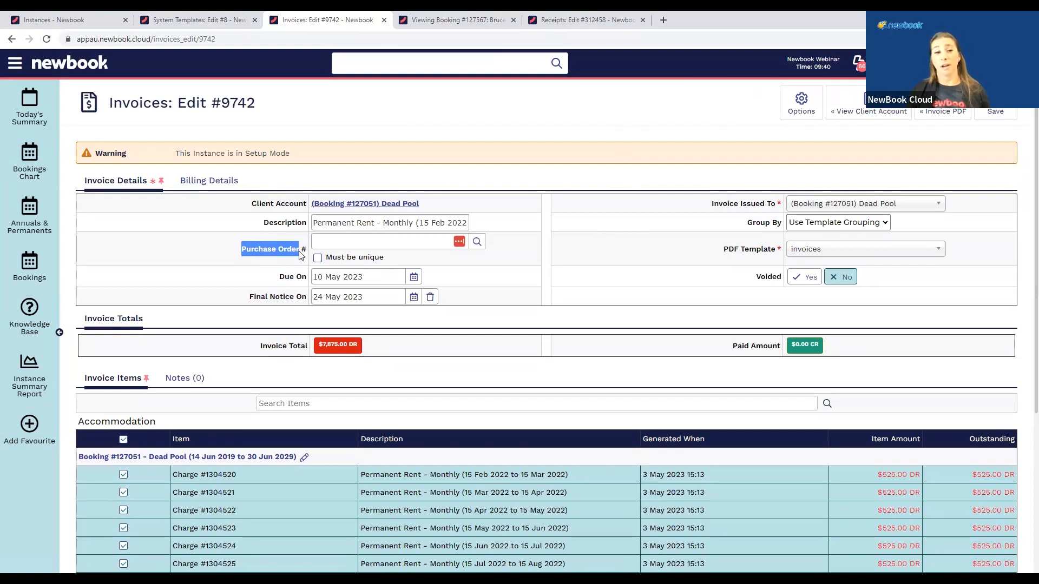
left_click(315, 245)
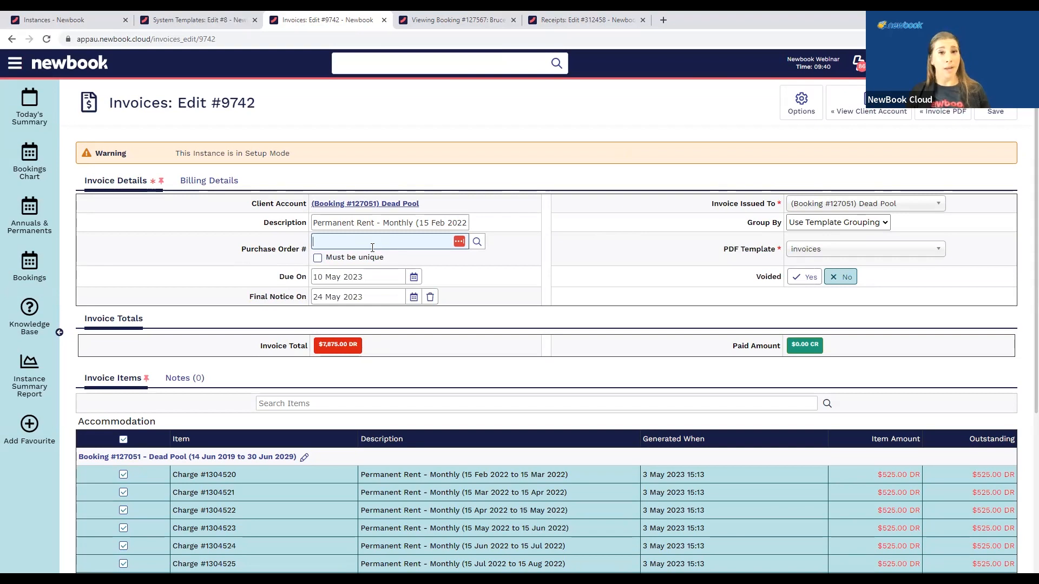
Return to the invoices template, search the insertable fields for "pur" and insert Invoice Purchase Order below the client address
left_click(199, 20)
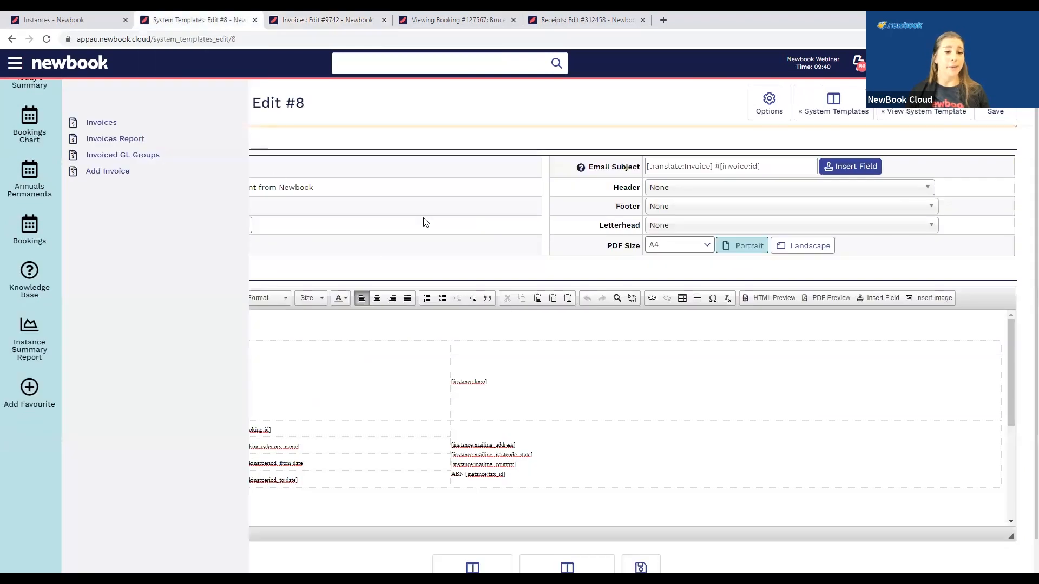
left_click(102, 377)
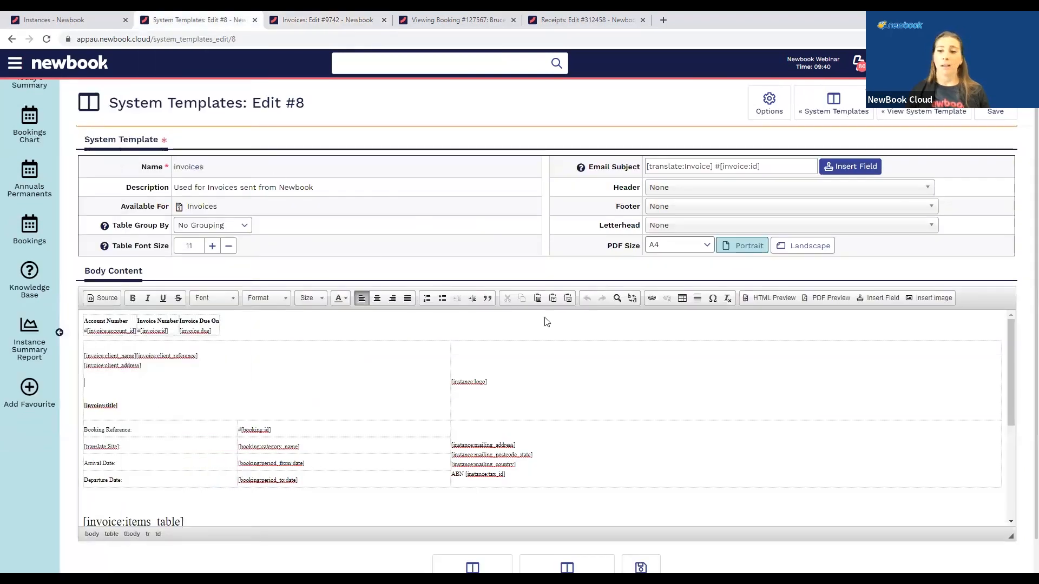
left_click(885, 299)
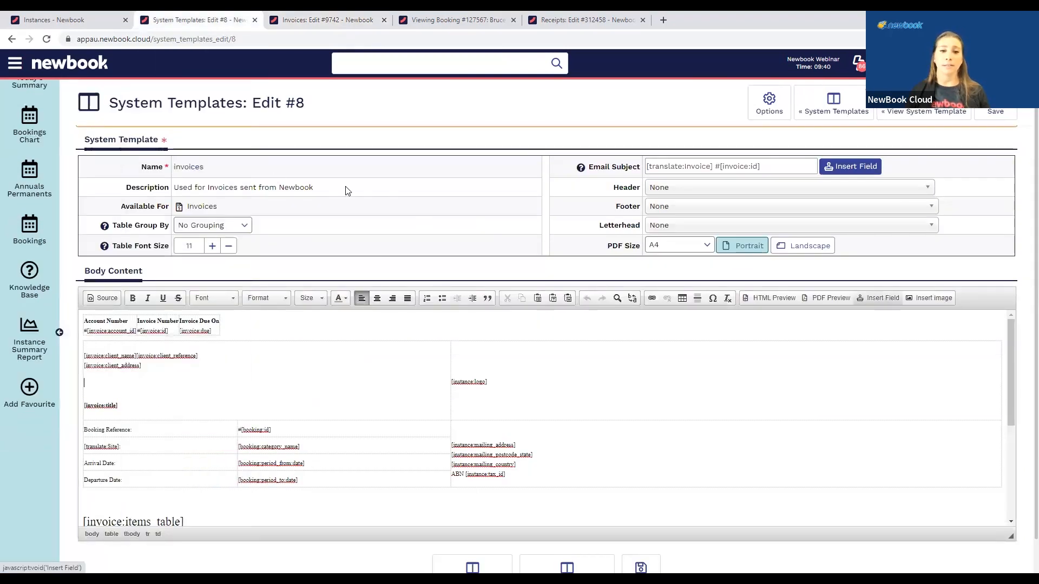
left_click(396, 184)
type("purd")
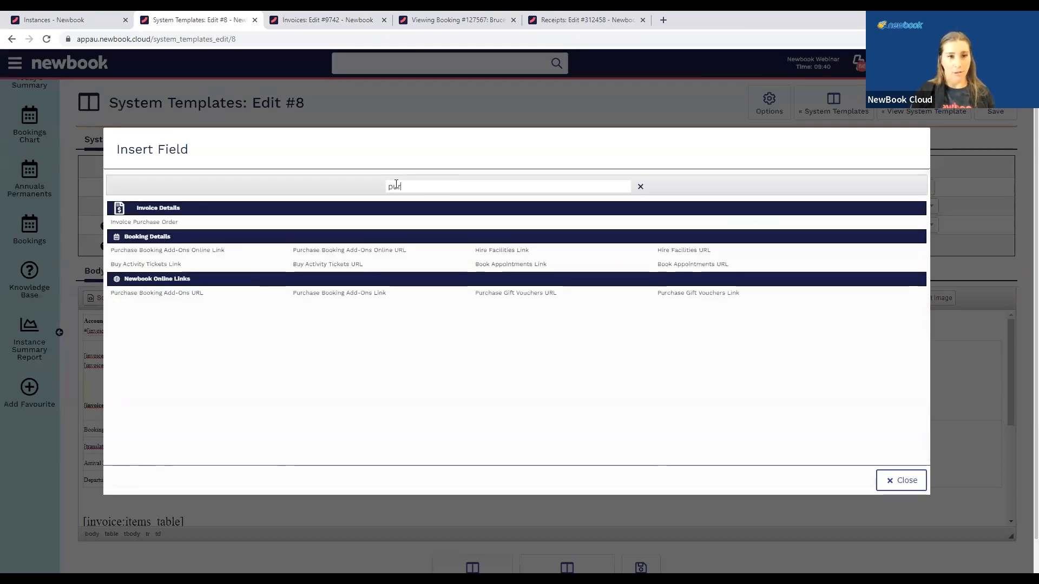
left_click(199, 223)
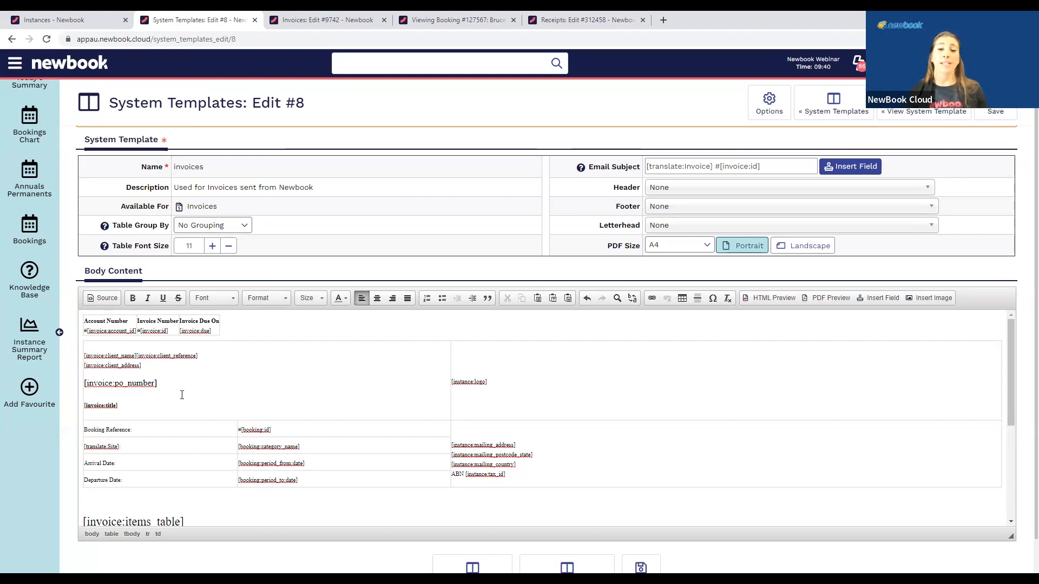
Add the label "Purchase order number:" before the inserted purchase order field and start a new line after it
left_click(84, 383)
type("Purchase order nu")
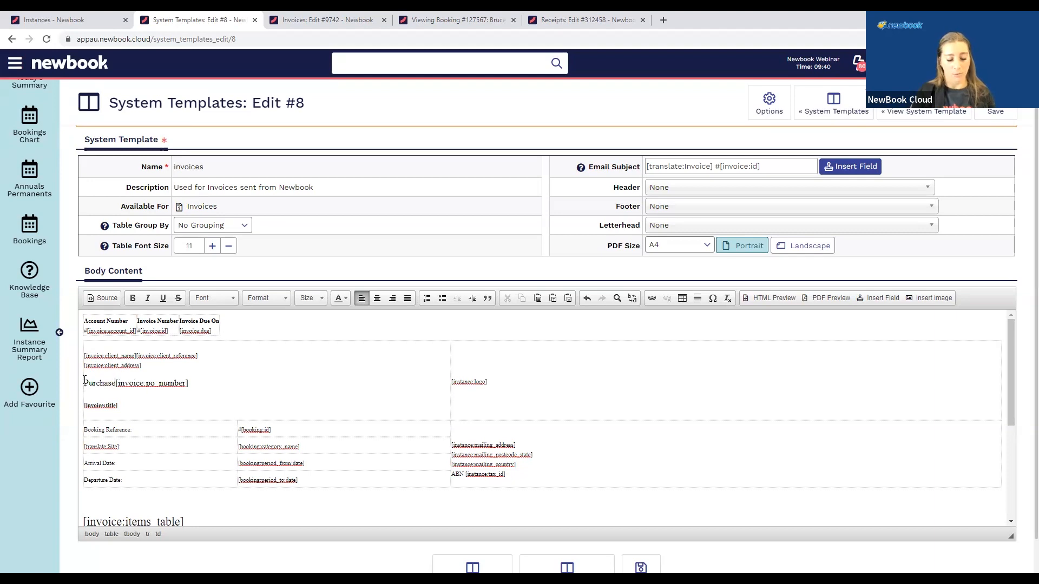
type("mber:")
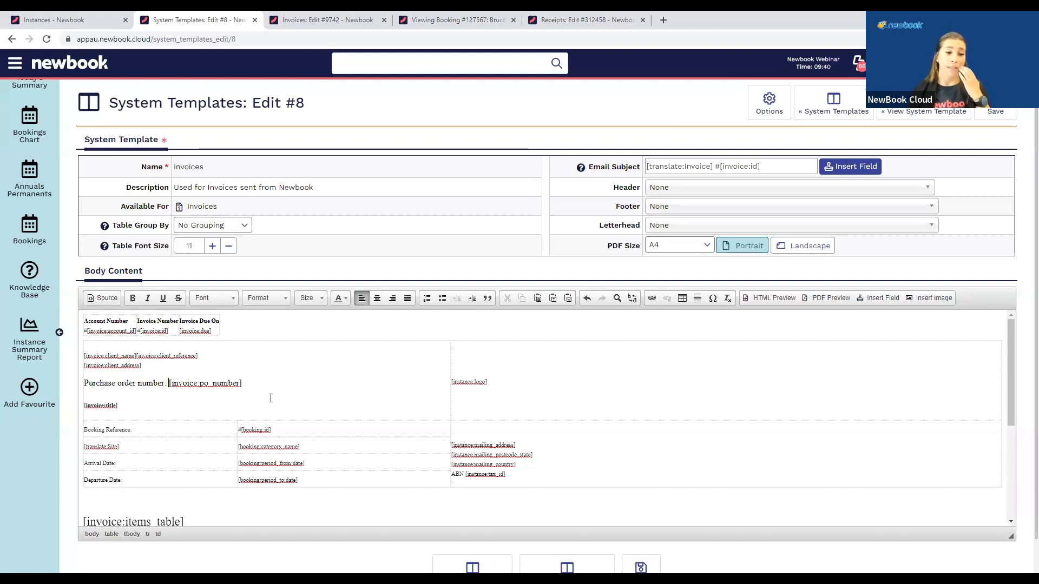
left_click(250, 389)
key("Return")
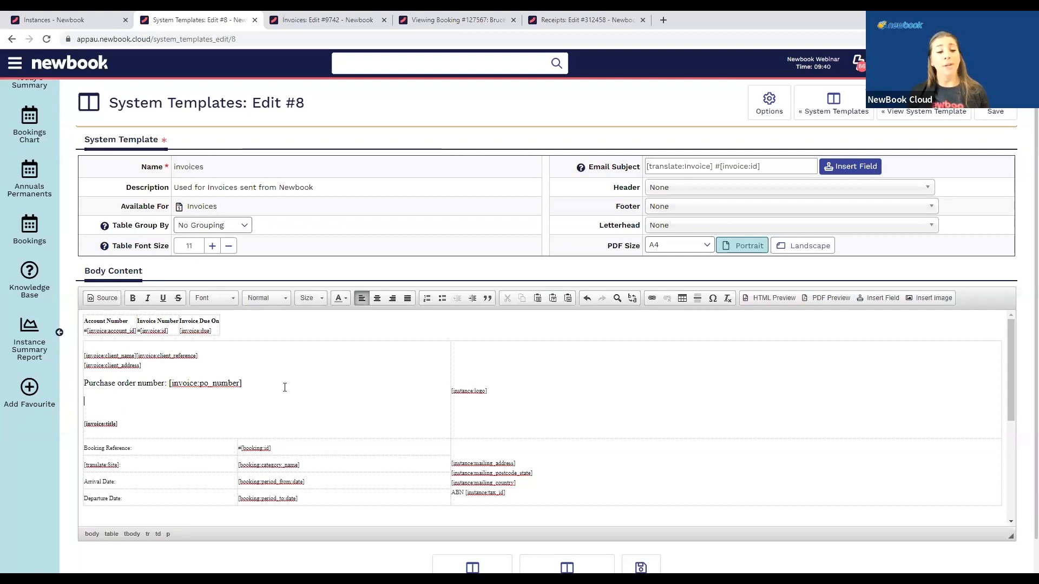
Search the insertable fields for "link" and "invoice", and insert Pay Invoice Link below the purchase order line in the invoices template
left_click(879, 299)
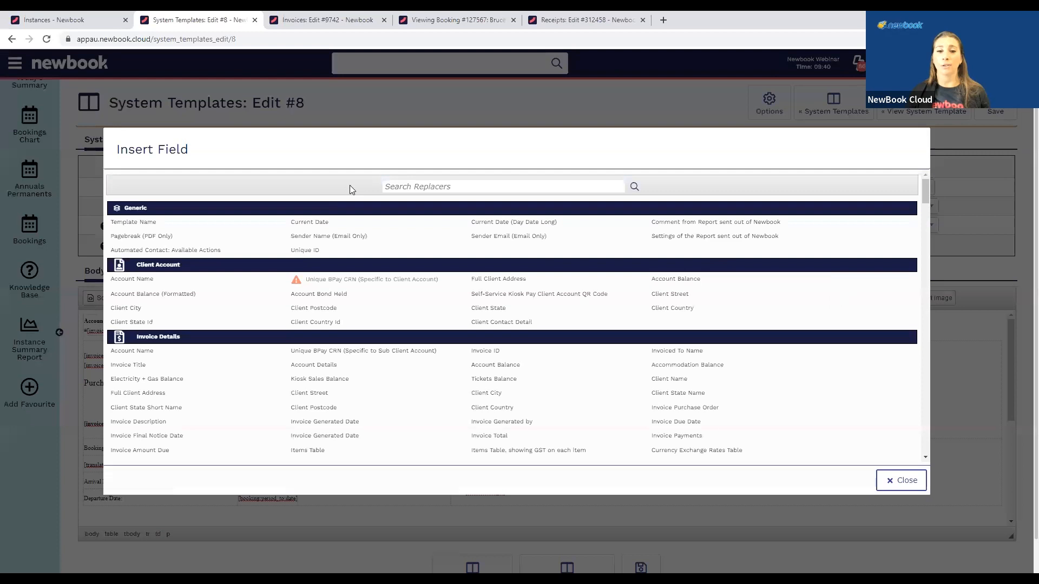
type("link")
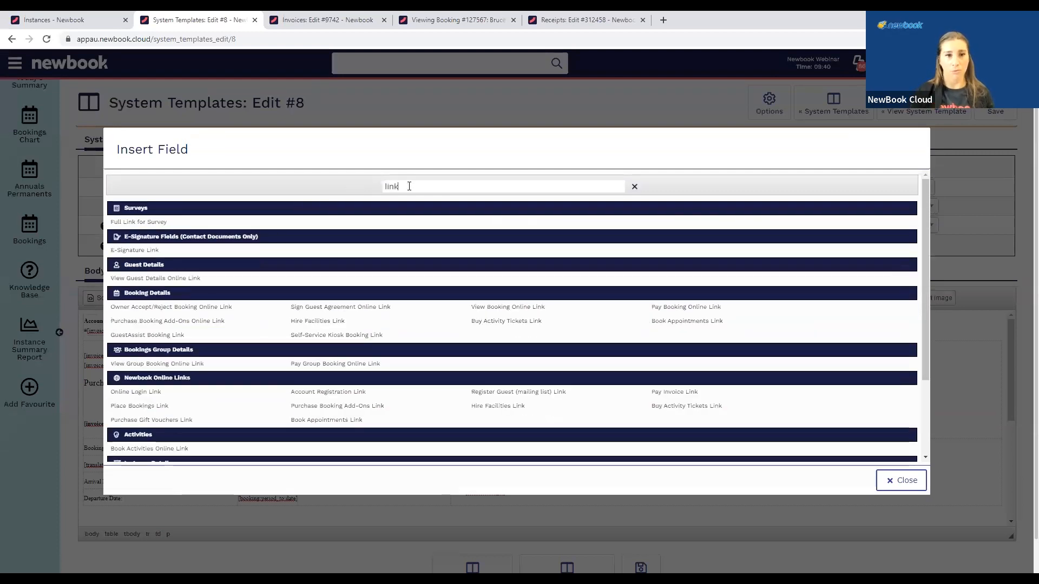
left_click_drag(435, 187, 364, 191)
type("invoice")
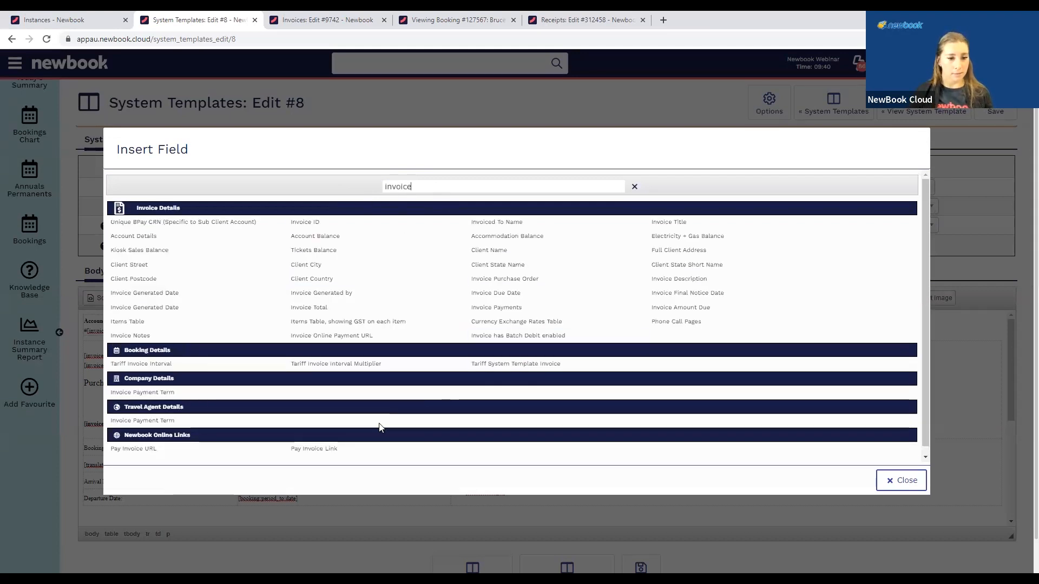
left_click(336, 453)
left_click(356, 453)
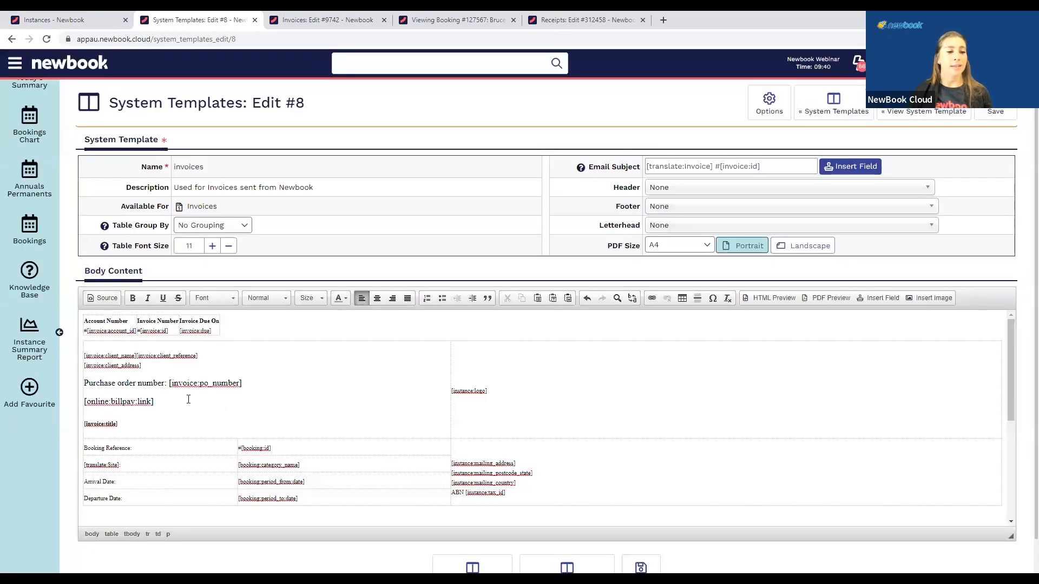
Return to the open invoice, save it and examine the payment details and payment link in its PDF
left_click(303, 20)
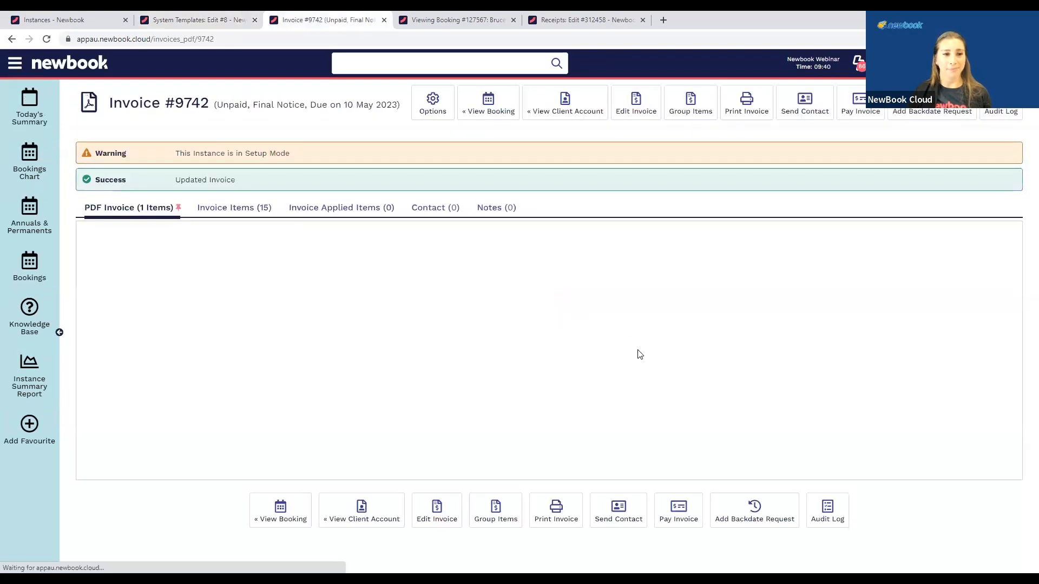
scroll(641, 352, "down", 6)
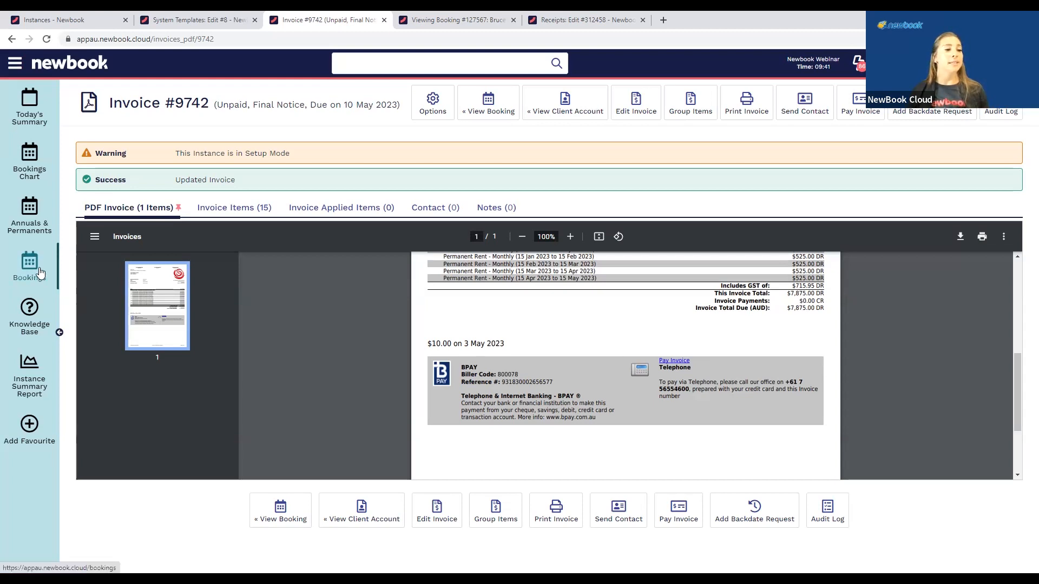
Go to the Bookings Chart, search the menu for "translation" and open Instance Translations
left_click(36, 174)
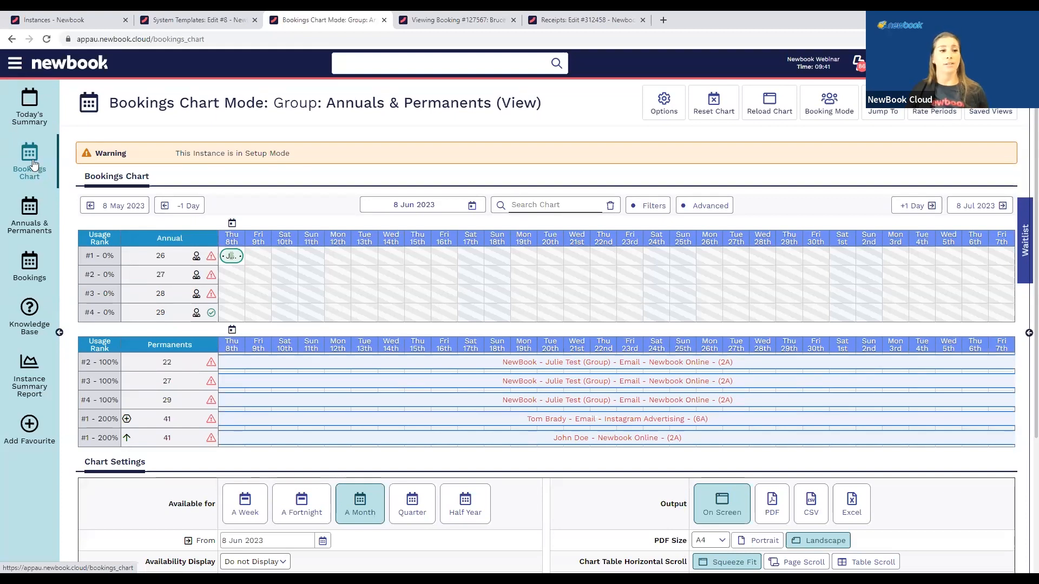
left_click(17, 69)
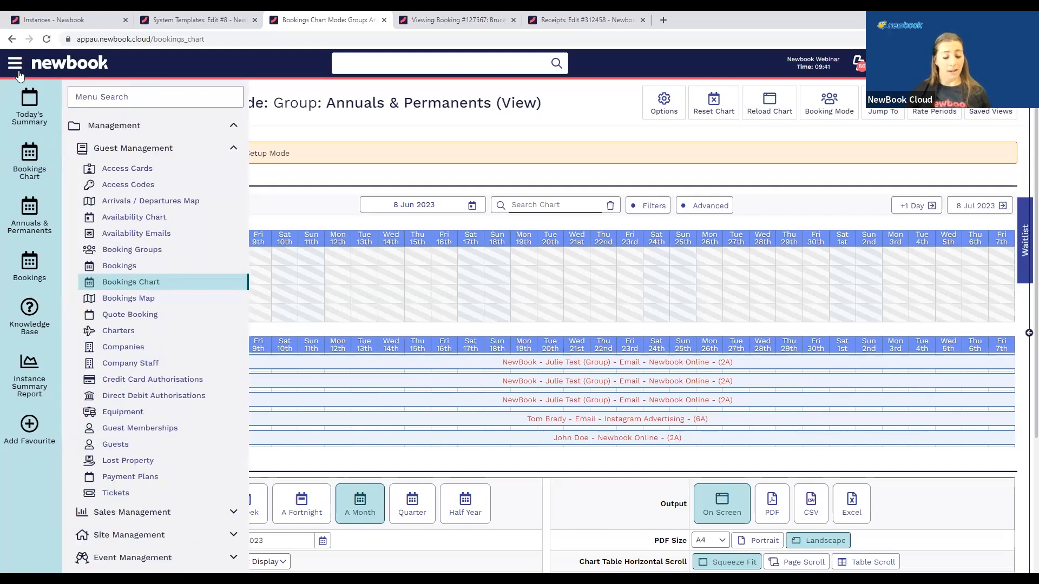
type("trnslatio")
key("BackSpace")
key("BackSpace")
key("BackSpace")
key("BackSpace")
key("BackSpace")
key("BackSpace")
key("BackSpace")
type("ans")
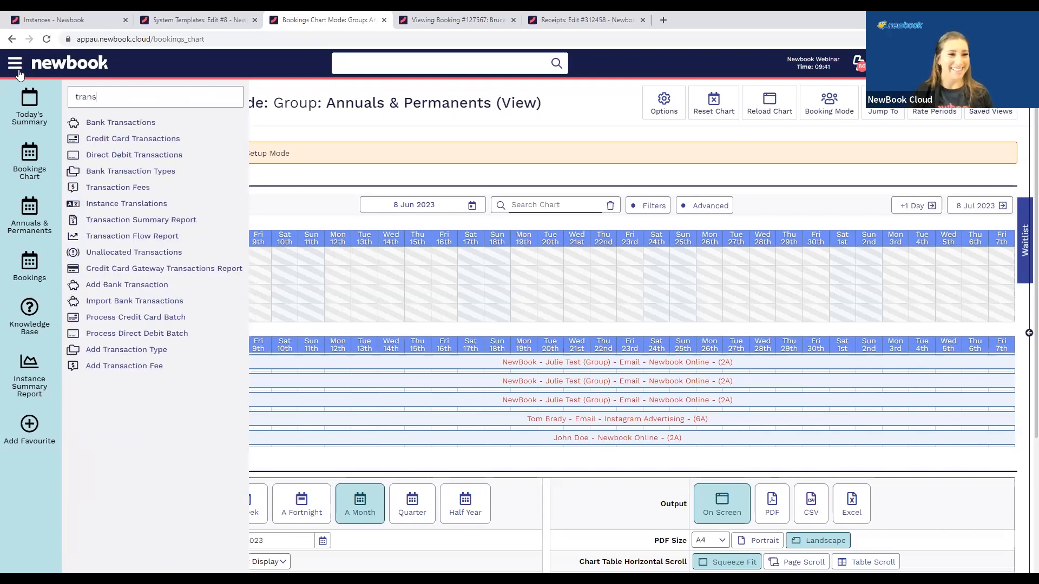
type("lation")
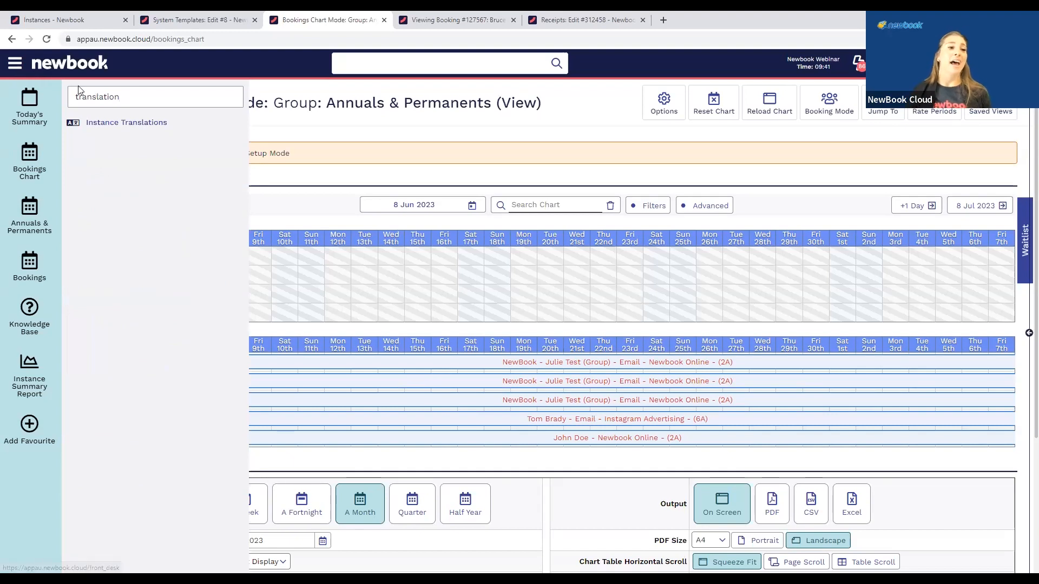
left_click(140, 127)
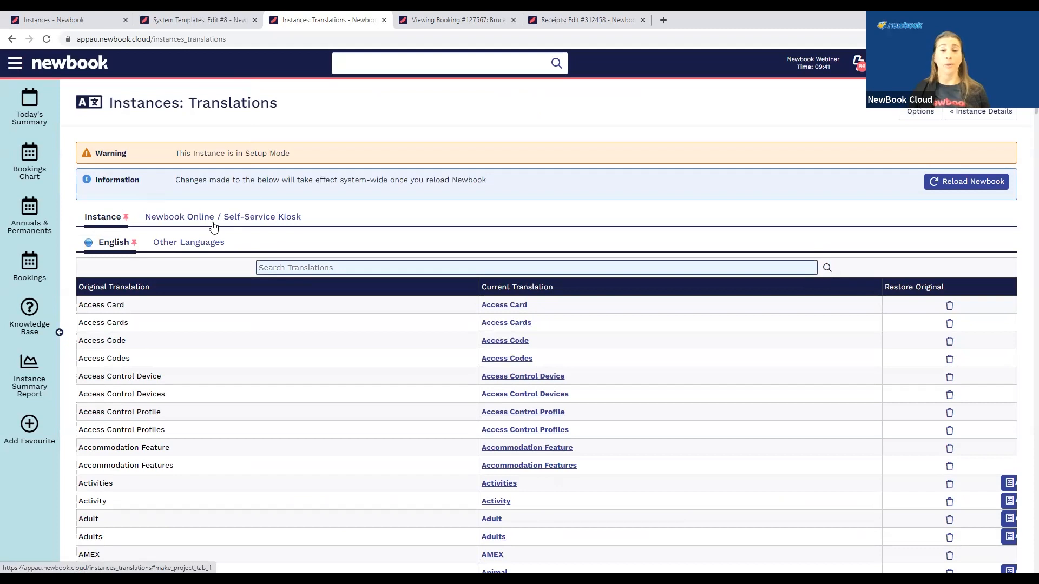
type("reserv")
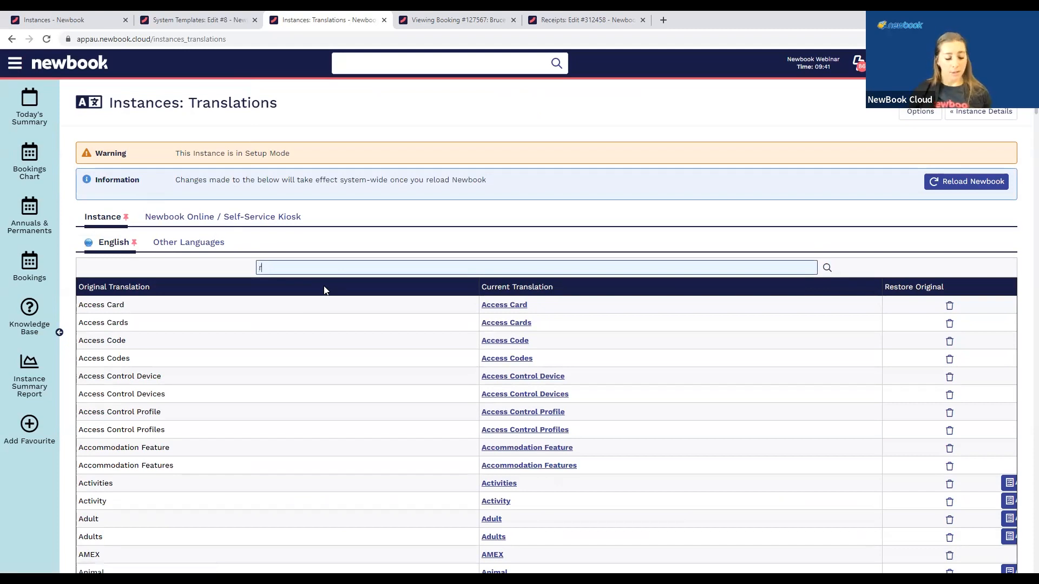
key("BackSpace")
key("BackSpace")
key("BackSpace")
key("BackSpace")
key("BackSpace")
key("BackSpace")
Find "booking" in the English instance translations, set the translation of Booking to "Reservations" and reload Newbook
type("booking")
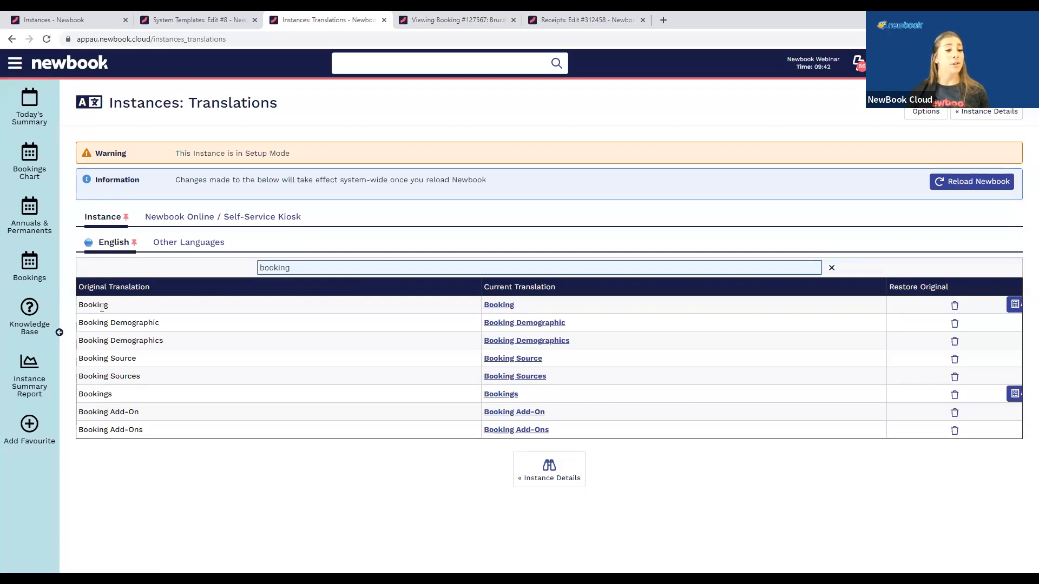
left_click(500, 306)
type("Reservations")
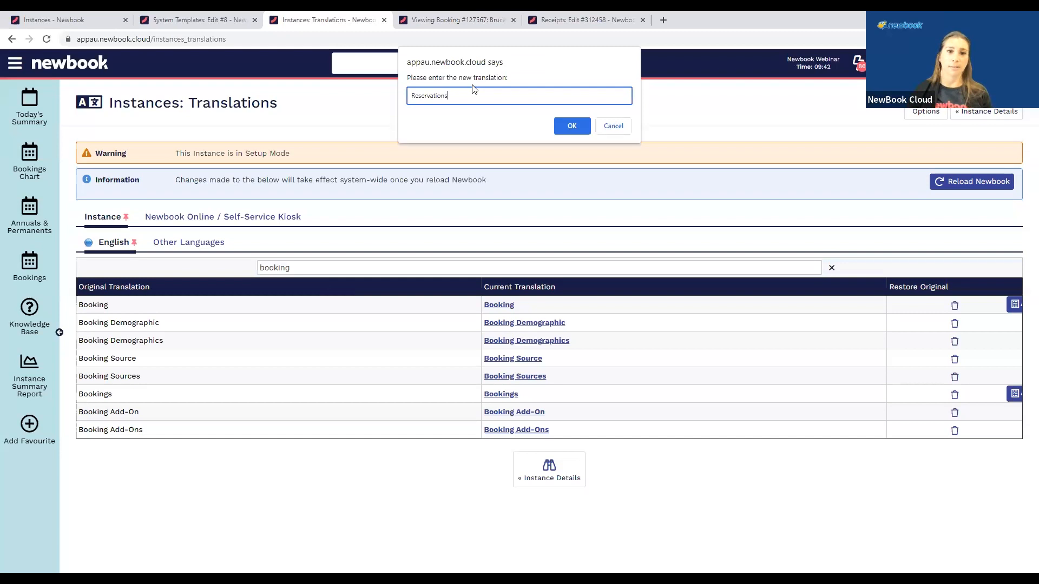
left_click(569, 126)
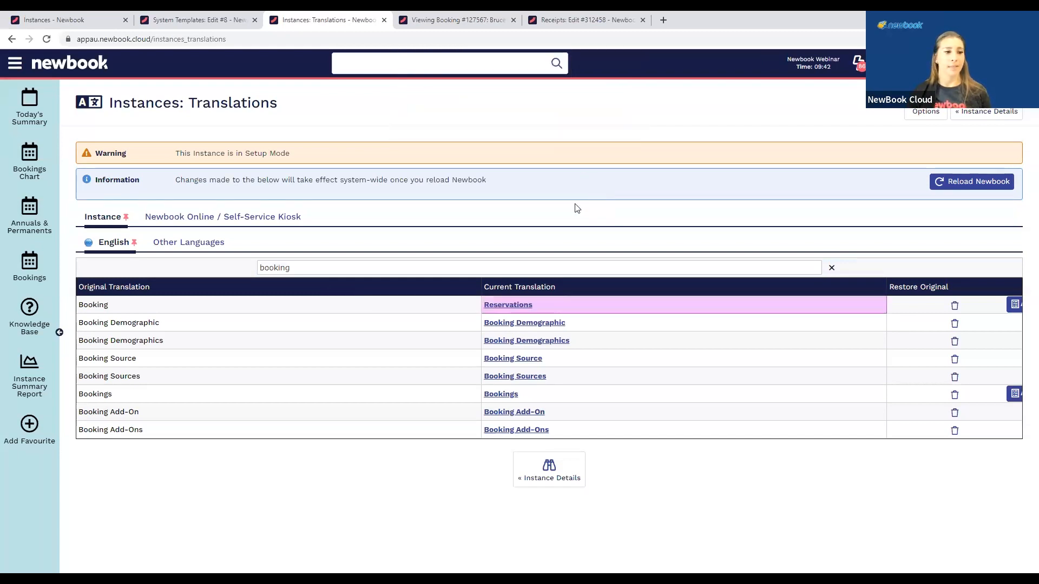
left_click(987, 187)
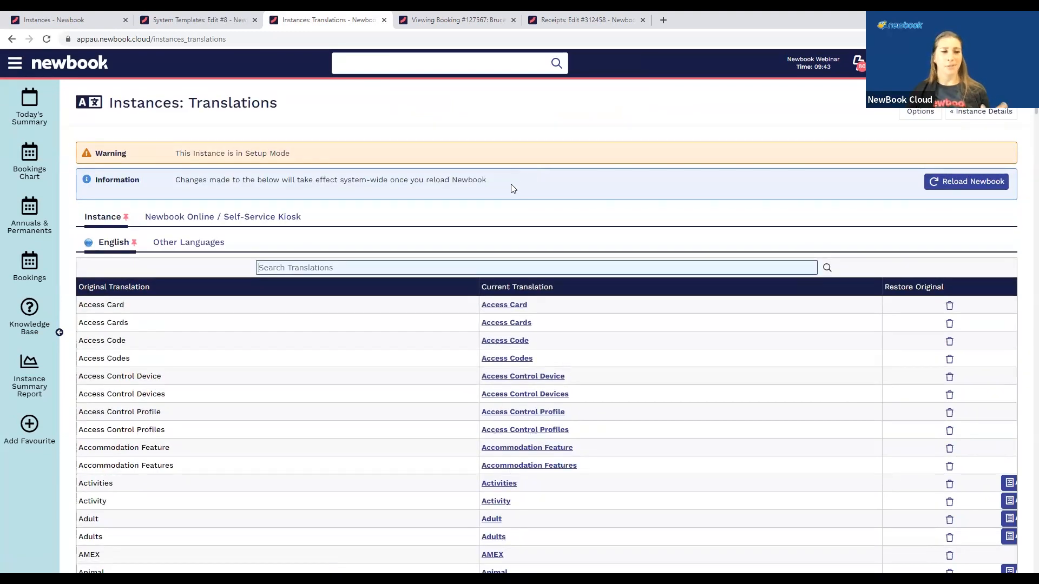
Search the instance translations for "booking", refresh the page and repeat the search to check the Booking entry
left_click(337, 268)
type("b")
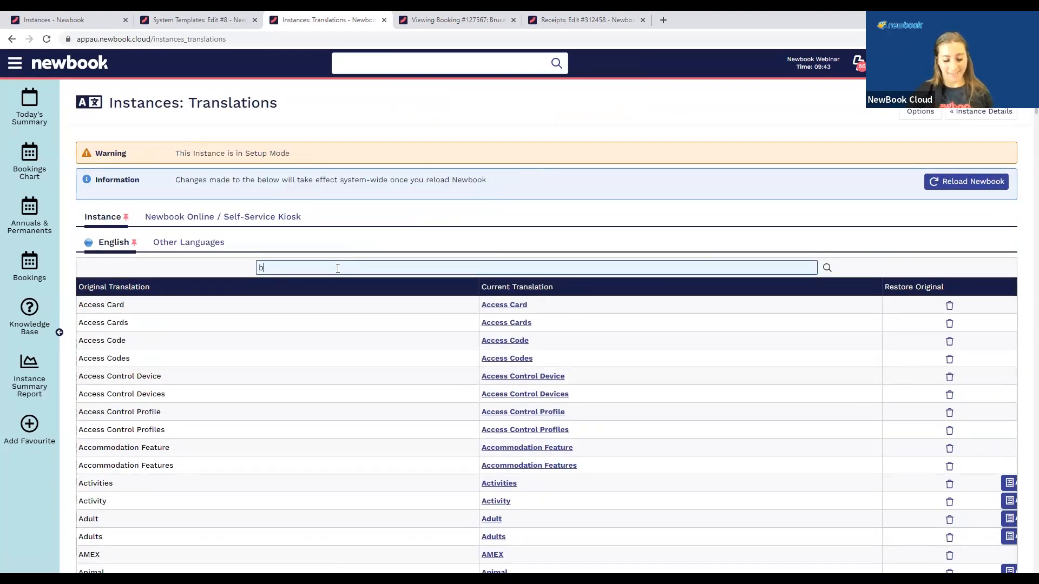
type("ooking")
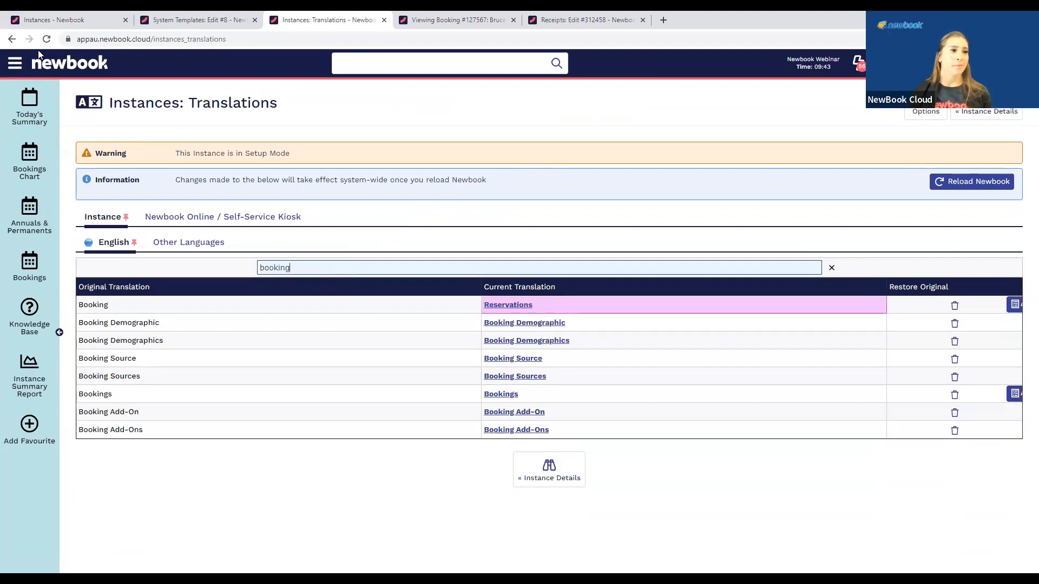
left_click(47, 38)
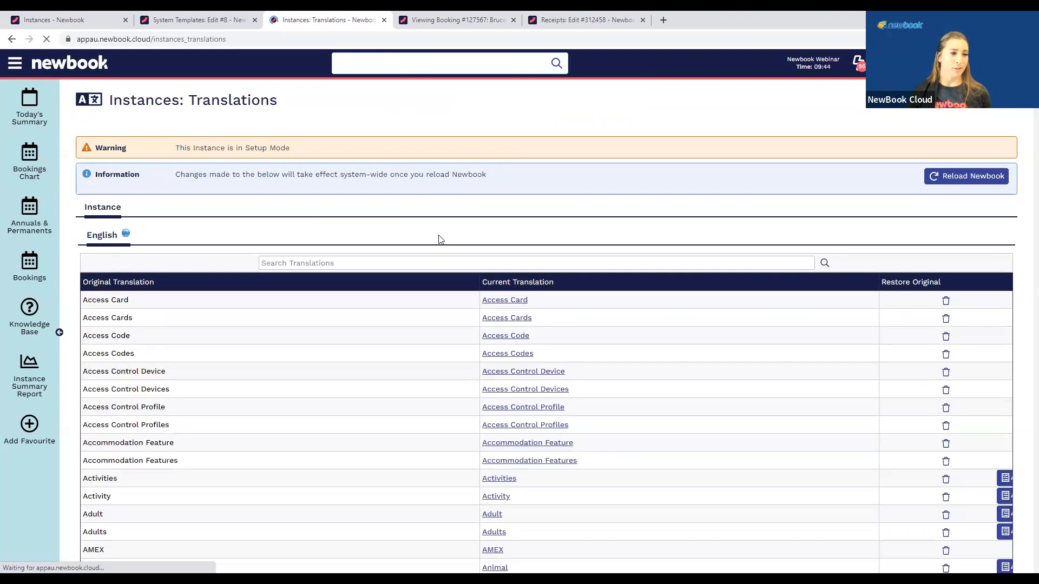
left_click(355, 267)
type("booking")
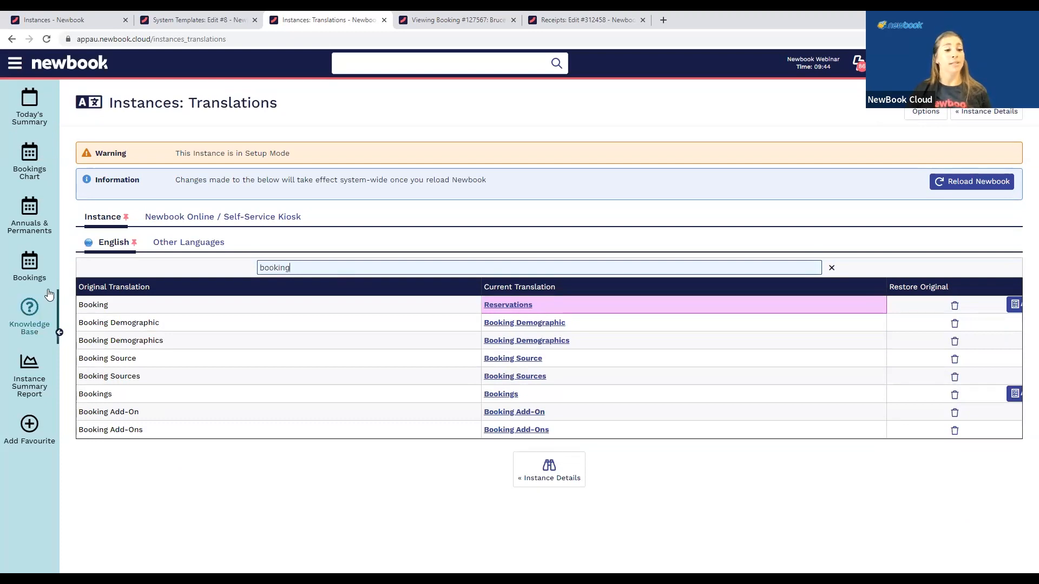
Show the Newbook Online / Self-Service Kiosk translations and search them for "adults"
left_click(210, 222)
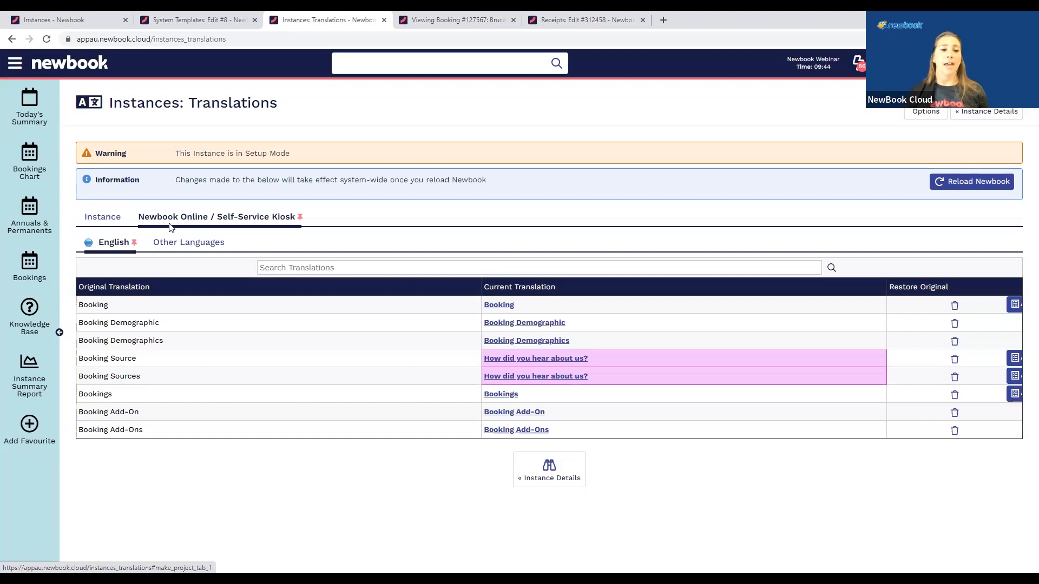
left_click(303, 268)
type("adults")
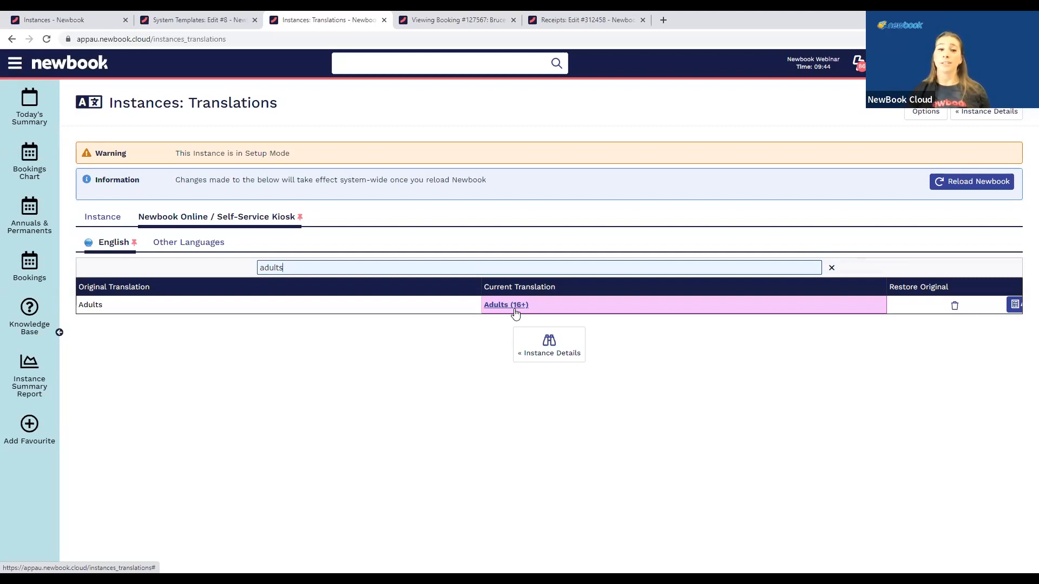
Search the Newbook Online / Self-Service Kiosk translations for "animals" instead
key("BackSpace")
key("BackSpace")
key("BackSpace")
key("BackSpace")
key("BackSpace")
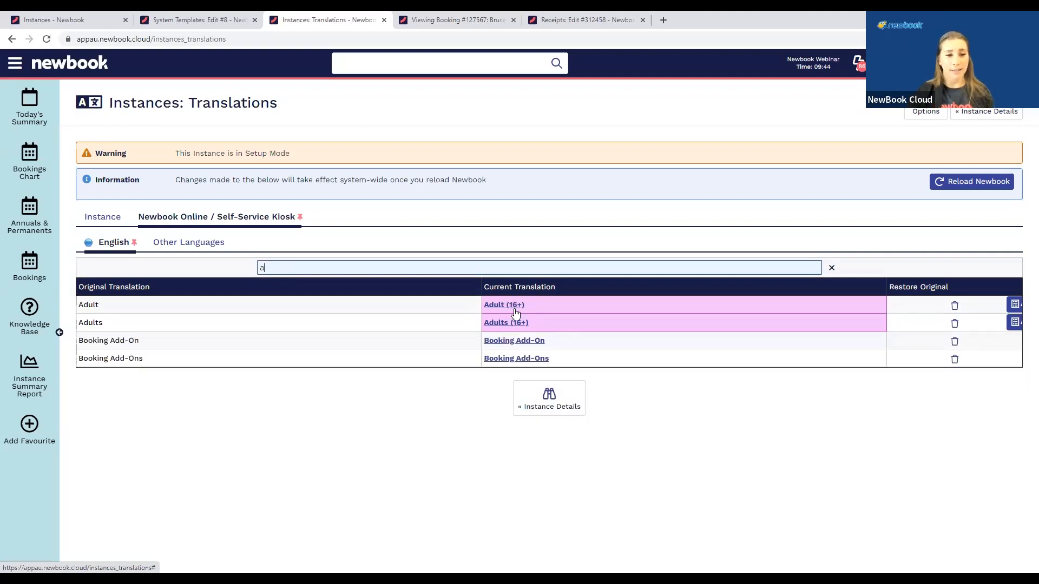
type("nimals")
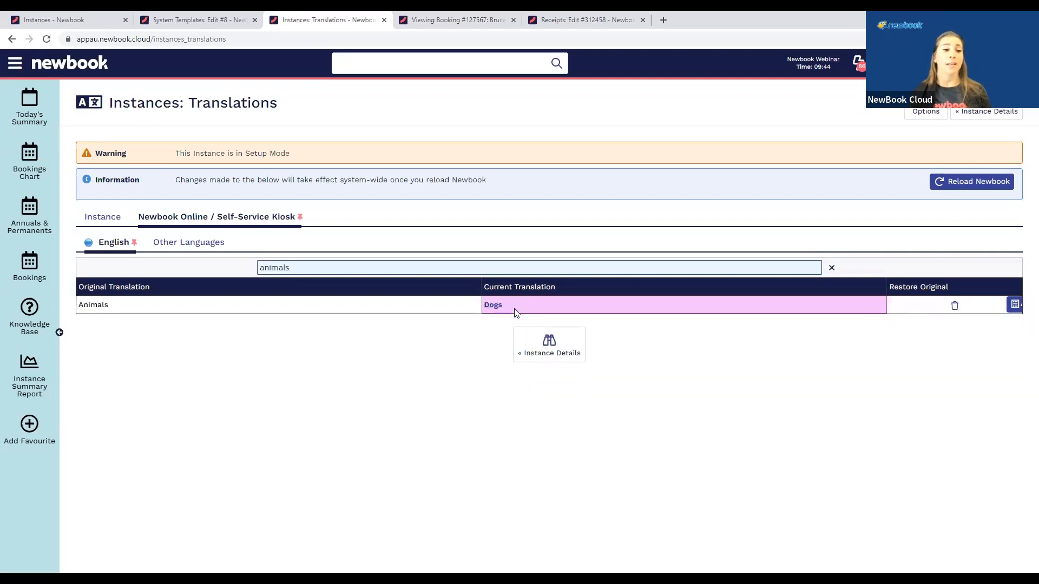